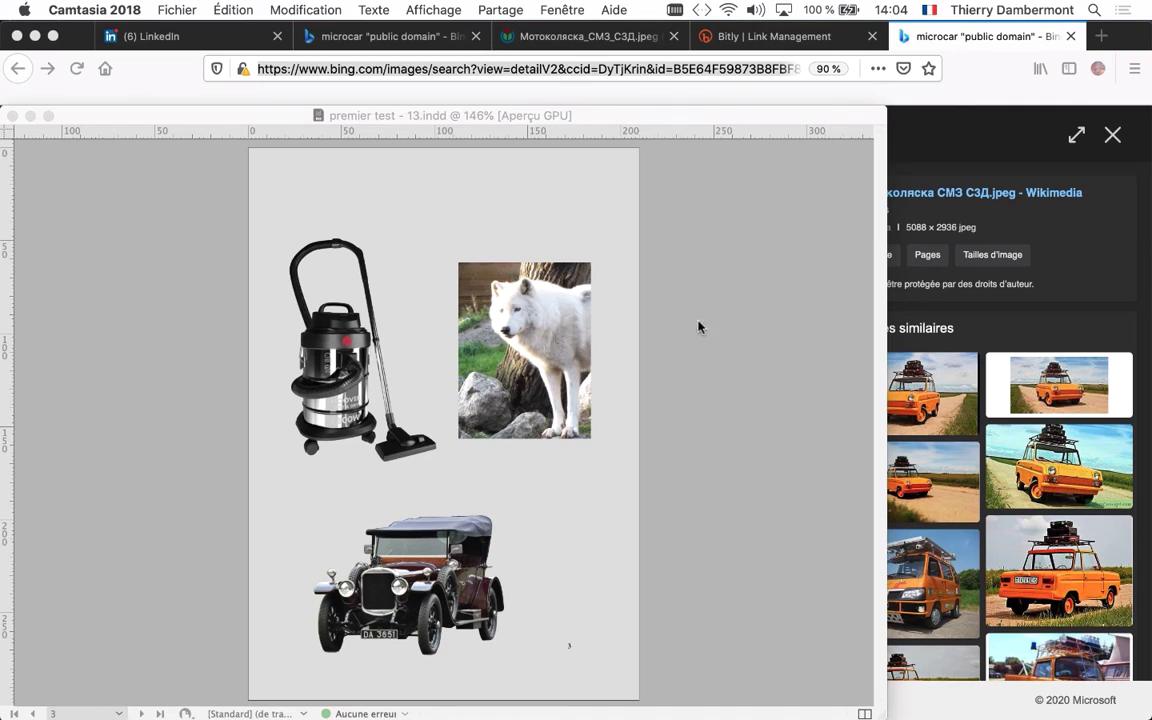
Step: Show the Calques panel beside the page, listing numerotation, Calque 1 and fonds
{"action": "left_click", "coordinate": [600, 114]}
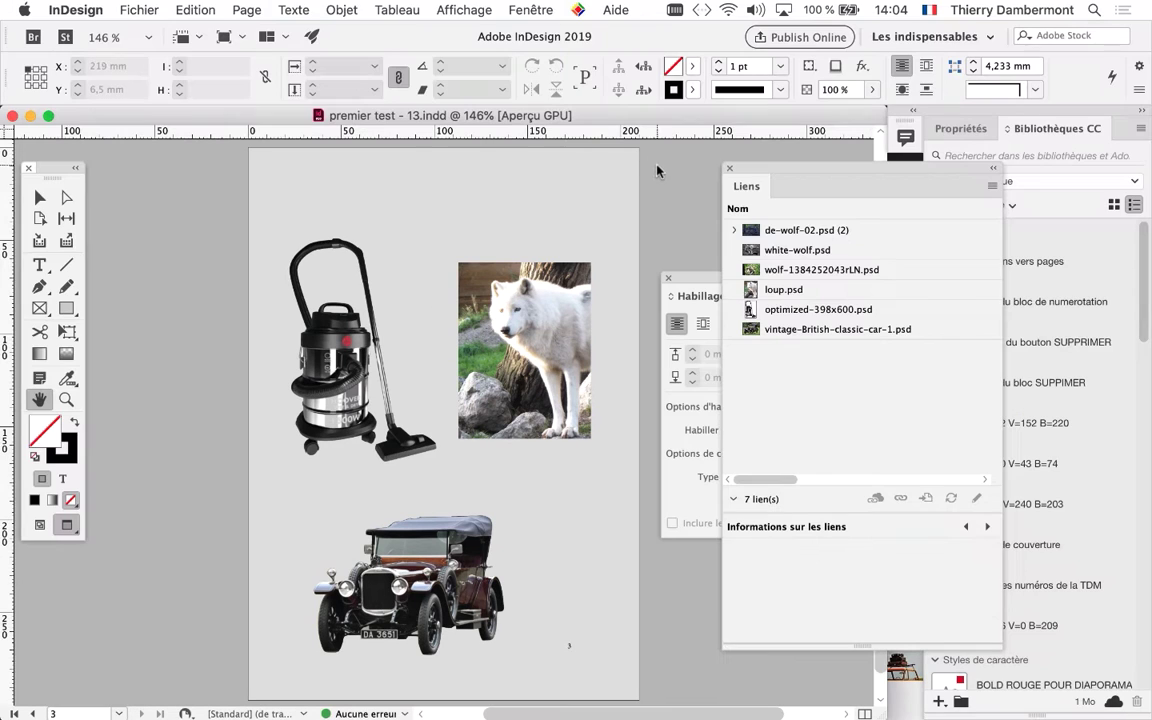
{"action": "left_click_drag", "start_coordinate": [403, 318], "coordinate": [316, 308]}
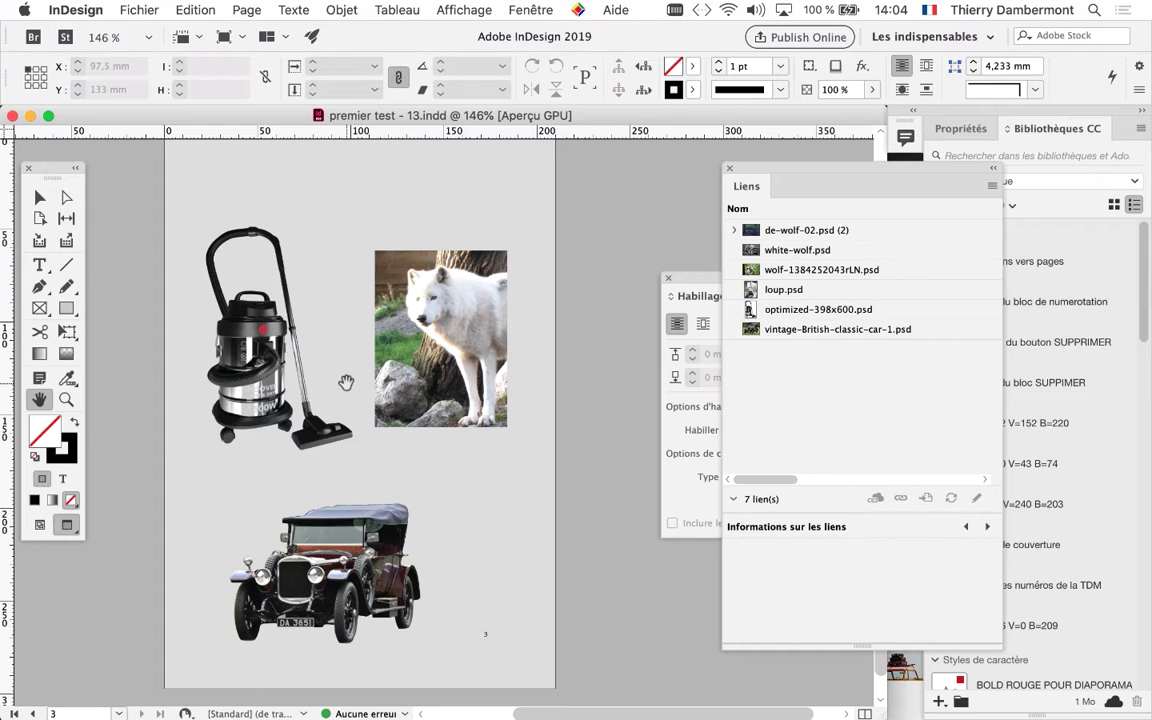
{"action": "left_click", "coordinate": [530, 10]}
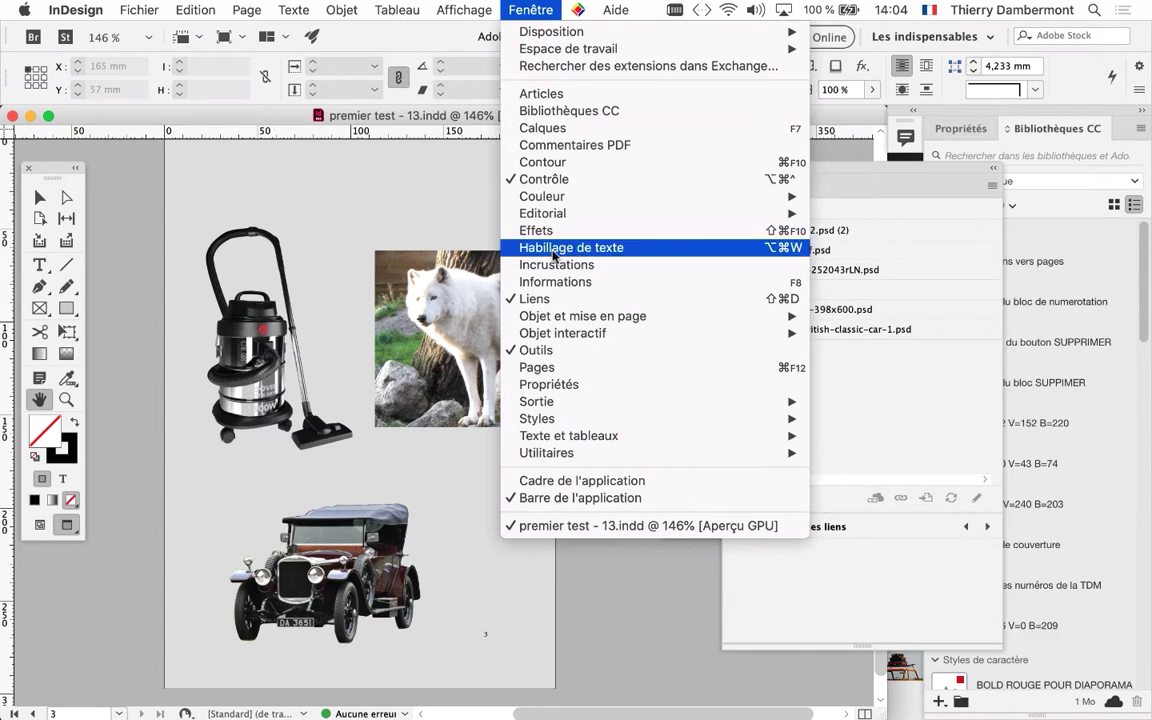
{"action": "left_click", "coordinate": [581, 369]}
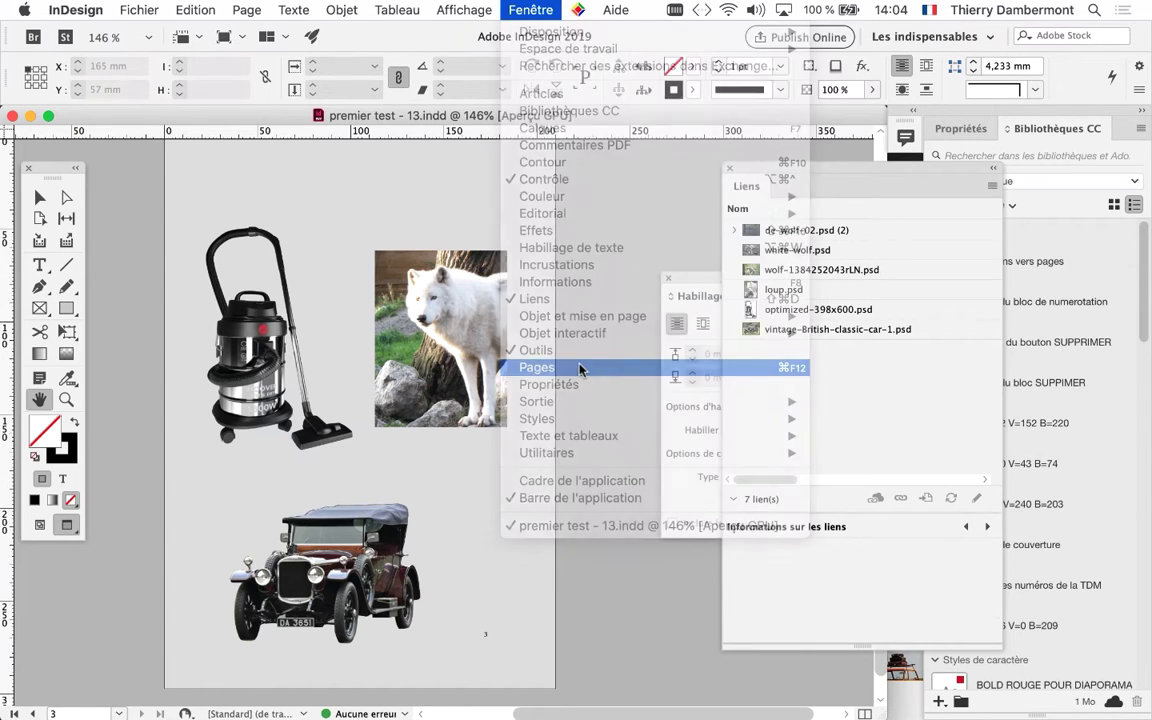
{"action": "left_click", "coordinate": [633, 405]}
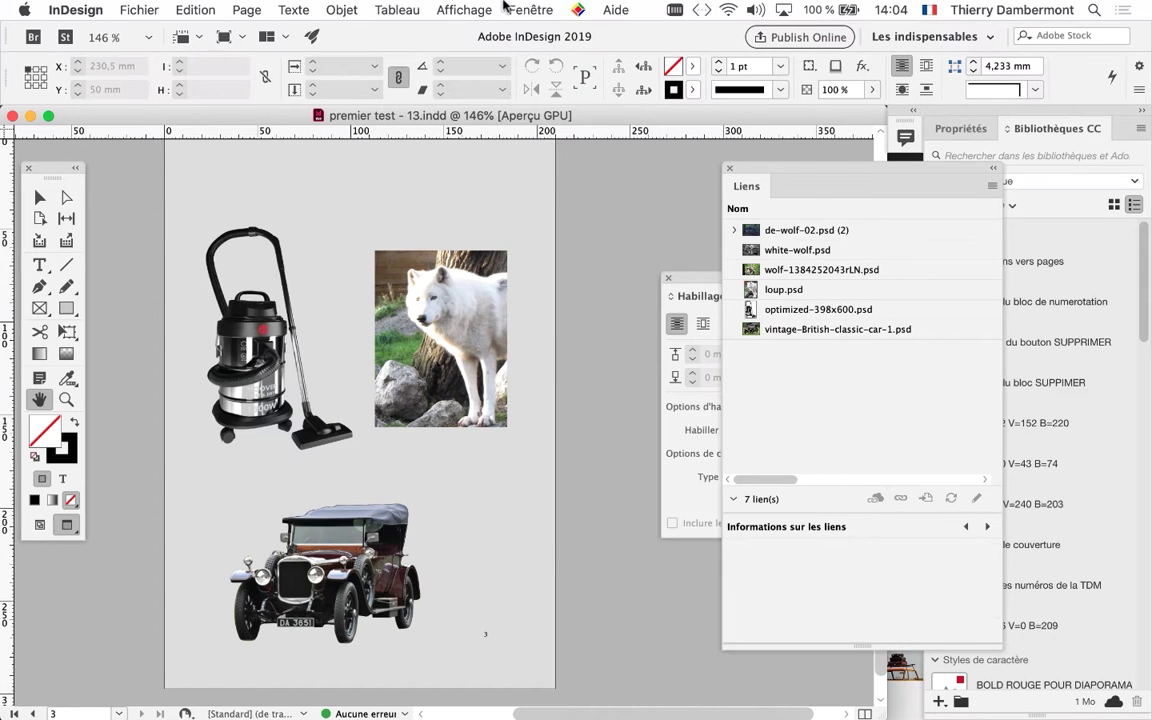
{"action": "left_click", "coordinate": [530, 10]}
{"action": "left_click", "coordinate": [577, 130]}
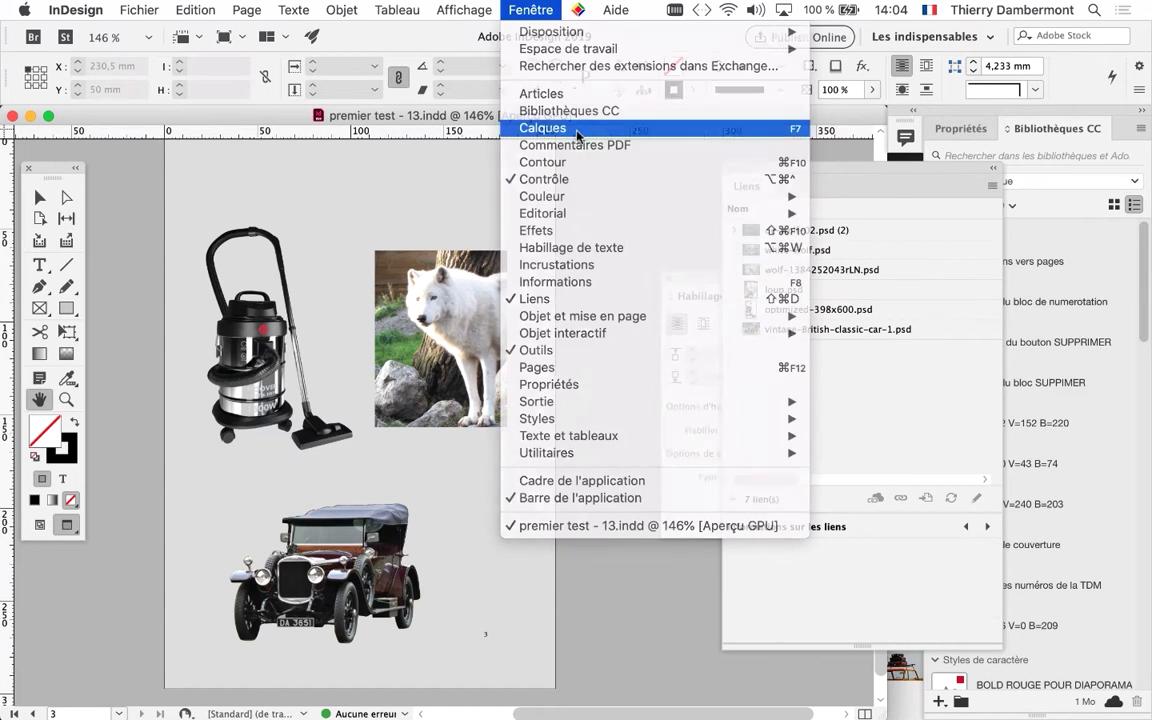
{"action": "left_click_drag", "start_coordinate": [714, 162], "coordinate": [521, 210]}
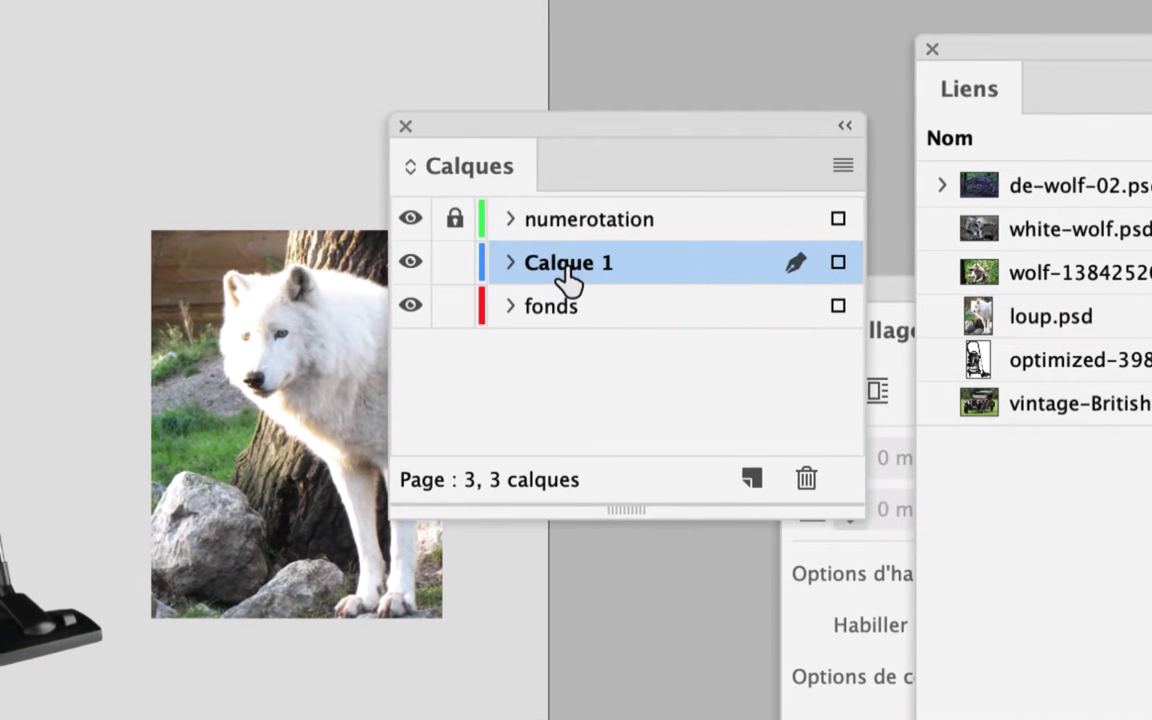
Step: Rename the Calque 1 layer to 'images' in its layer options
{"action": "double_click", "coordinate": [567, 275]}
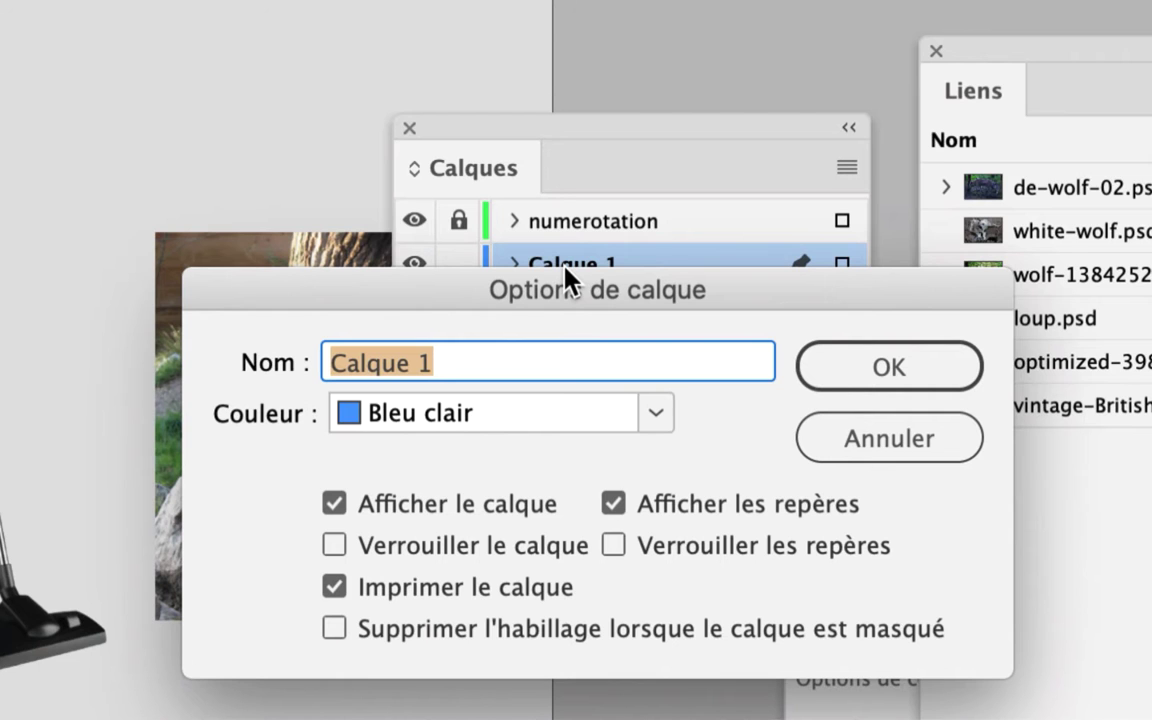
{"action": "type", "text": "images"}
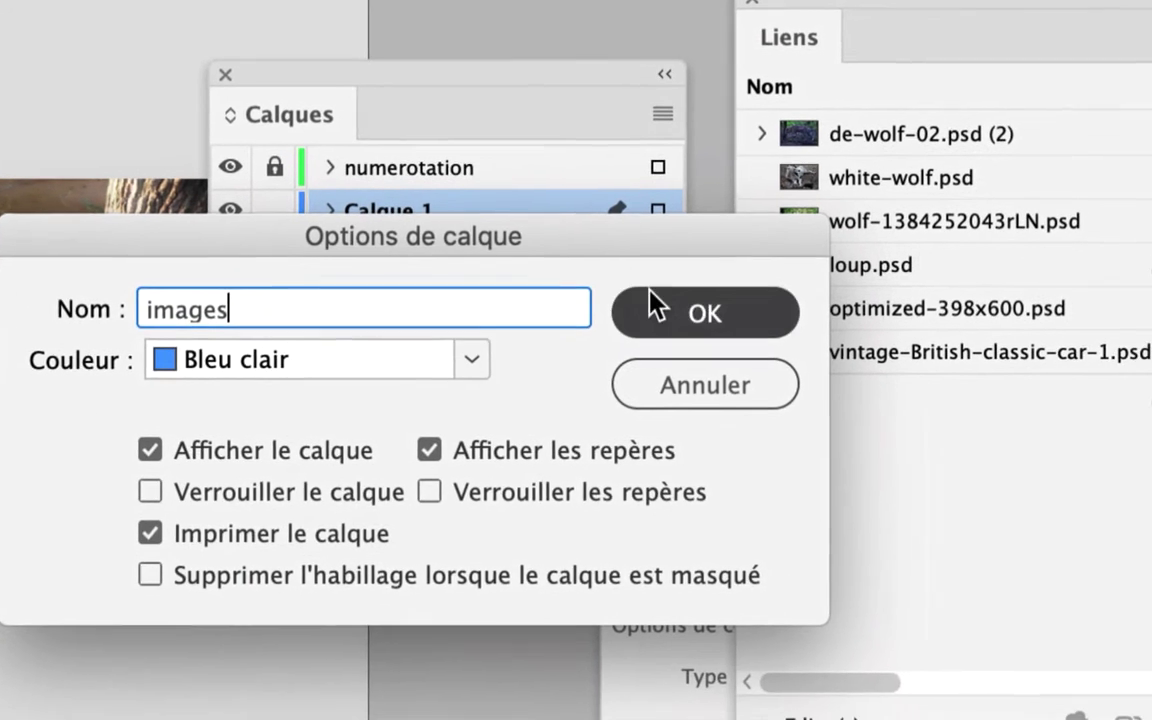
{"action": "left_click", "coordinate": [842, 362]}
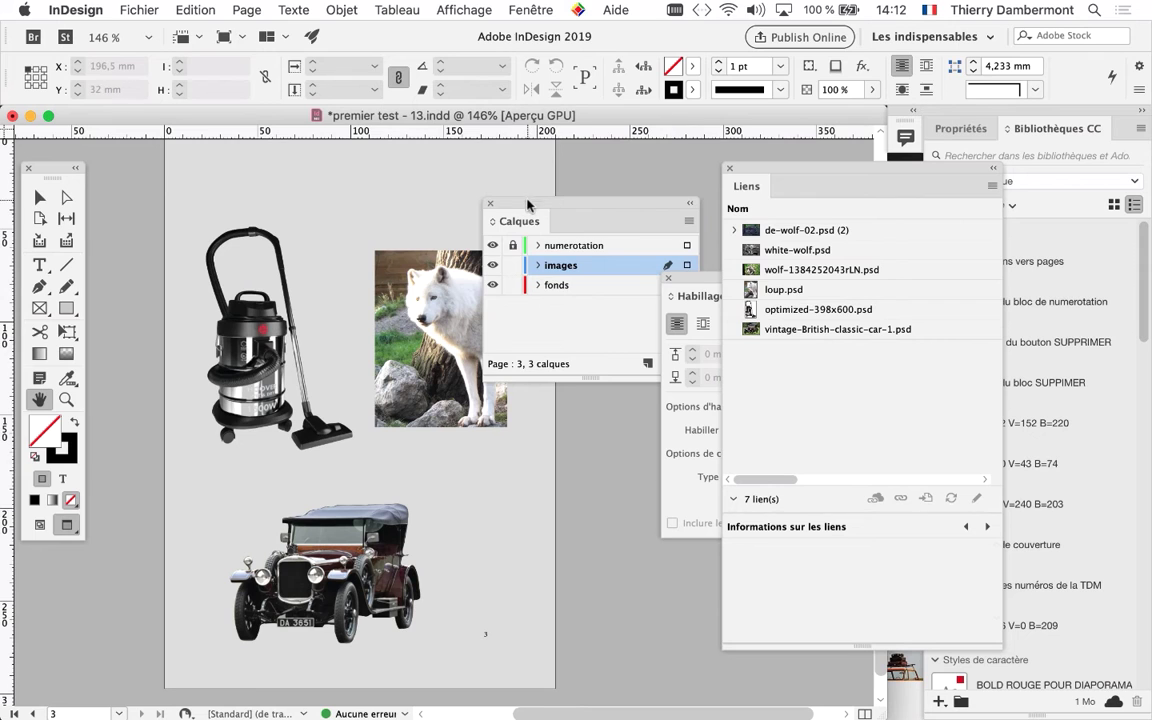
{"action": "left_click_drag", "start_coordinate": [528, 205], "coordinate": [561, 163]}
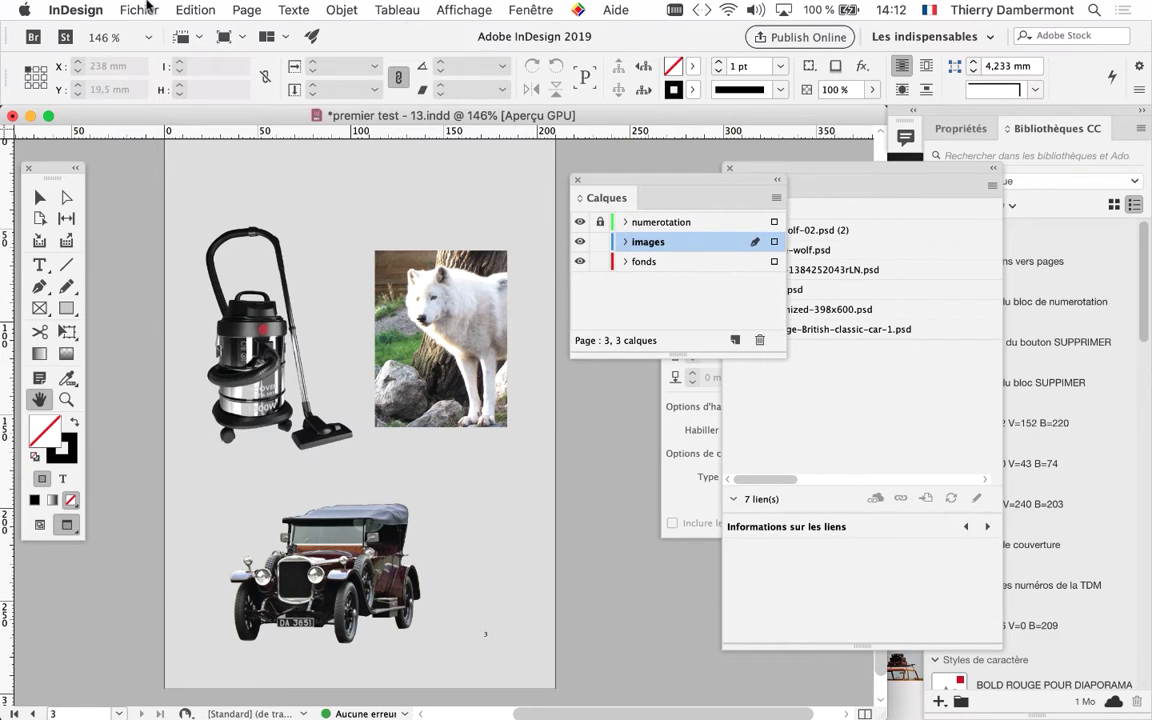
{"action": "left_click", "coordinate": [139, 10]}
{"action": "left_click", "coordinate": [550, 245]}
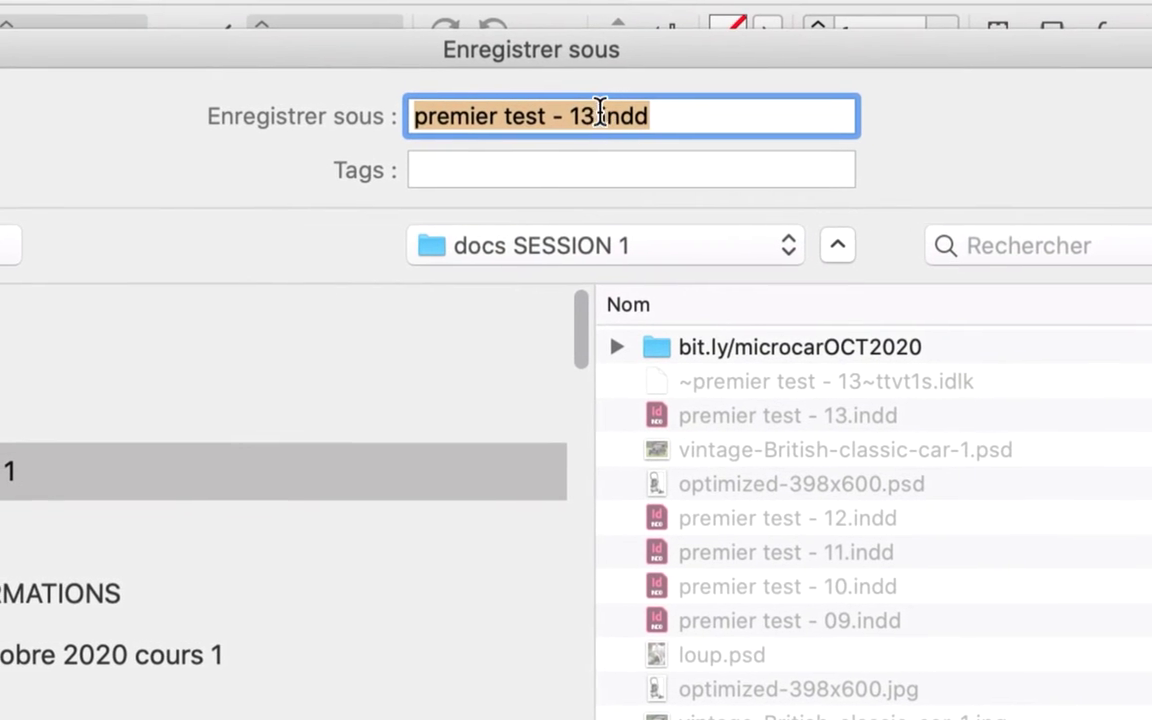
Step: Save the document as premier test - 14.indd, changing the version 13 to 14
{"action": "left_click", "coordinate": [606, 108]}
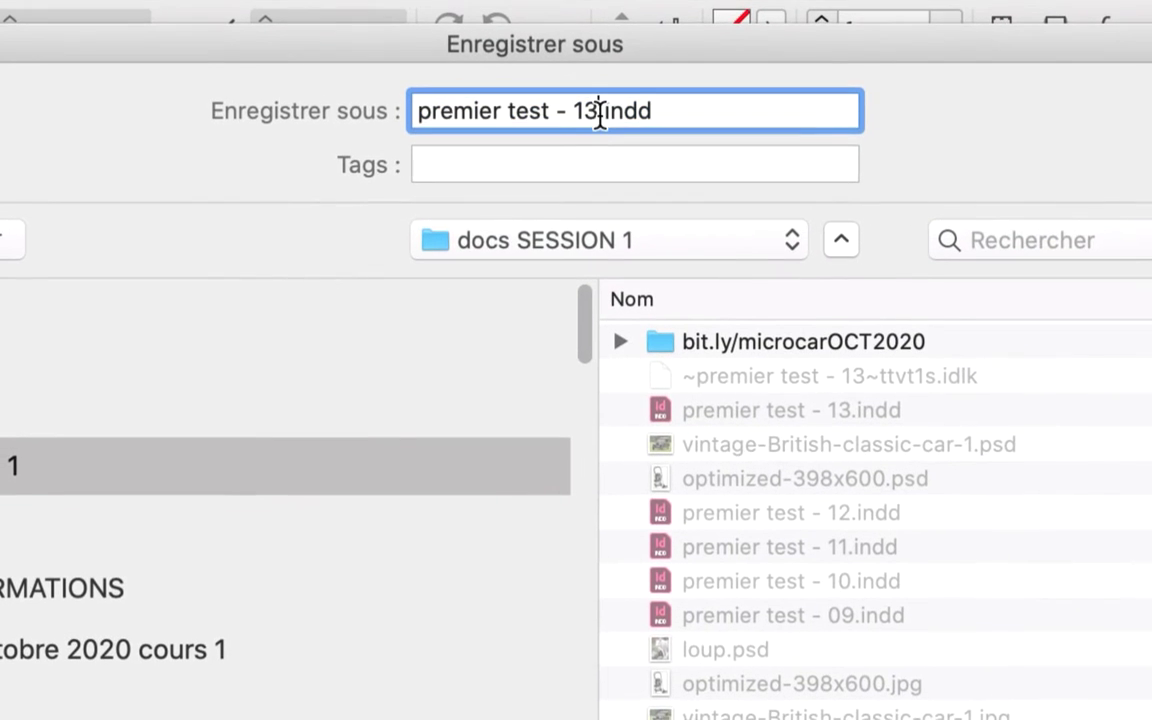
{"action": "key", "text": "shift+Left"}
{"action": "type", "text": "4"}
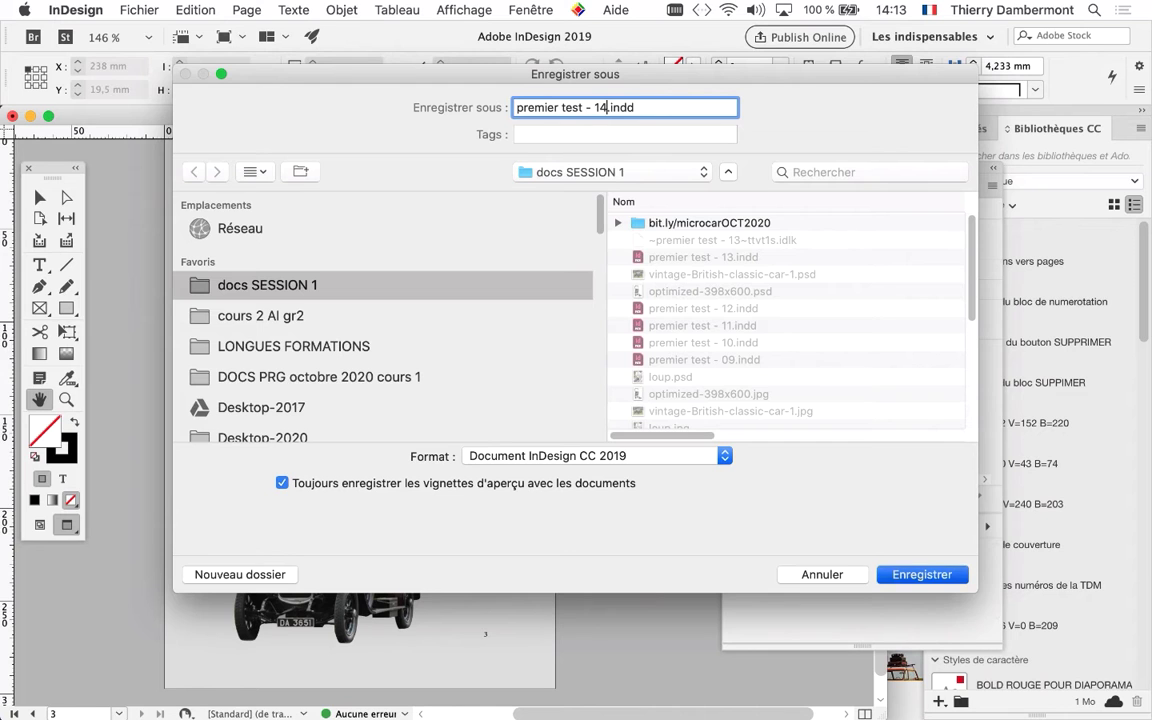
{"action": "key", "text": "Return"}
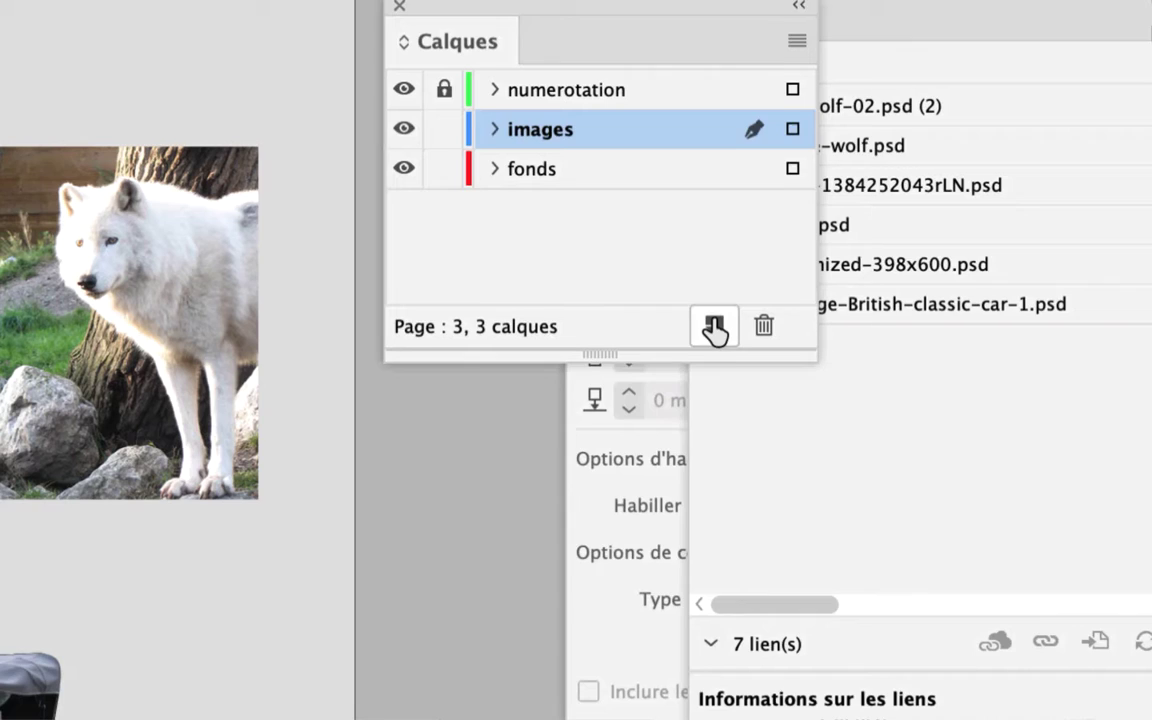
Step: Create a new layer above images and name it 'textes'
{"action": "left_click", "coordinate": [714, 327]}
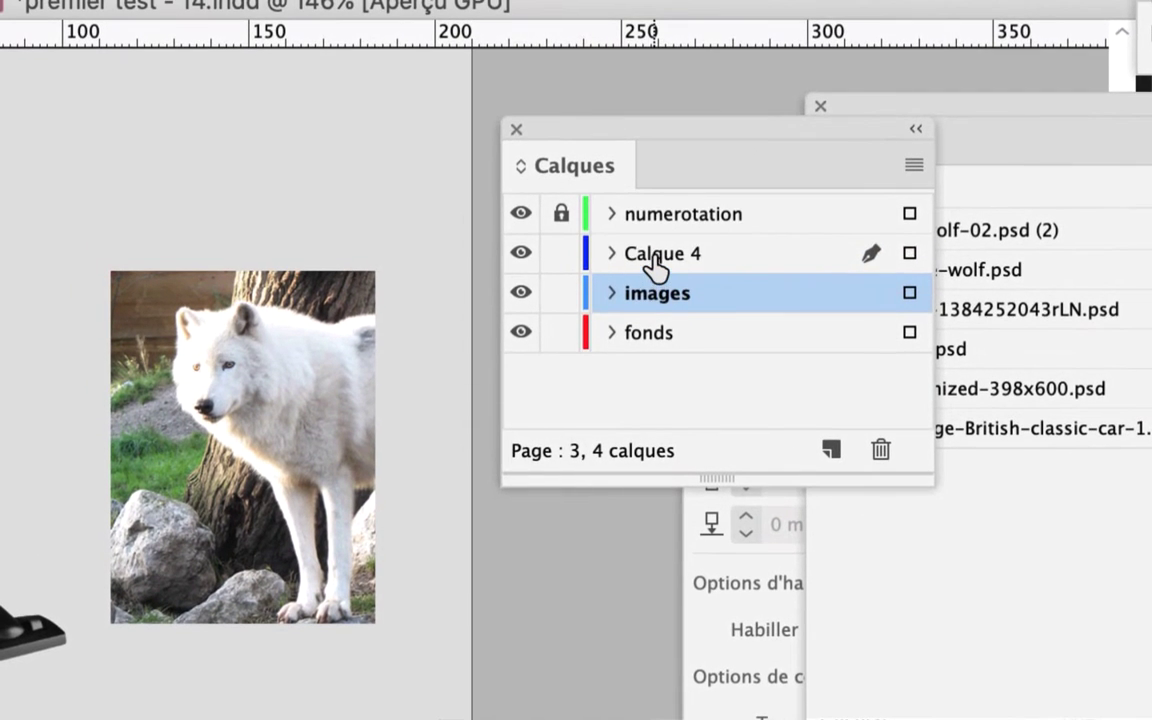
{"action": "left_click", "coordinate": [655, 262]}
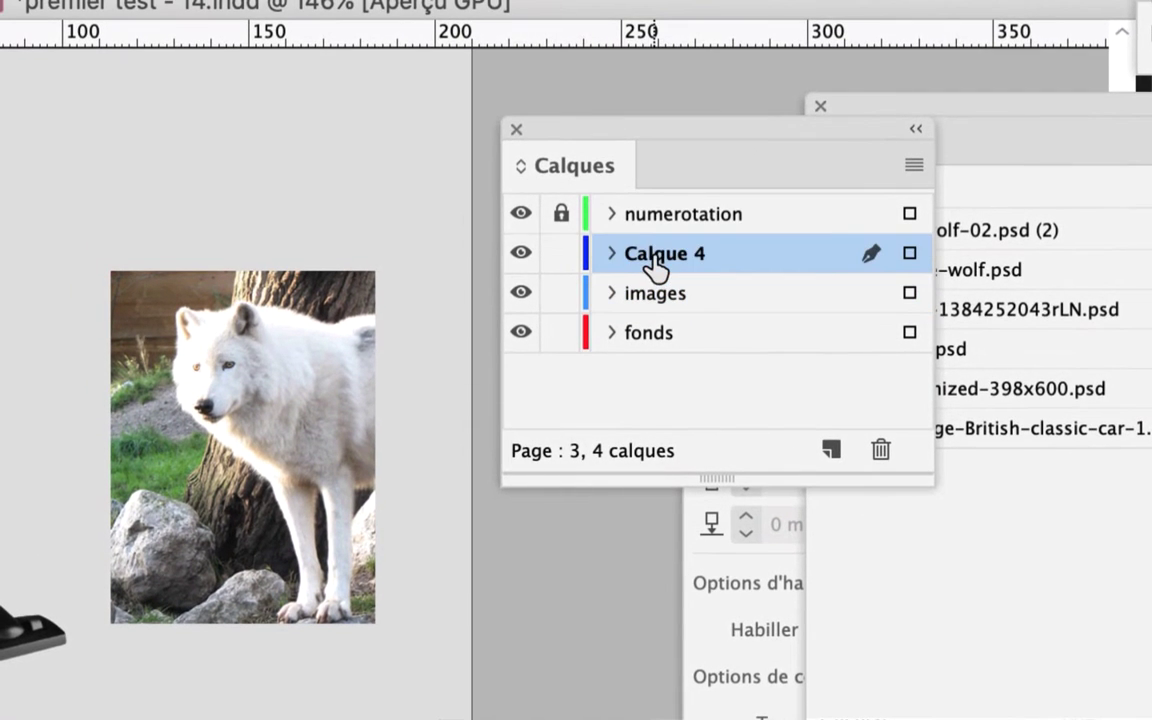
{"action": "double_click", "coordinate": [650, 255]}
{"action": "type", "text": "texte"}
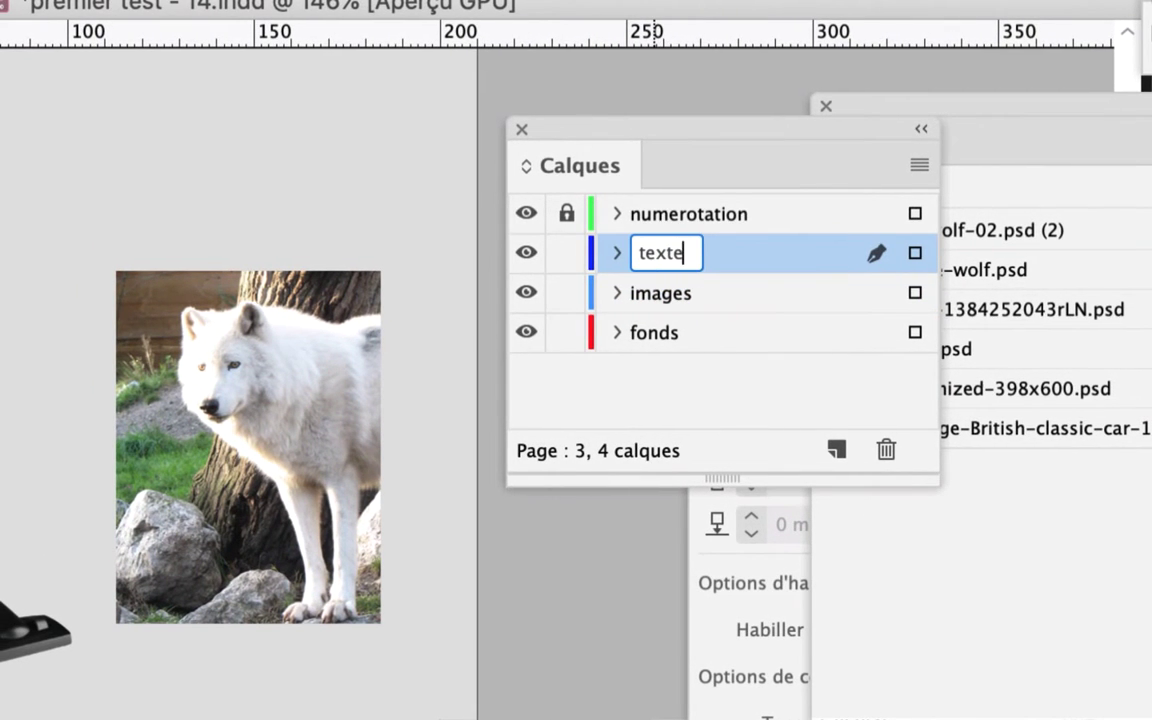
{"action": "type", "text": "s"}
{"action": "key", "text": "Return"}
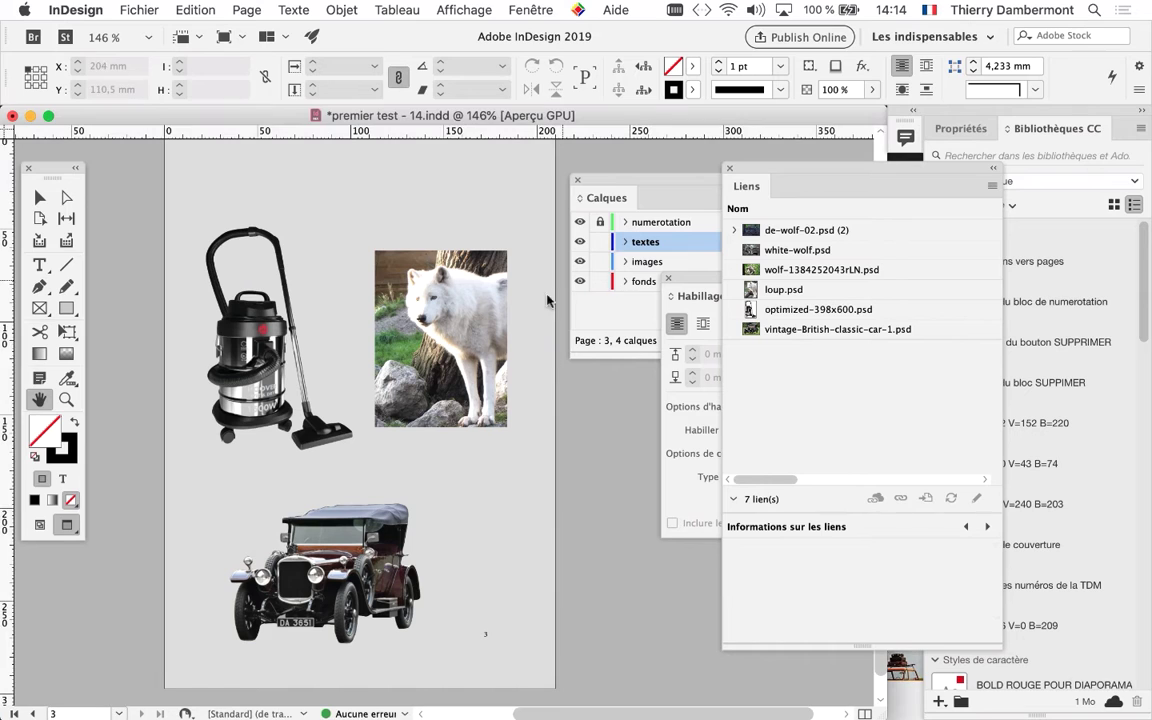
Step: Zoom out to 100% and move the vacuum cleaner and wolf images onto the left pasteboard
{"action": "key", "text": "super+minus"}
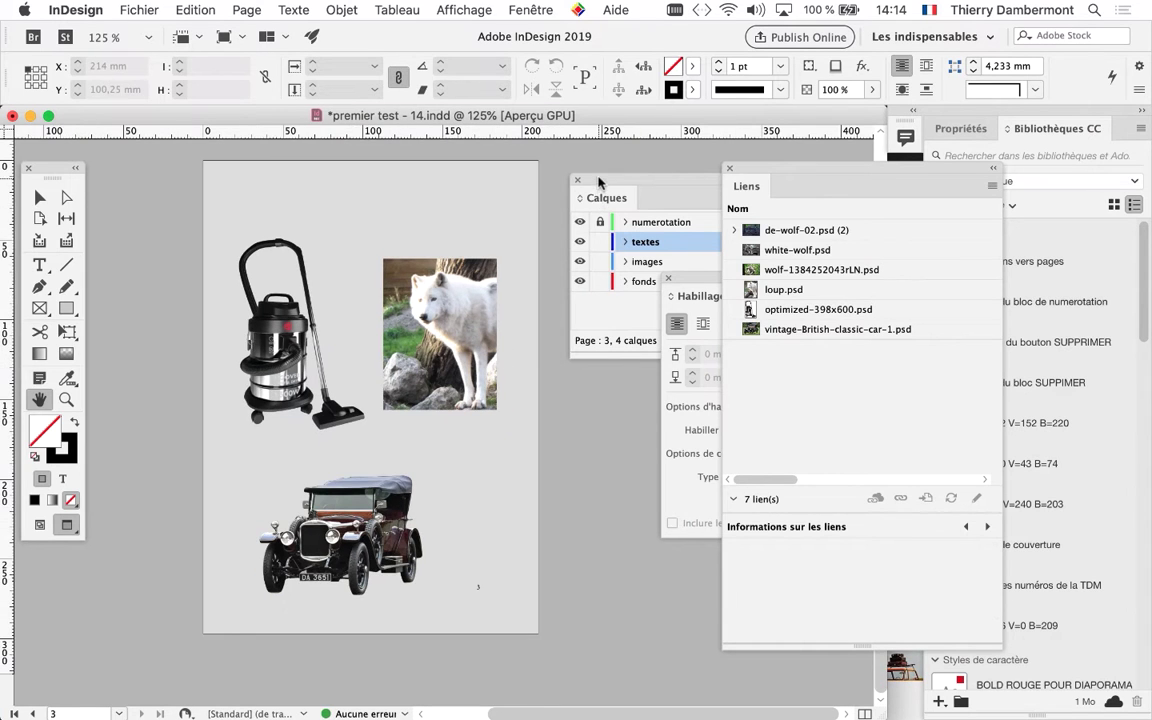
{"action": "left_click_drag", "start_coordinate": [598, 182], "coordinate": [677, 594]}
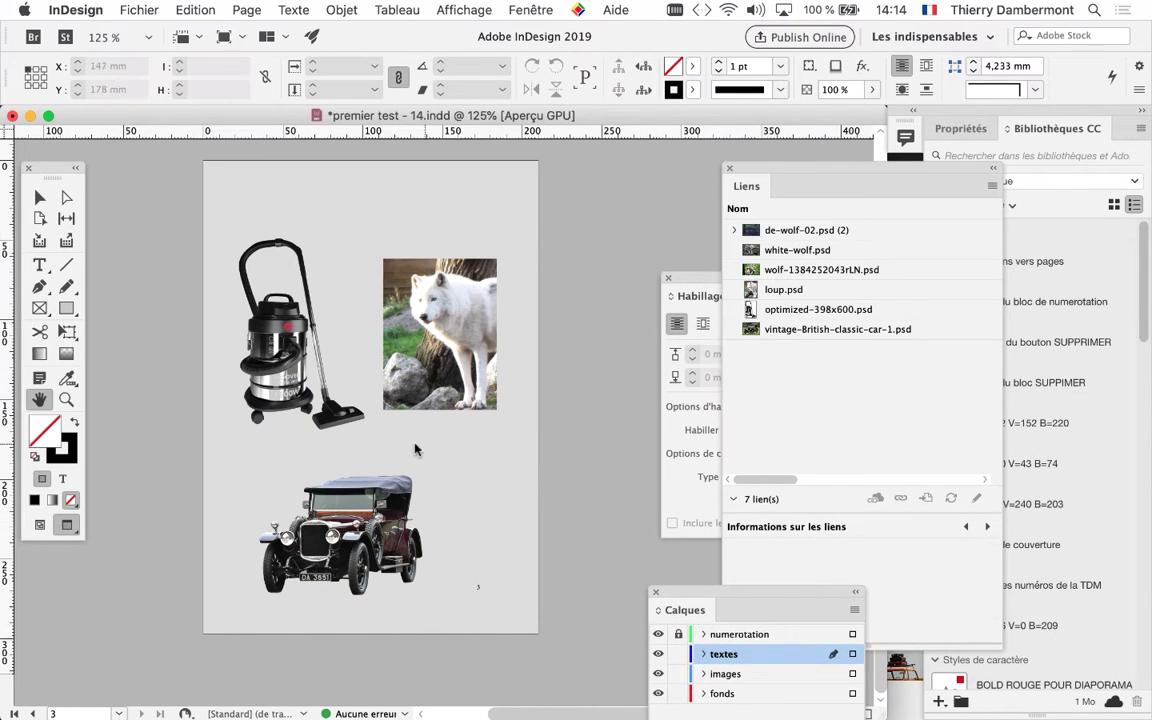
{"action": "key", "text": "super+minus"}
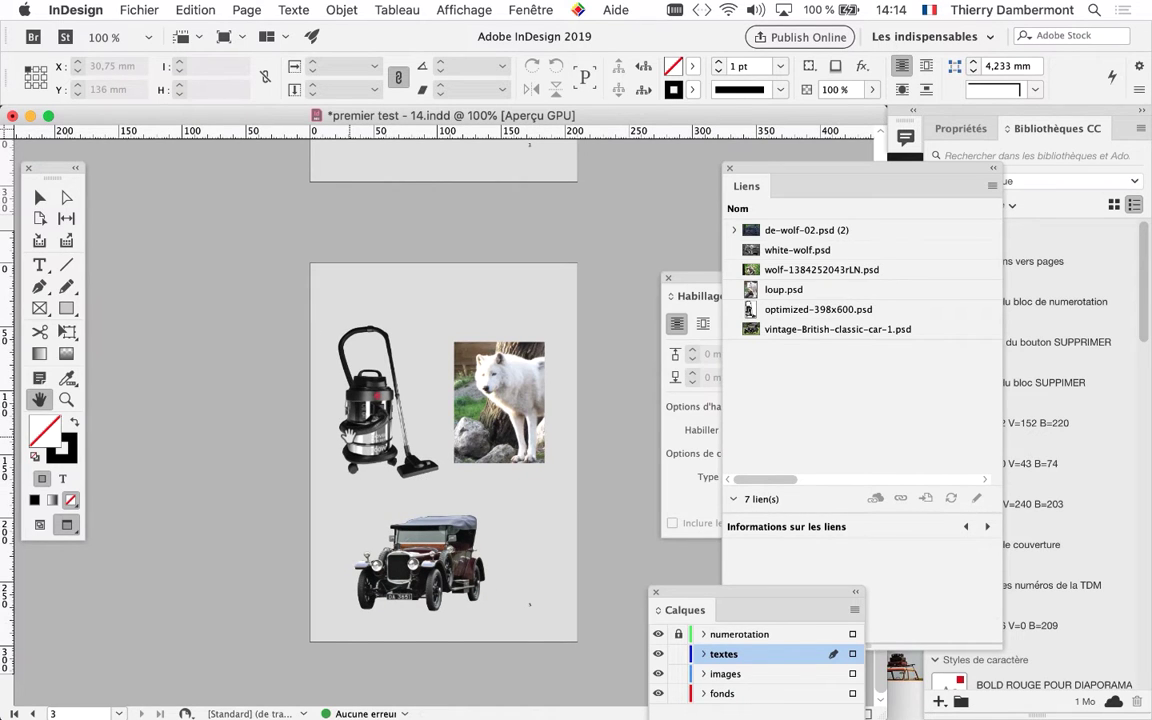
{"action": "left_click", "coordinate": [40, 197]}
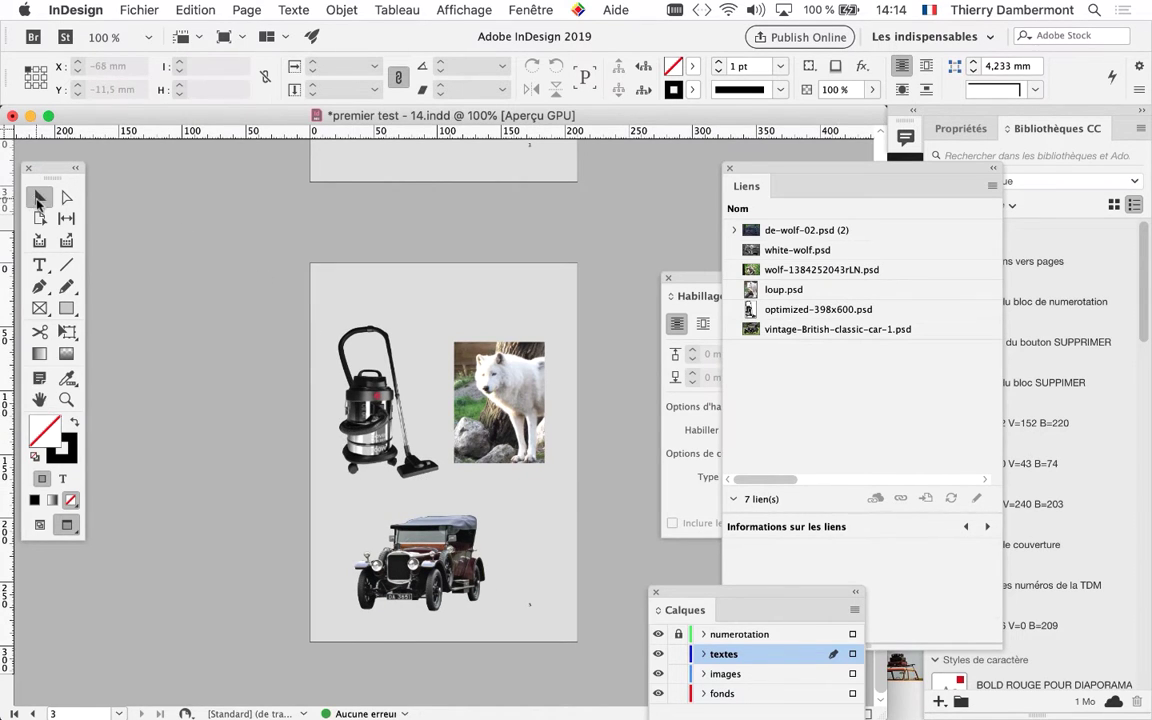
{"action": "left_click", "coordinate": [368, 416]}
{"action": "left_click_drag", "start_coordinate": [368, 410], "coordinate": [187, 306]}
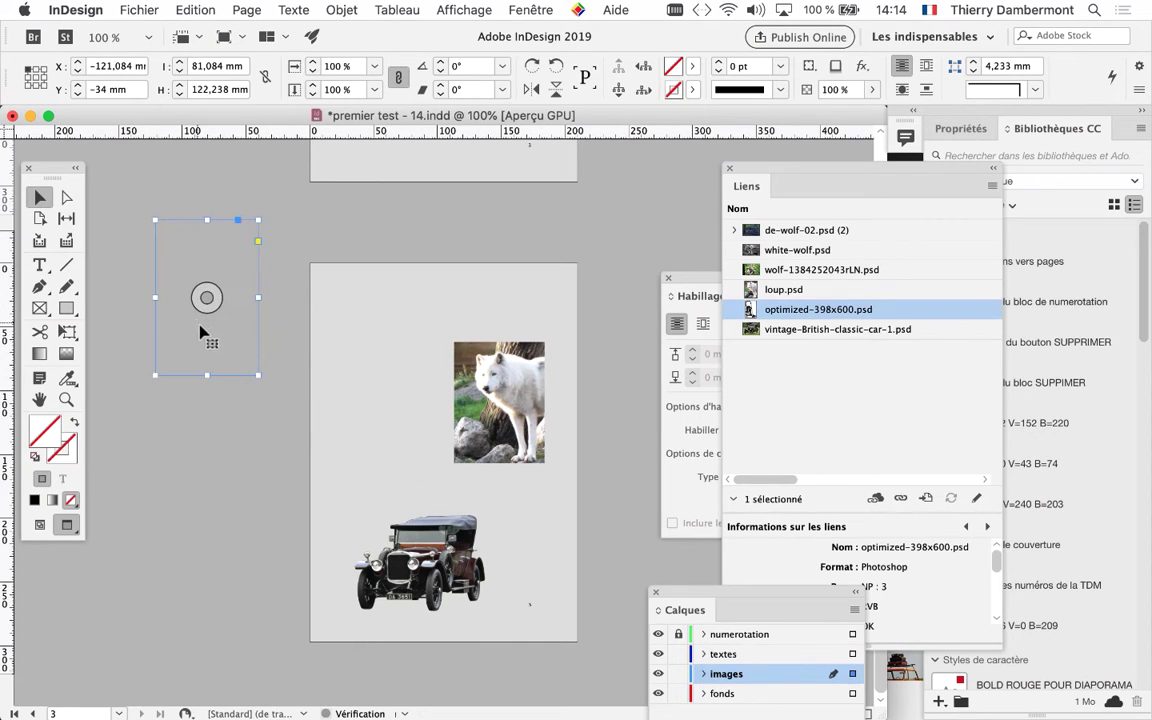
{"action": "left_click_drag", "start_coordinate": [478, 407], "coordinate": [198, 468]}
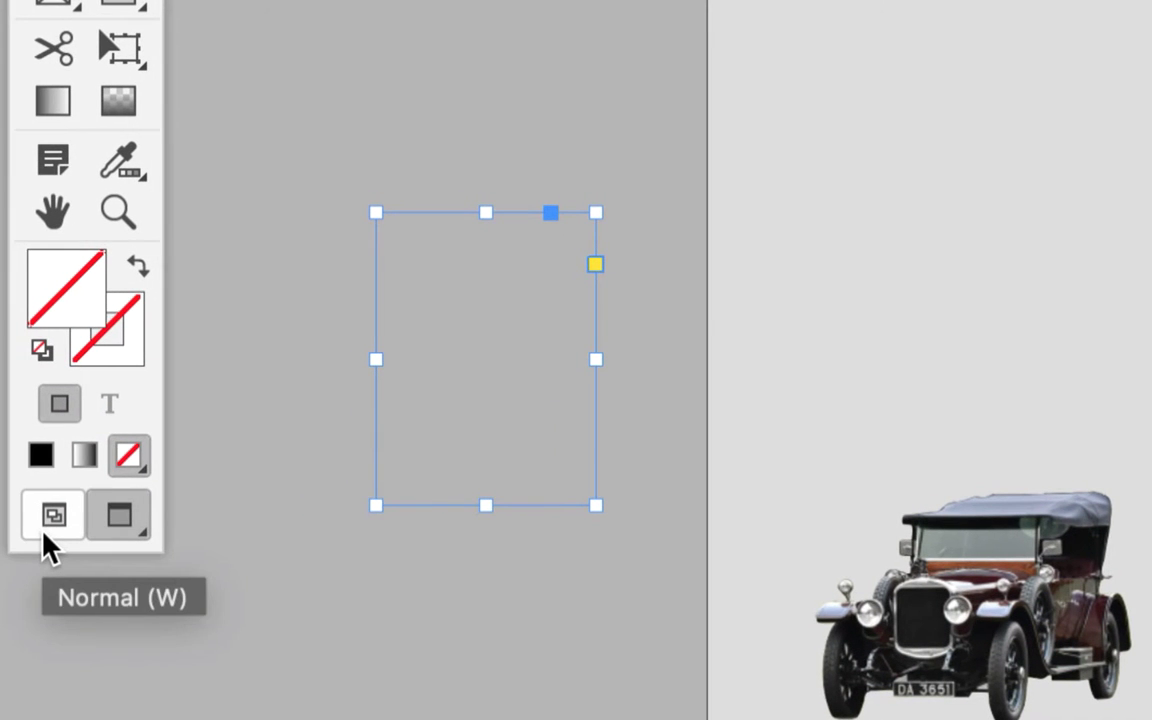
Step: Move the car image off the page and line up all three images further left
{"action": "left_click", "coordinate": [44, 533]}
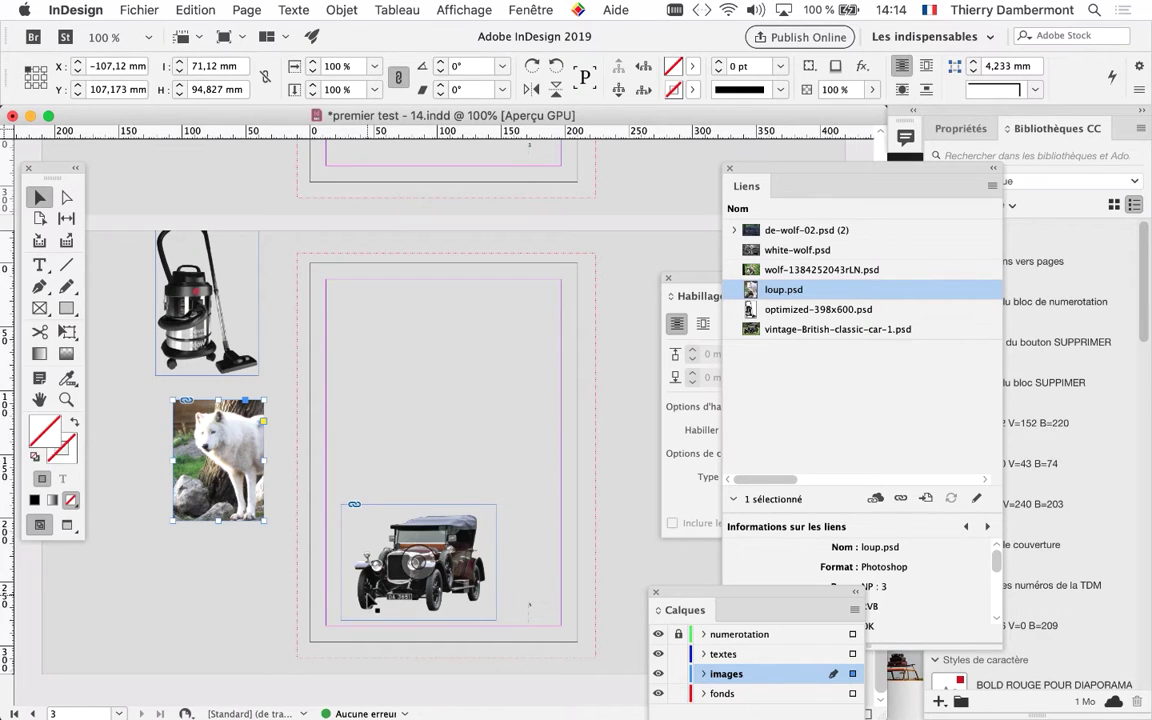
{"action": "left_click_drag", "start_coordinate": [371, 593], "coordinate": [173, 621]}
{"action": "left_click", "coordinate": [110, 612]}
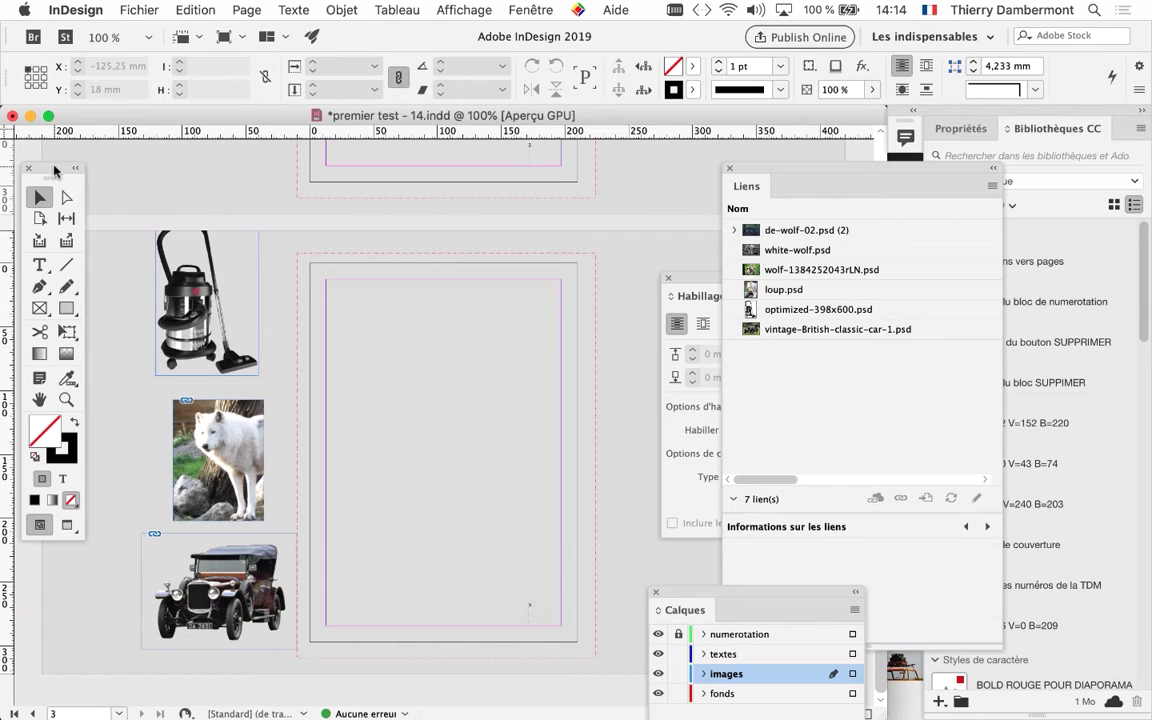
{"action": "left_click_drag", "start_coordinate": [56, 168], "coordinate": [38, 150]}
{"action": "left_click_drag", "start_coordinate": [175, 320], "coordinate": [115, 330]}
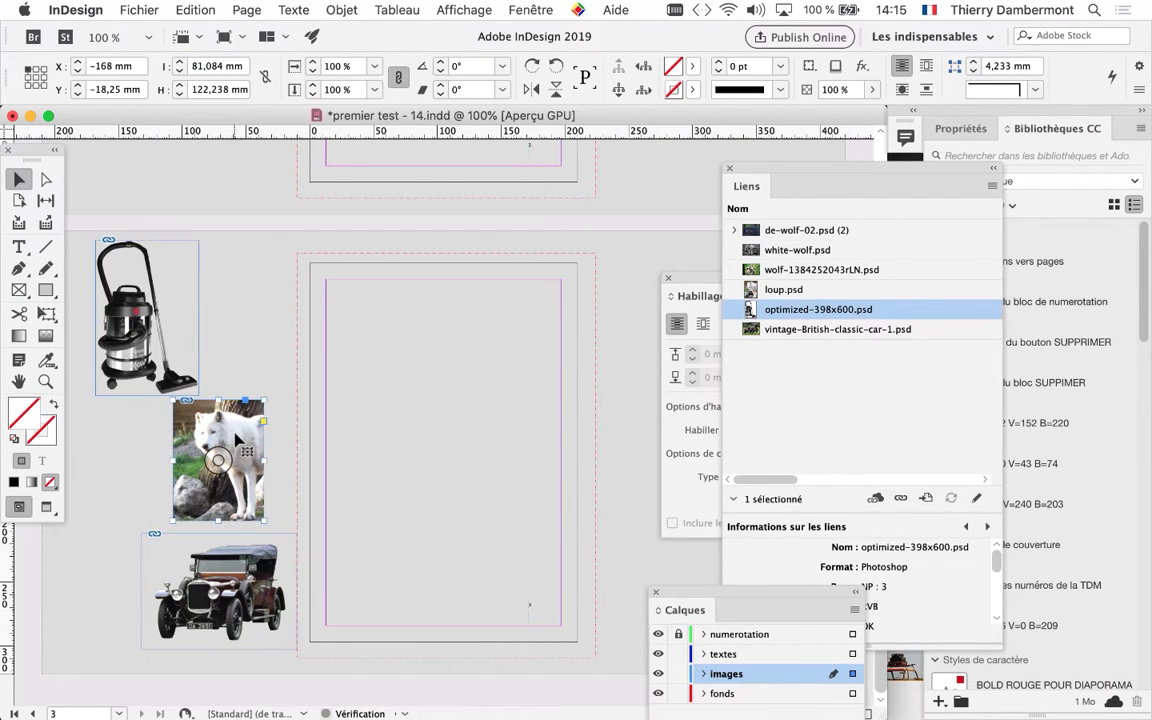
{"action": "left_click_drag", "start_coordinate": [226, 430], "coordinate": [216, 435]}
{"action": "left_click_drag", "start_coordinate": [196, 558], "coordinate": [156, 560]}
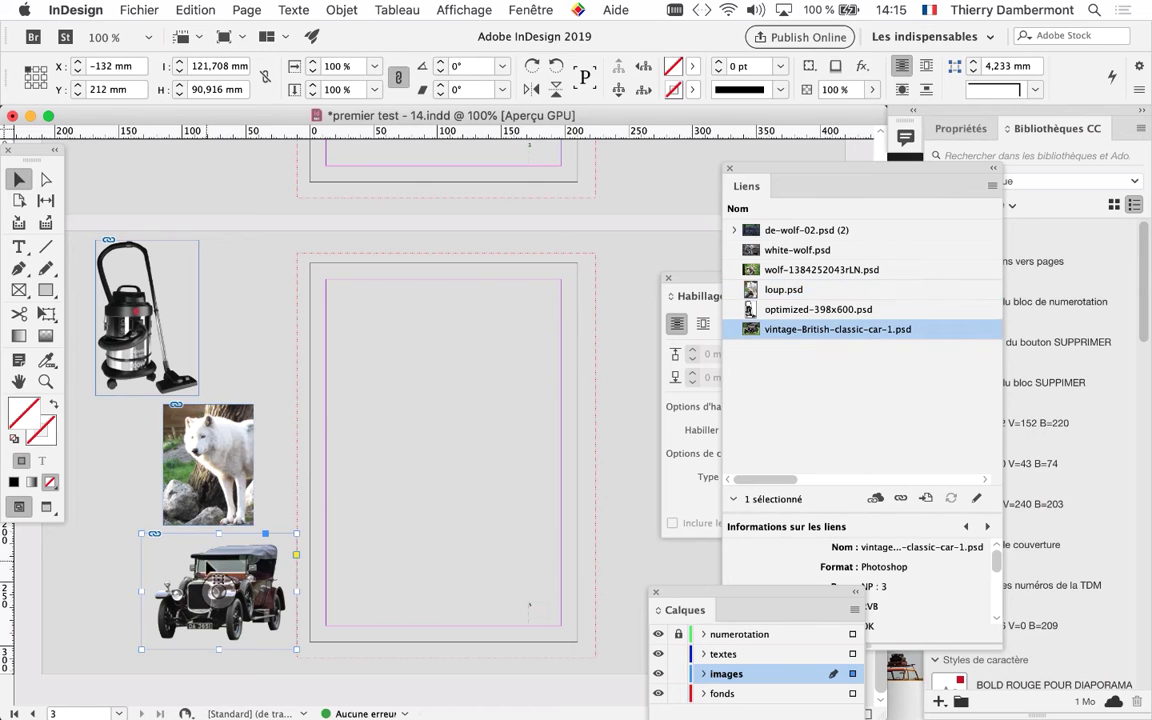
{"action": "left_click", "coordinate": [120, 522]}
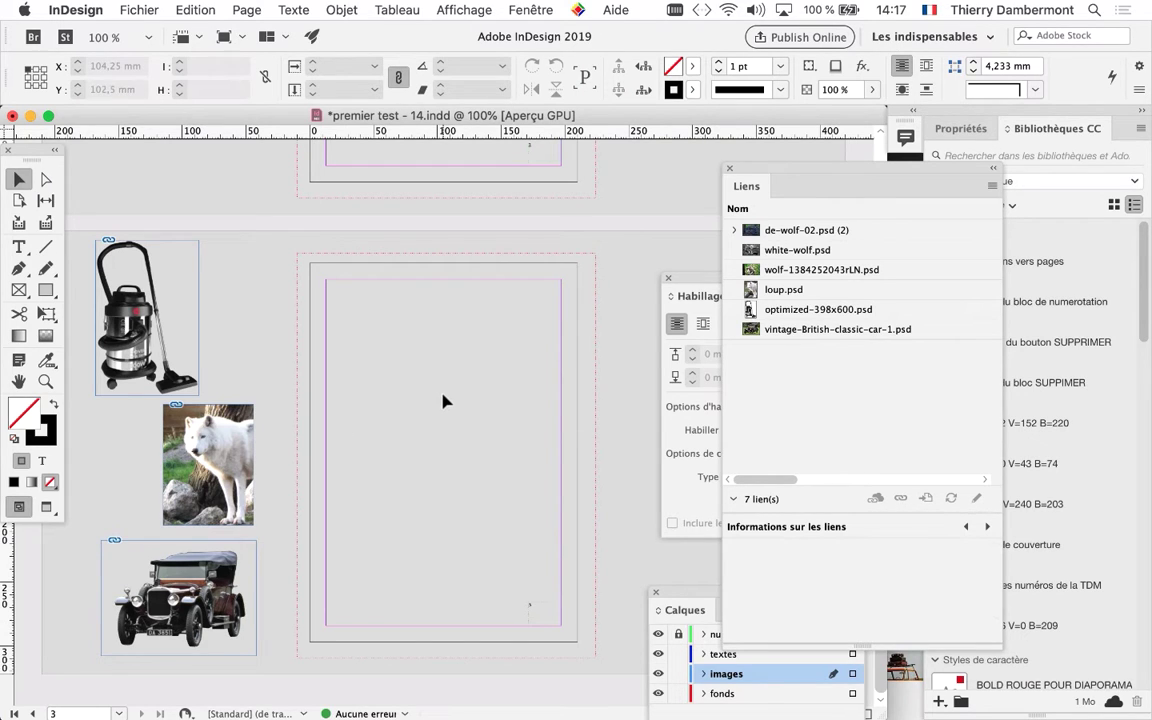
Step: At 125% zoom, draw an empty text frame filling page 3's margins, then close the Liens panel
{"action": "key", "text": "ctrl+equal"}
{"action": "left_click_drag", "start_coordinate": [442, 389], "coordinate": [388, 334]}
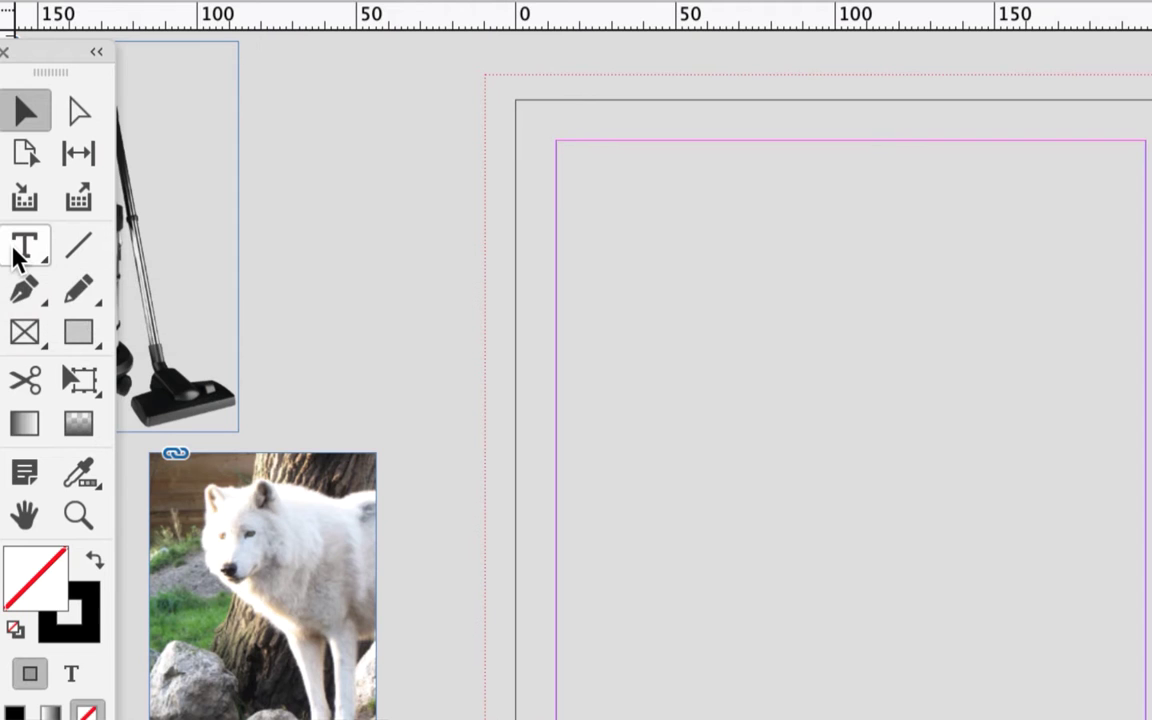
{"action": "left_click", "coordinate": [18, 254]}
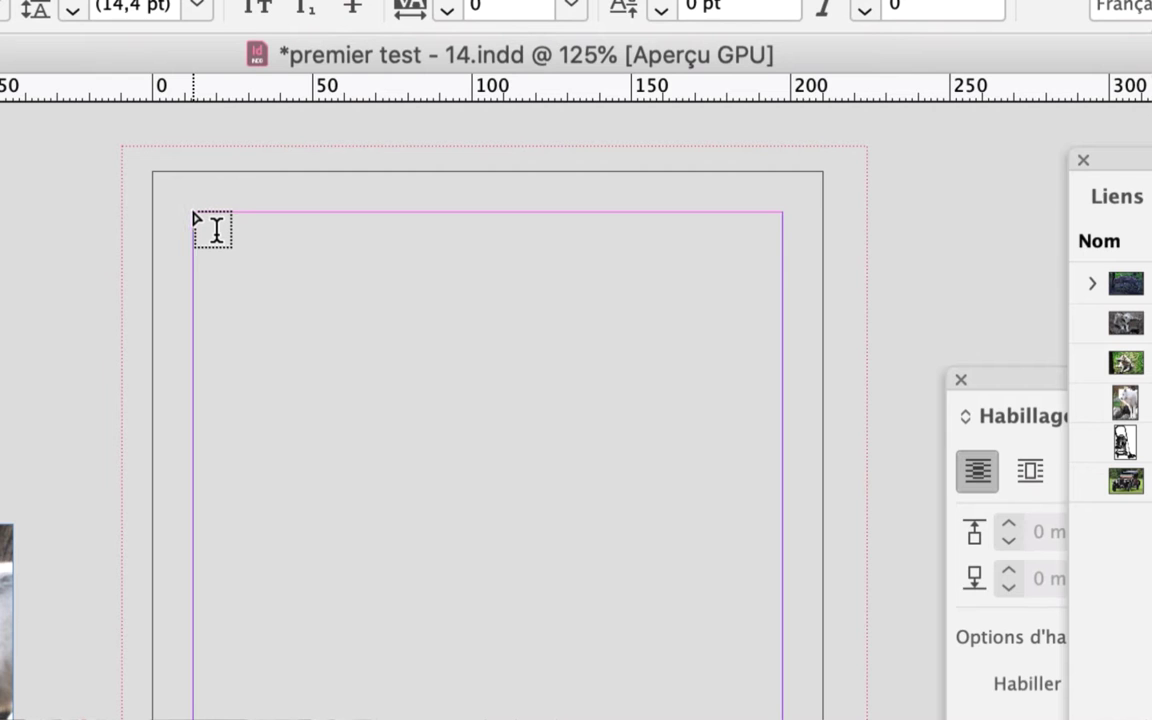
{"action": "mouse_move", "coordinate": [194, 214]}
{"action": "left_mouse_down"}
{"action": "mouse_move", "coordinate": [272, 301]}
{"action": "mouse_move", "coordinate": [391, 533]}
{"action": "left_mouse_up"}
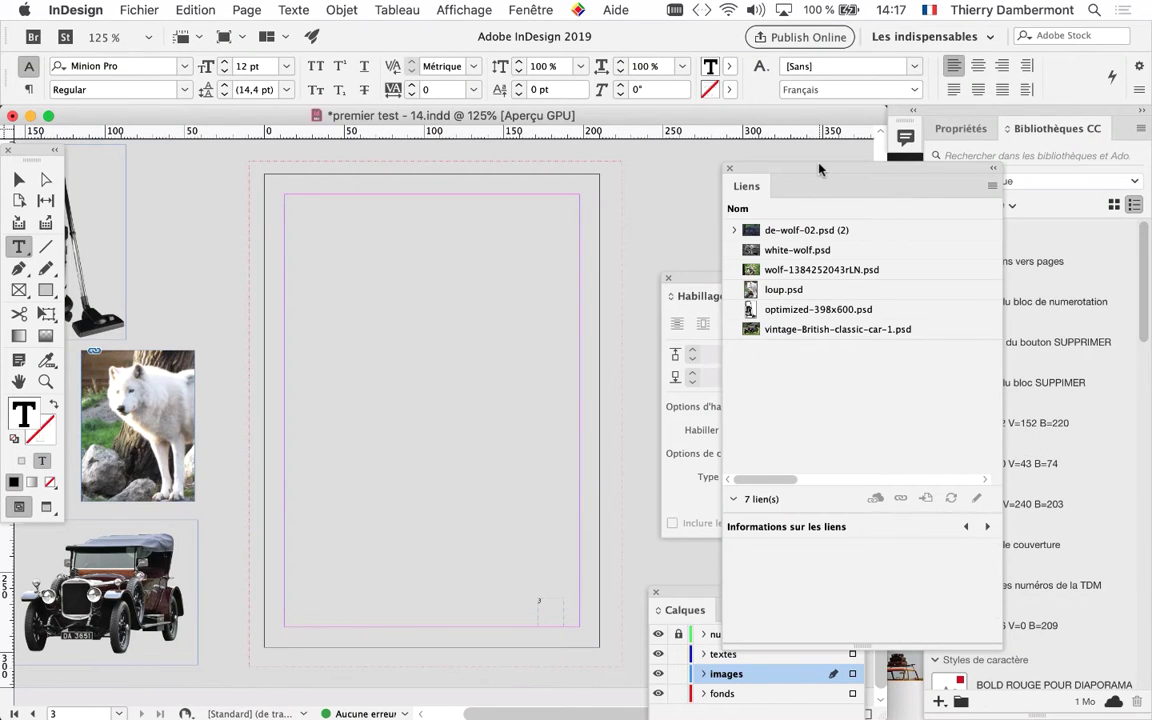
{"action": "left_click", "coordinate": [729, 168]}
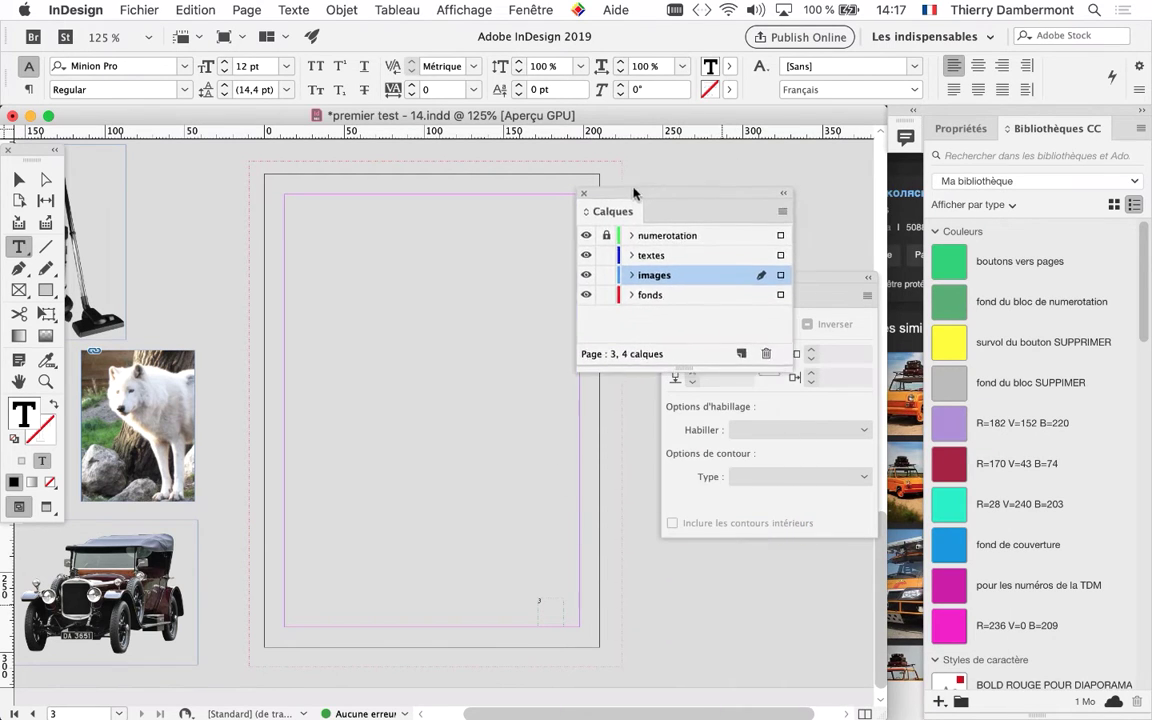
Step: Make textes the active layer and lock the images and fonds layers
{"action": "left_click_drag", "start_coordinate": [708, 592], "coordinate": [641, 190]}
{"action": "left_click", "coordinate": [18, 178]}
{"action": "left_click", "coordinate": [362, 220]}
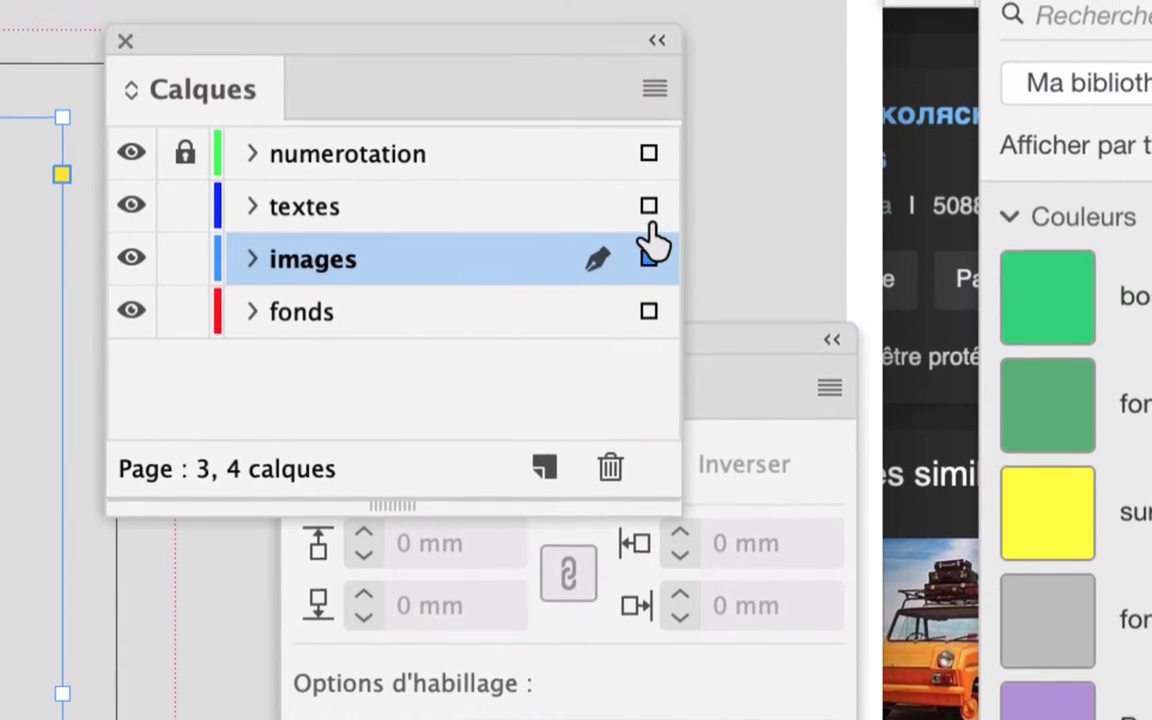
{"action": "left_click", "coordinate": [649, 219]}
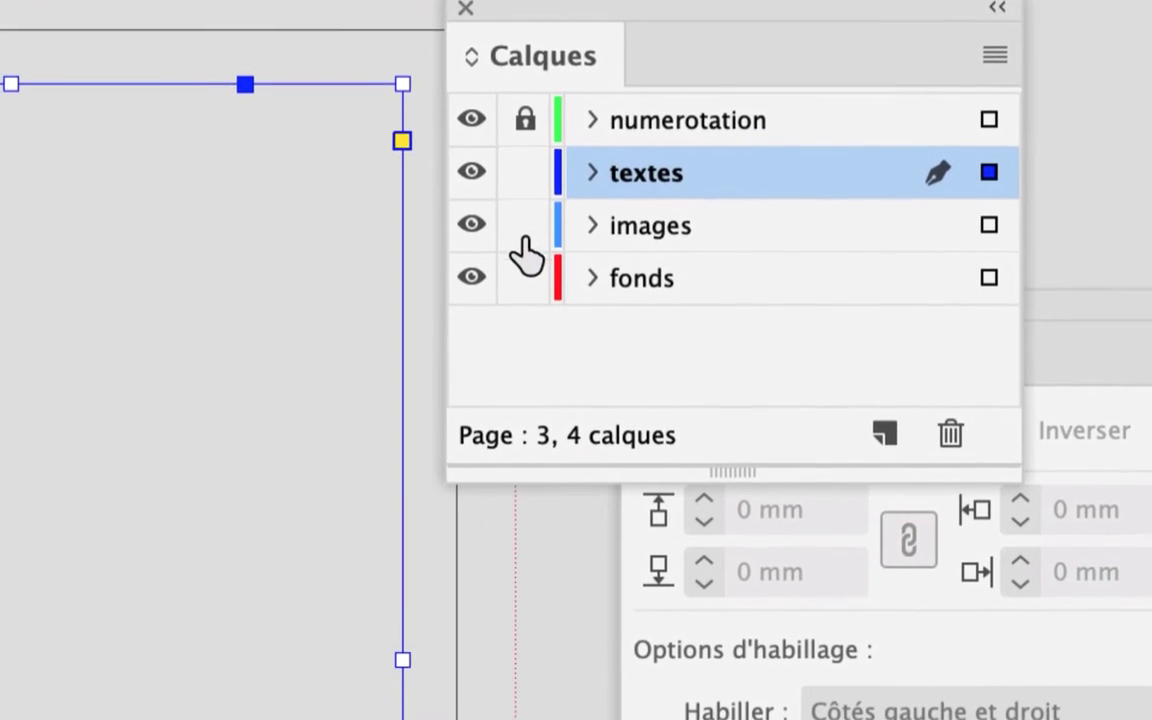
{"action": "left_click", "coordinate": [338, 273]}
{"action": "left_click", "coordinate": [338, 326]}
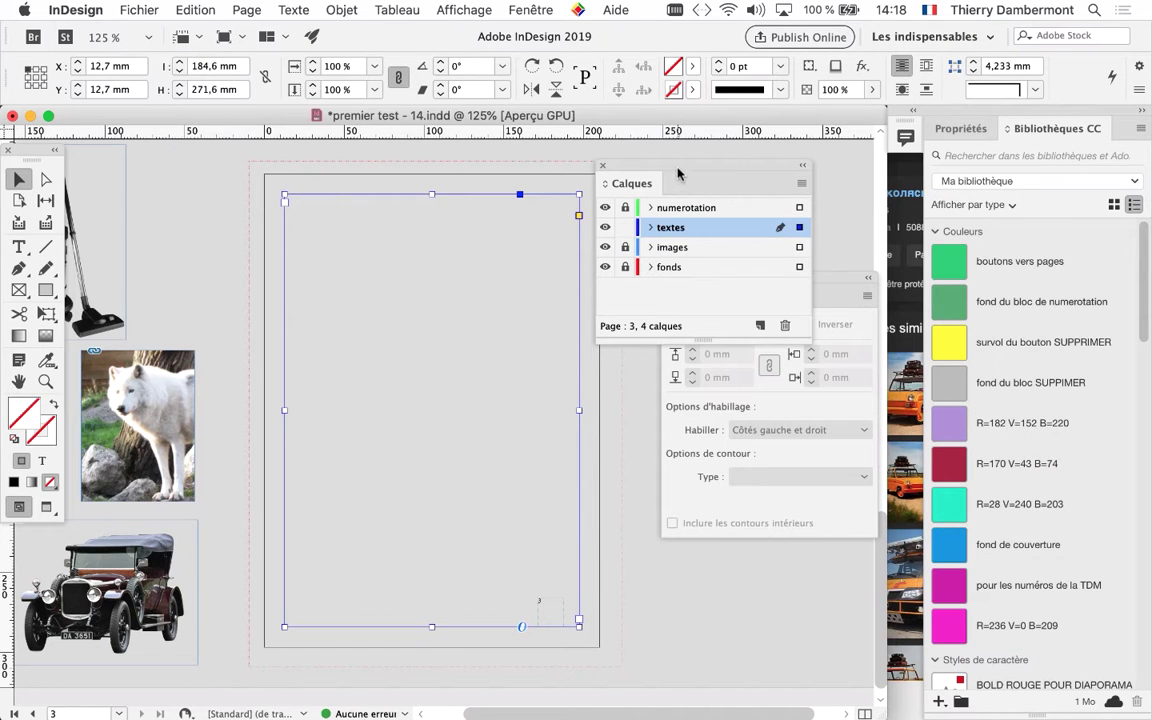
{"action": "left_click_drag", "start_coordinate": [677, 174], "coordinate": [730, 170]}
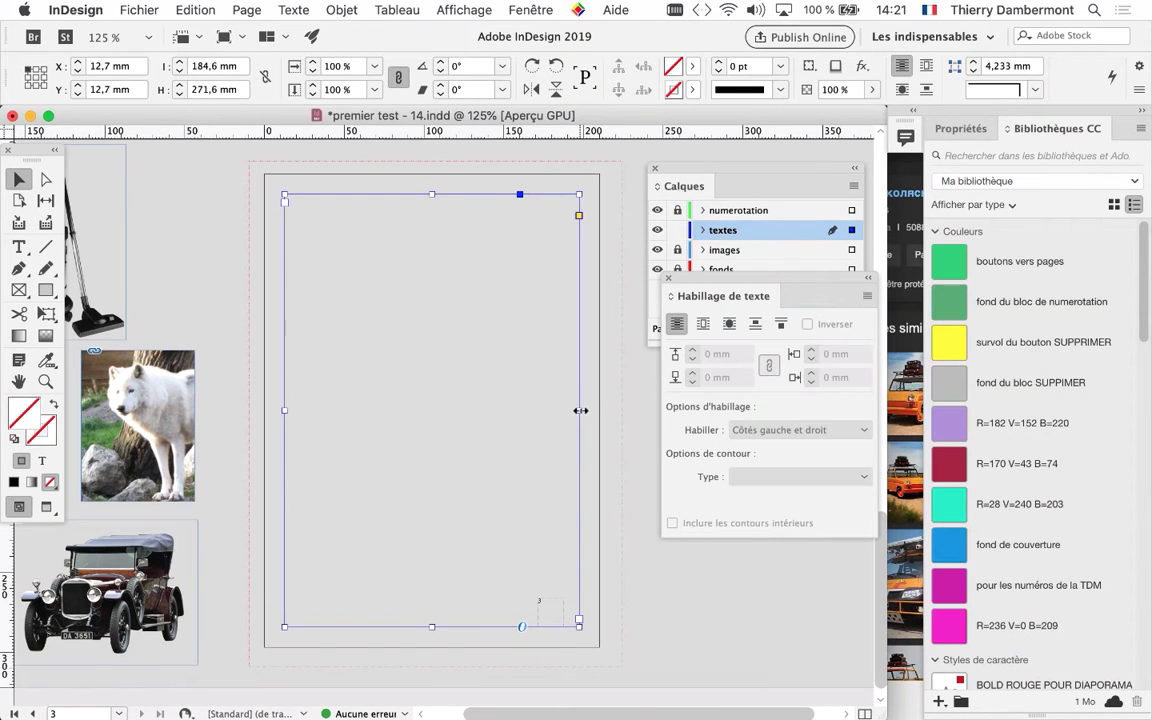
Step: Drag the text frame's right edge to the page centre, making it 94,425 mm wide
{"action": "left_click_drag", "start_coordinate": [580, 410], "coordinate": [435, 405]}
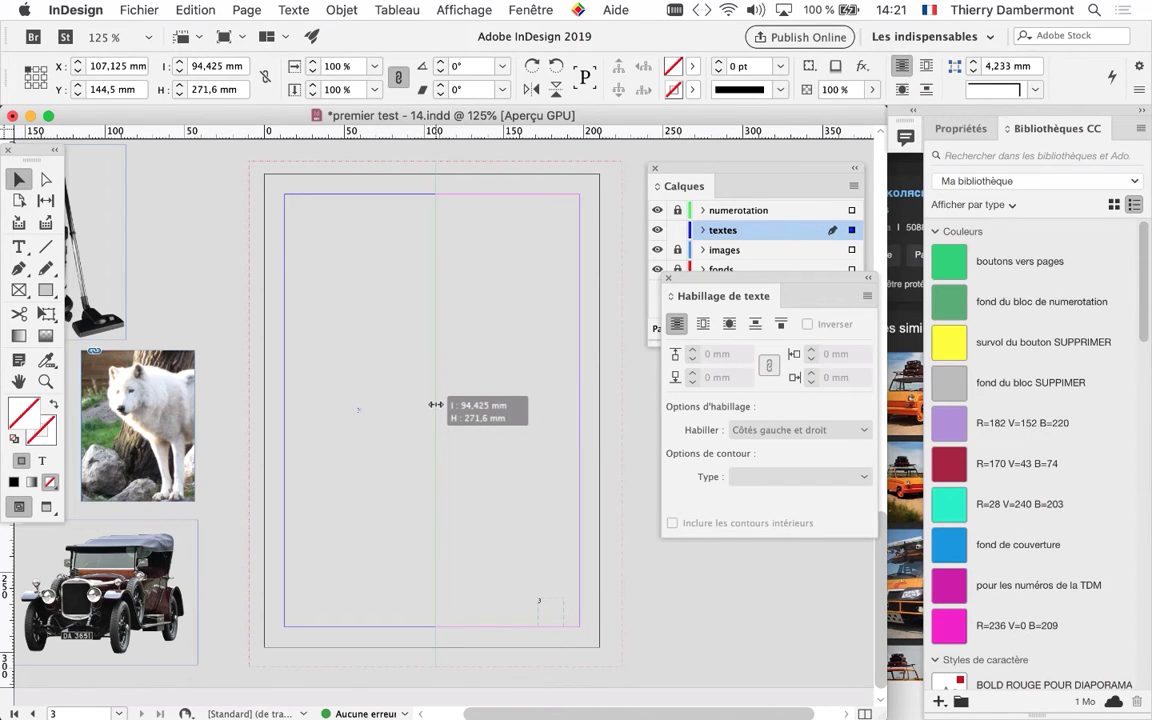
{"action": "left_click_drag", "start_coordinate": [436, 404], "coordinate": [436, 406]}
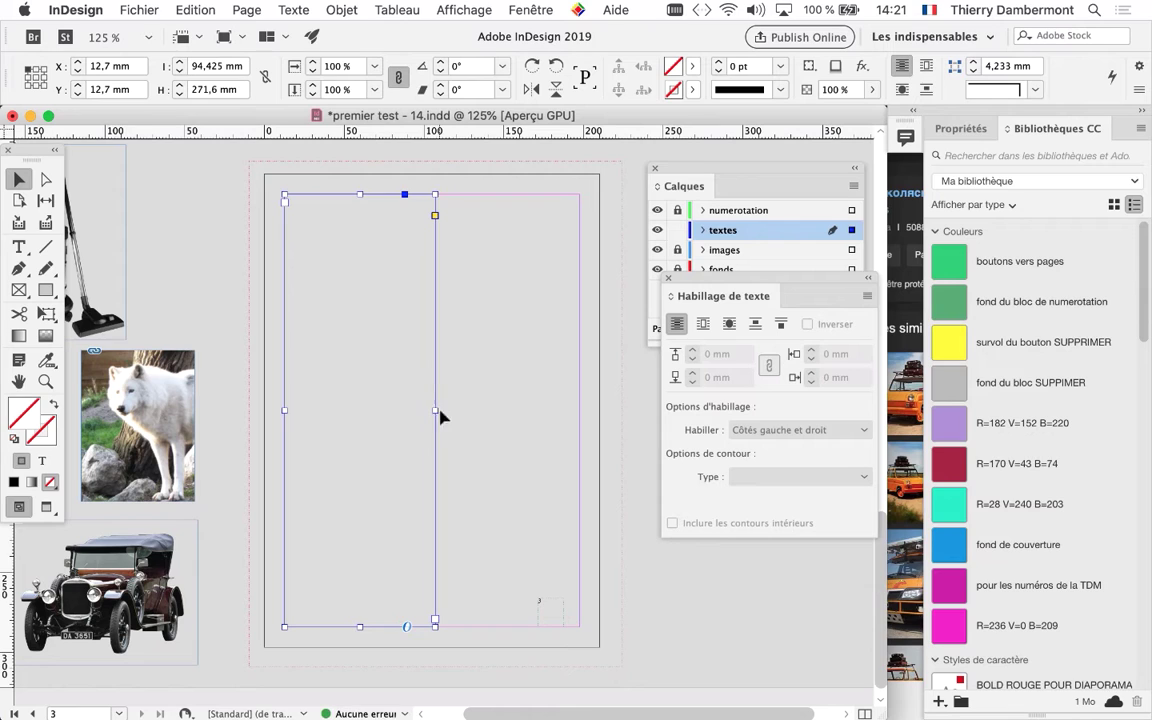
{"action": "left_click", "coordinate": [448, 9]}
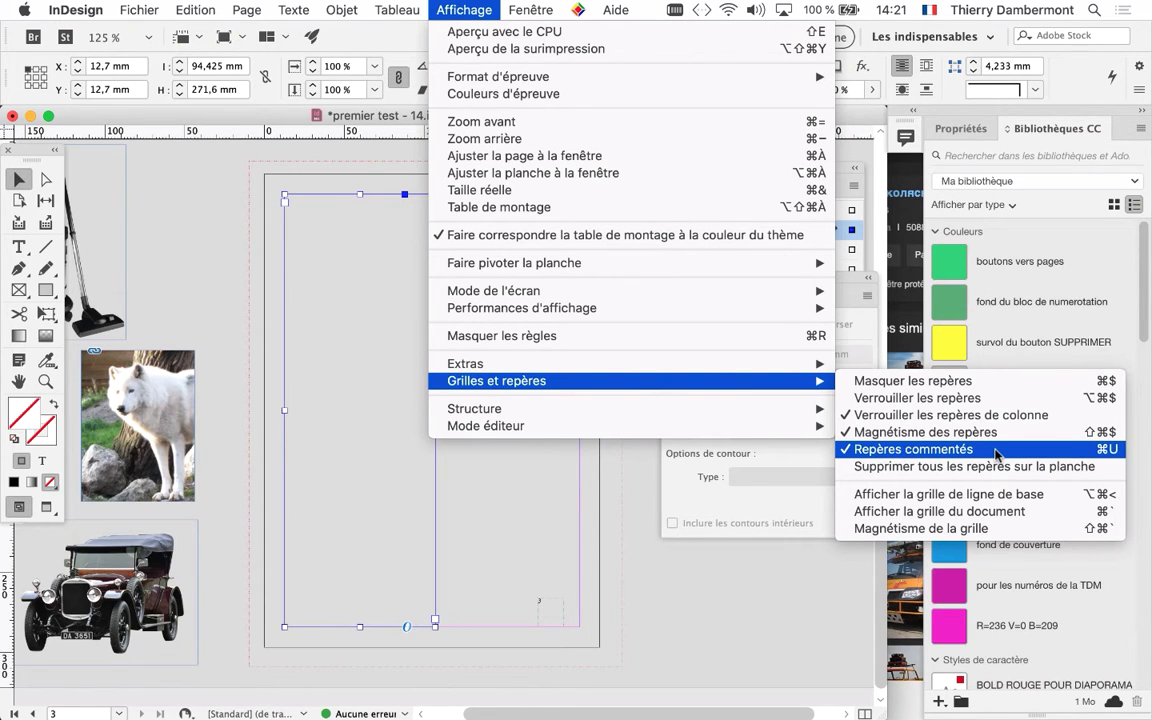
{"action": "left_click", "coordinate": [250, 112]}
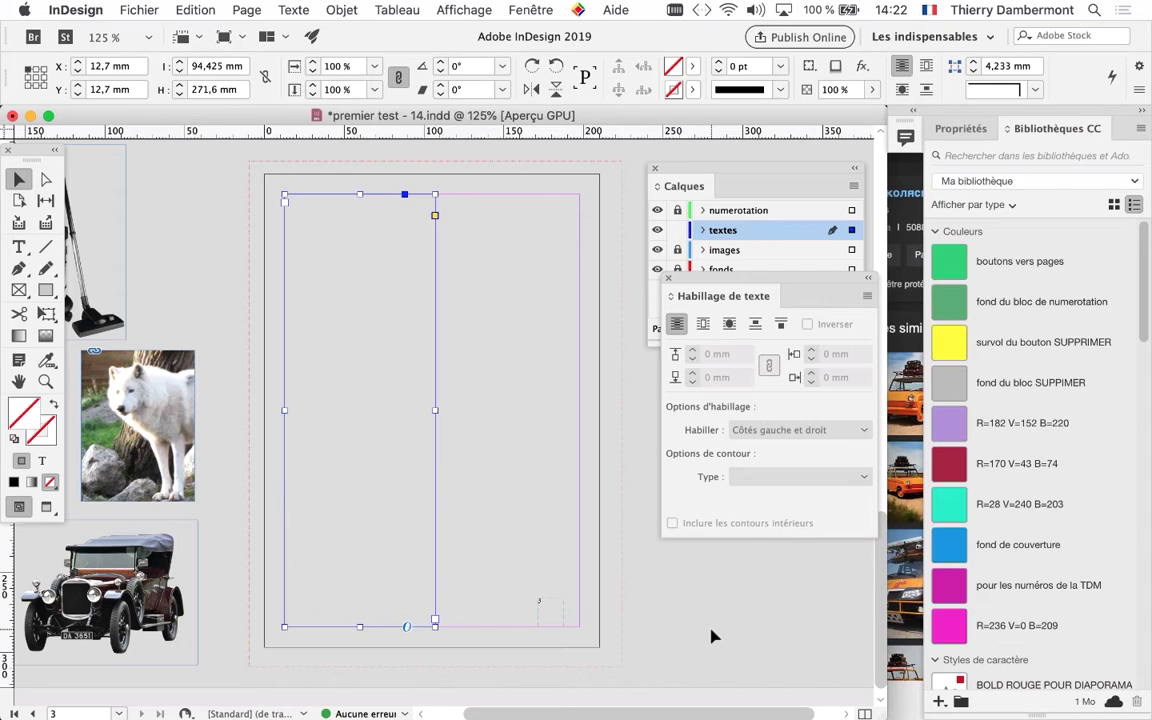
Step: Fill the left-half text frame with placeholder text in Minion Pro Regular 12 pt
{"action": "left_click", "coordinate": [200, 190]}
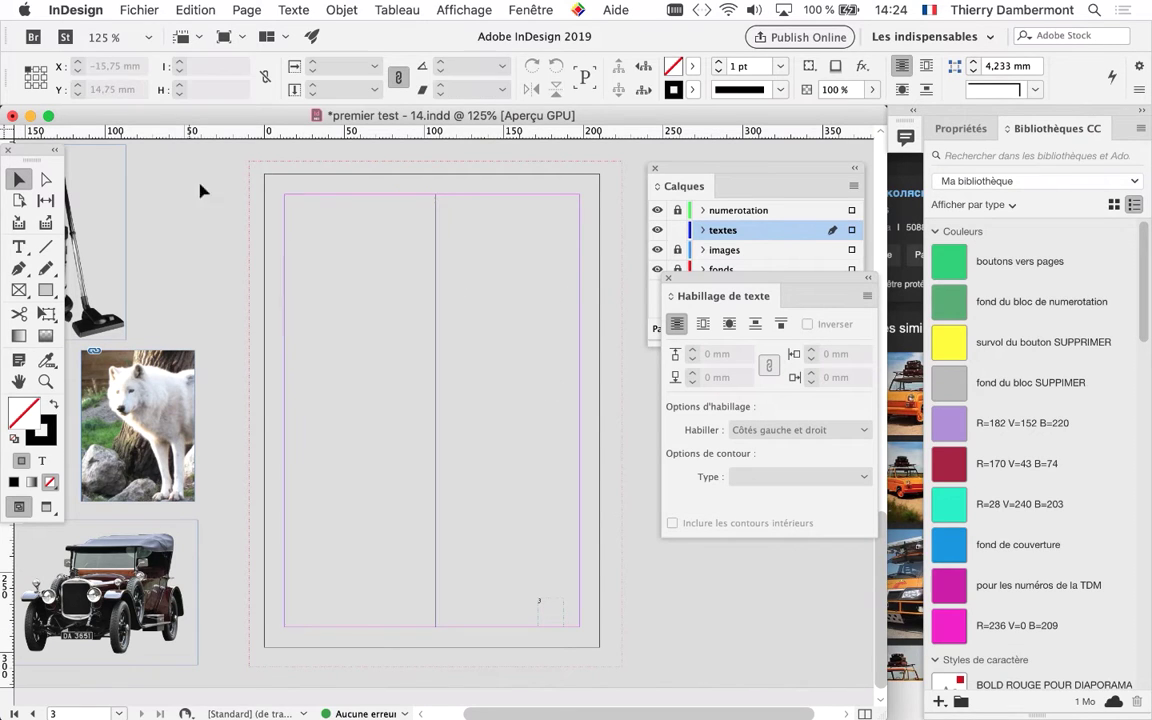
{"action": "left_click", "coordinate": [18, 246]}
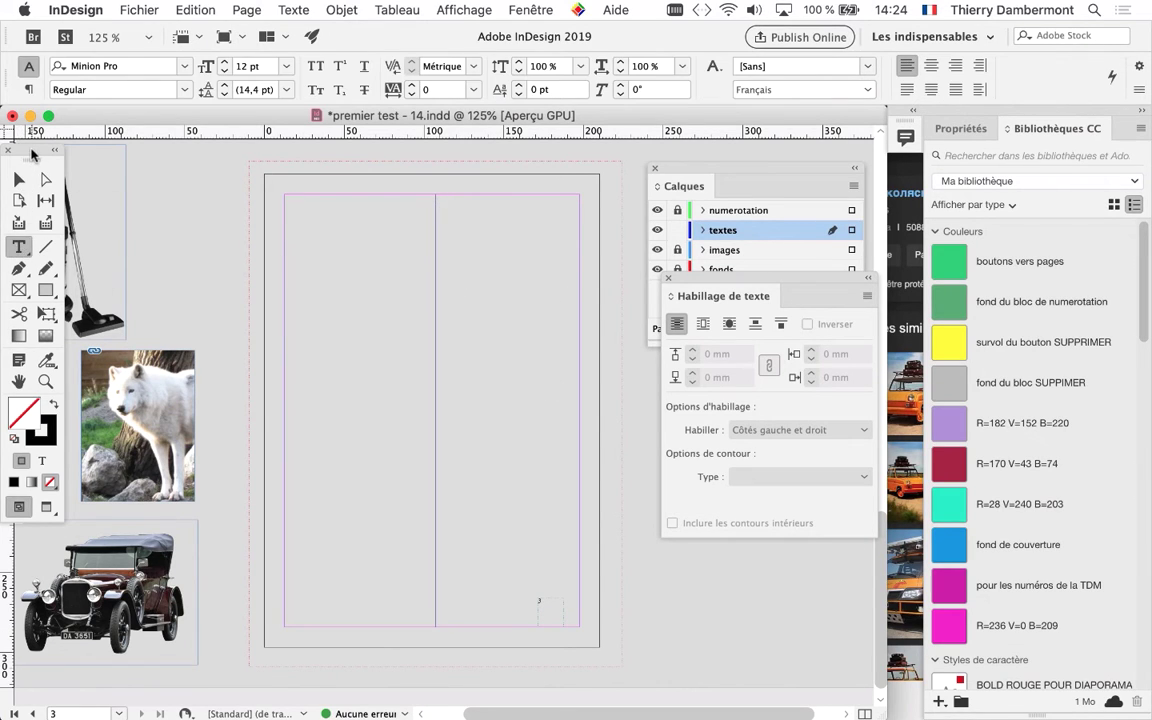
{"action": "left_click_drag", "start_coordinate": [31, 153], "coordinate": [156, 170]}
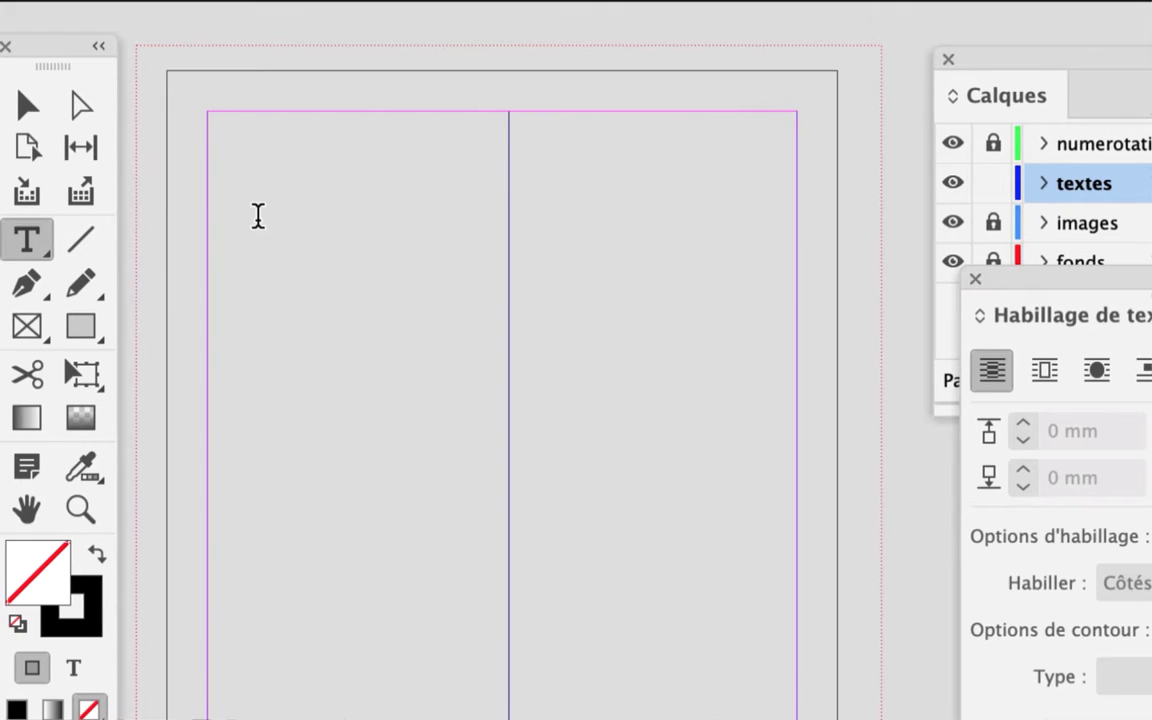
{"action": "left_click", "coordinate": [259, 216]}
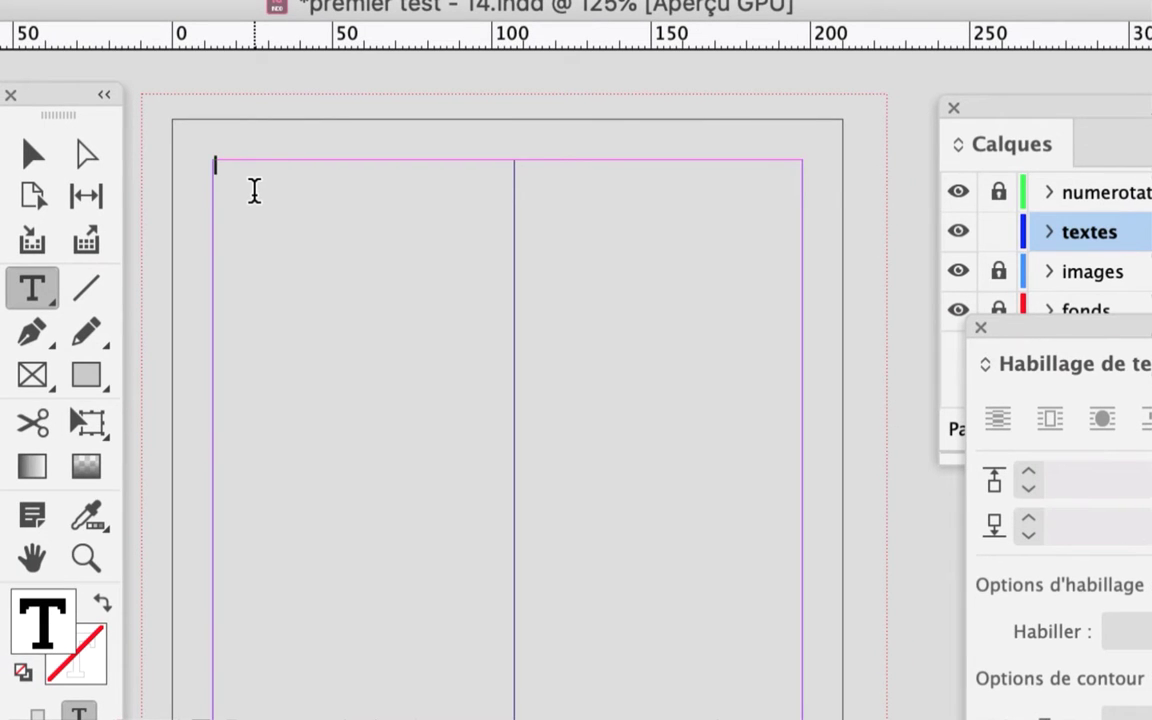
{"action": "right_click", "coordinate": [254, 192]}
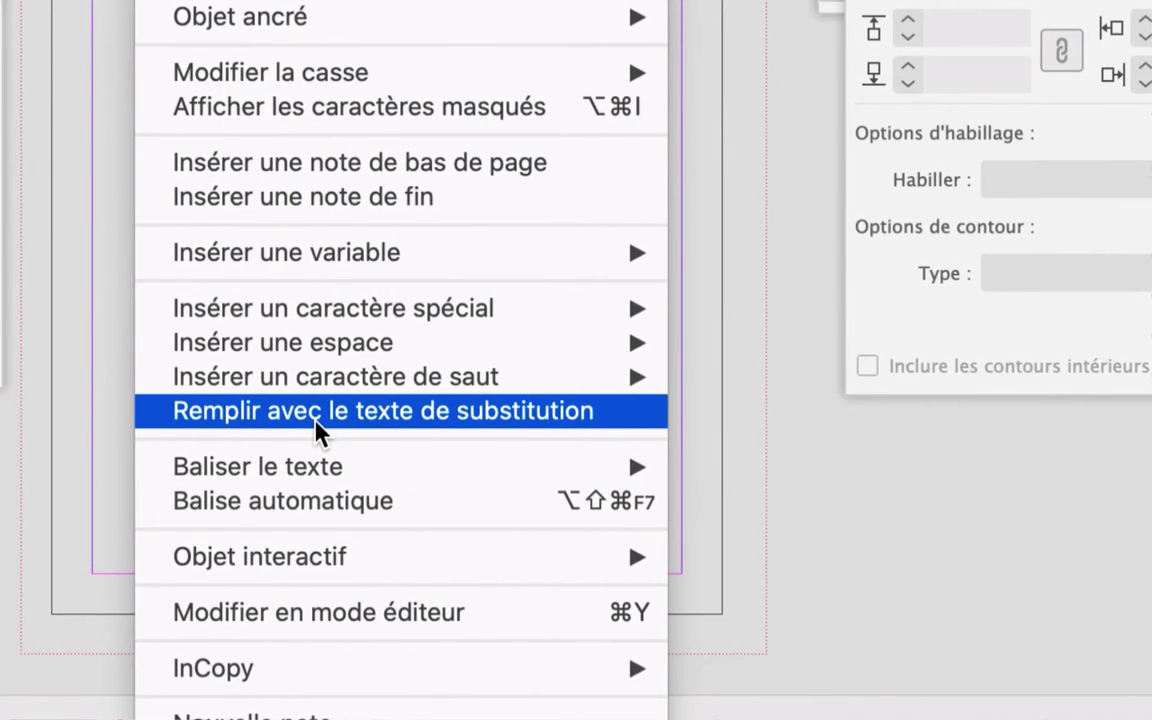
{"action": "left_click", "coordinate": [316, 418]}
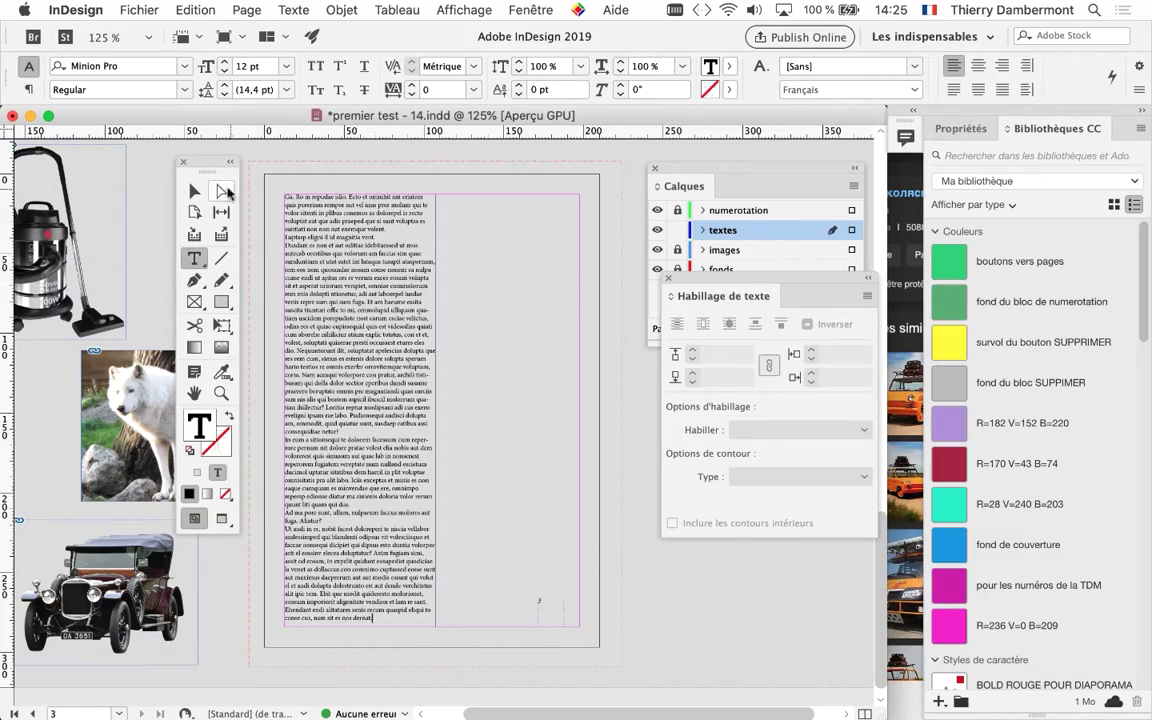
Step: Toggle between Preview and Normal screen modes to check the page without guides or pasteboard images
{"action": "left_click_drag", "start_coordinate": [209, 166], "coordinate": [143, 168]}
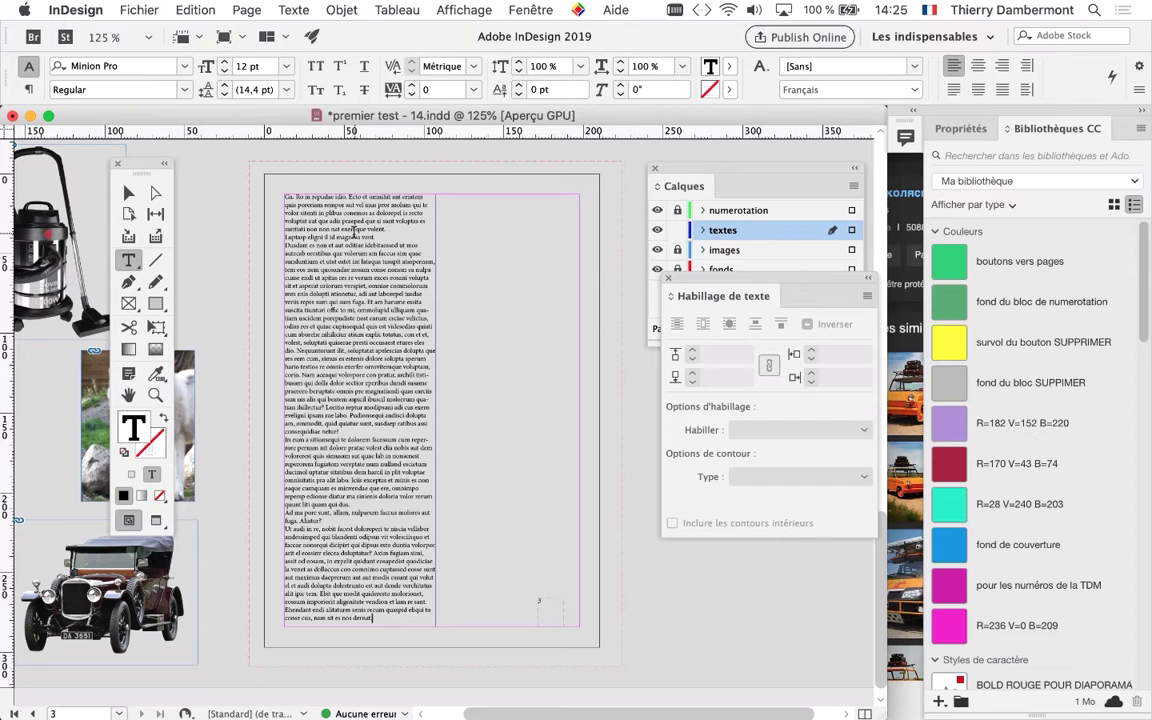
{"action": "key", "text": "Escape"}
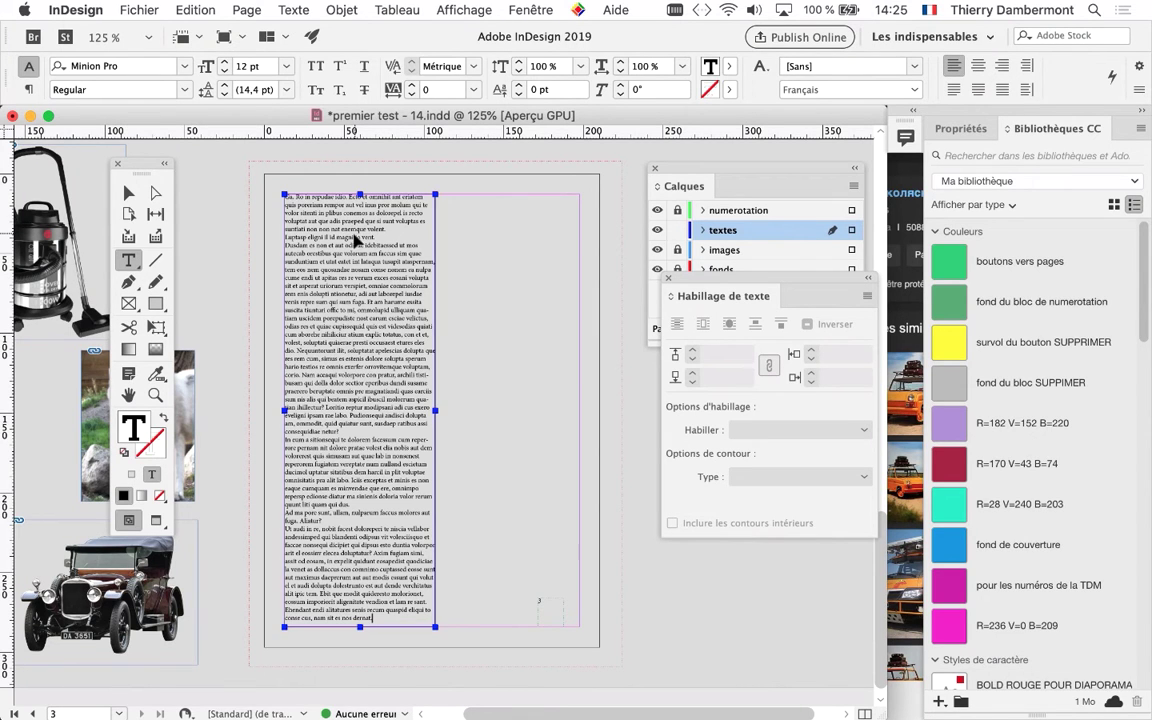
{"action": "left_click_drag", "start_coordinate": [151, 164], "coordinate": [229, 159]}
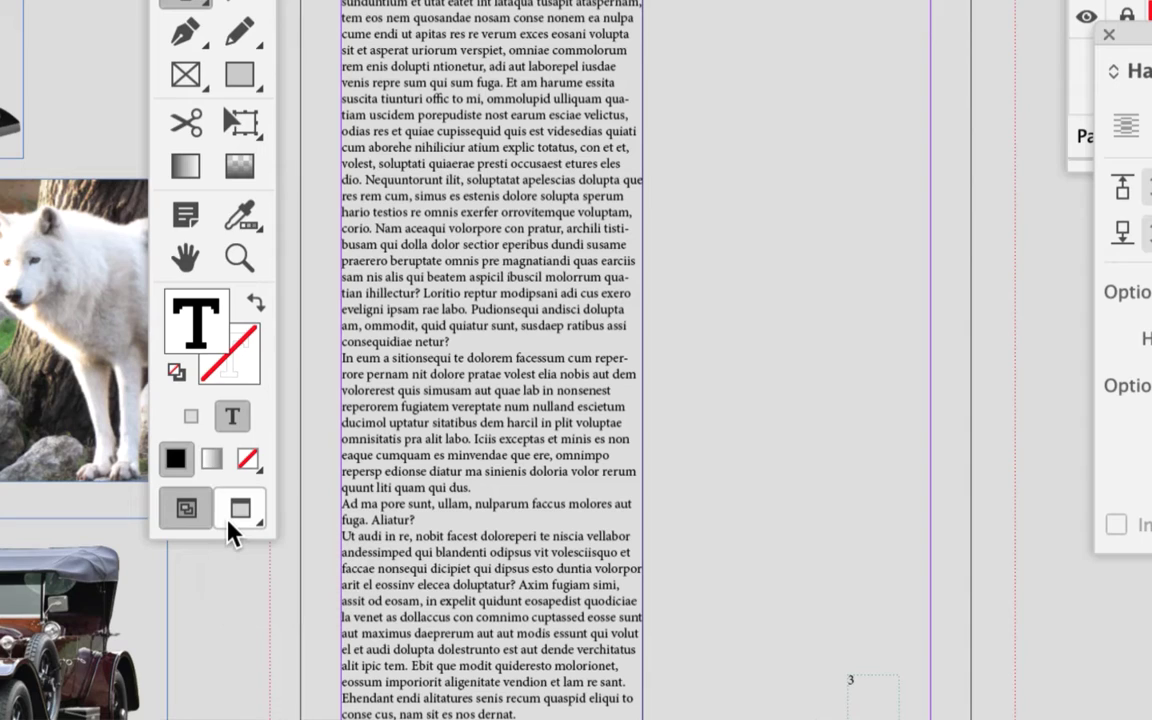
{"action": "left_click", "coordinate": [238, 510]}
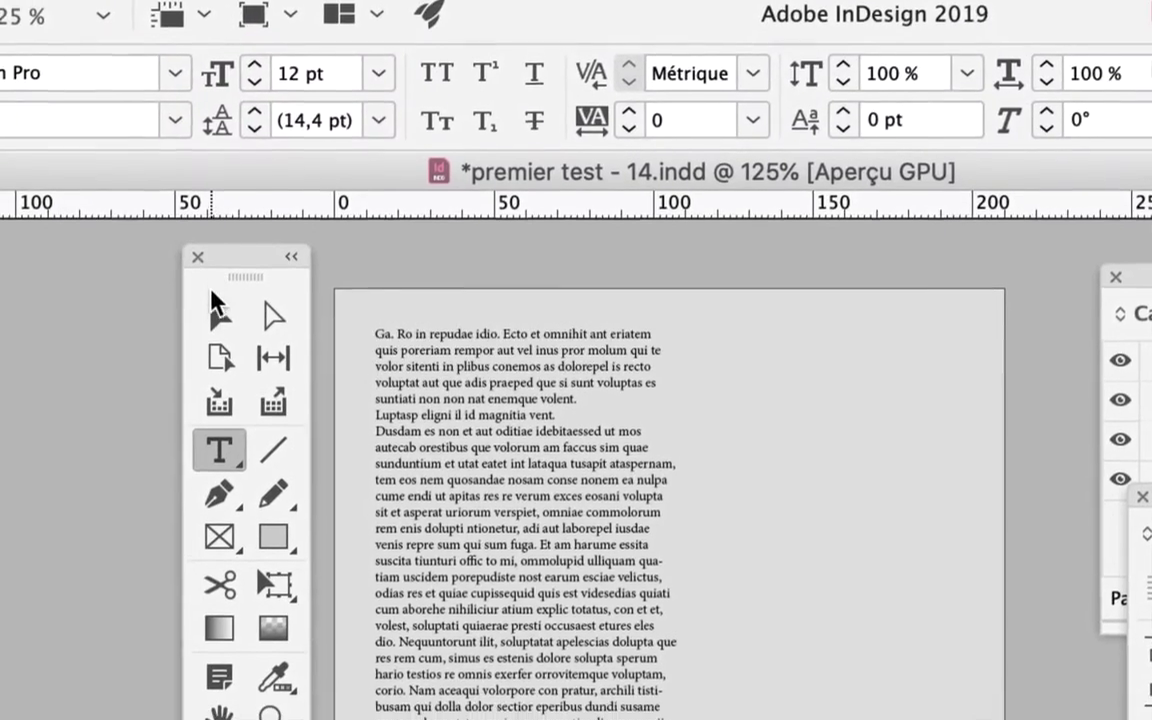
{"action": "left_click", "coordinate": [215, 302]}
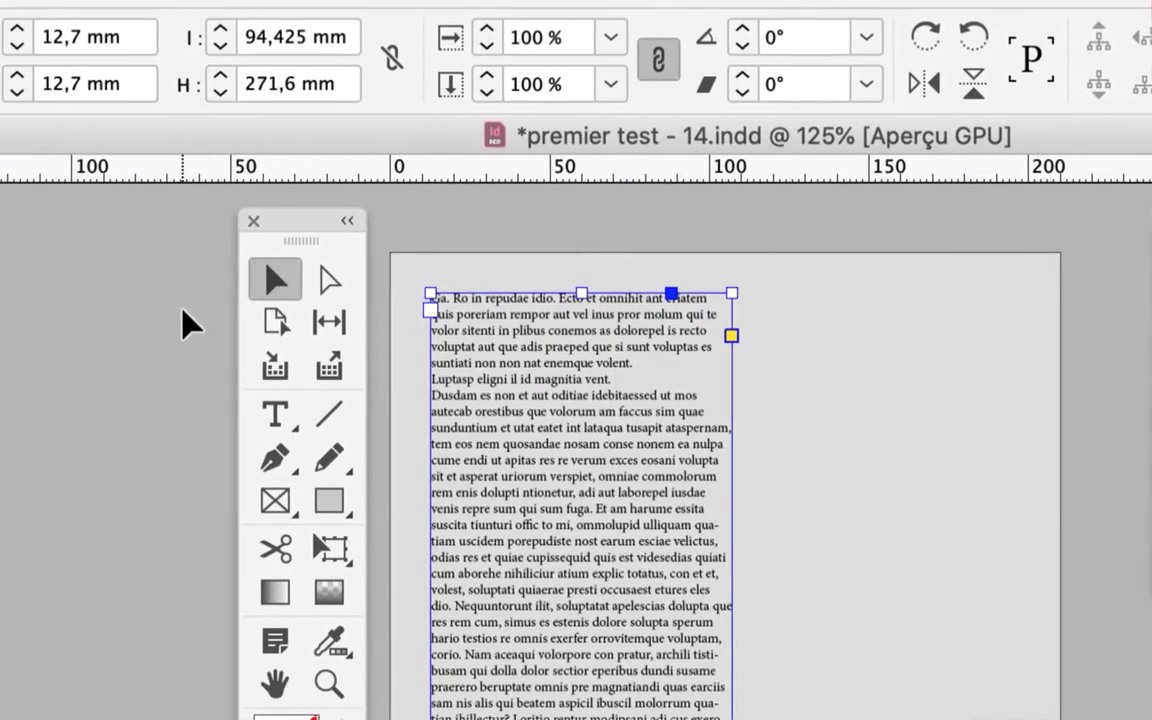
{"action": "left_click", "coordinate": [185, 322]}
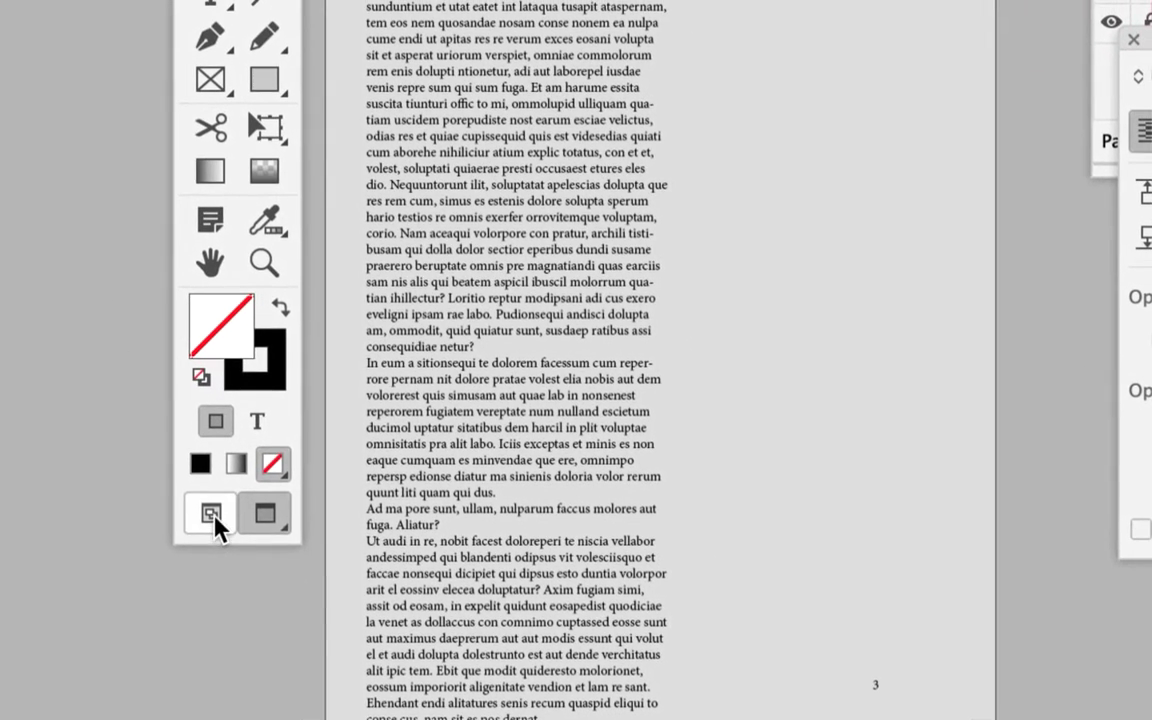
{"action": "left_click", "coordinate": [218, 500]}
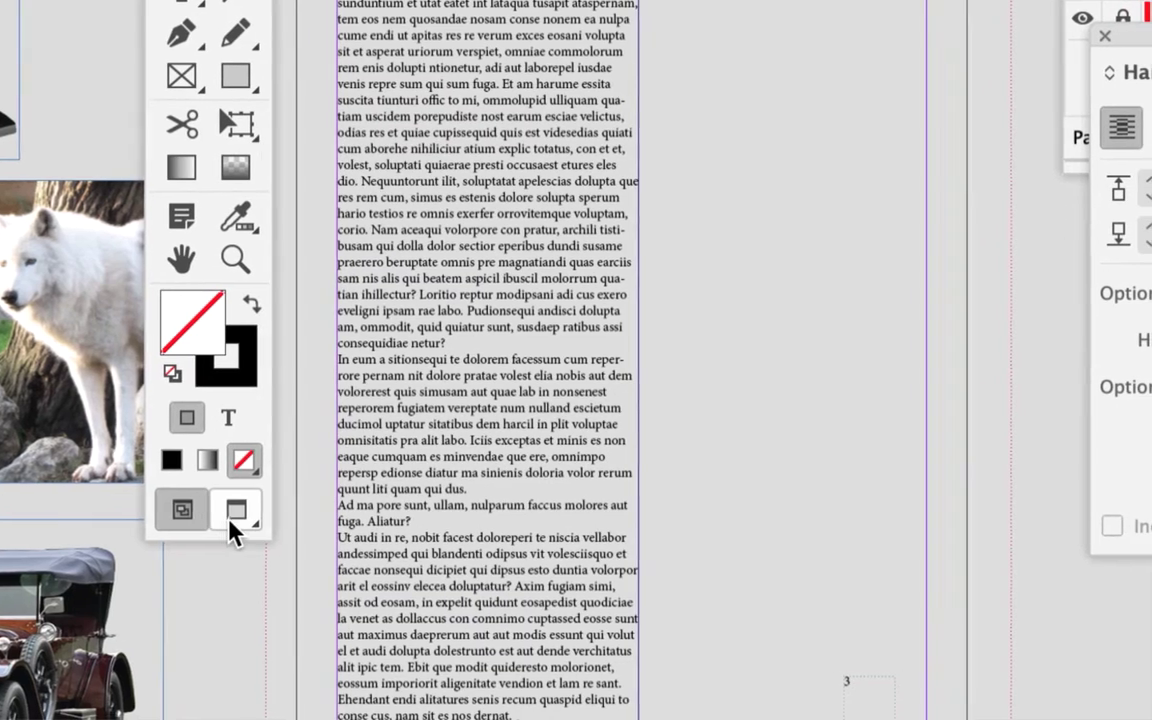
{"action": "left_click", "coordinate": [265, 515]}
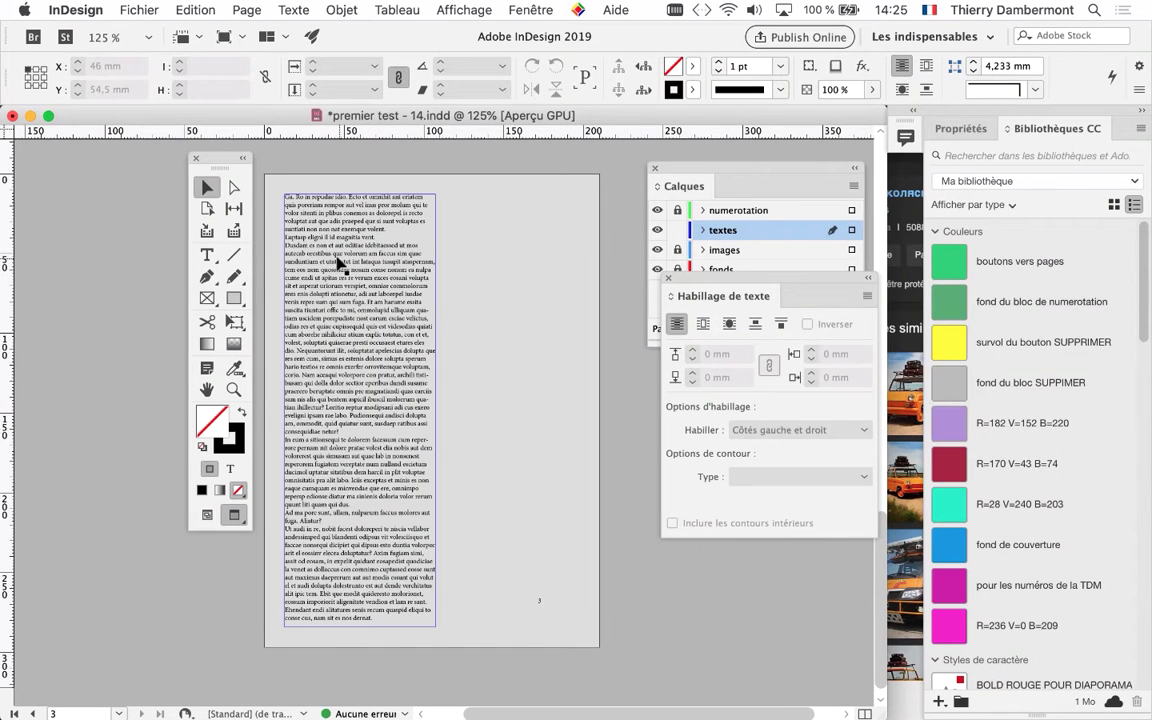
Step: Justify the body text with last lines left-aligned, and reposition the Tools and Paragraph panels
{"action": "left_click", "coordinate": [334, 262]}
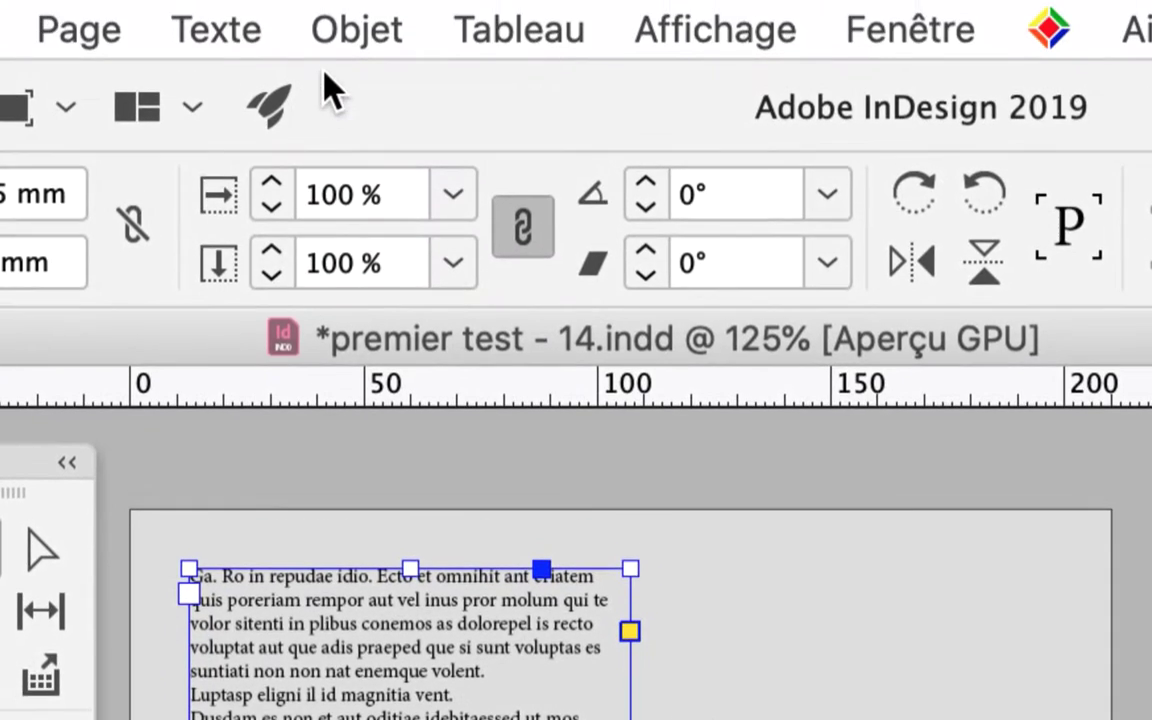
{"action": "left_click", "coordinate": [298, 40]}
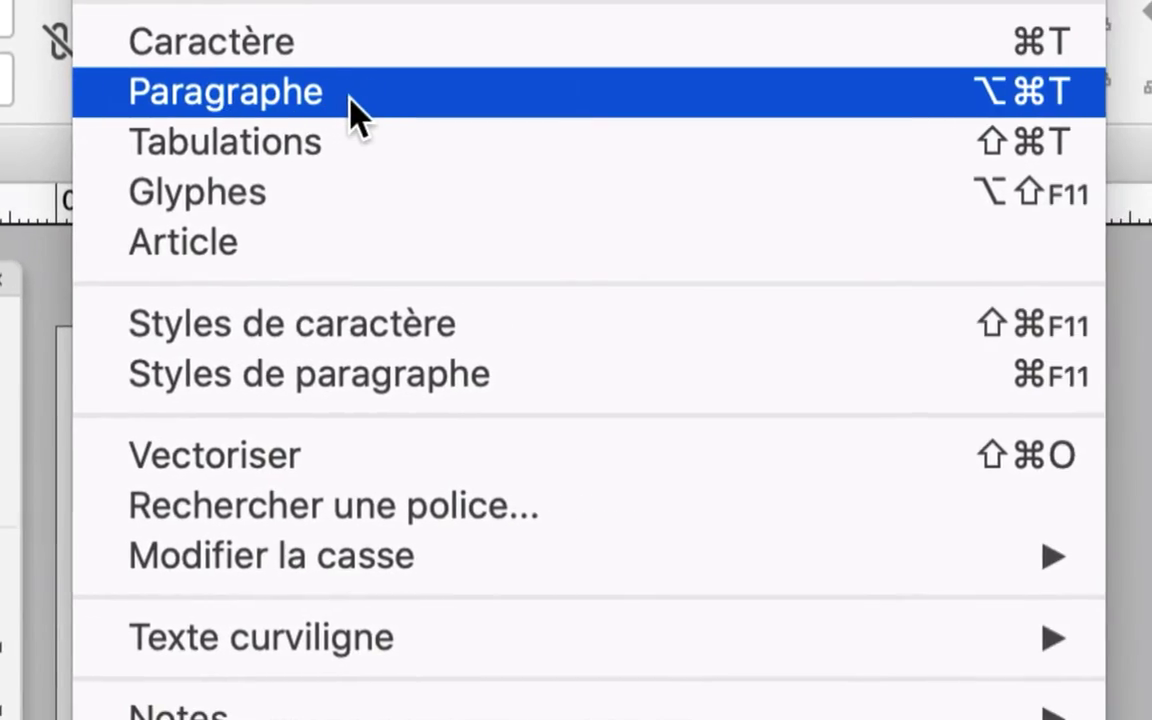
{"action": "left_click", "coordinate": [455, 107]}
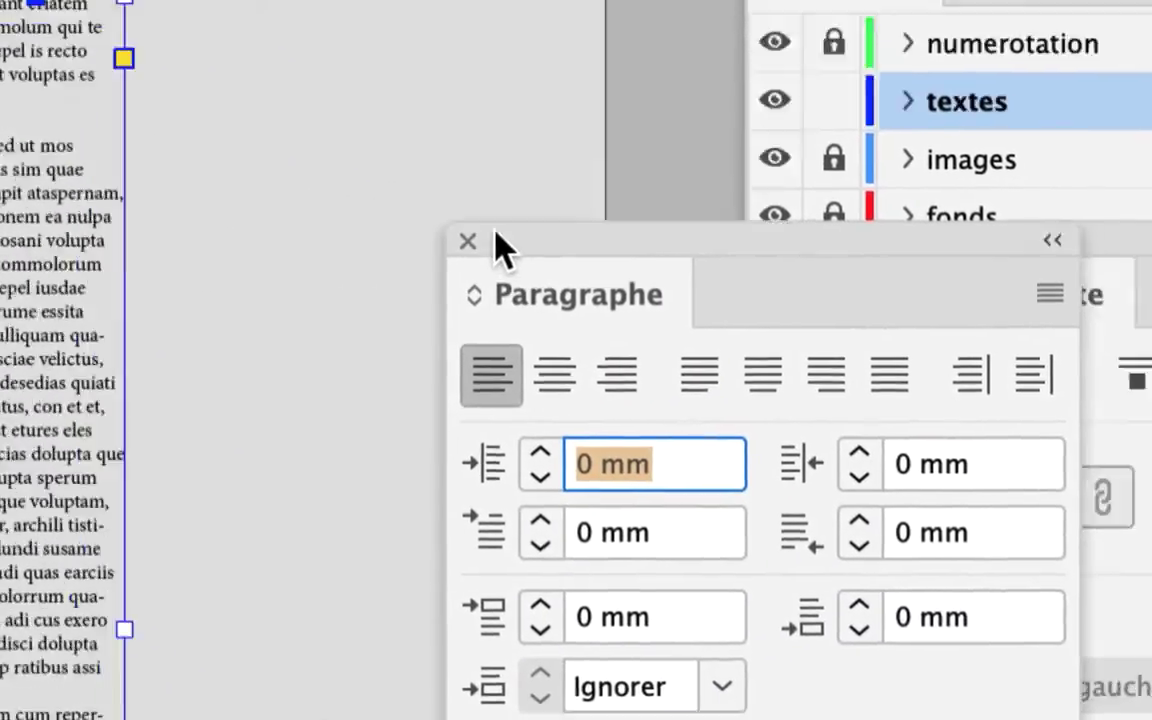
{"action": "left_click_drag", "start_coordinate": [840, 480], "coordinate": [440, 185]}
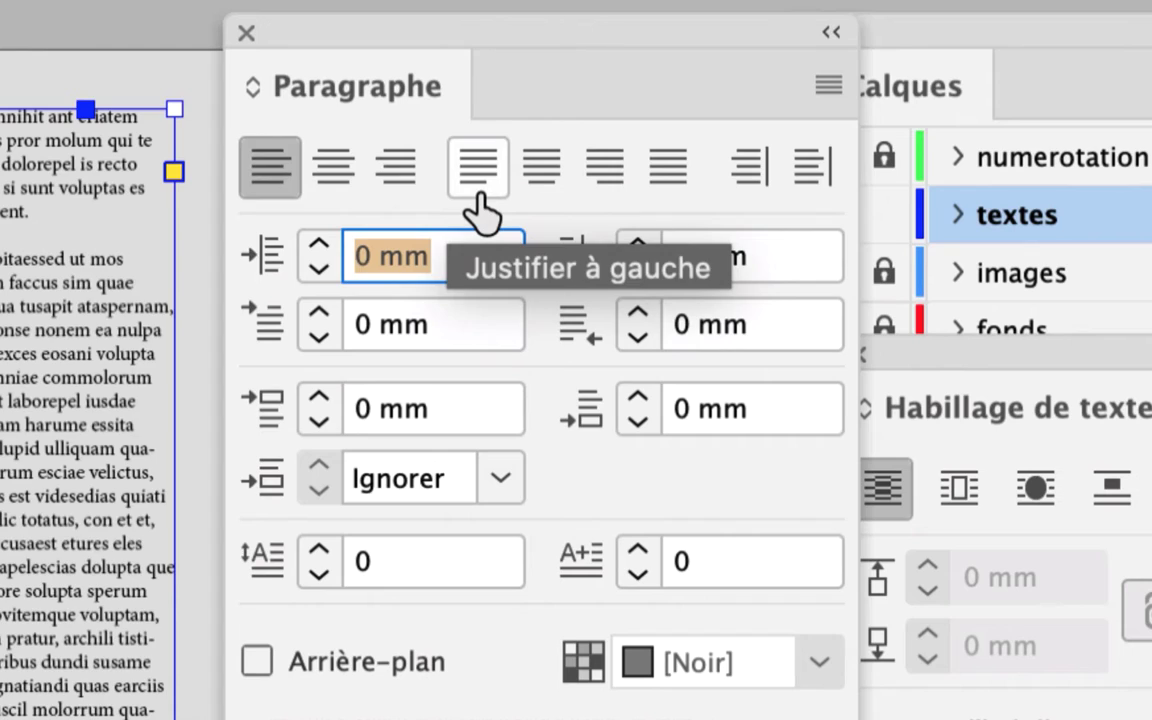
{"action": "left_click", "coordinate": [479, 190]}
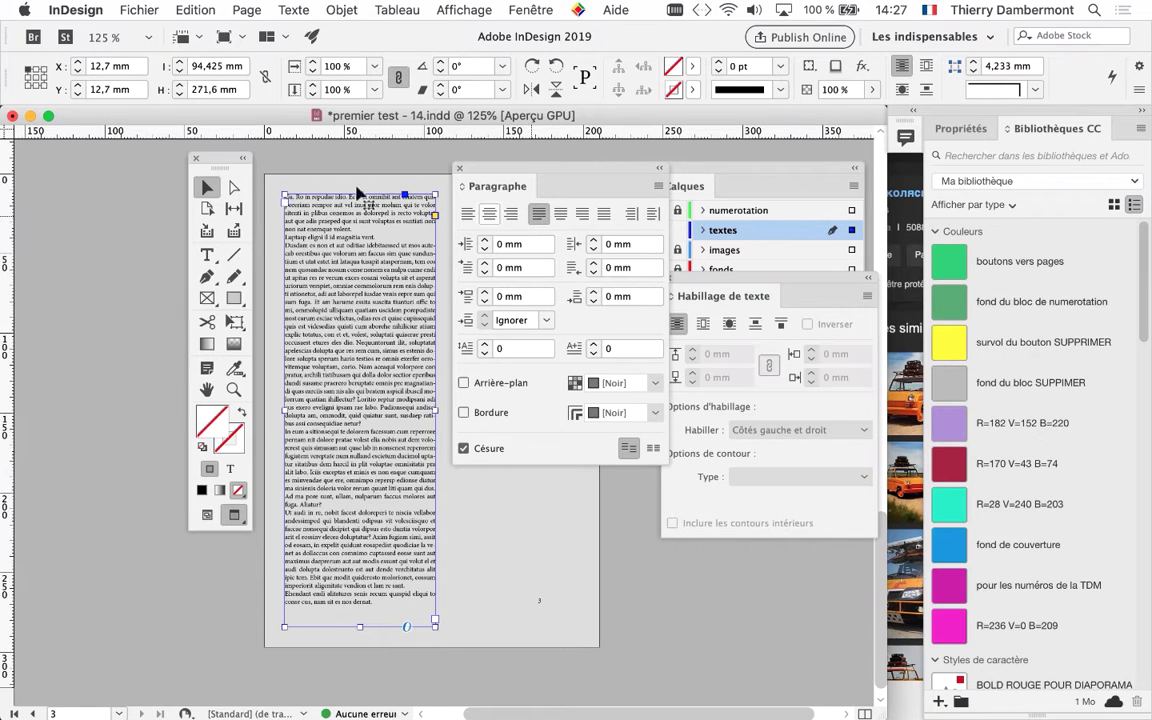
{"action": "left_click_drag", "start_coordinate": [224, 160], "coordinate": [116, 176]}
{"action": "left_click_drag", "start_coordinate": [483, 175], "coordinate": [652, 565]}
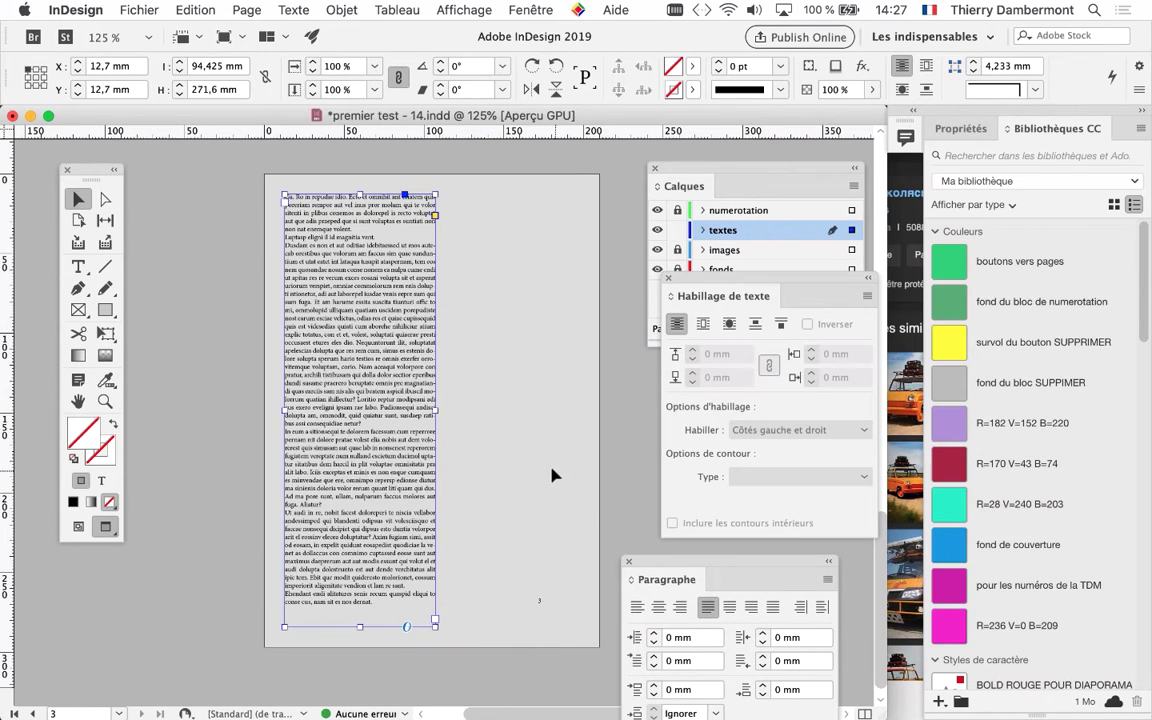
Step: Save the document as 'premier test - 15.indd' and return to Normal screen mode
{"action": "left_click", "coordinate": [612, 472]}
{"action": "left_click", "coordinate": [139, 10]}
{"action": "left_click", "coordinate": [211, 147]}
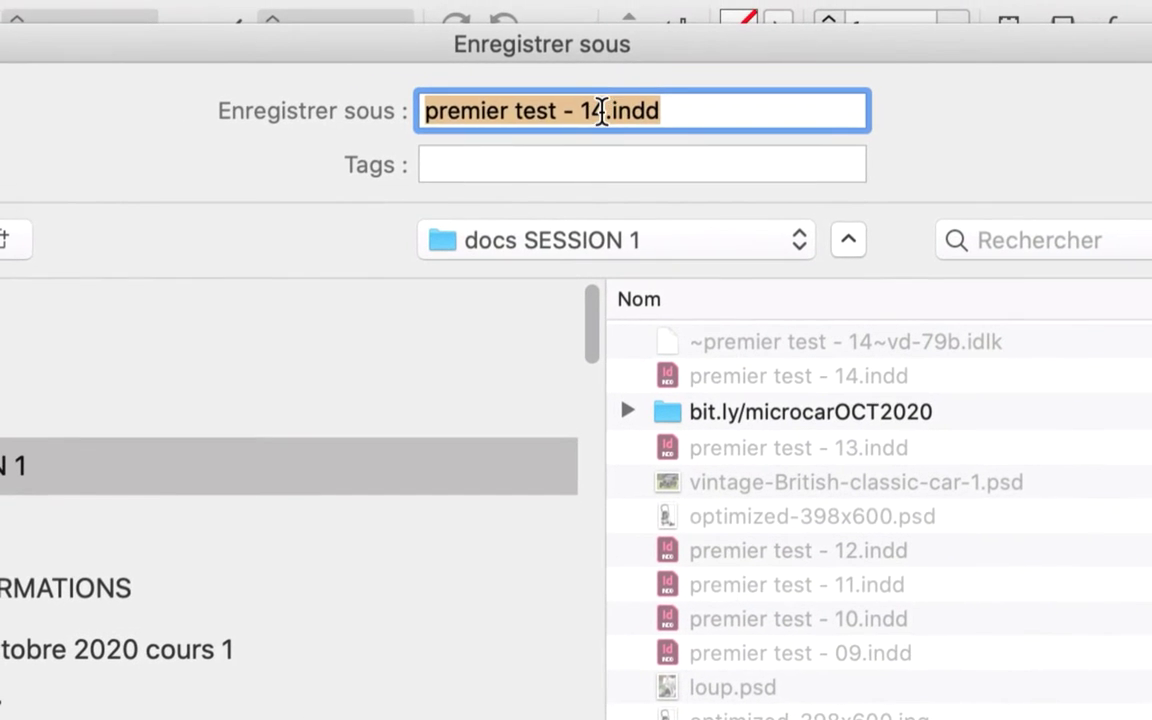
{"action": "left_click", "coordinate": [599, 112]}
{"action": "left_click_drag", "start_coordinate": [592, 110], "coordinate": [607, 118]}
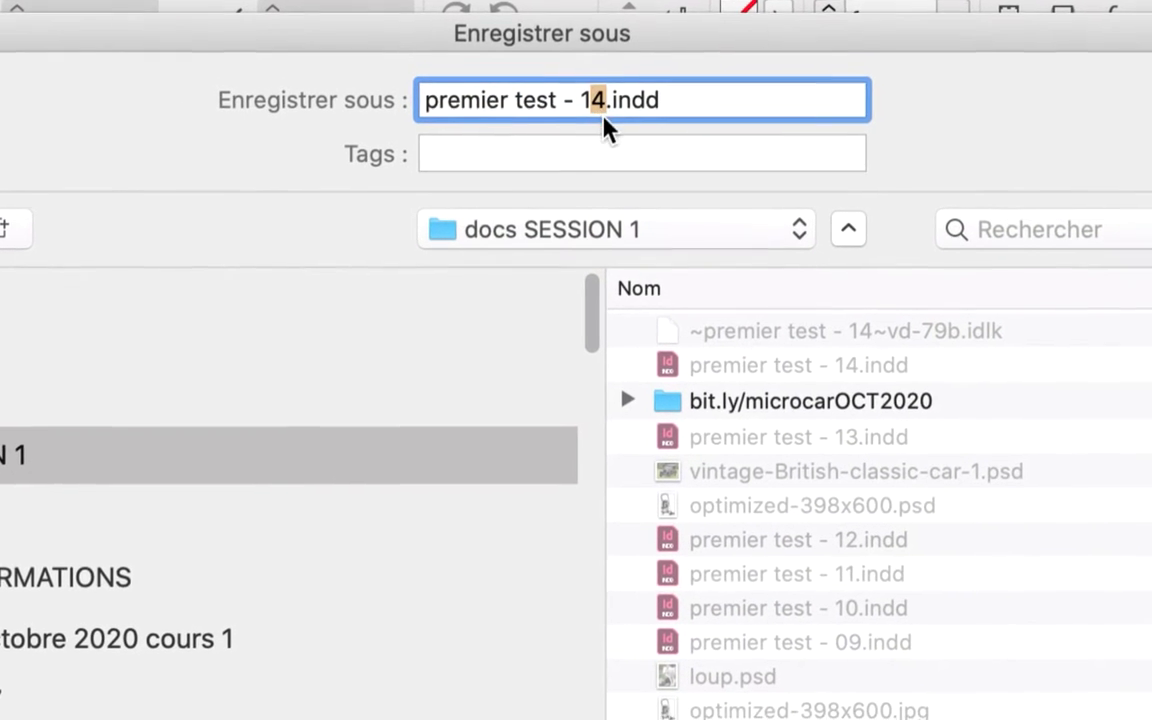
{"action": "type", "text": "5"}
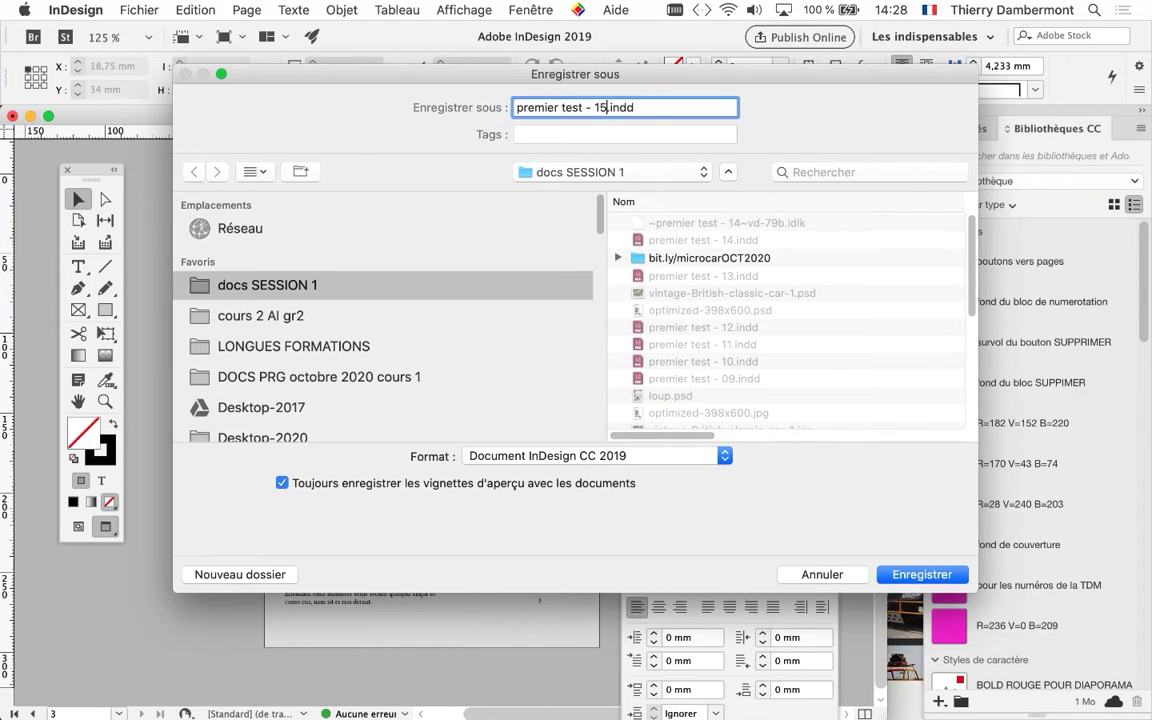
{"action": "key", "text": "Return"}
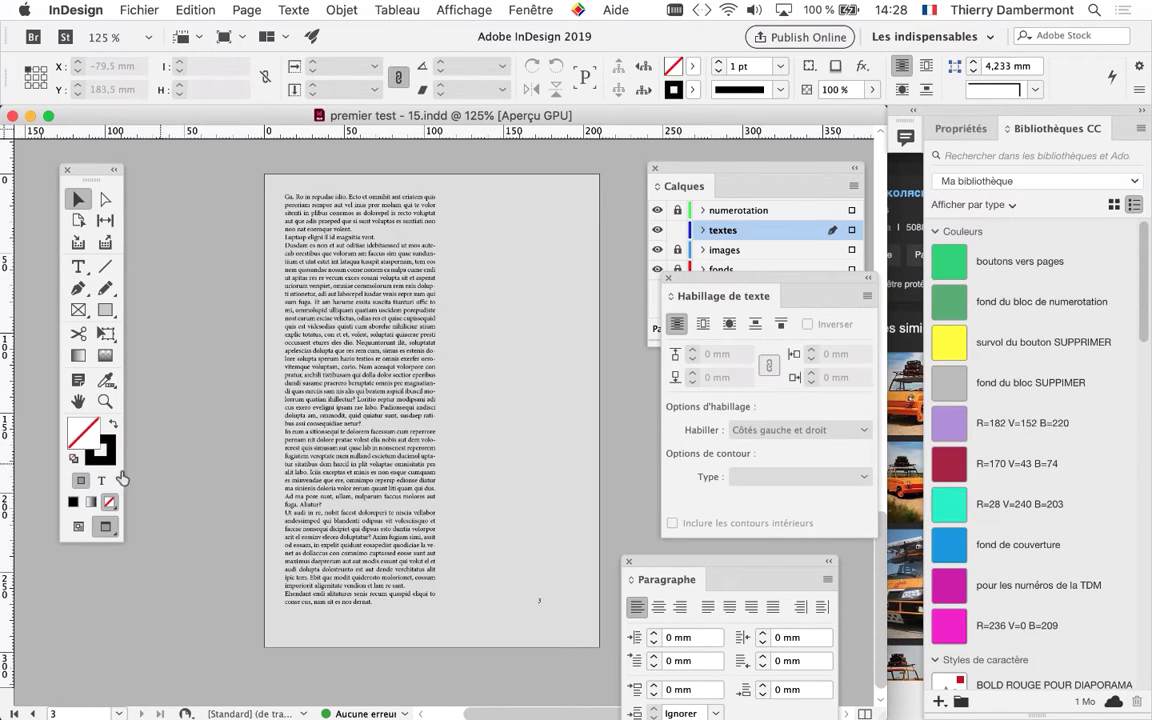
{"action": "left_click", "coordinate": [80, 530]}
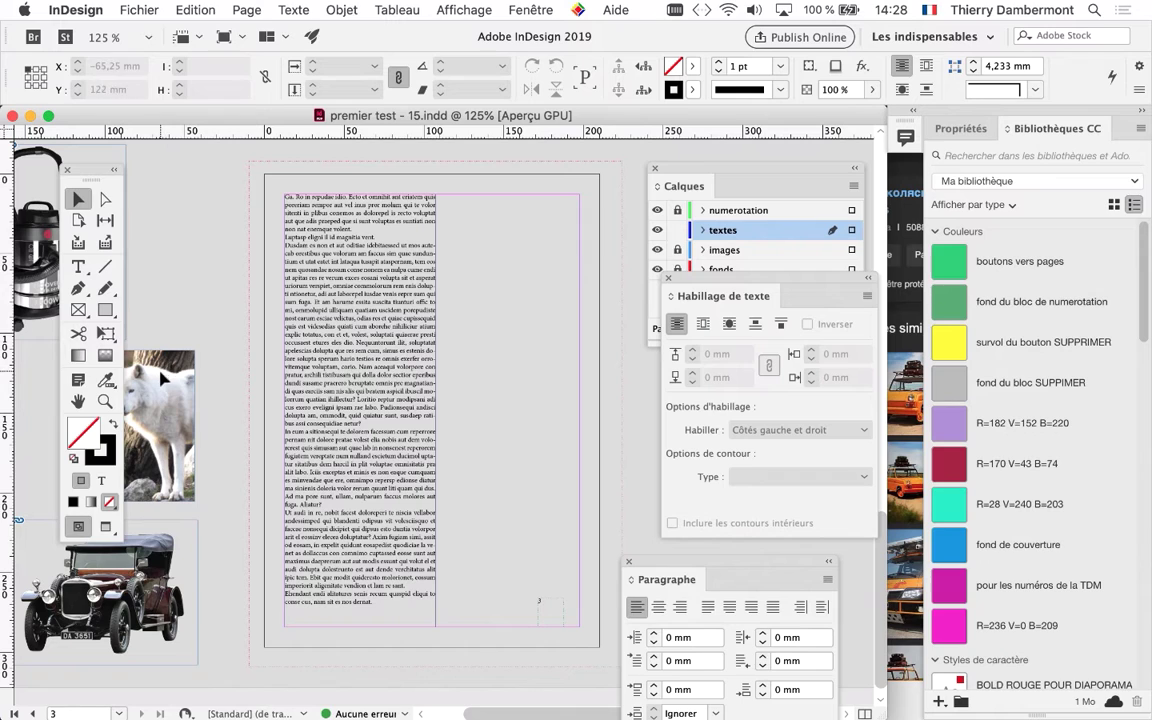
Step: Unlock the images layer and drag the wolf photo beside the text column
{"action": "left_click_drag", "start_coordinate": [89, 174], "coordinate": [43, 176]}
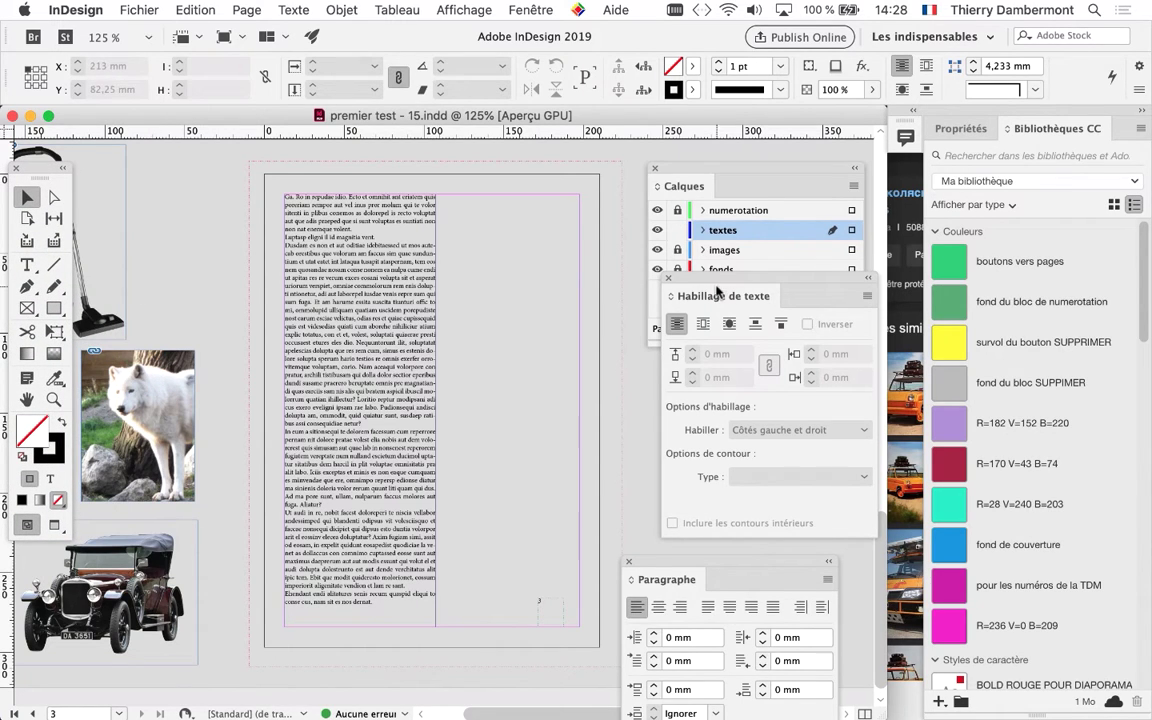
{"action": "left_click_drag", "start_coordinate": [692, 284], "coordinate": [644, 382]}
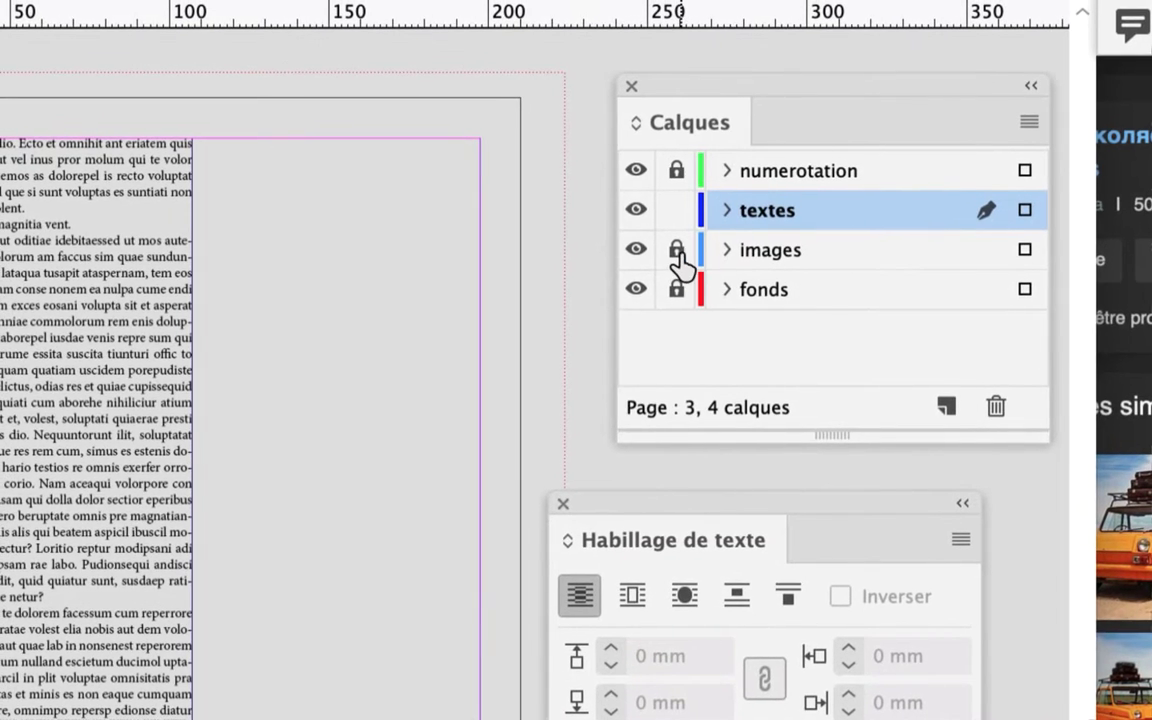
{"action": "left_click", "coordinate": [677, 250]}
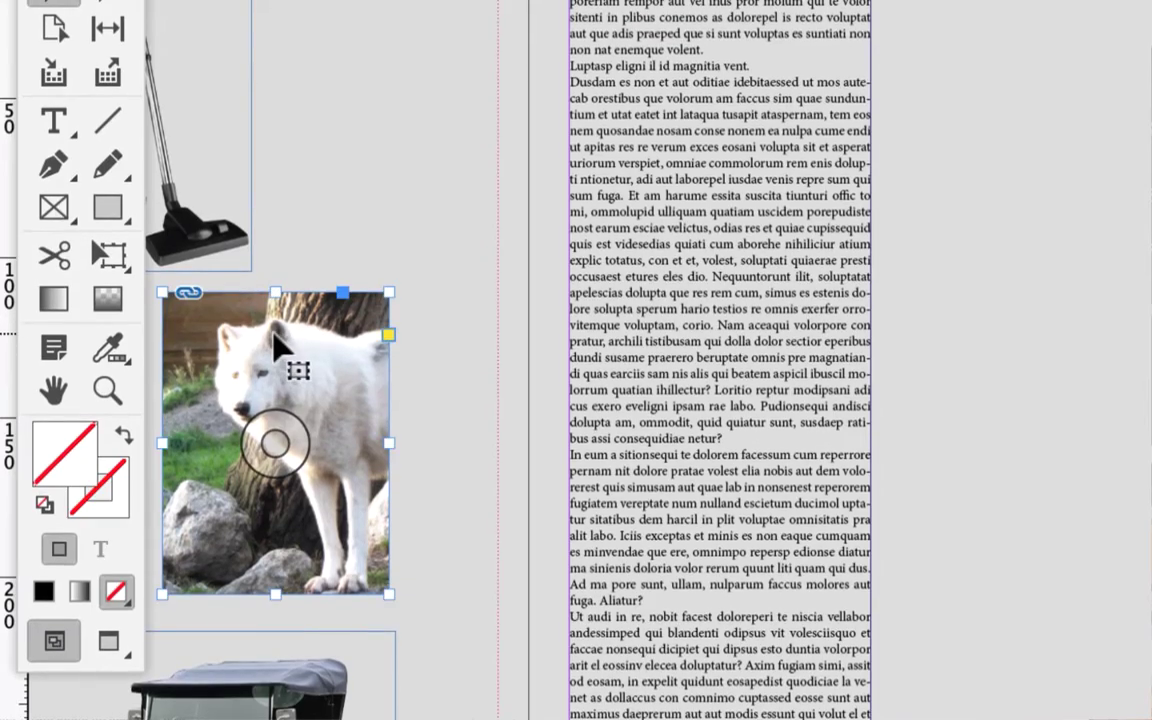
{"action": "left_click_drag", "start_coordinate": [274, 334], "coordinate": [673, 315]}
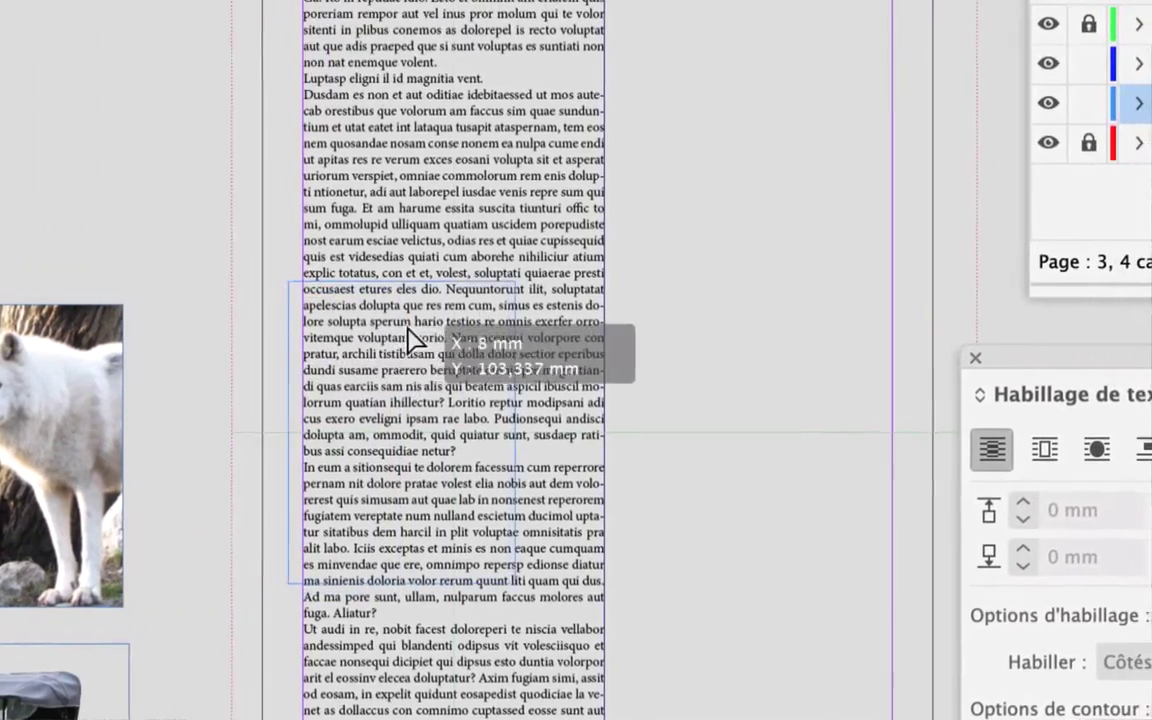
{"action": "left_click_drag", "start_coordinate": [410, 338], "coordinate": [440, 300]}
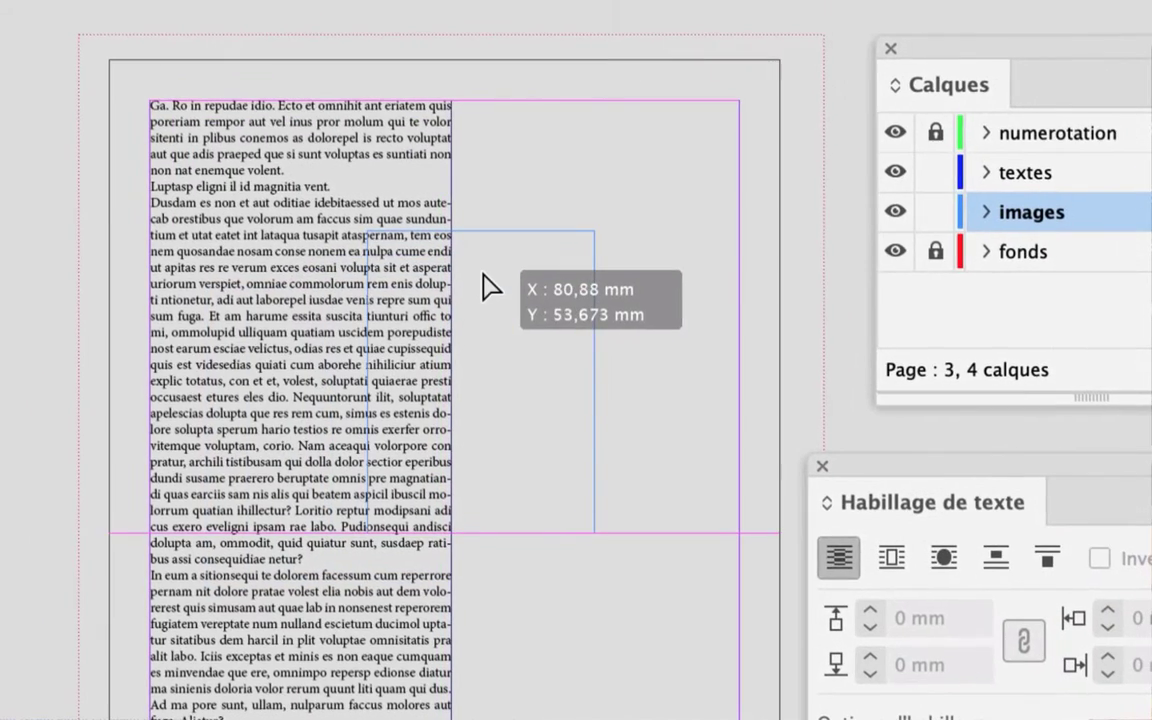
{"action": "left_click_drag", "start_coordinate": [440, 300], "coordinate": [487, 300]}
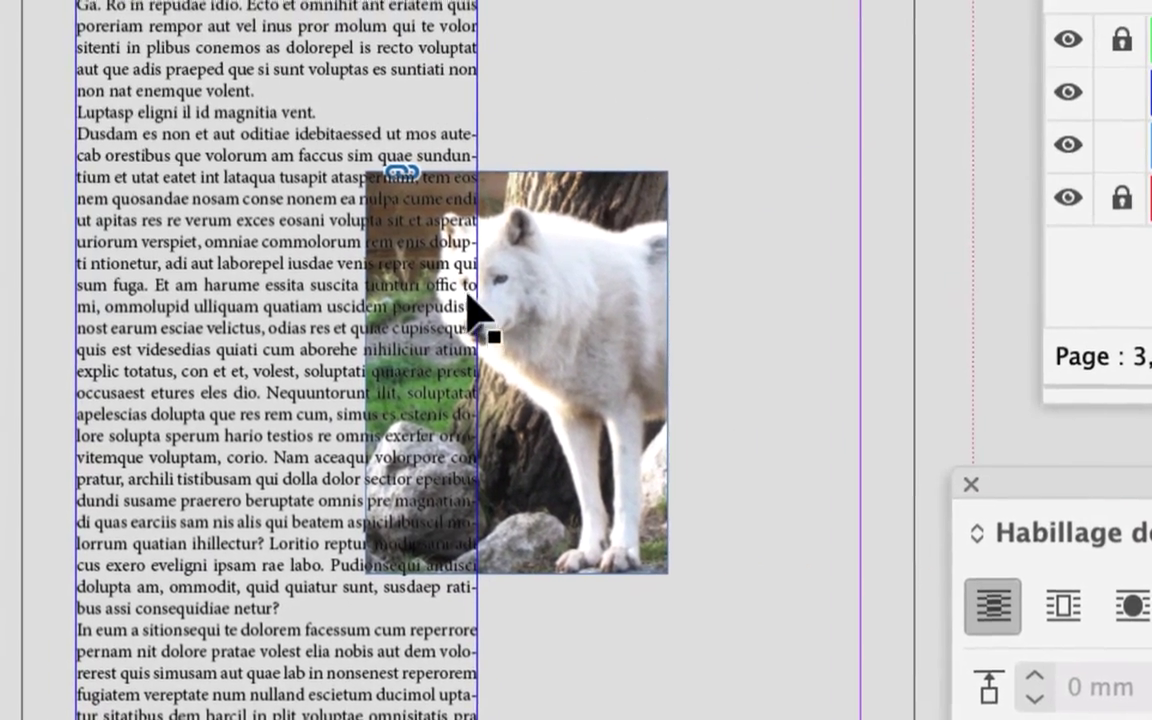
Step: Shift the wolf photo around while locking and then unlocking the textes layer
{"action": "left_click", "coordinate": [470, 300]}
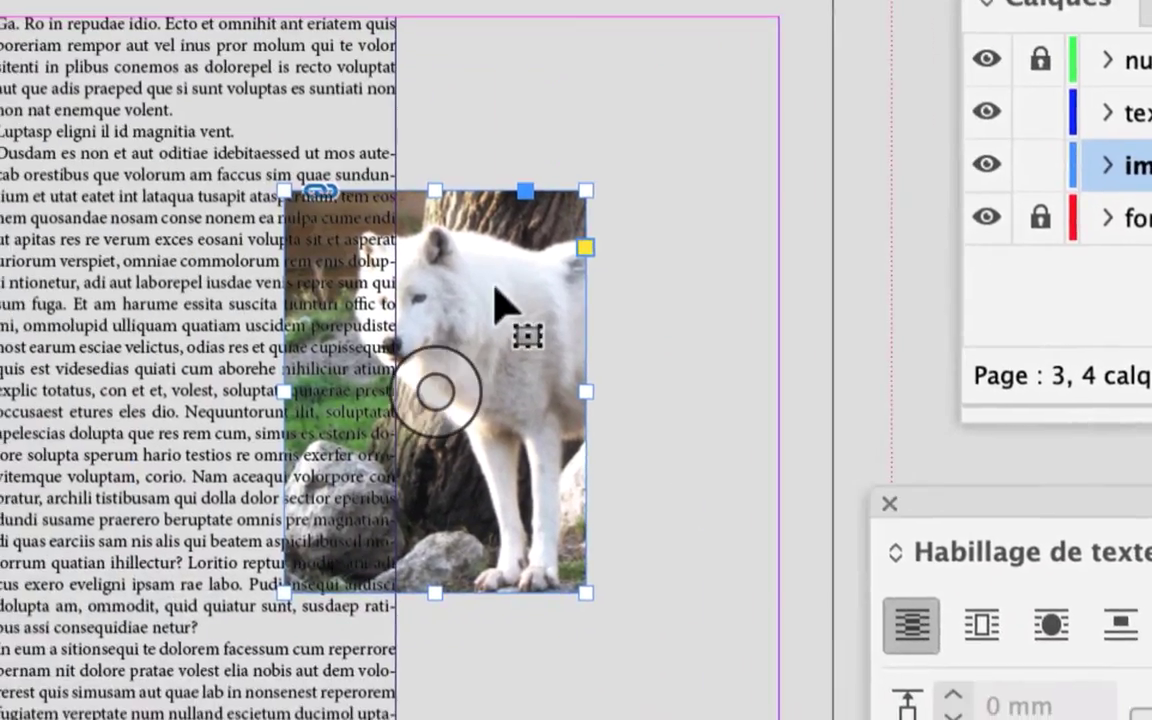
{"action": "left_click_drag", "start_coordinate": [494, 286], "coordinate": [450, 280]}
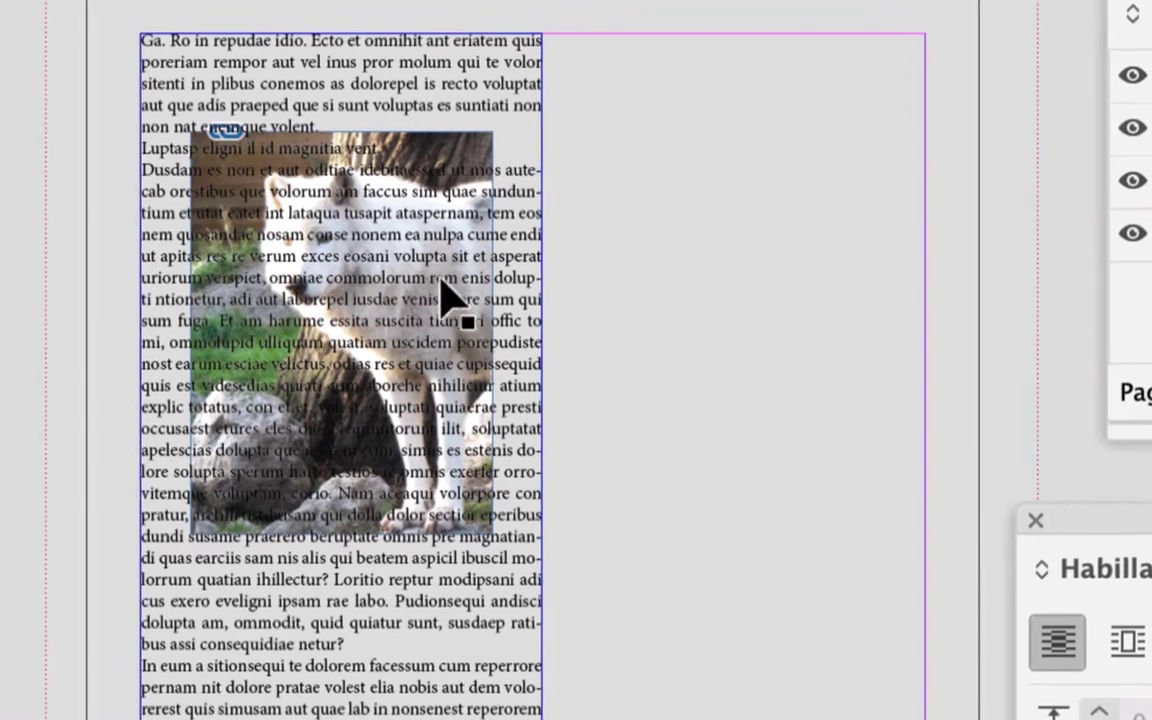
{"action": "left_click", "coordinate": [440, 290]}
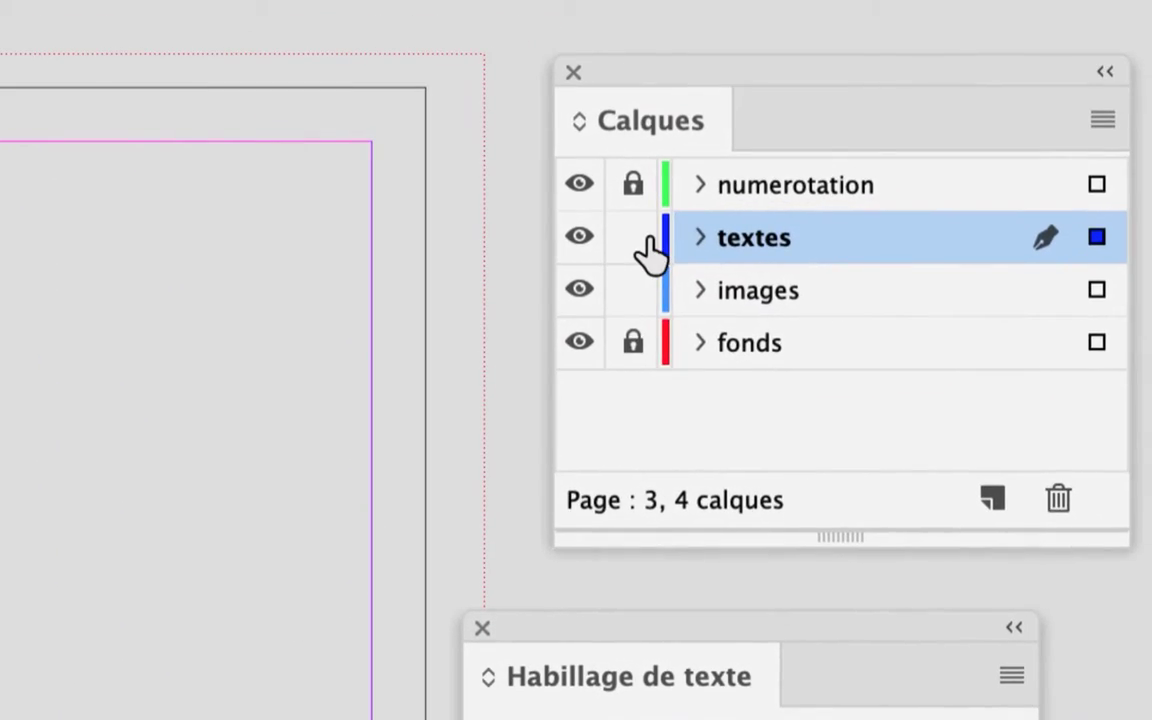
{"action": "left_click", "coordinate": [648, 245]}
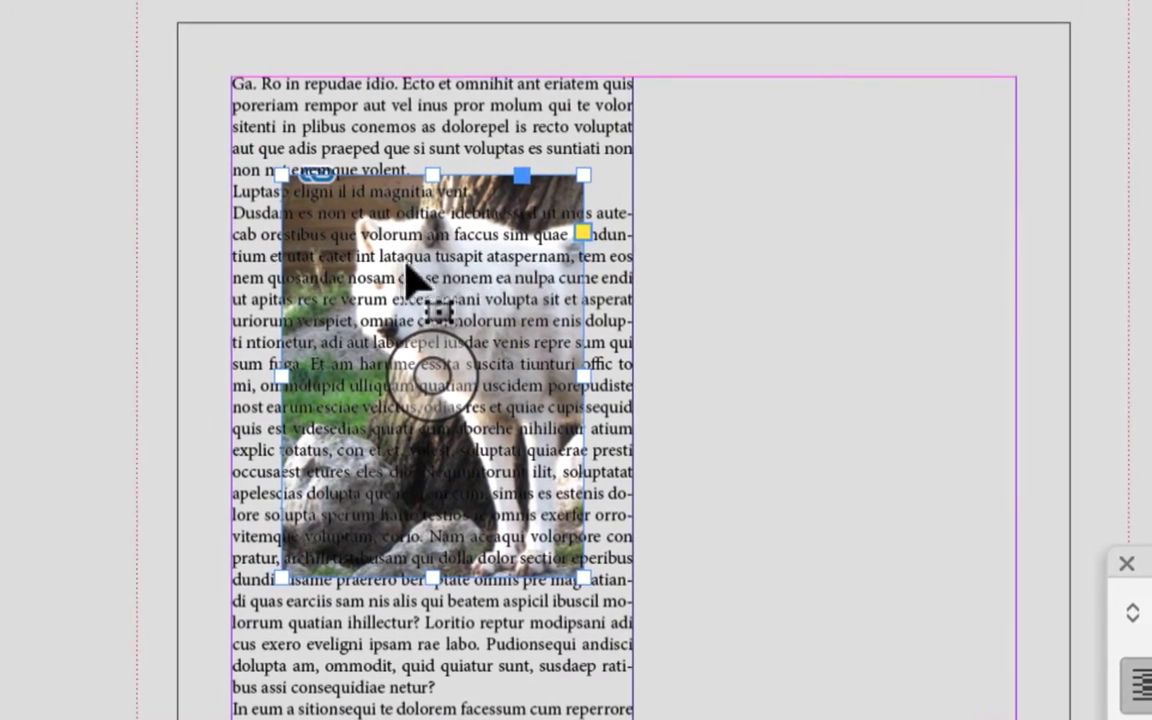
{"action": "left_click_drag", "start_coordinate": [420, 275], "coordinate": [476, 303]}
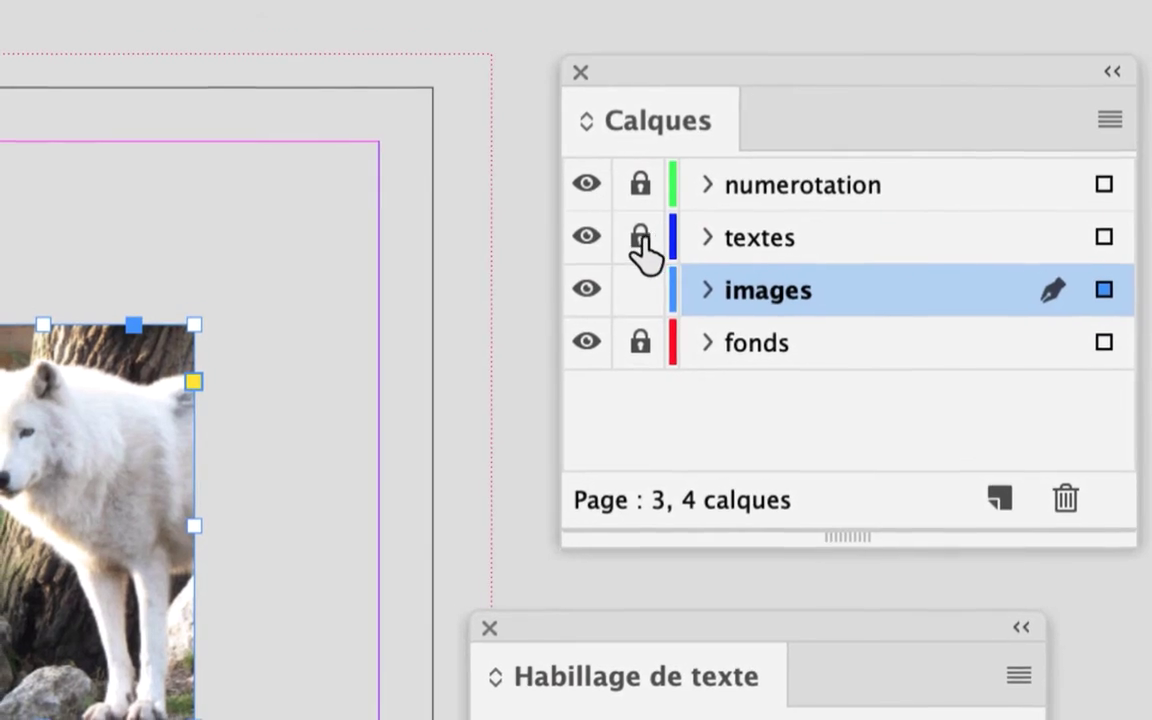
{"action": "left_click", "coordinate": [639, 238]}
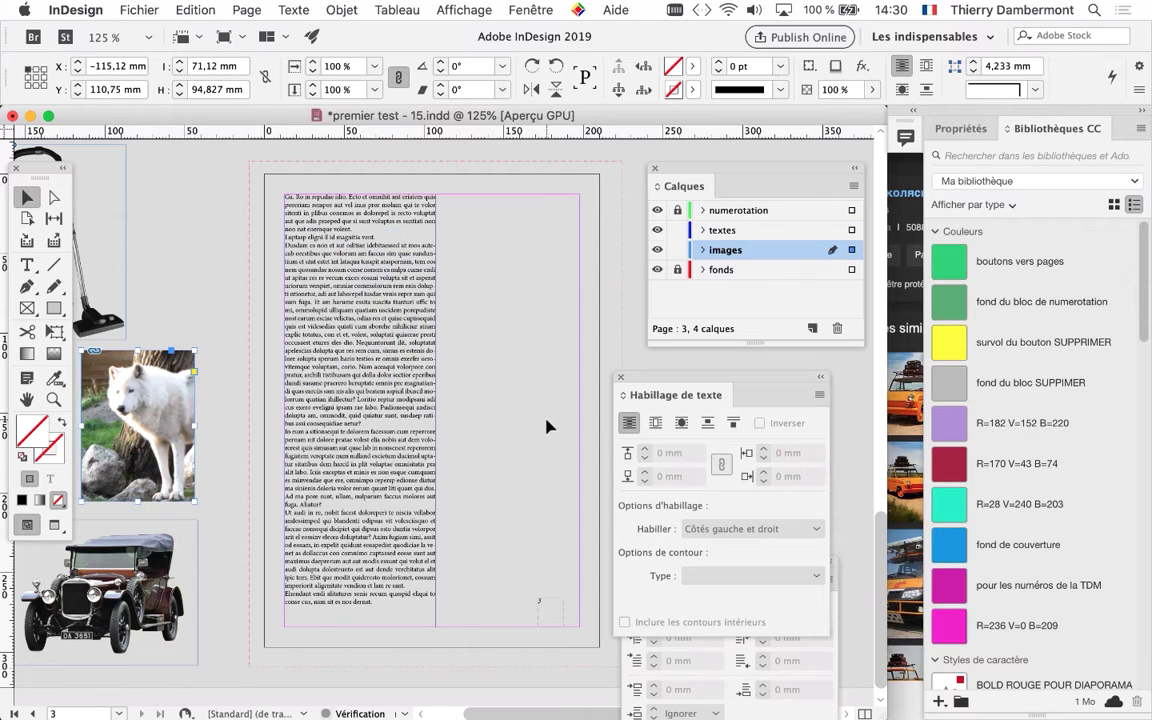
Step: Slide the wolf picture inside its frame until it fills it, frame at X 85 mm, Y 65,173 mm
{"action": "scroll", "coordinate": [475, 350], "scroll_direction": "left", "scroll_amount": 5}
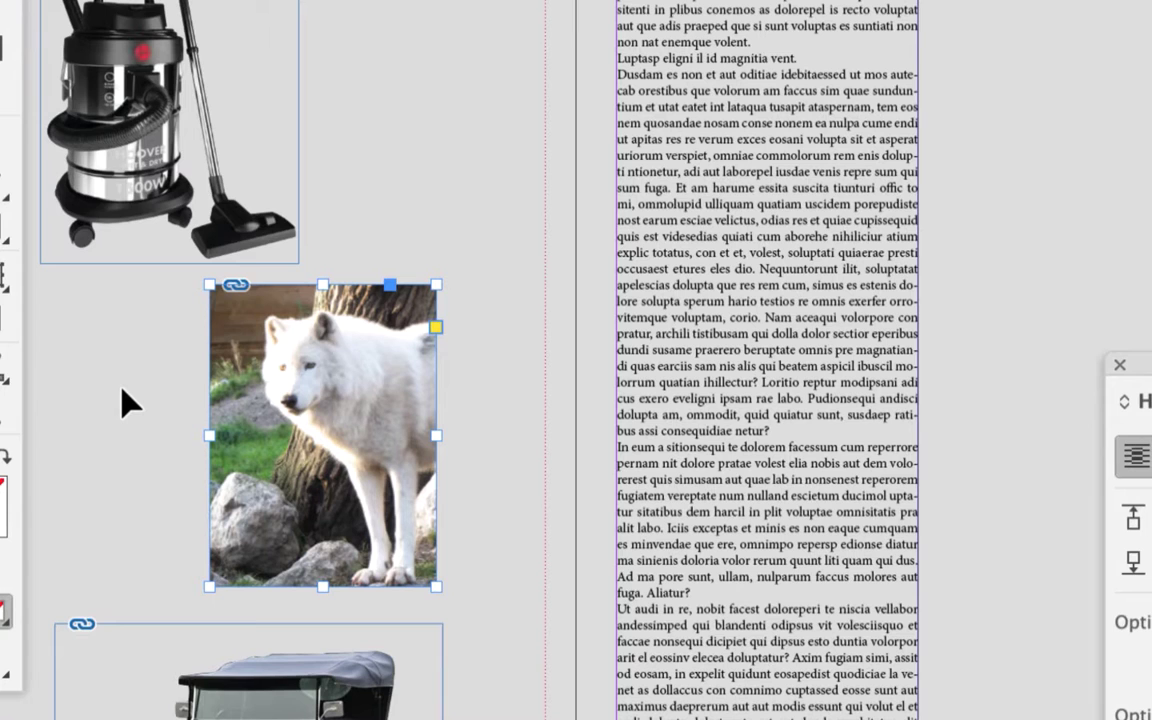
{"action": "left_click", "coordinate": [122, 403]}
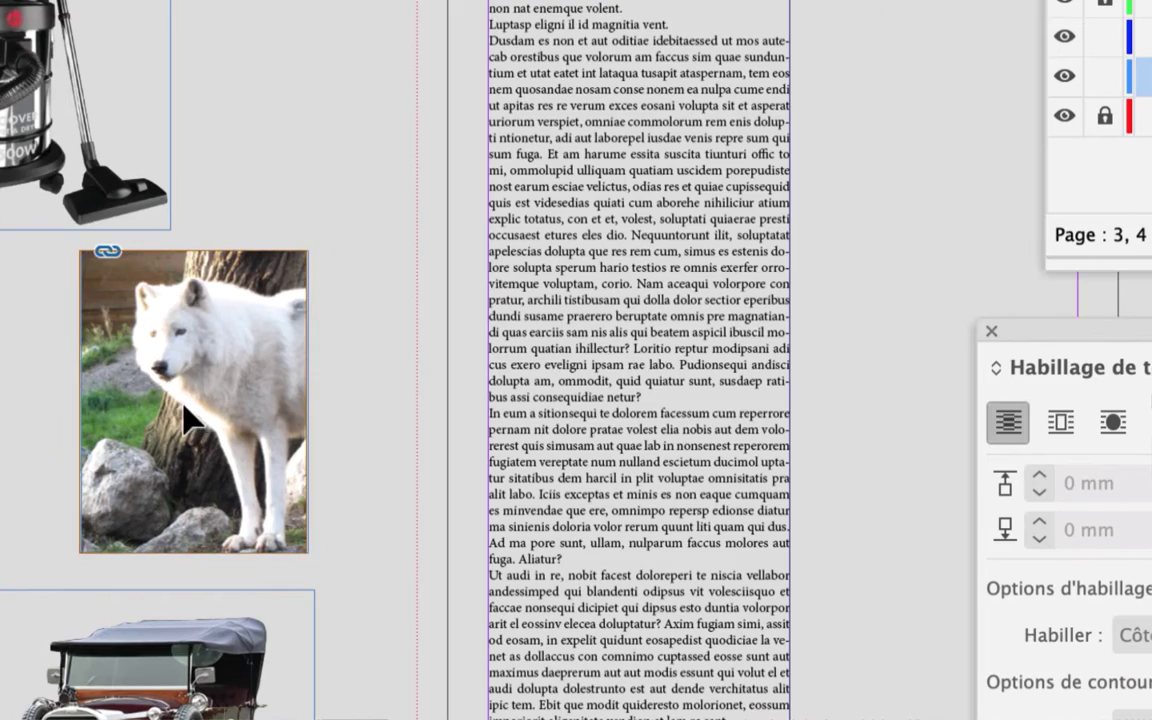
{"action": "left_click_drag", "start_coordinate": [190, 420], "coordinate": [266, 456]}
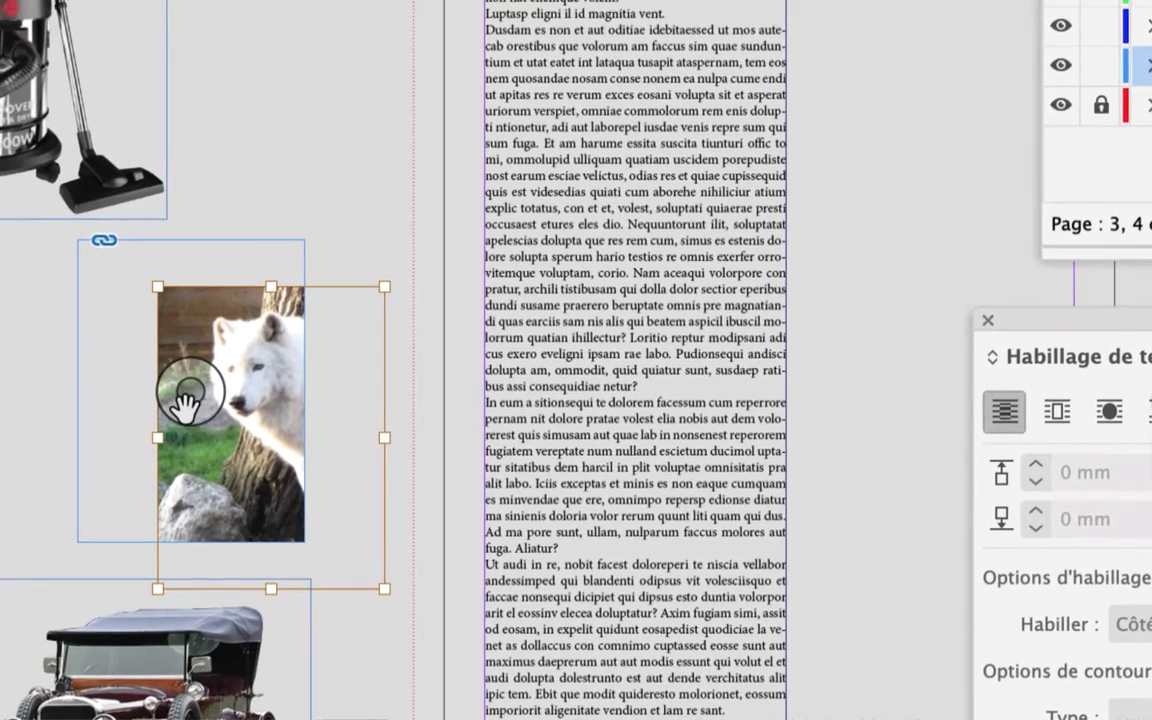
{"action": "left_click_drag", "start_coordinate": [186, 405], "coordinate": [190, 407]}
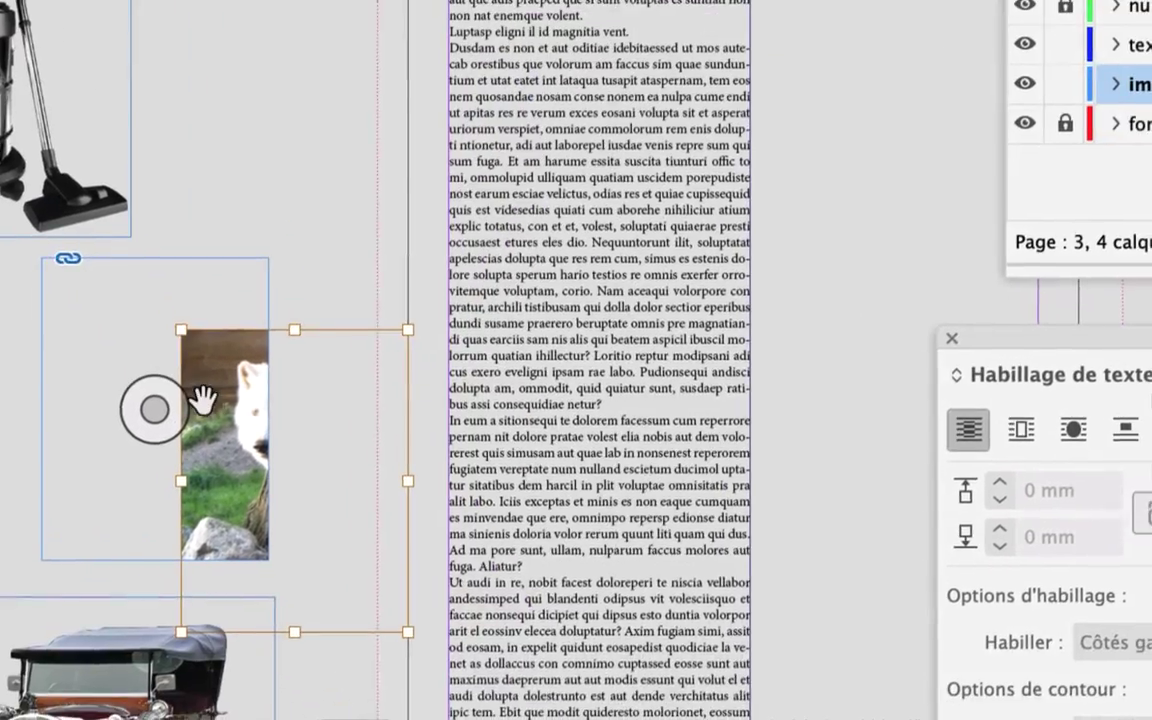
{"action": "mouse_move", "coordinate": [159, 401]}
{"action": "left_mouse_down"}
{"action": "mouse_move", "coordinate": [375, 365]}
{"action": "mouse_move", "coordinate": [360, 360]}
{"action": "left_mouse_up"}
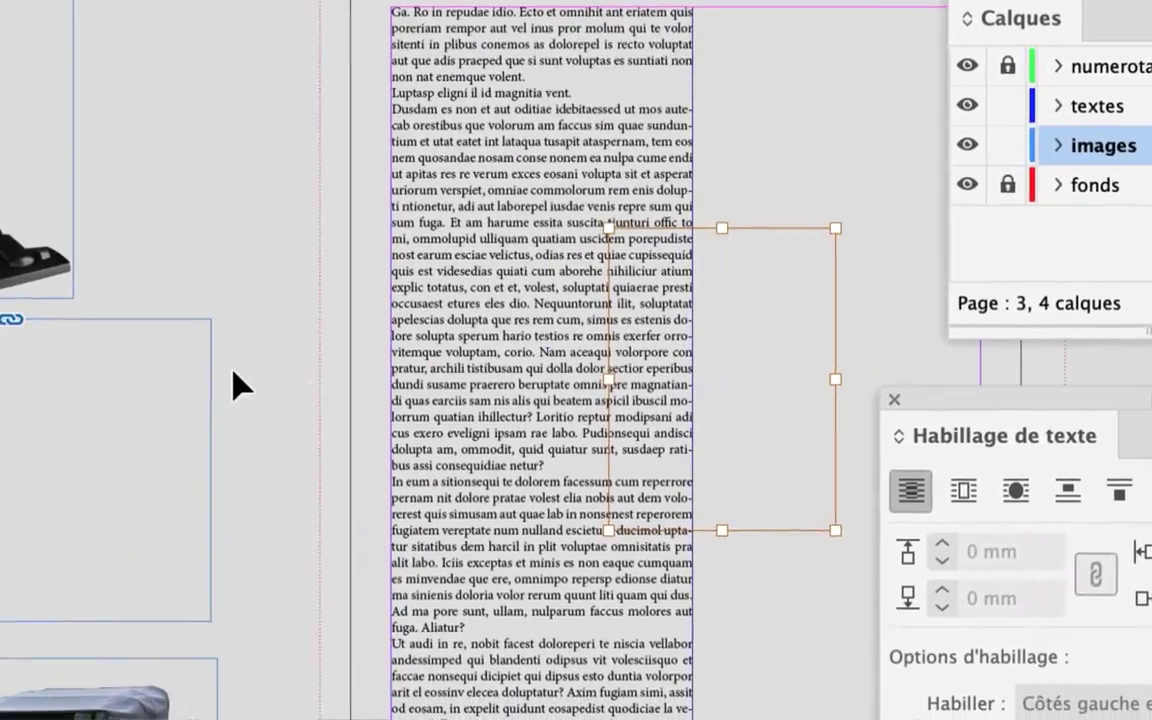
{"action": "left_click_drag", "start_coordinate": [230, 385], "coordinate": [150, 395]}
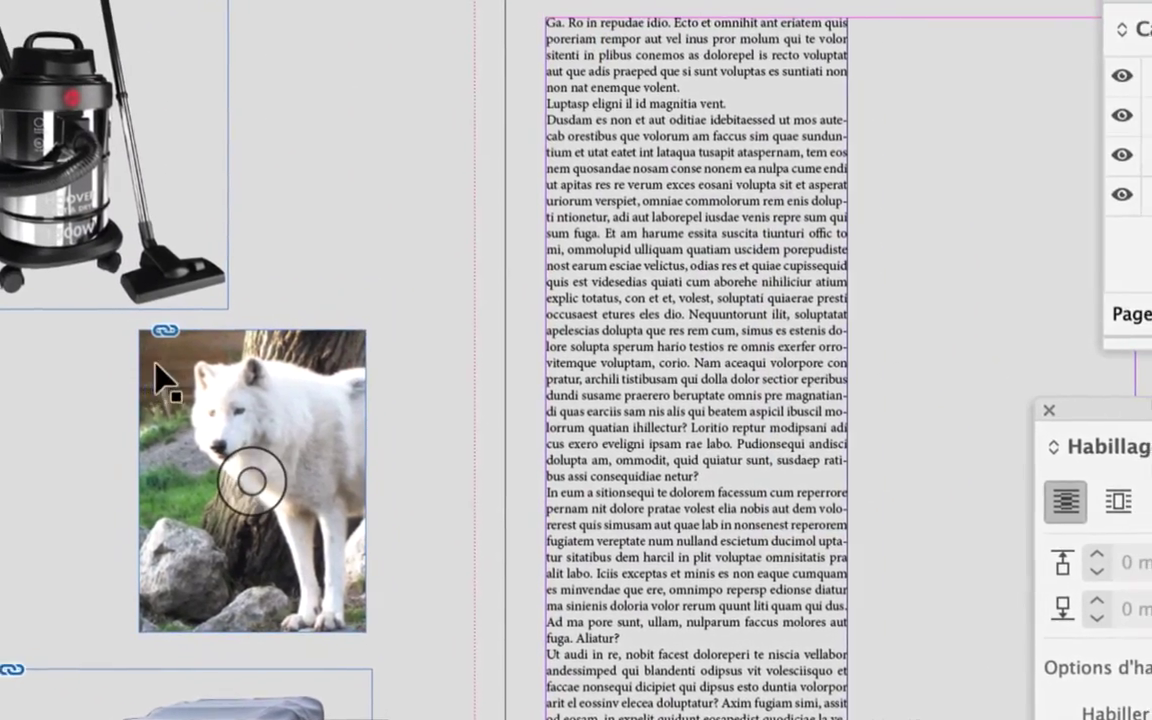
{"action": "left_click", "coordinate": [208, 345]}
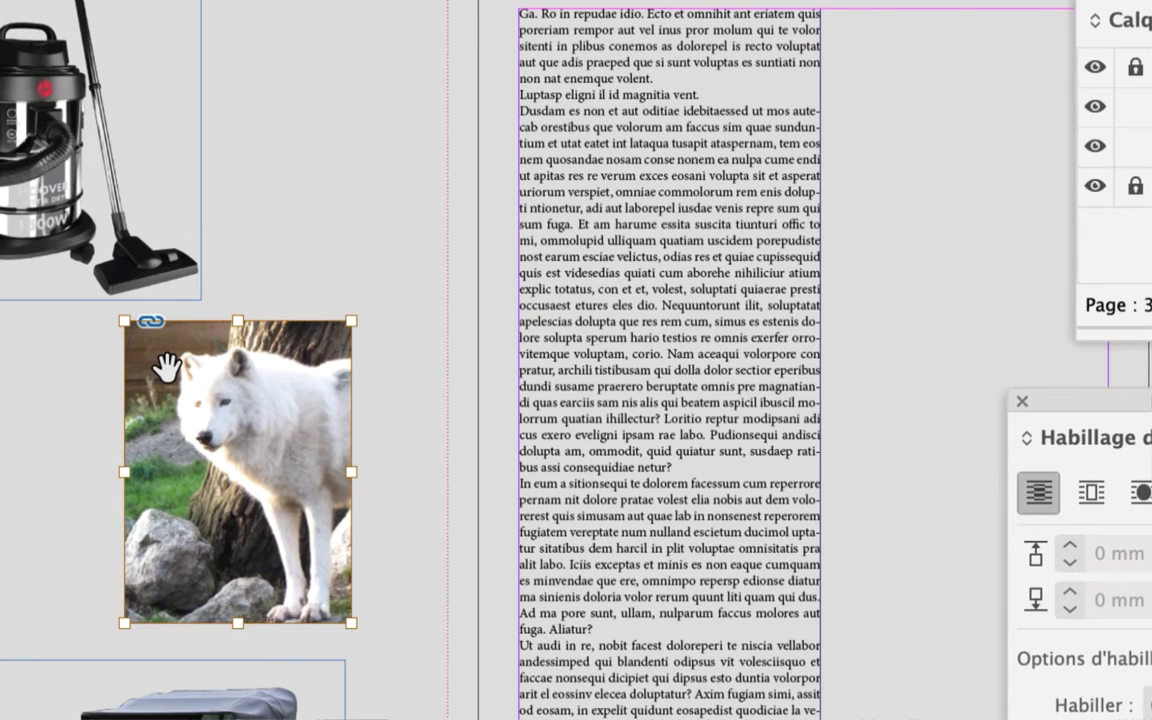
{"action": "scroll", "coordinate": [166, 368], "scroll_direction": "up", "scroll_amount": 2}
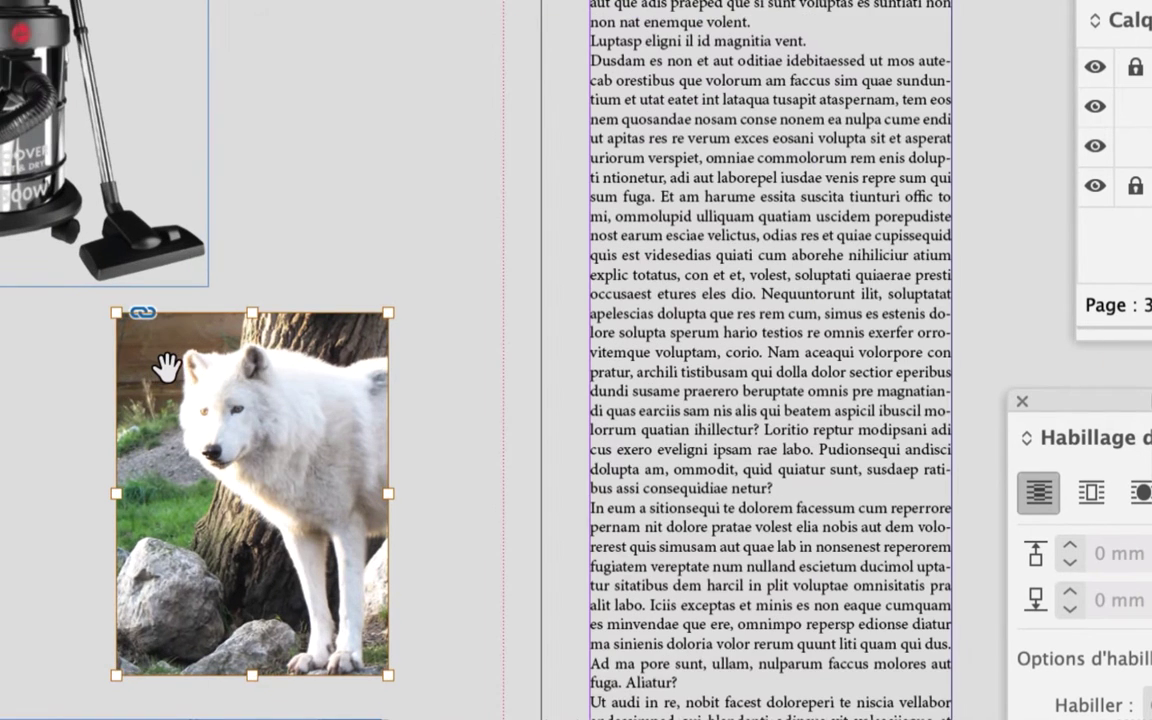
{"action": "mouse_move", "coordinate": [165, 368]}
{"action": "left_mouse_down"}
{"action": "mouse_move", "coordinate": [257, 410]}
{"action": "mouse_move", "coordinate": [411, 329]}
{"action": "left_mouse_up"}
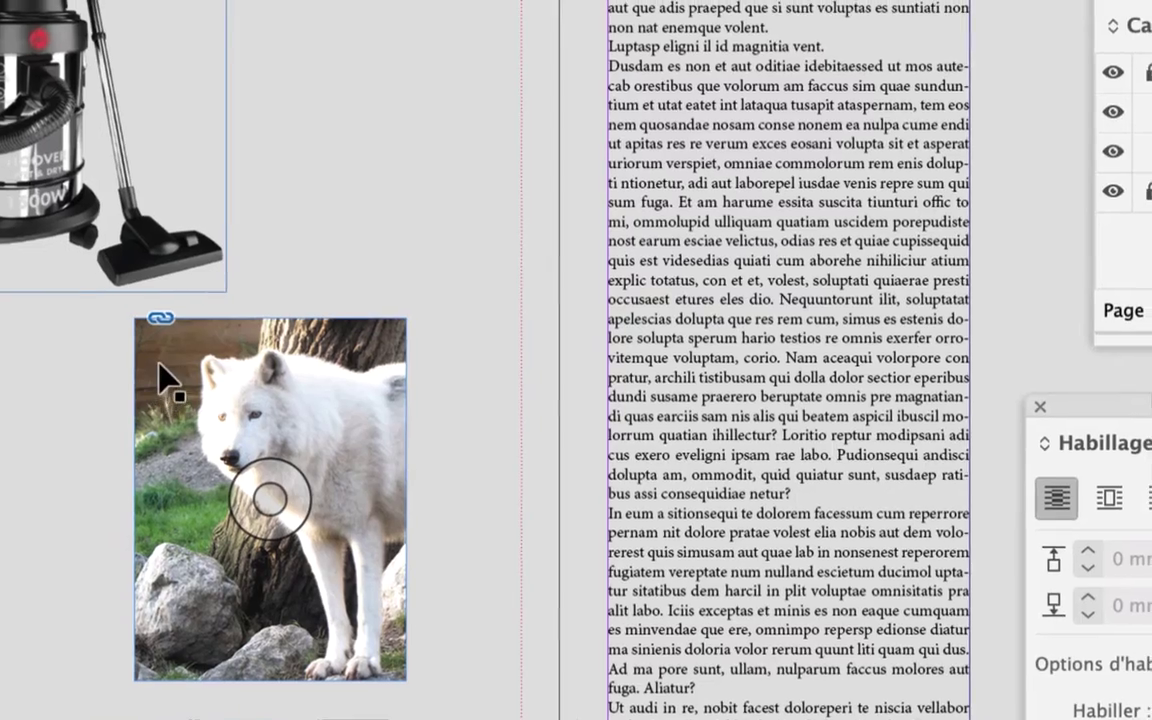
{"action": "left_click", "coordinate": [160, 380]}
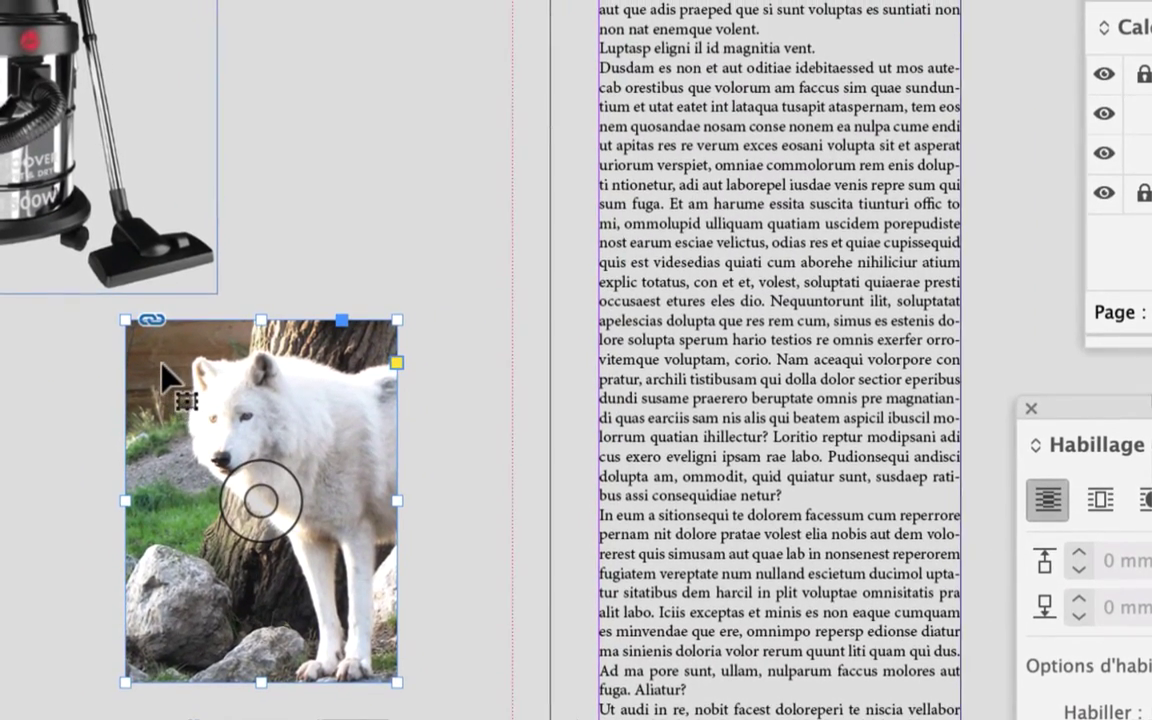
{"action": "mouse_move", "coordinate": [168, 378]}
{"action": "left_mouse_down"}
{"action": "mouse_move", "coordinate": [455, 328]}
{"action": "mouse_move", "coordinate": [345, 313]}
{"action": "left_mouse_up"}
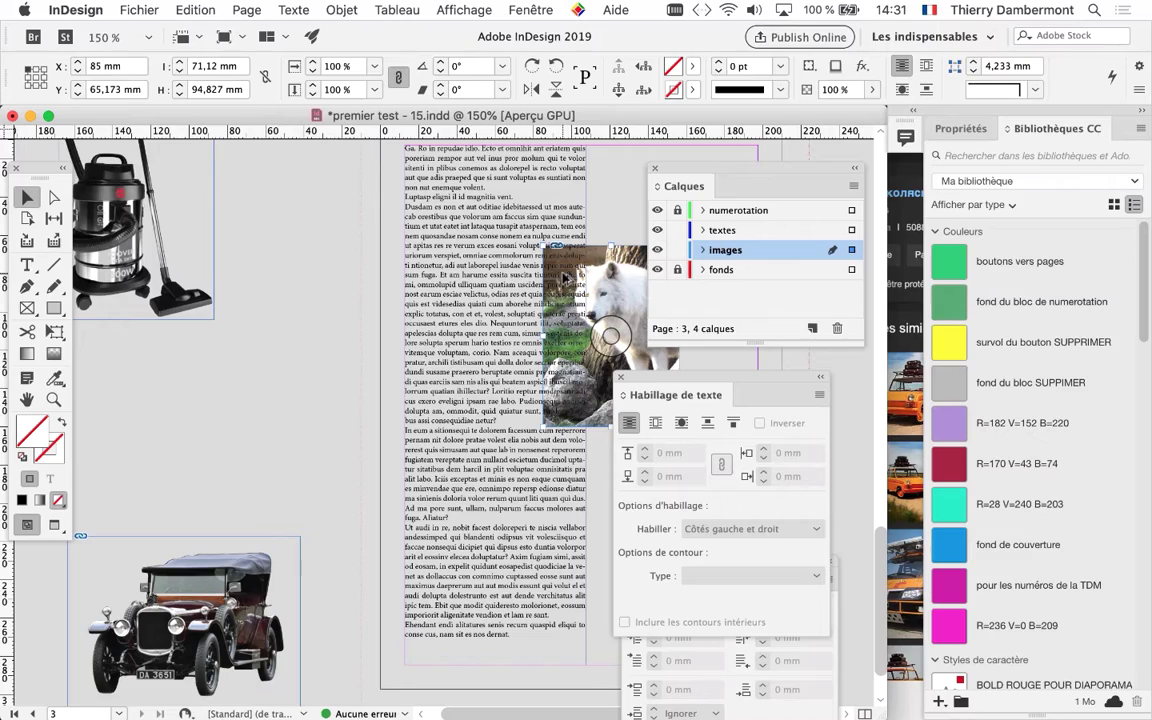
Step: Move the wolf photo down and left onto the column gutter, to X 80 mm, Y 92 mm
{"action": "scroll", "coordinate": [565, 280], "scroll_direction": "right", "scroll_amount": 5}
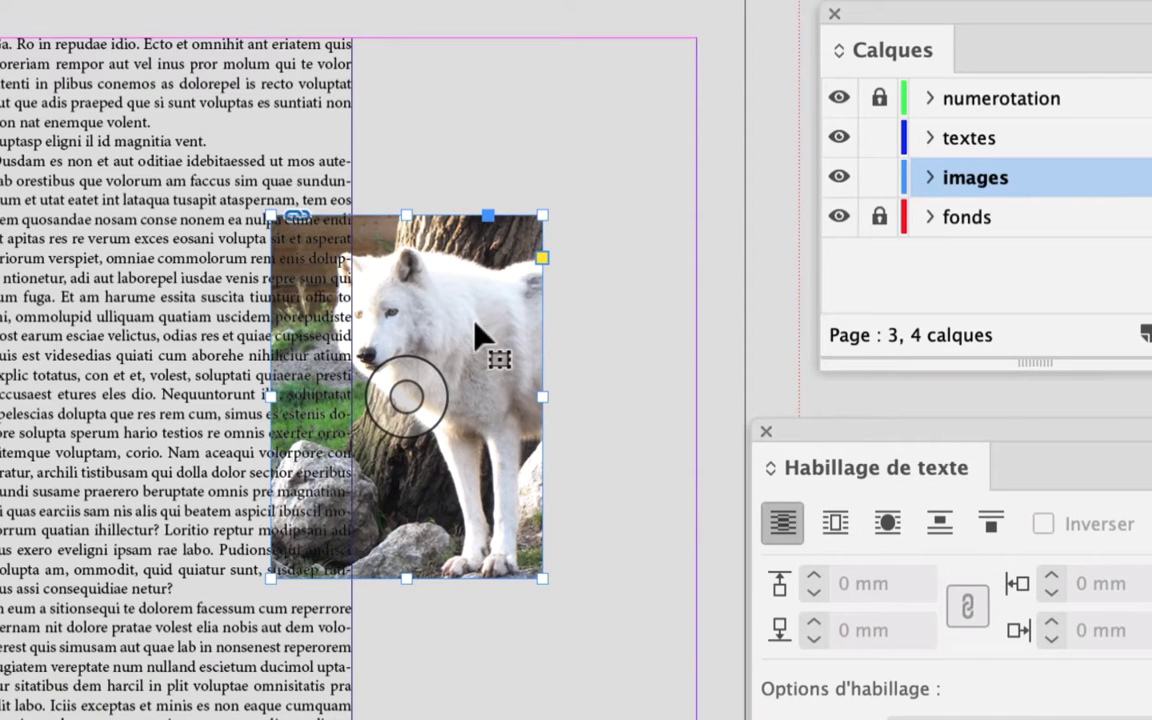
{"action": "left_click_drag", "start_coordinate": [478, 330], "coordinate": [440, 372]}
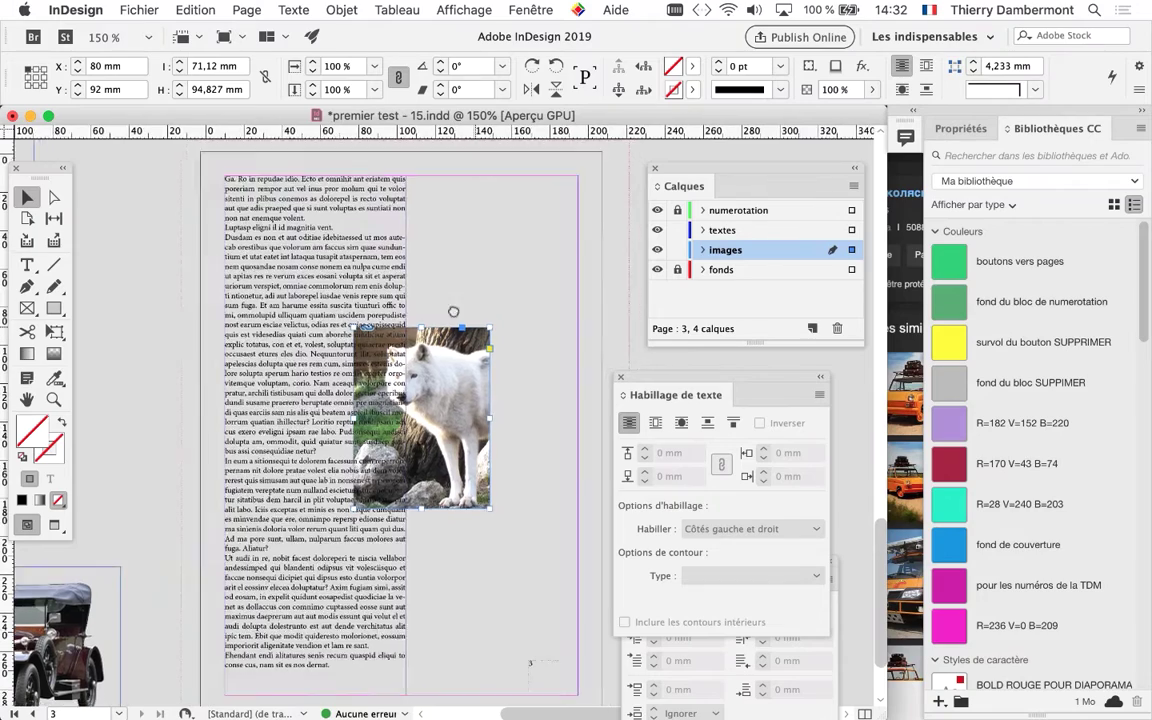
Step: Bring the Text Wrap panel back up, clear of the Paragraph panel
{"action": "scroll", "coordinate": [452, 314], "scroll_direction": "down", "scroll_amount": 5}
{"action": "scroll", "coordinate": [452, 314], "scroll_direction": "right", "scroll_amount": 5}
{"action": "scroll", "coordinate": [219, 355], "scroll_direction": "up", "scroll_amount": 2}
{"action": "scroll", "coordinate": [239, 360], "scroll_direction": "up", "scroll_amount": 1}
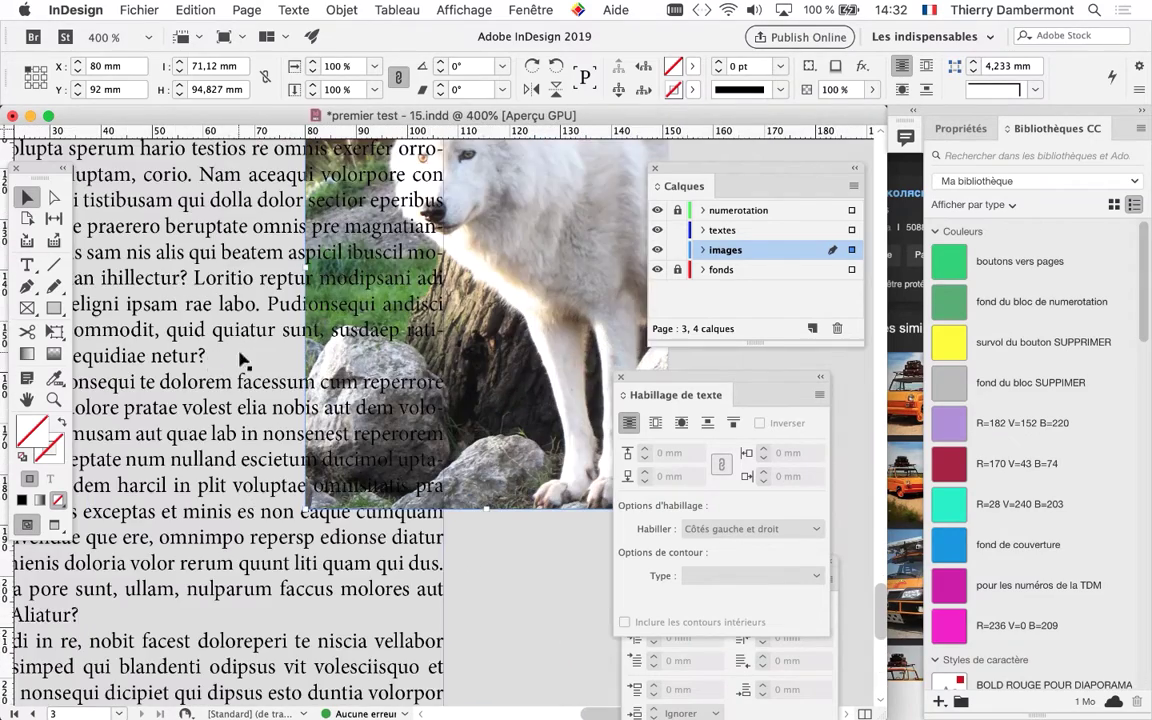
{"action": "scroll", "coordinate": [244, 360], "scroll_direction": "down", "scroll_amount": 1}
{"action": "scroll", "coordinate": [300, 380], "scroll_direction": "up", "scroll_amount": 4}
{"action": "scroll", "coordinate": [300, 380], "scroll_direction": "right", "scroll_amount": 4}
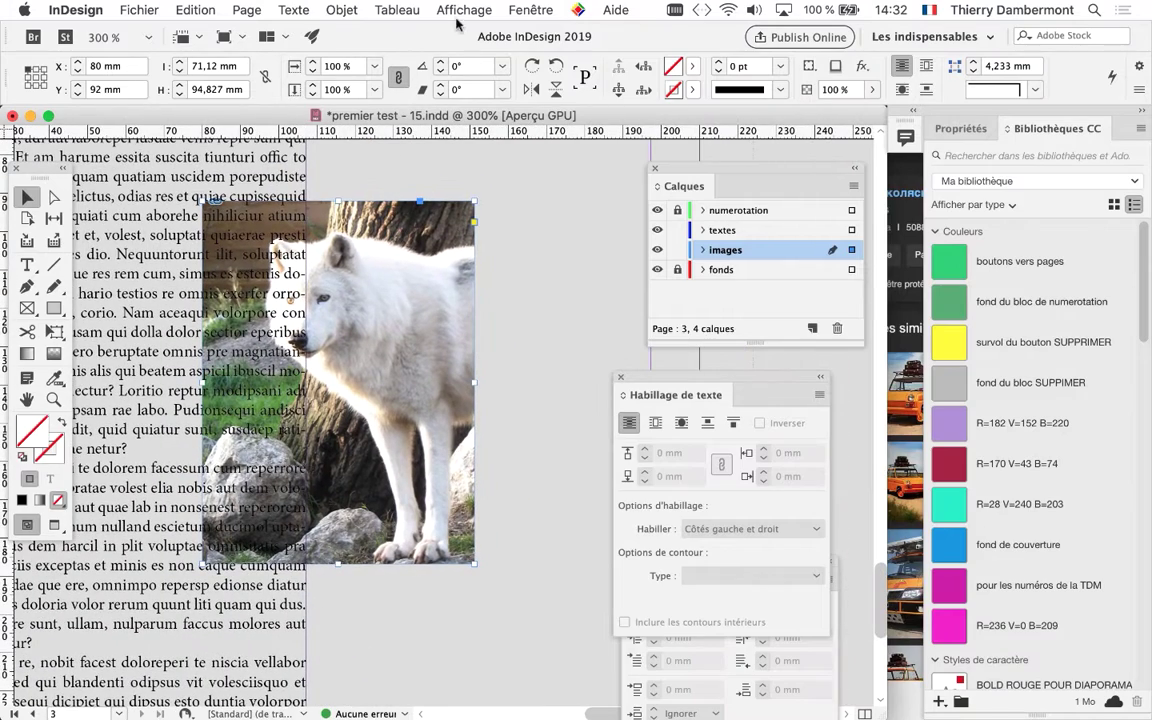
{"action": "left_click", "coordinate": [516, 9]}
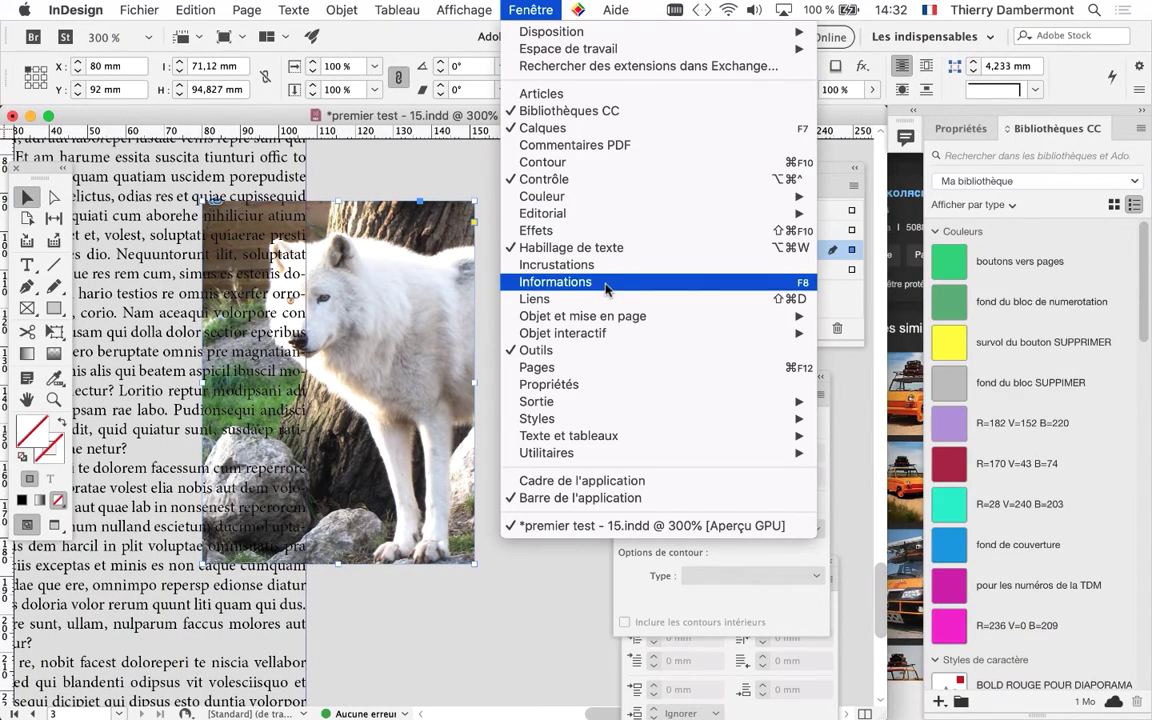
{"action": "left_click", "coordinate": [608, 248]}
{"action": "left_click", "coordinate": [535, 12]}
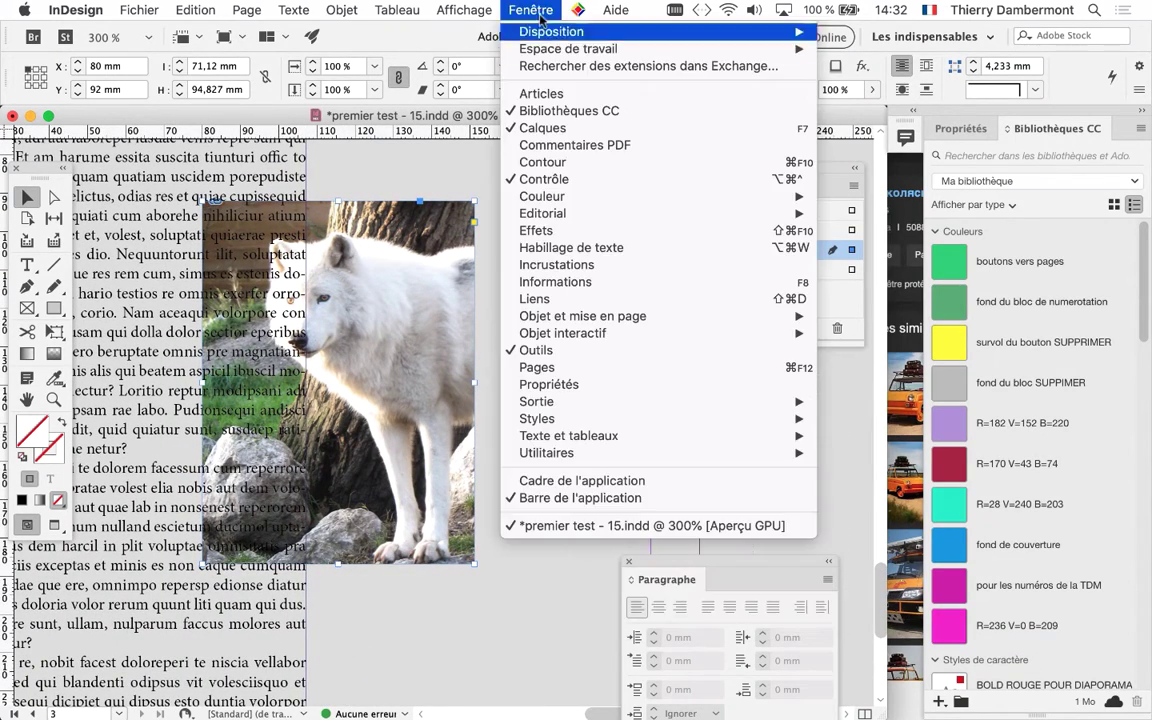
{"action": "left_click", "coordinate": [604, 252]}
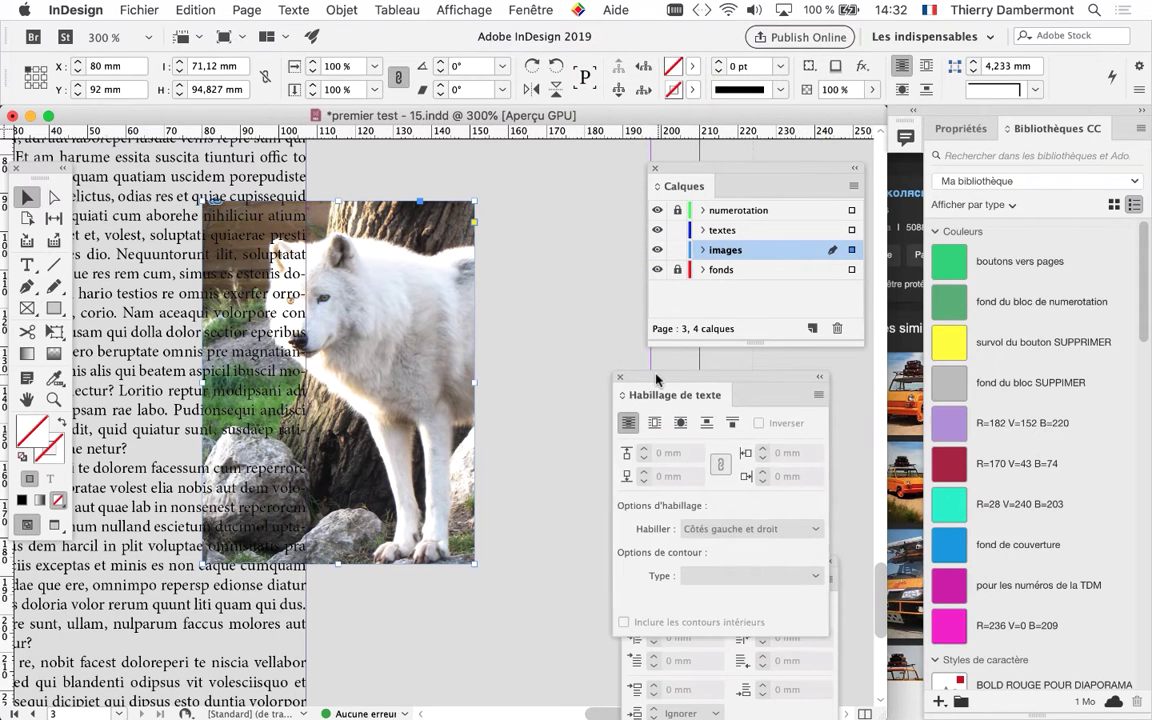
{"action": "left_click_drag", "start_coordinate": [657, 380], "coordinate": [545, 184]}
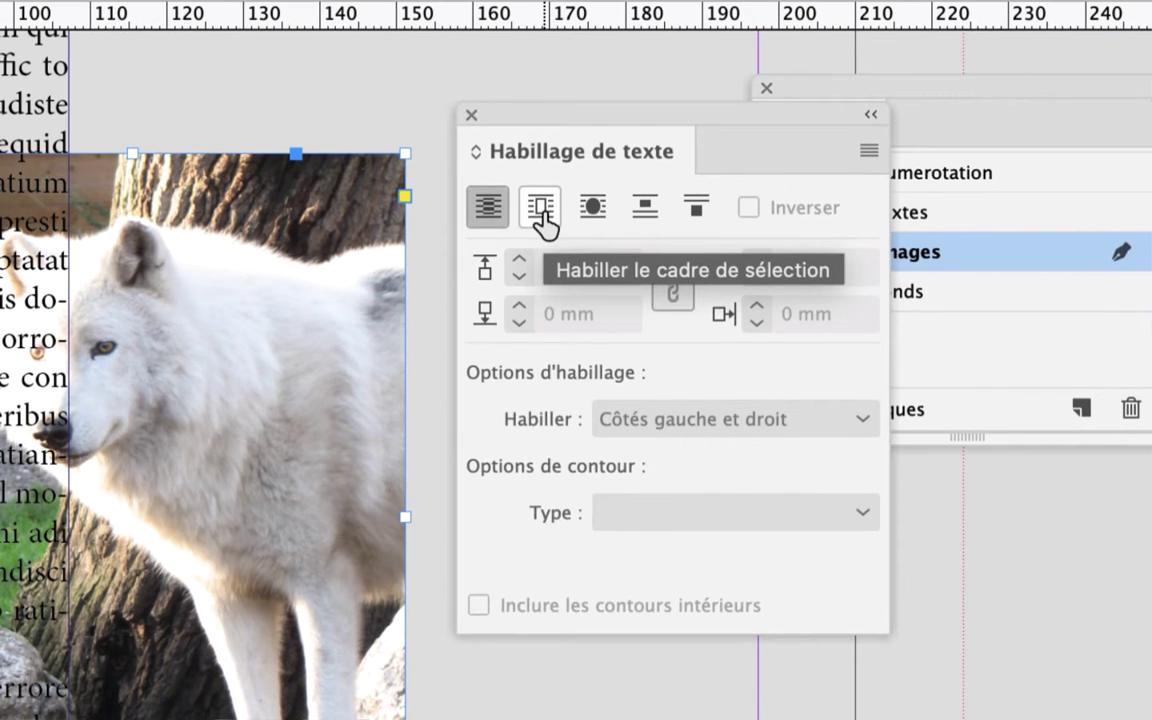
Step: Wrap text around the wolf photo's bounding box with linked 5 mm offsets
{"action": "left_click", "coordinate": [543, 220]}
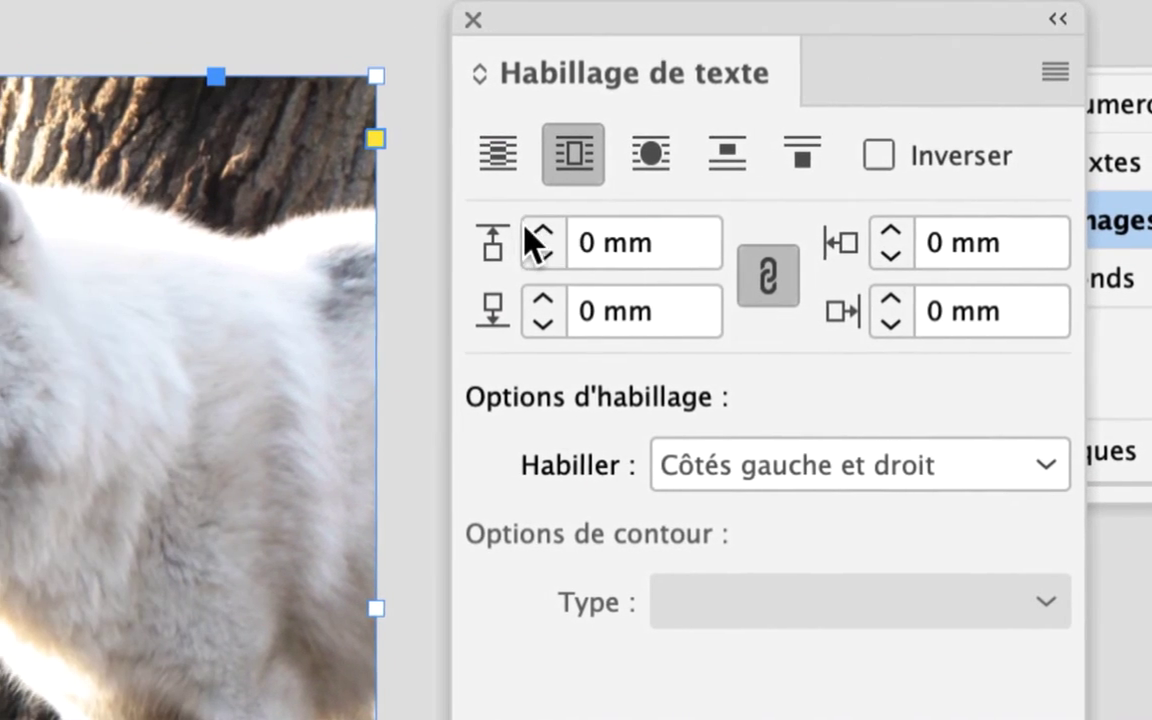
{"action": "left_click", "coordinate": [538, 234]}
{"action": "type", "text": "1"}
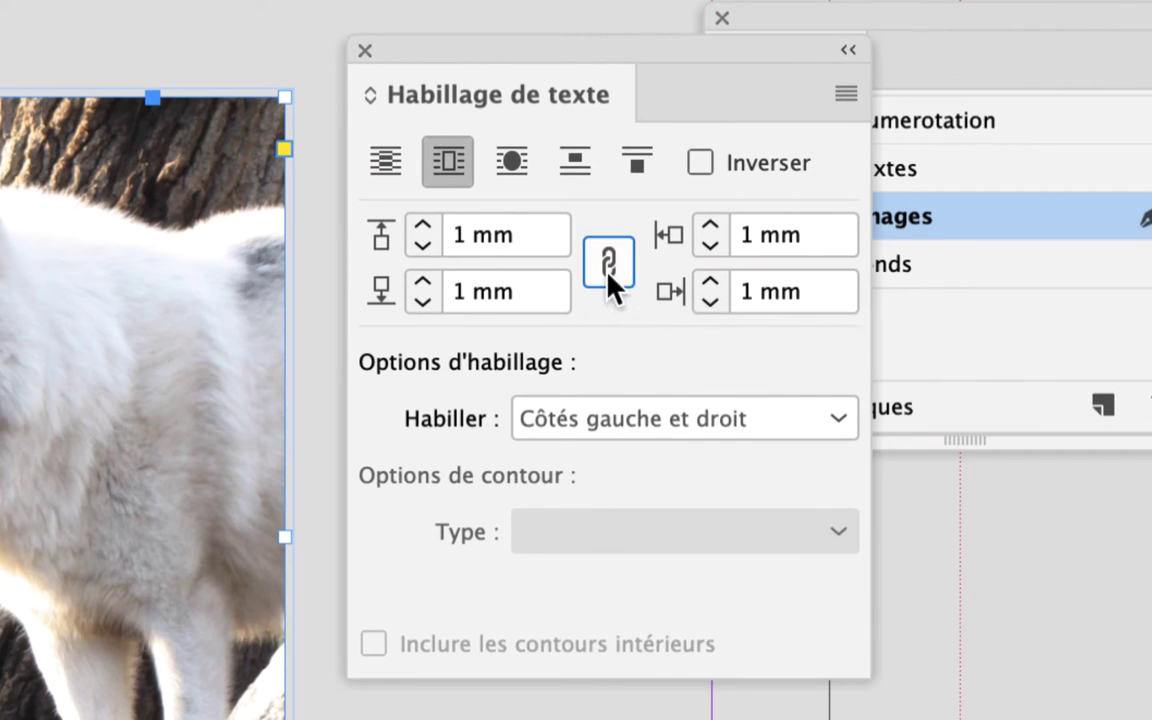
{"action": "left_click", "coordinate": [608, 265]}
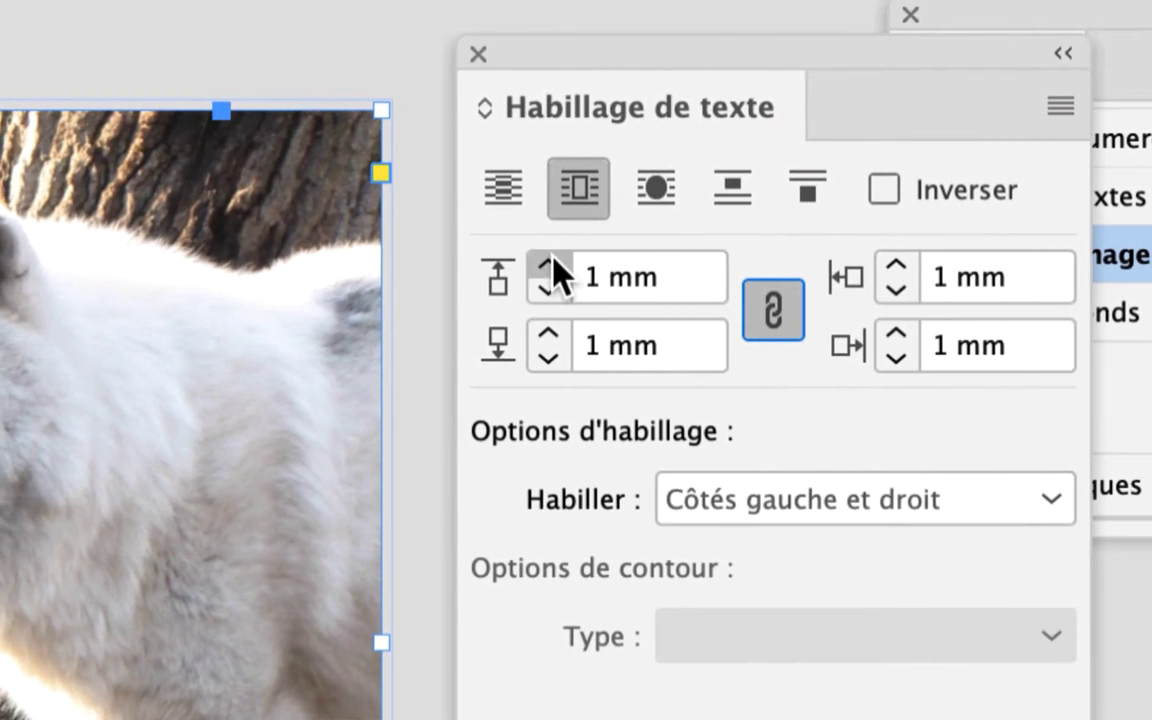
{"action": "left_click", "coordinate": [549, 267]}
{"action": "left_click", "coordinate": [549, 267]}
{"action": "left_click", "coordinate": [549, 267]}
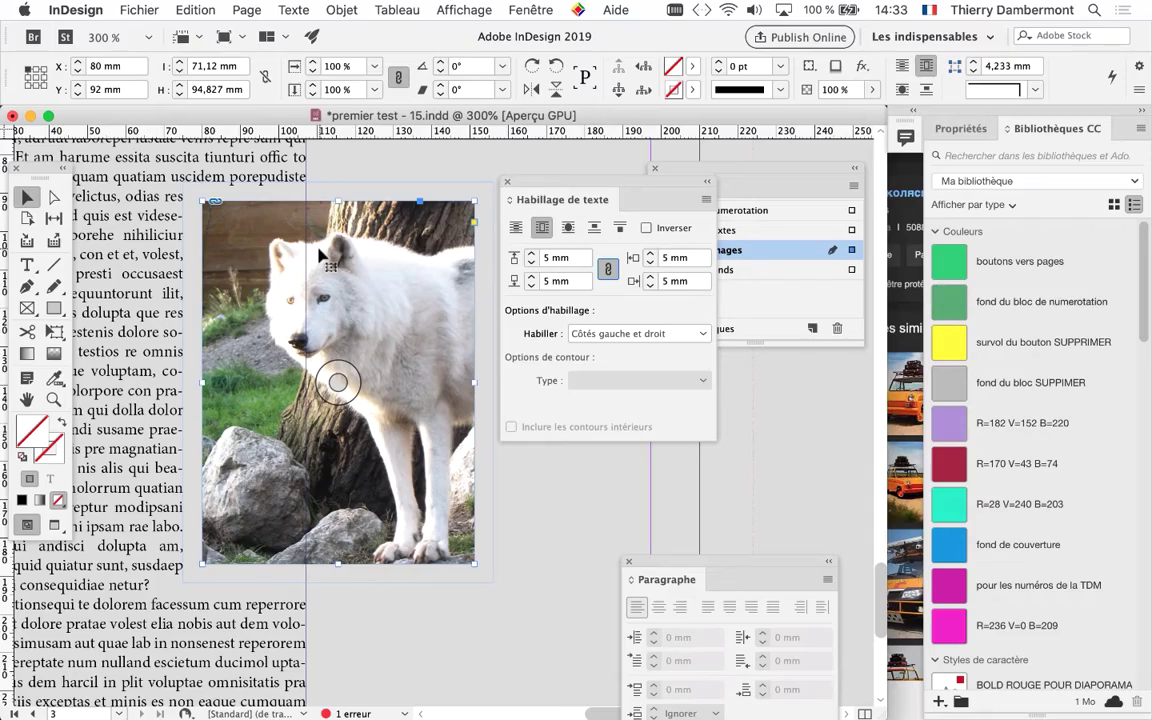
Step: Switch to Preview mode and move the Text Wrap panel aside to check the wrap
{"action": "scroll", "coordinate": [355, 282], "scroll_direction": "down", "scroll_amount": 2}
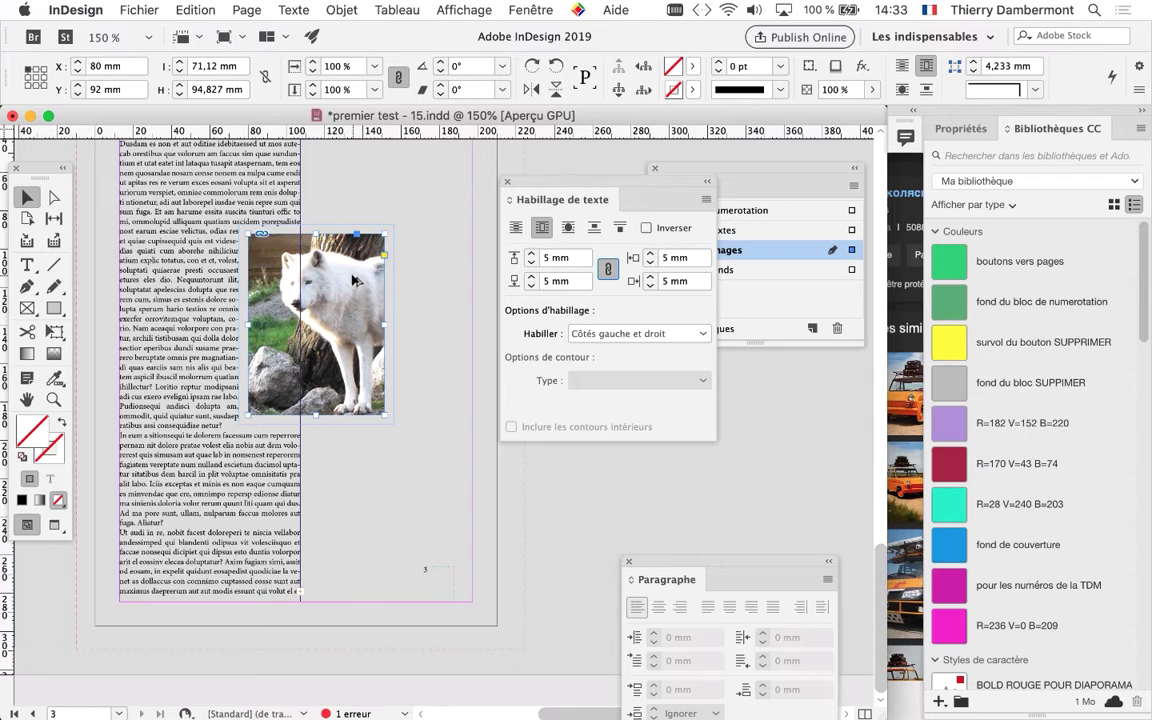
{"action": "left_click", "coordinate": [54, 527]}
{"action": "left_click", "coordinate": [367, 481]}
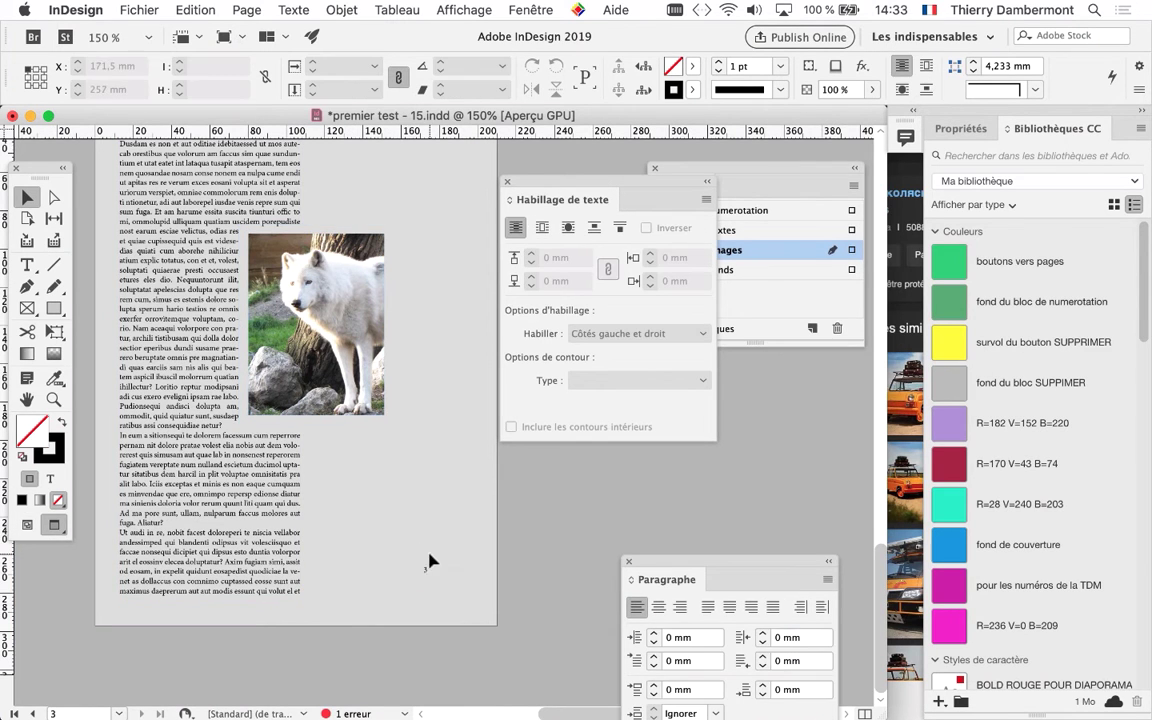
{"action": "scroll", "coordinate": [209, 280], "scroll_direction": "up", "scroll_amount": 2}
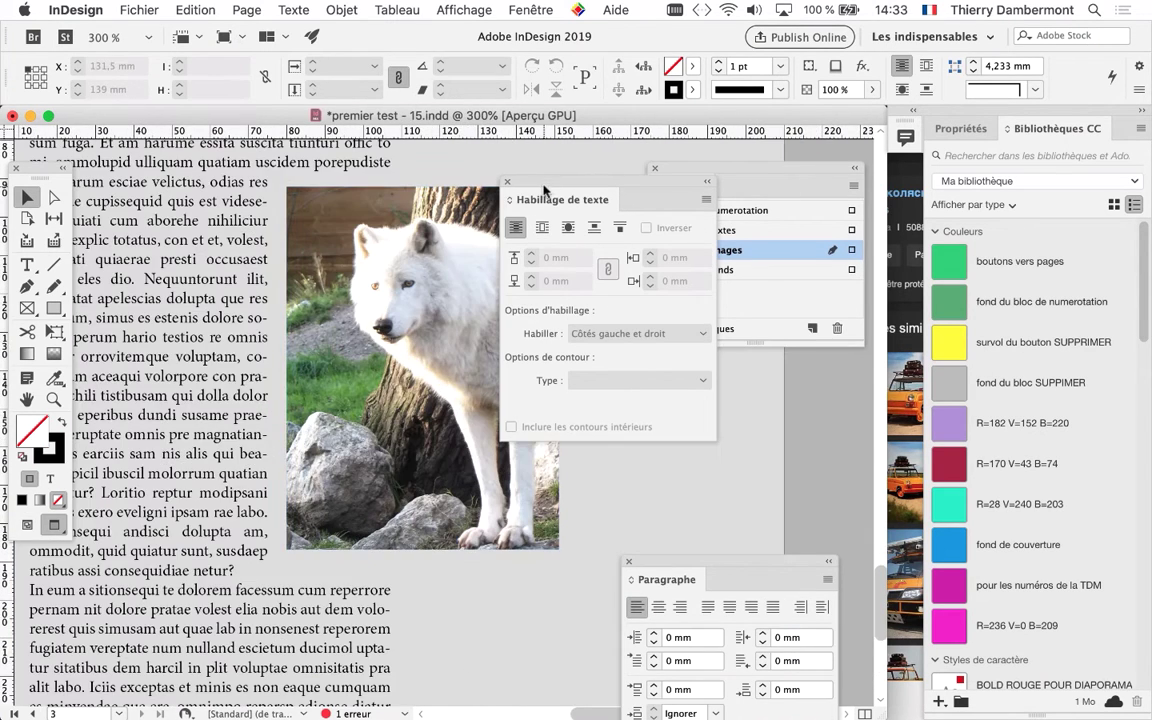
{"action": "mouse_move", "coordinate": [563, 199]}
{"action": "left_mouse_down"}
{"action": "mouse_move", "coordinate": [604, 251]}
{"action": "mouse_move", "coordinate": [762, 378]}
{"action": "left_mouse_up"}
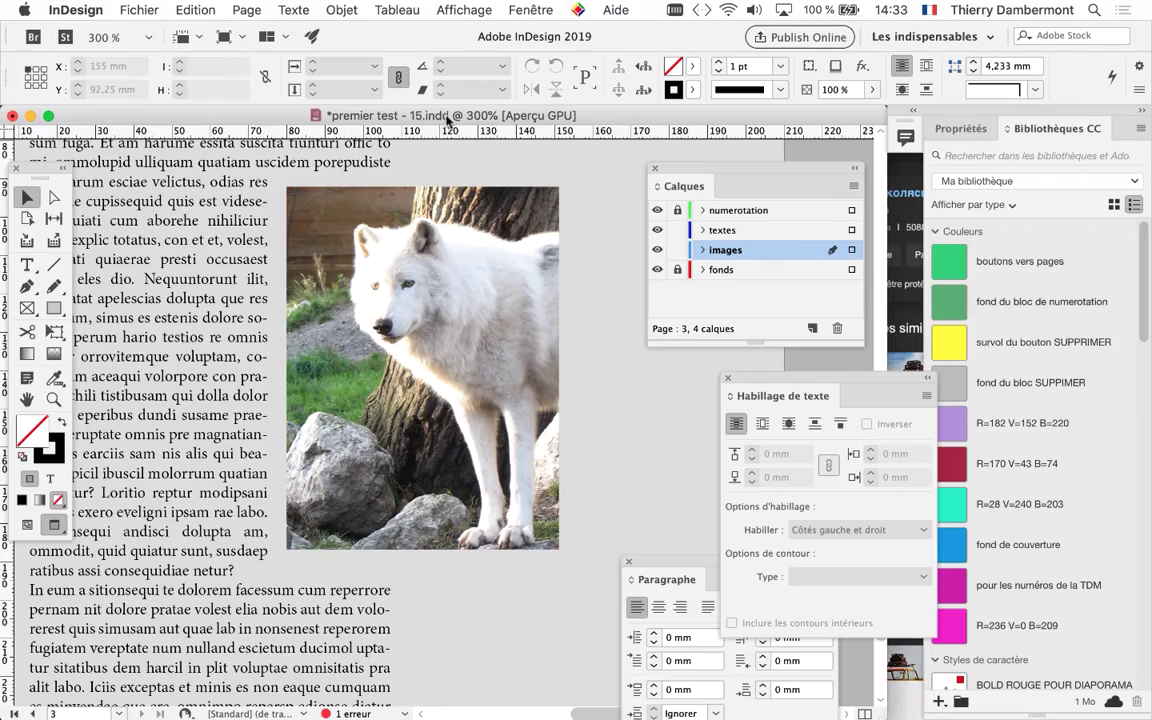
{"action": "left_click_drag", "start_coordinate": [447, 119], "coordinate": [450, 120]}
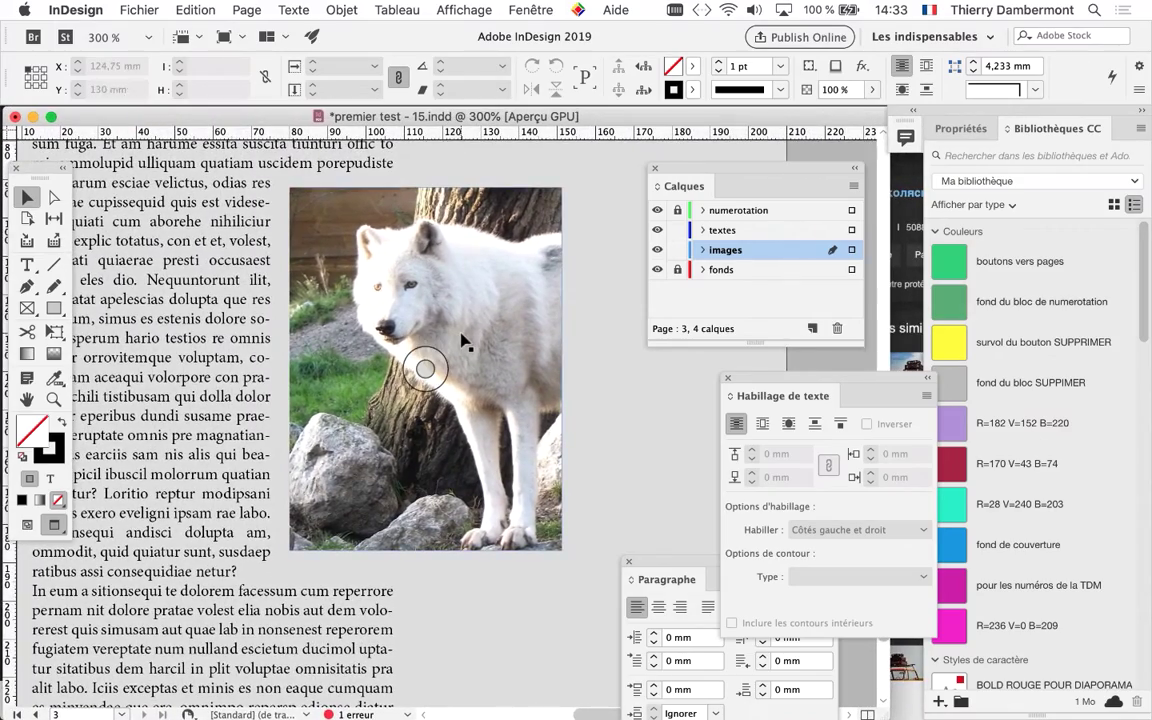
{"action": "scroll", "coordinate": [462, 342], "scroll_direction": "down", "scroll_amount": 1}
{"action": "scroll", "coordinate": [462, 340], "scroll_direction": "down", "scroll_amount": 2}
Step: Lock the textes layer and place the wolf photo beside the left column at X 78 mm, Y 66 mm
{"action": "left_click", "coordinate": [385, 300]}
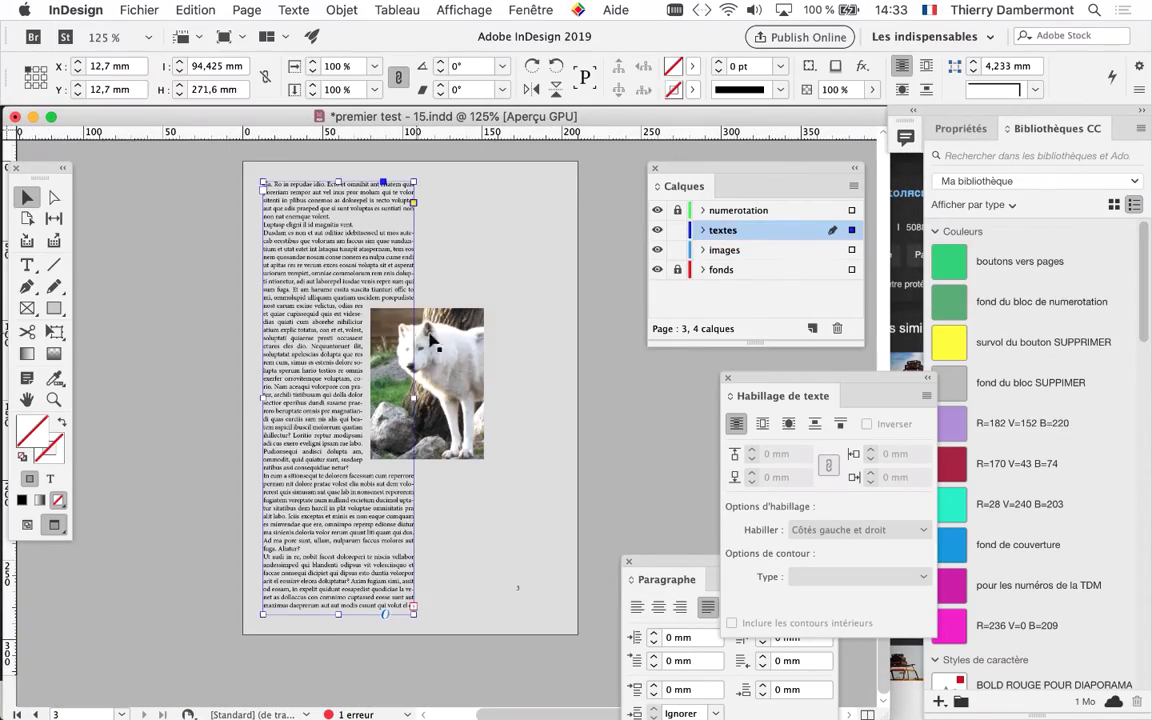
{"action": "mouse_move", "coordinate": [433, 340]}
{"action": "left_mouse_down"}
{"action": "mouse_move", "coordinate": [450, 298]}
{"action": "mouse_move", "coordinate": [441, 357]}
{"action": "left_mouse_up"}
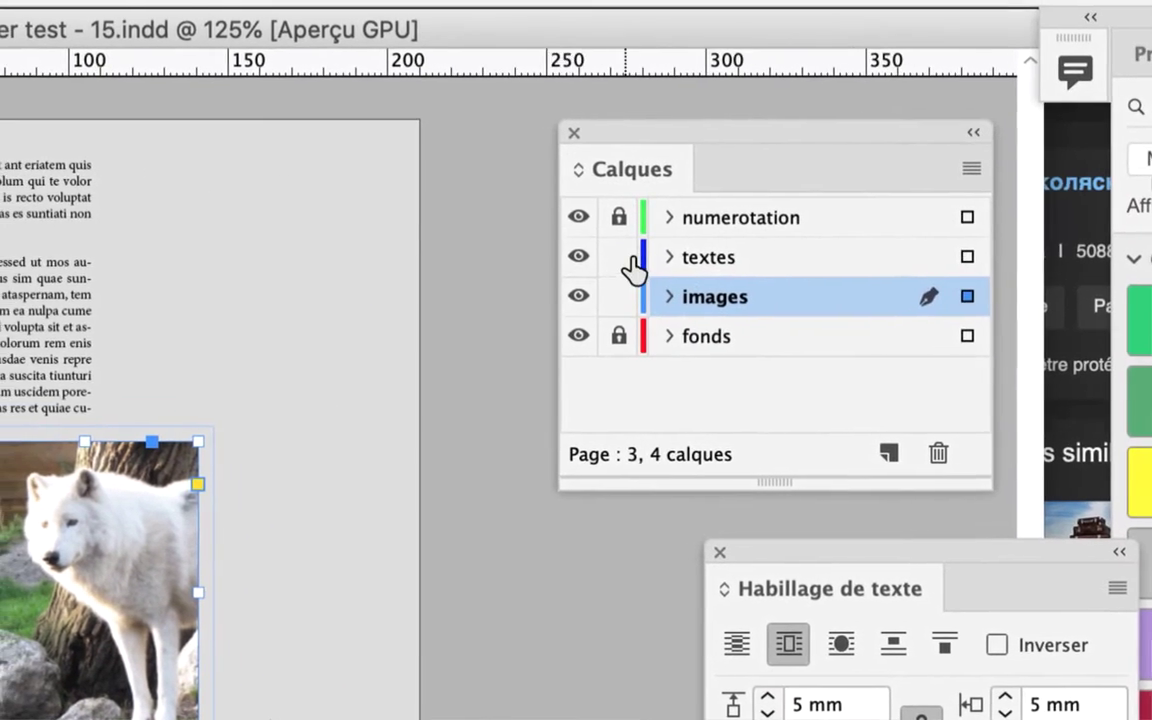
{"action": "left_click", "coordinate": [626, 258]}
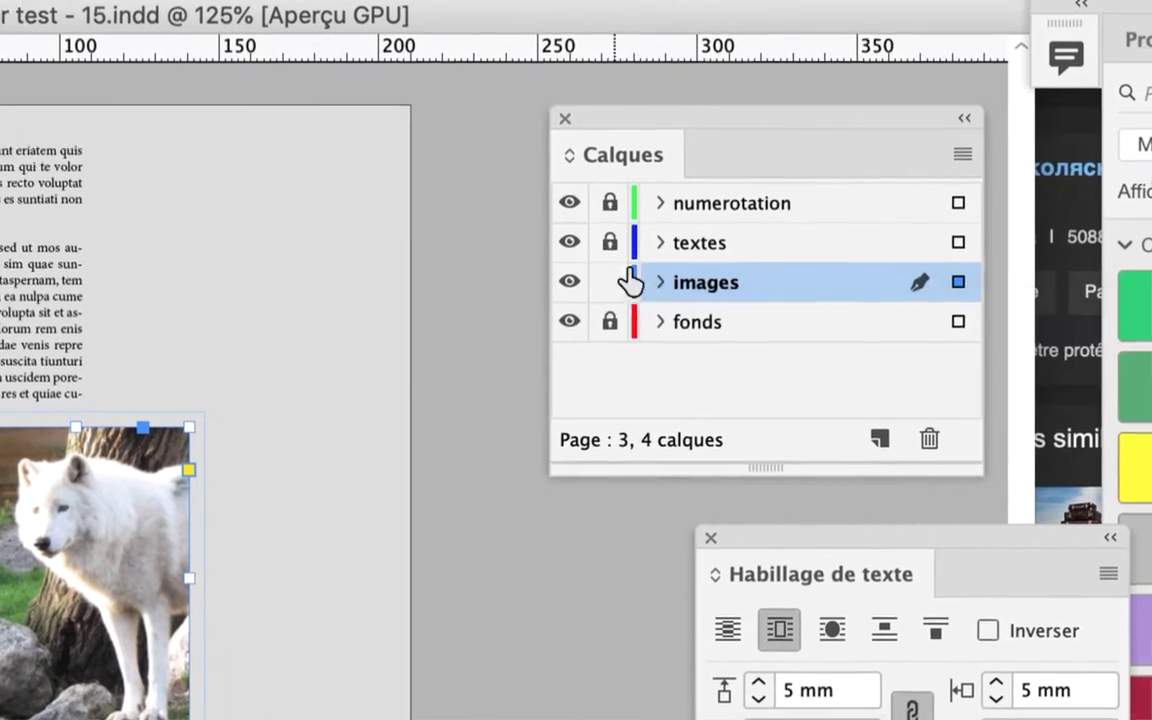
{"action": "mouse_move", "coordinate": [452, 345]}
{"action": "left_mouse_down"}
{"action": "mouse_move", "coordinate": [442, 314]}
{"action": "mouse_move", "coordinate": [447, 443]}
{"action": "mouse_move", "coordinate": [441, 265]}
{"action": "left_mouse_up"}
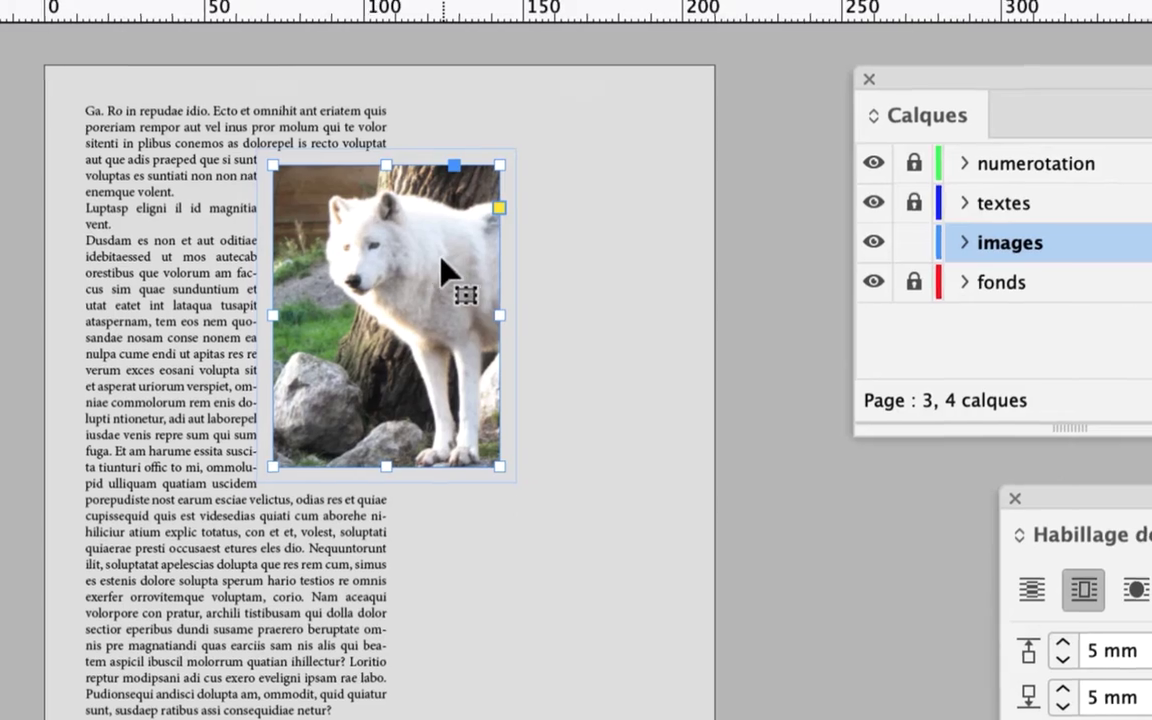
{"action": "left_click_drag", "start_coordinate": [445, 263], "coordinate": [420, 396]}
{"action": "mouse_move", "coordinate": [424, 352]}
{"action": "left_mouse_down"}
{"action": "mouse_move", "coordinate": [458, 368]}
{"action": "mouse_move", "coordinate": [450, 296]}
{"action": "mouse_move", "coordinate": [442, 404]}
{"action": "mouse_move", "coordinate": [442, 314]}
{"action": "left_mouse_up"}
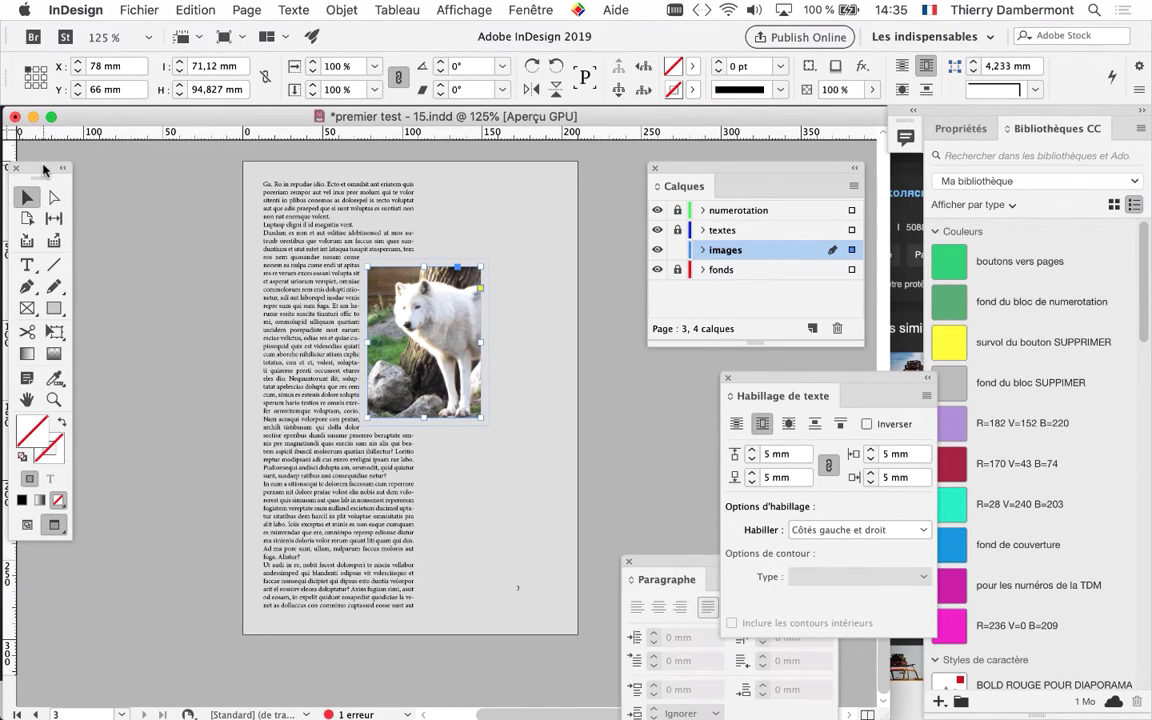
Step: Restore Normal screen mode, zoom in to check the frame bottom, then zoom back out
{"action": "left_click_drag", "start_coordinate": [44, 170], "coordinate": [110, 162]}
{"action": "left_click", "coordinate": [93, 512]}
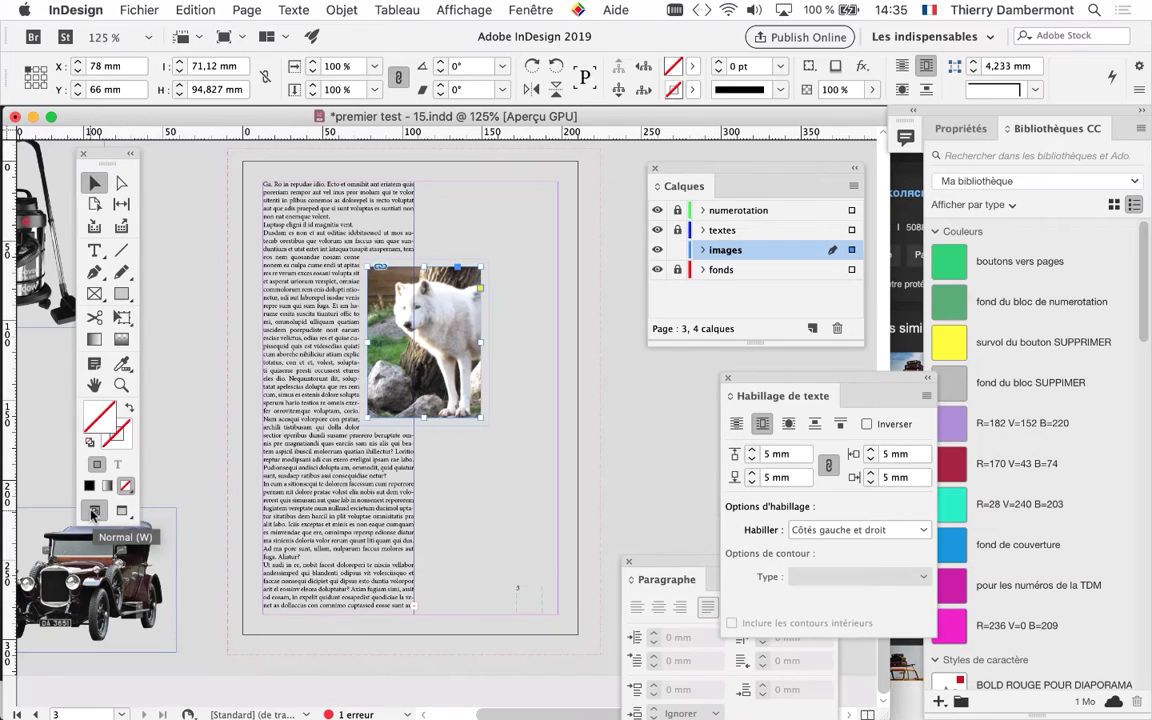
{"action": "scroll", "coordinate": [437, 604], "scroll_direction": "up", "scroll_amount": 1}
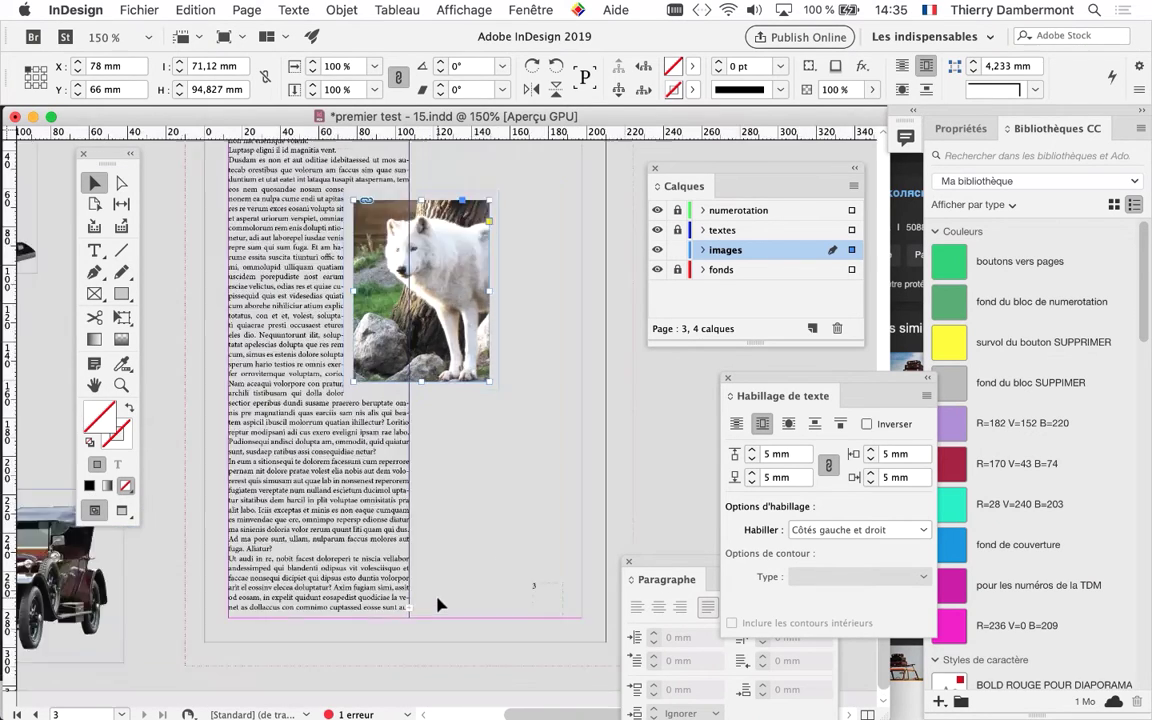
{"action": "scroll", "coordinate": [437, 604], "scroll_direction": "up", "scroll_amount": 2}
{"action": "scroll", "coordinate": [445, 560], "scroll_direction": "up", "scroll_amount": 1}
{"action": "scroll", "coordinate": [480, 420], "scroll_direction": "up", "scroll_amount": 1}
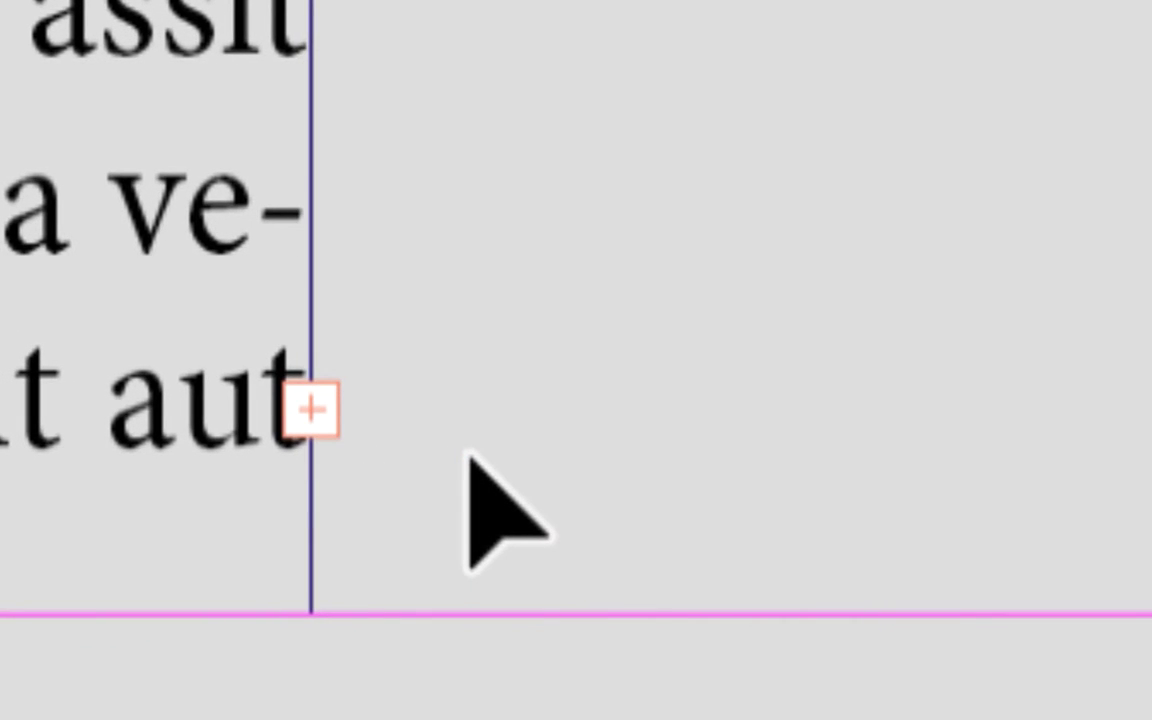
{"action": "key", "text": "super+minus"}
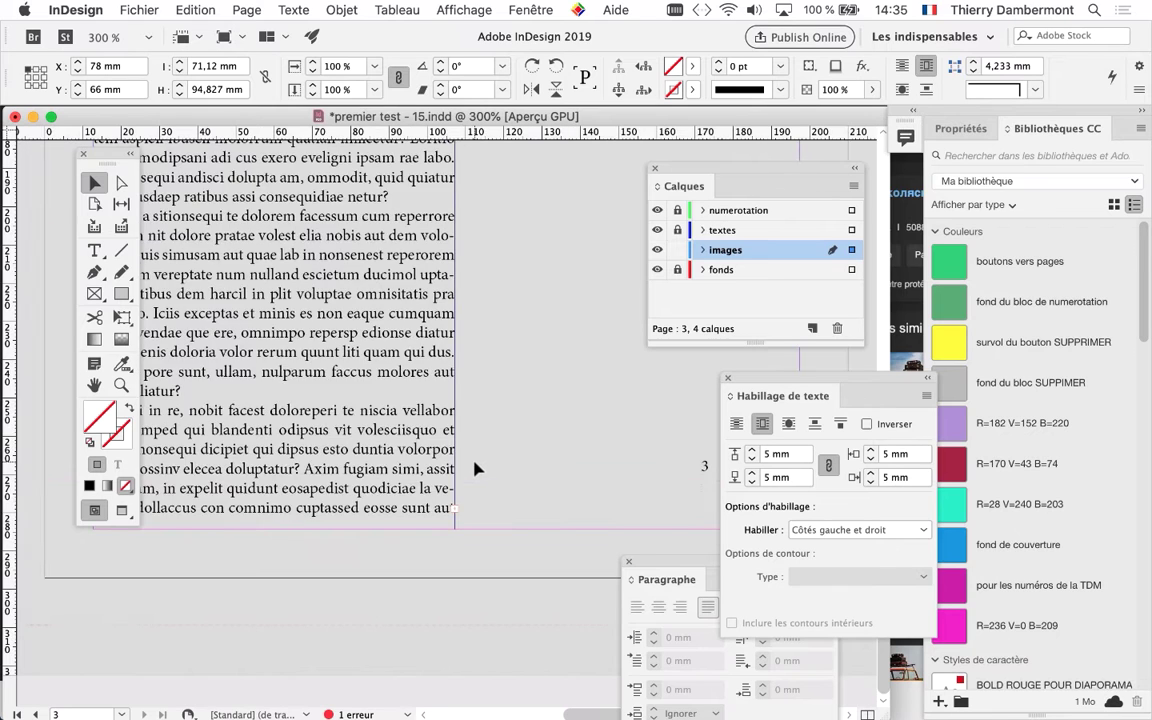
{"action": "key", "text": "super+minus"}
{"action": "key", "text": "super+minus"}
{"action": "key", "text": "super+minus"}
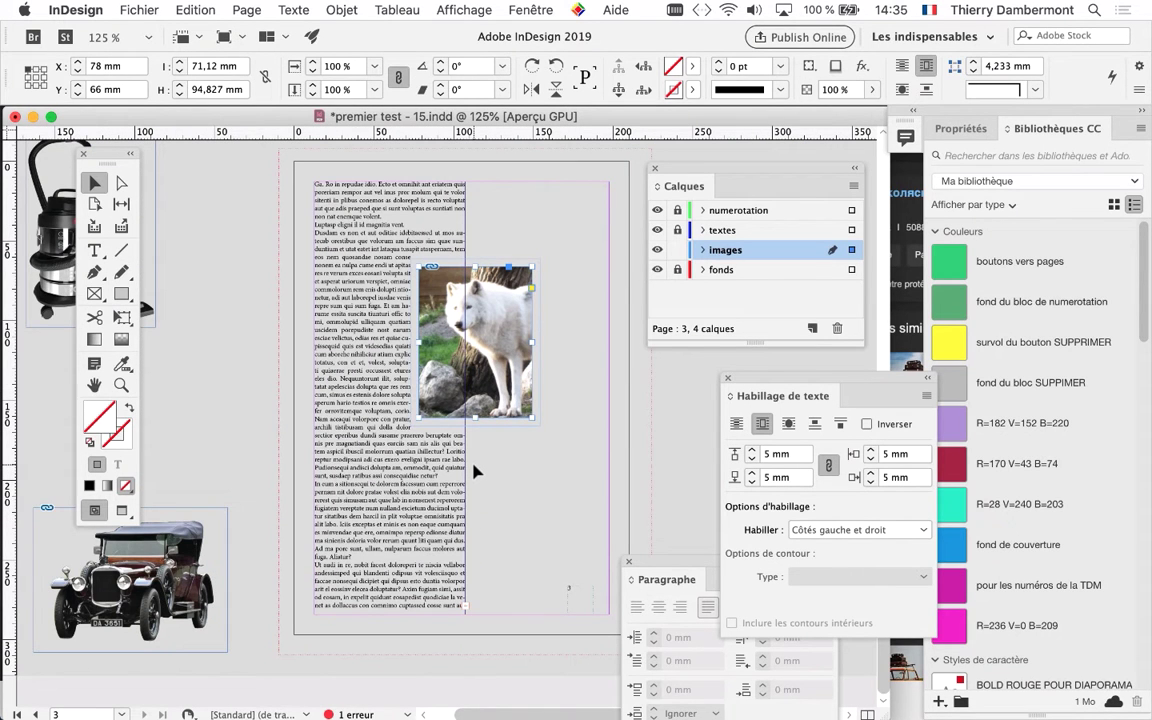
{"action": "mouse_move", "coordinate": [474, 340]}
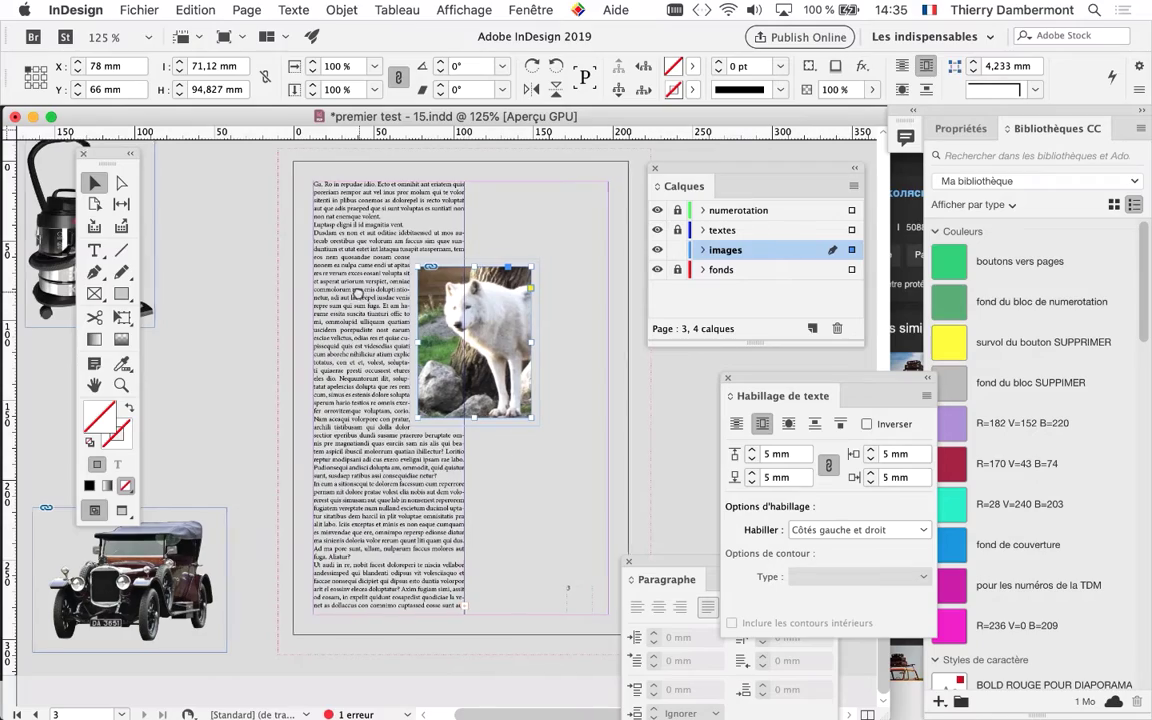
Step: Show the Info panel and move it aside to uncover the Layers panel
{"action": "left_click", "coordinate": [530, 9]}
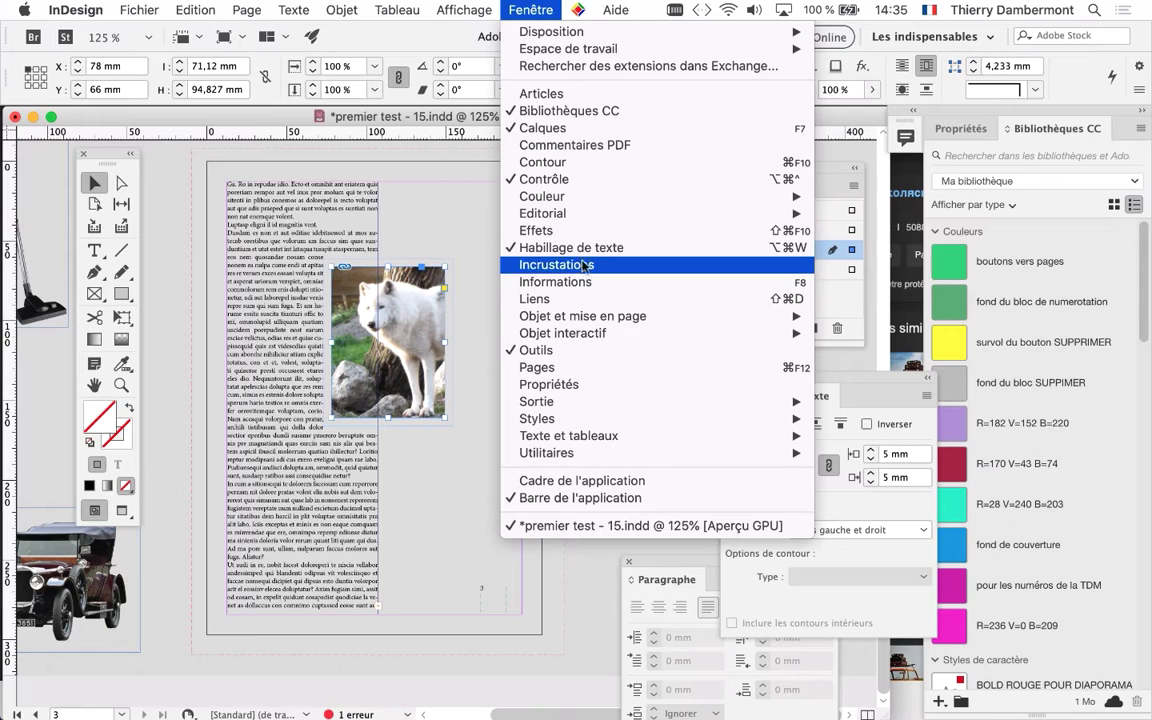
{"action": "left_click", "coordinate": [530, 281]}
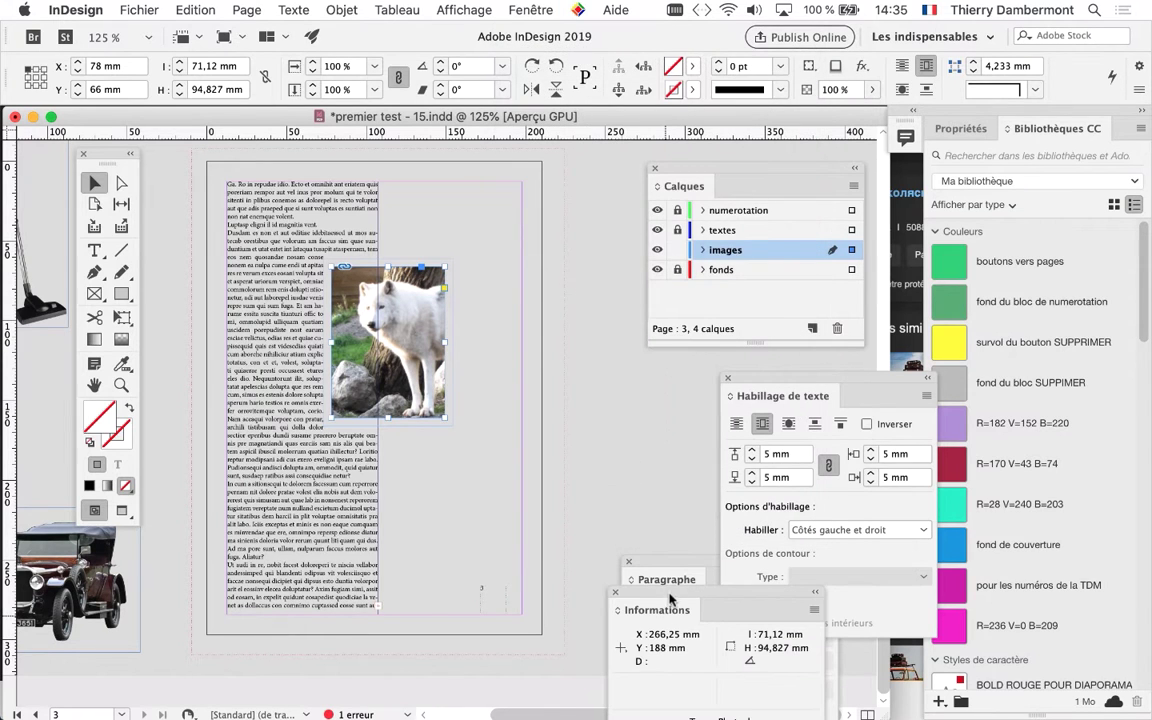
{"action": "left_click_drag", "start_coordinate": [668, 600], "coordinate": [522, 176]}
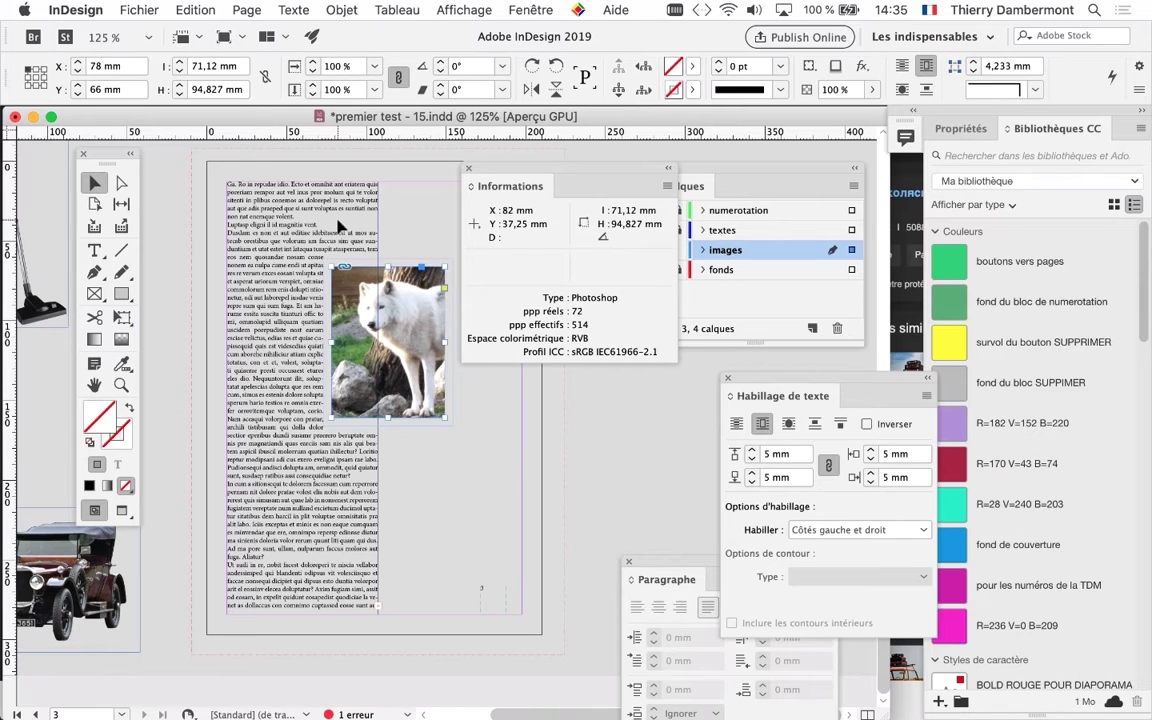
{"action": "mouse_move", "coordinate": [574, 169]}
{"action": "left_mouse_down"}
{"action": "mouse_move", "coordinate": [512, 150]}
{"action": "mouse_move", "coordinate": [521, 164]}
{"action": "left_mouse_up"}
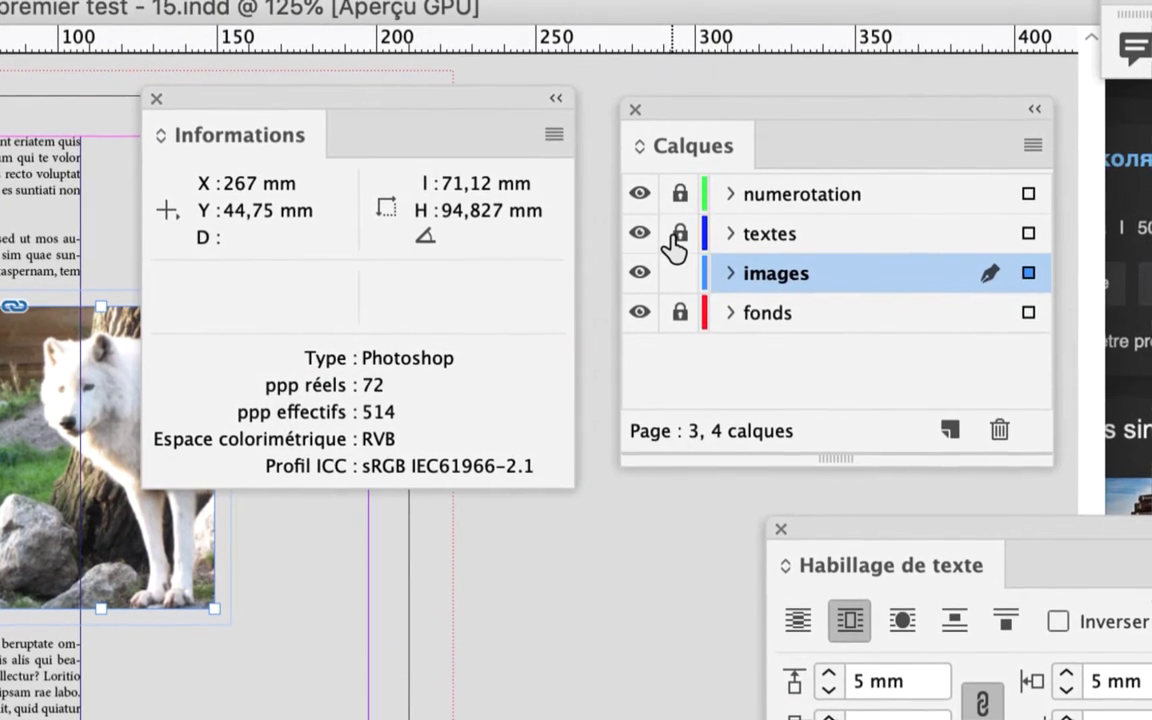
Step: Unlock the textes layer and place a Type-tool insertion point in the body text
{"action": "left_click", "coordinate": [685, 214]}
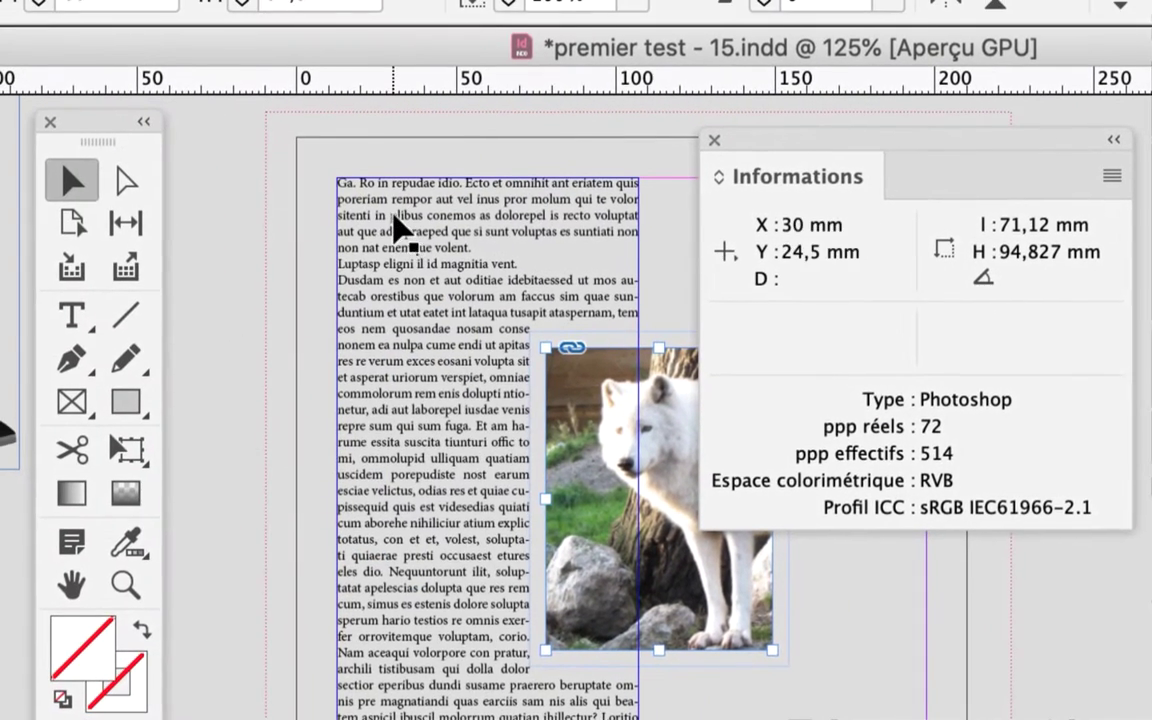
{"action": "left_click", "coordinate": [400, 230]}
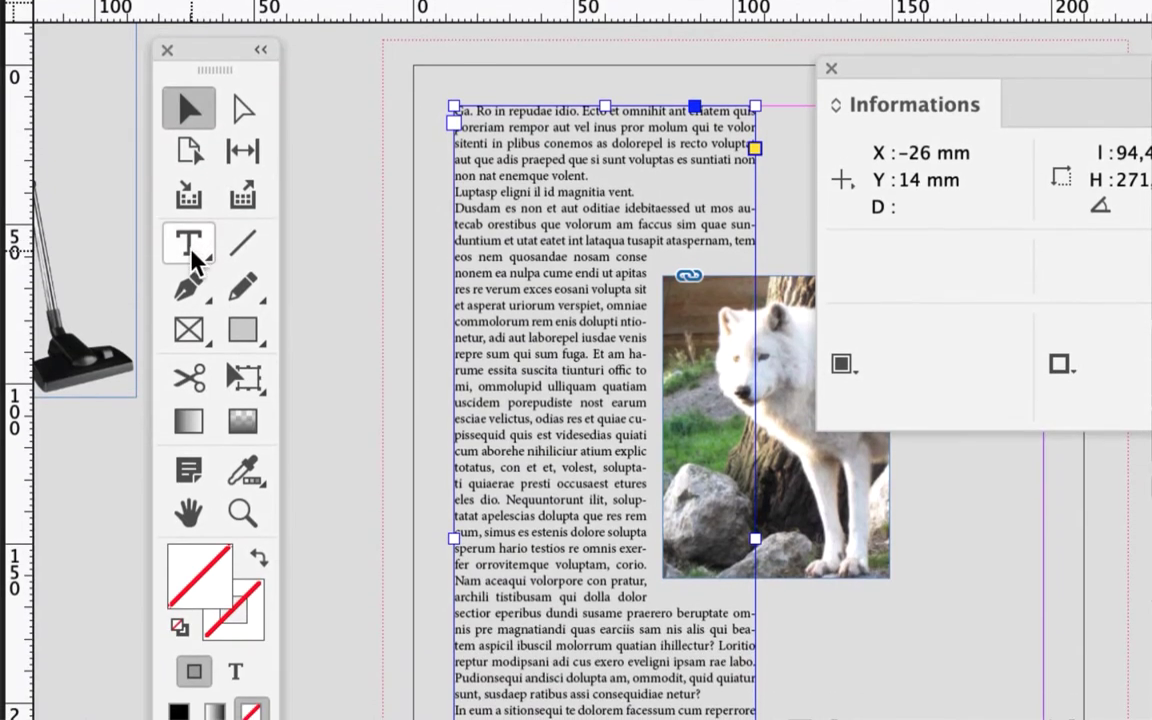
{"action": "left_click", "coordinate": [190, 252]}
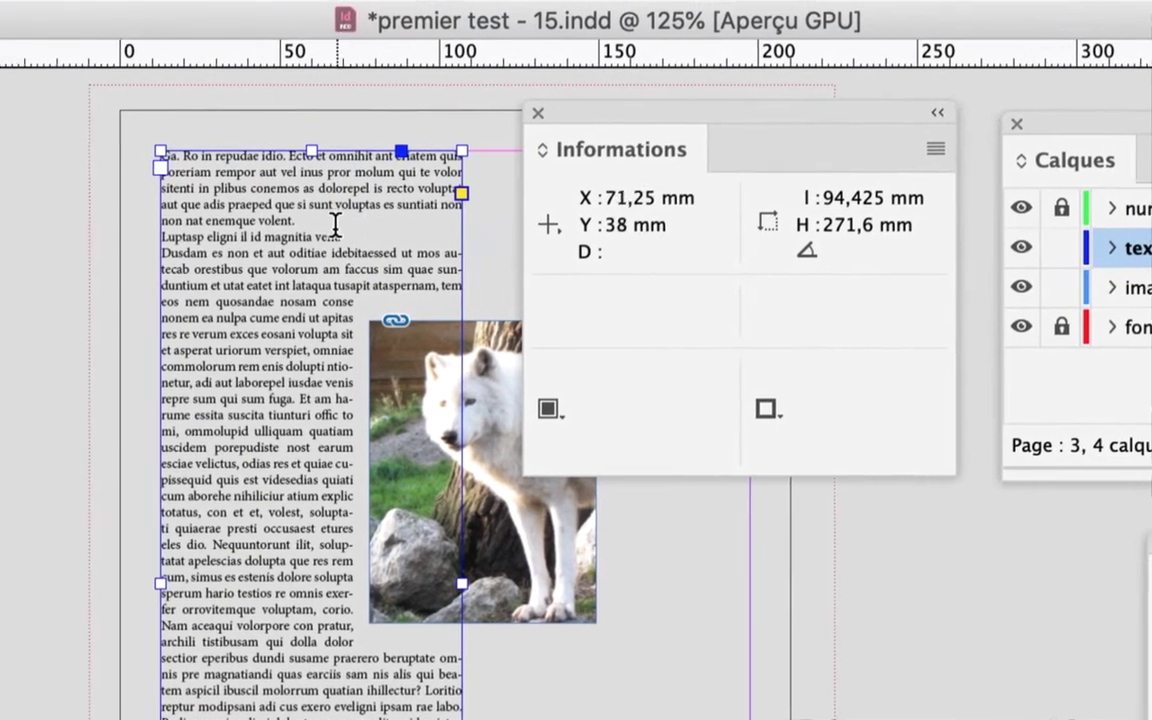
{"action": "left_click", "coordinate": [333, 225]}
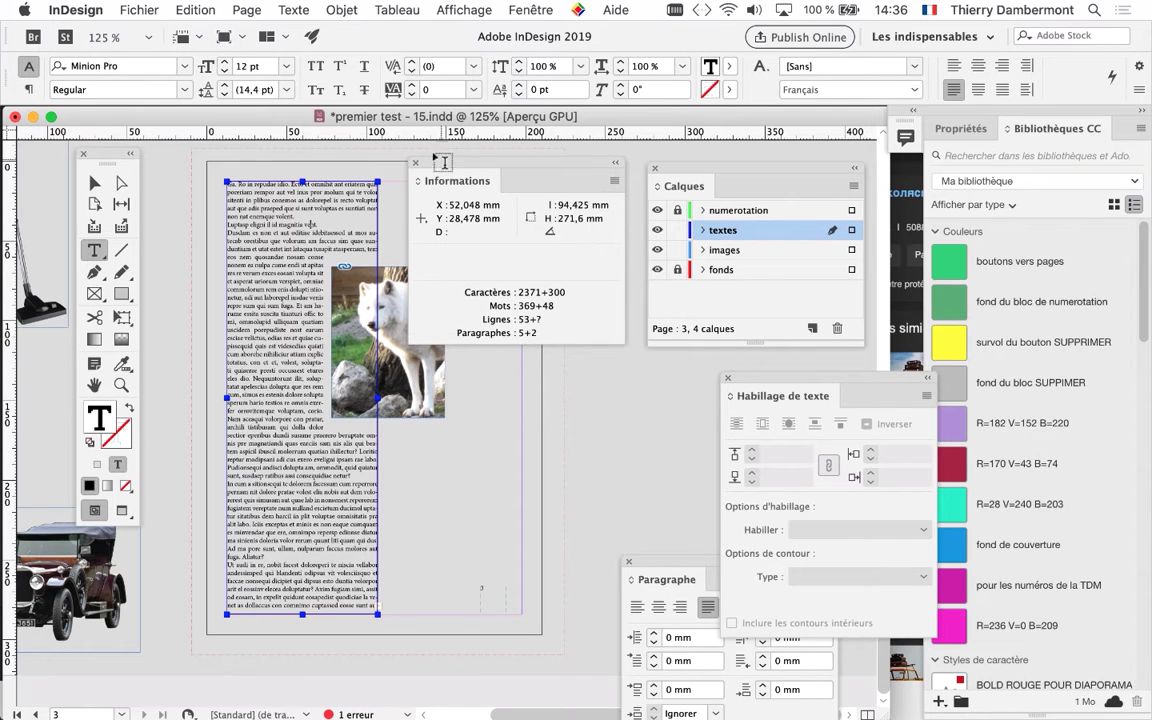
Step: Collapse the side panels to icons, hide other applications, and enlarge the document window
{"action": "left_click_drag", "start_coordinate": [430, 165], "coordinate": [503, 170]}
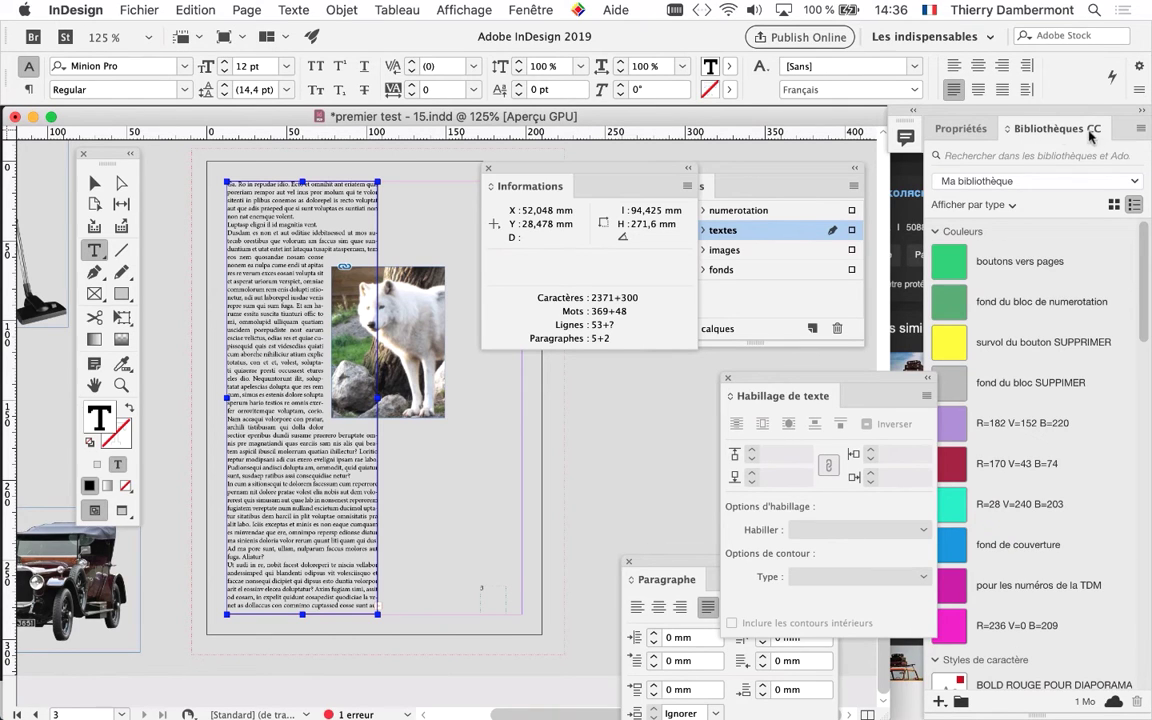
{"action": "left_click", "coordinate": [1145, 113]}
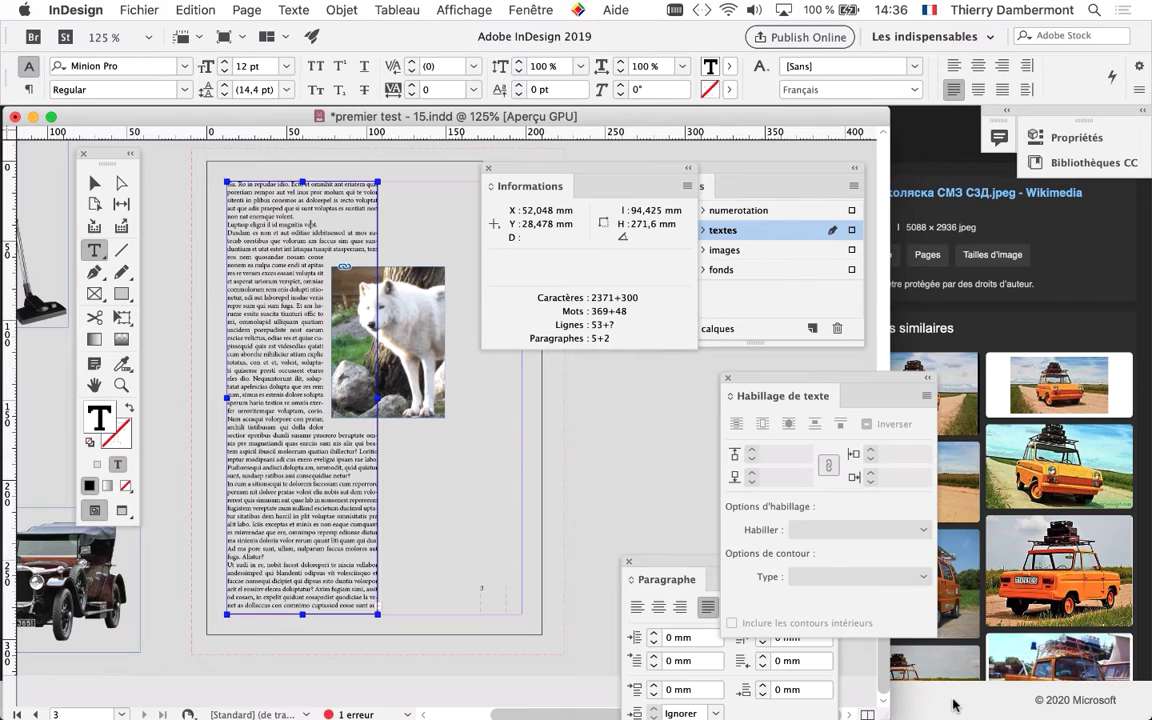
{"action": "key", "text": "super+alt+h"}
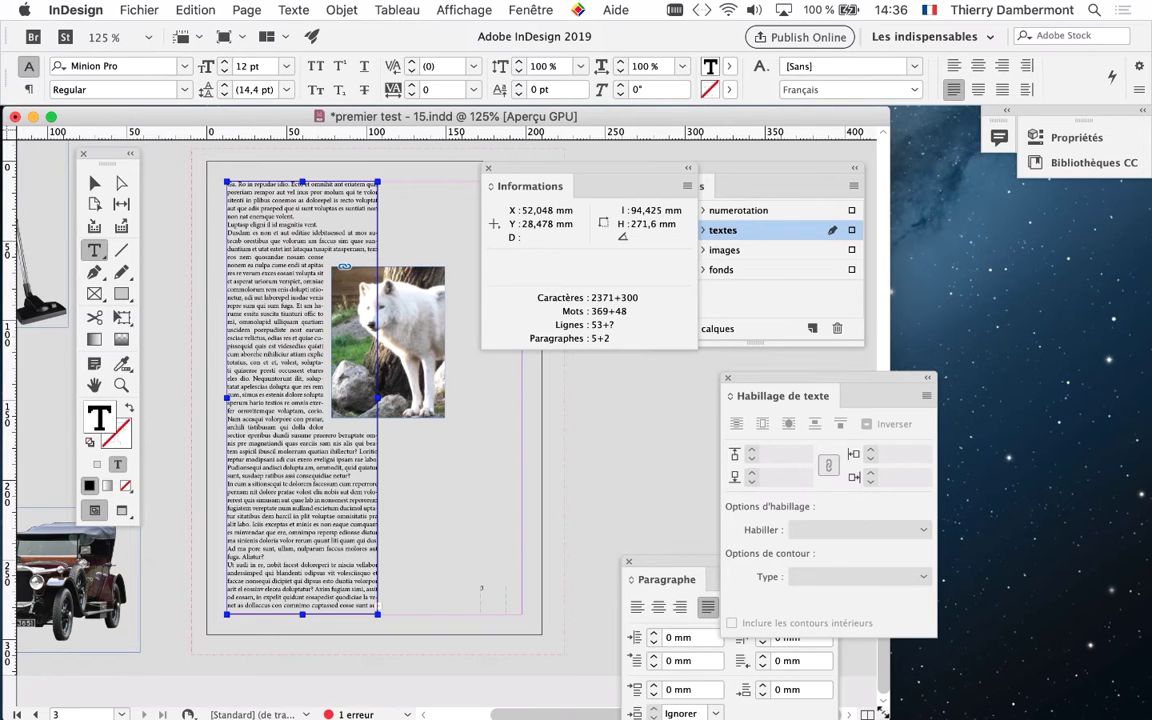
{"action": "left_click_drag", "start_coordinate": [885, 714], "coordinate": [946, 533]}
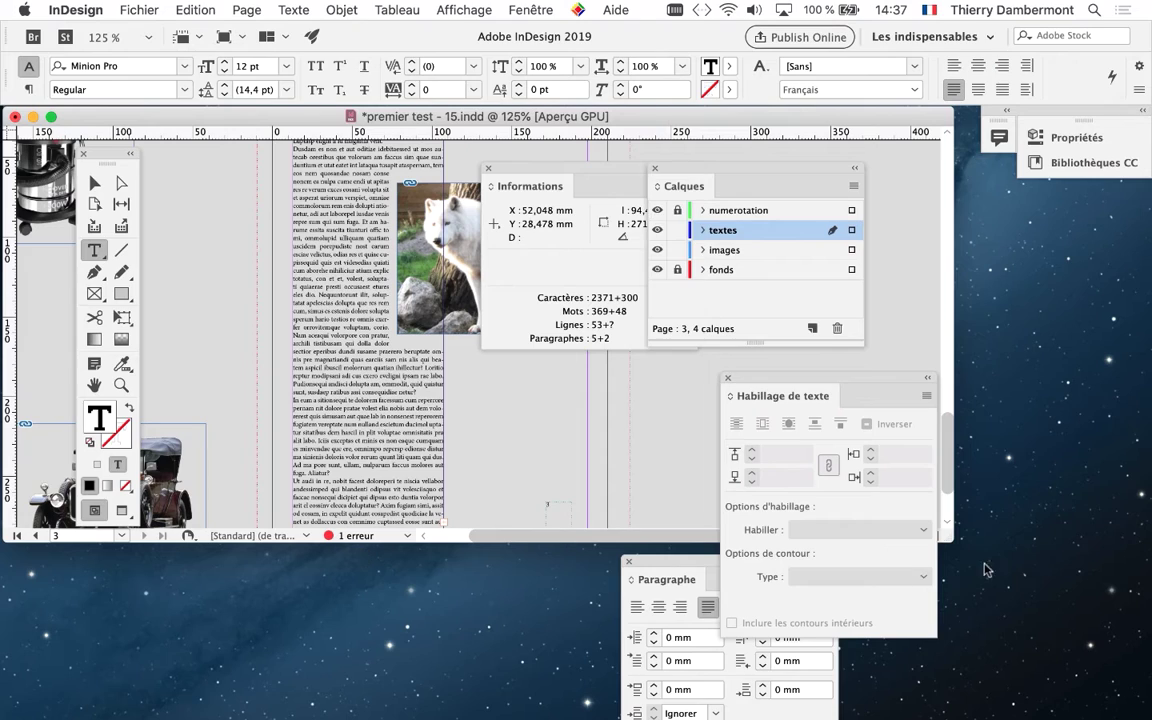
{"action": "left_click_drag", "start_coordinate": [955, 540], "coordinate": [1060, 632]}
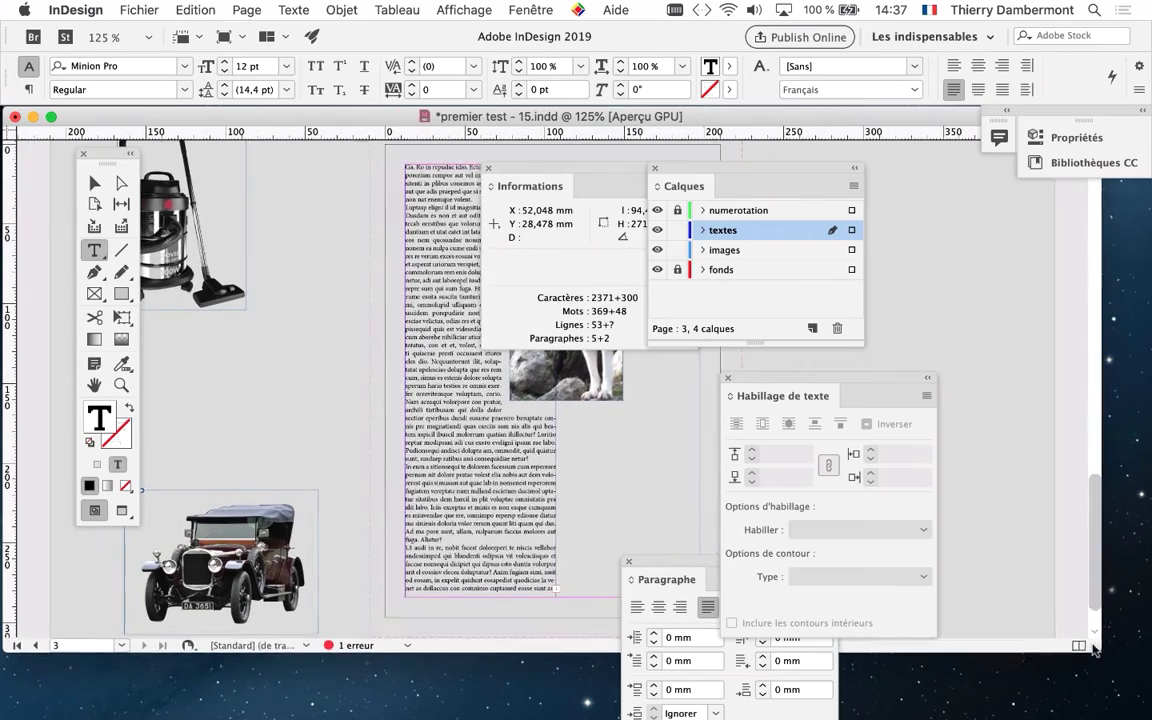
Step: Open the full preflight report and drill into TEXTE > Texte en excès to the page 3 frame
{"action": "left_click_drag", "start_coordinate": [1052, 633], "coordinate": [903, 560]}
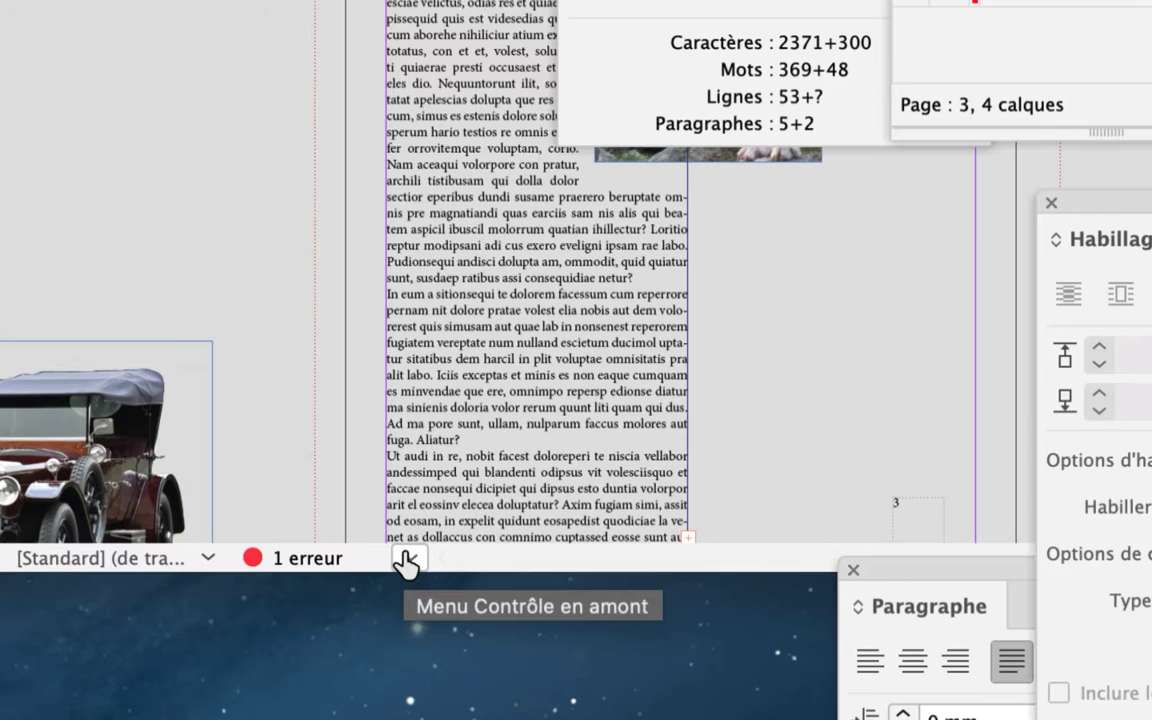
{"action": "left_click", "coordinate": [405, 557]}
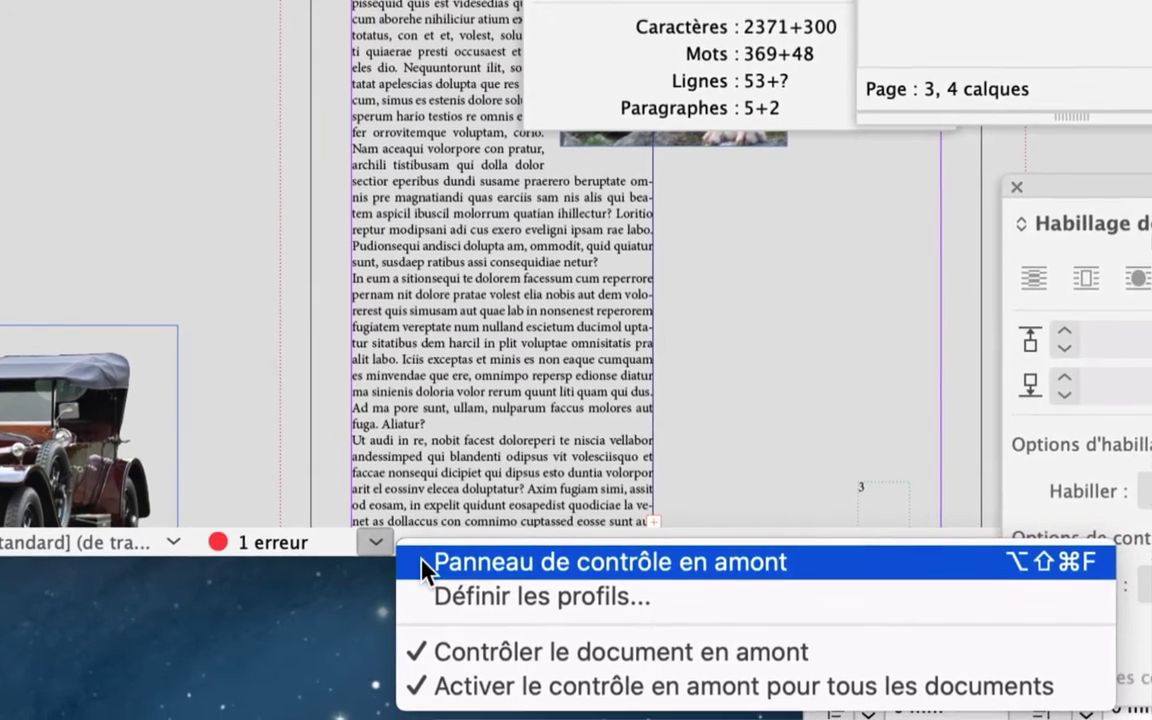
{"action": "left_click", "coordinate": [426, 566]}
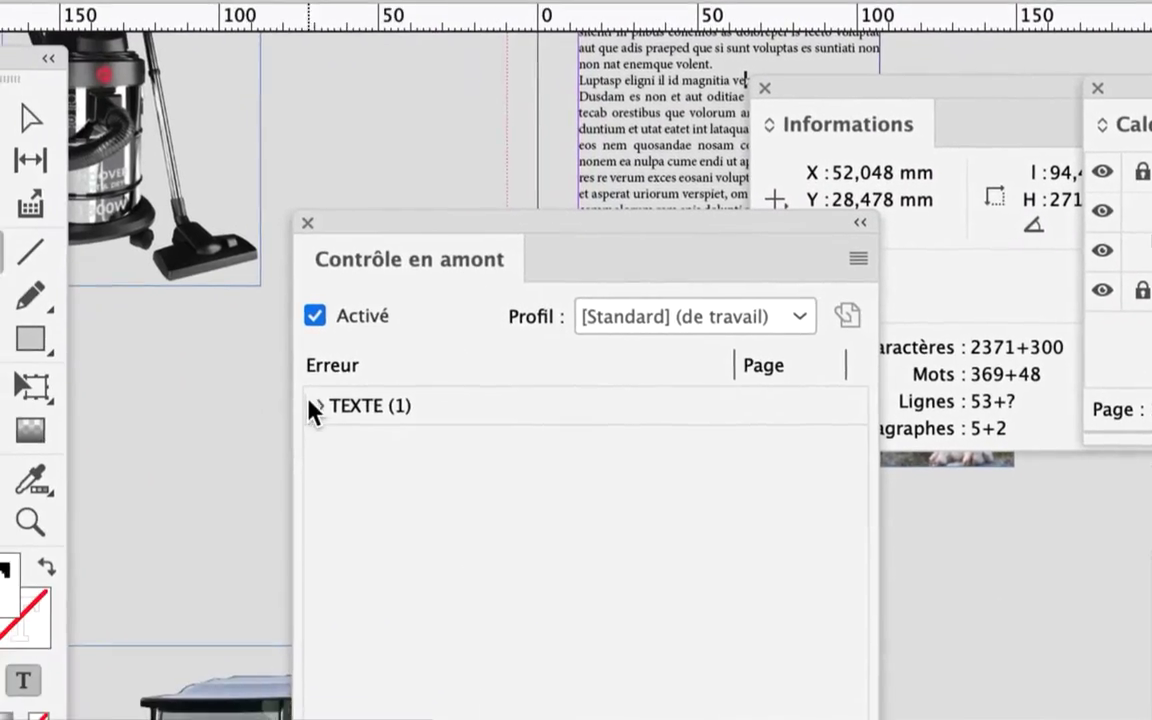
{"action": "left_click", "coordinate": [308, 401]}
{"action": "left_click", "coordinate": [345, 441]}
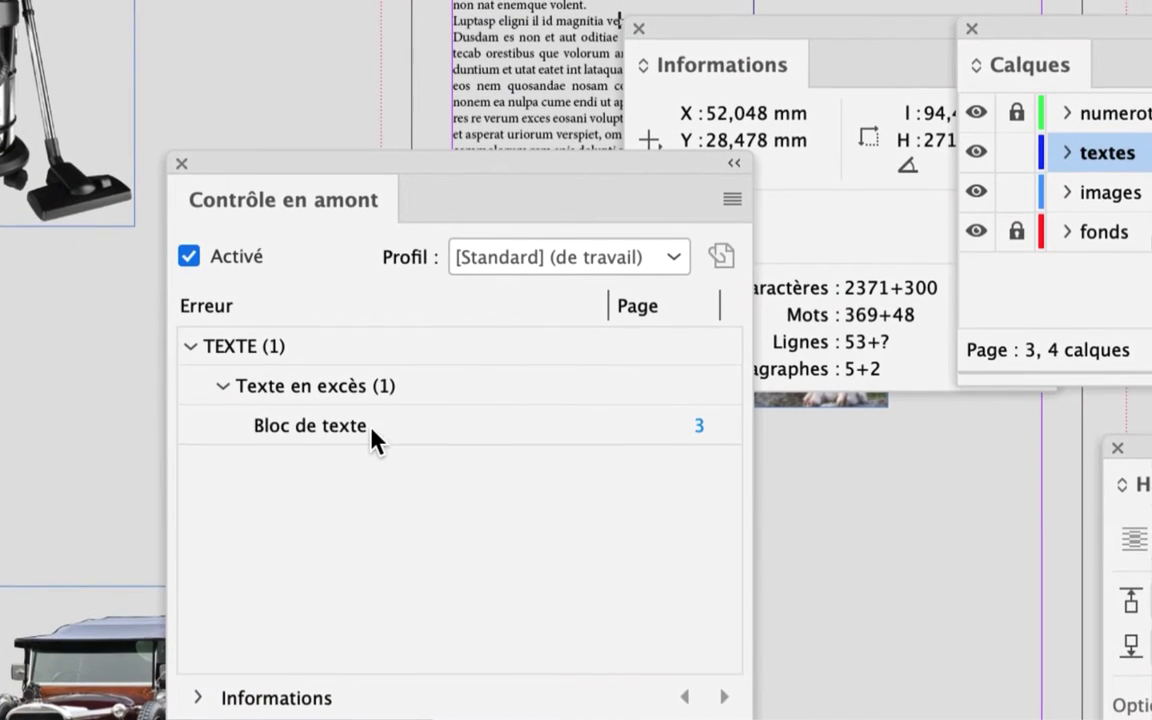
{"action": "left_click", "coordinate": [443, 437]}
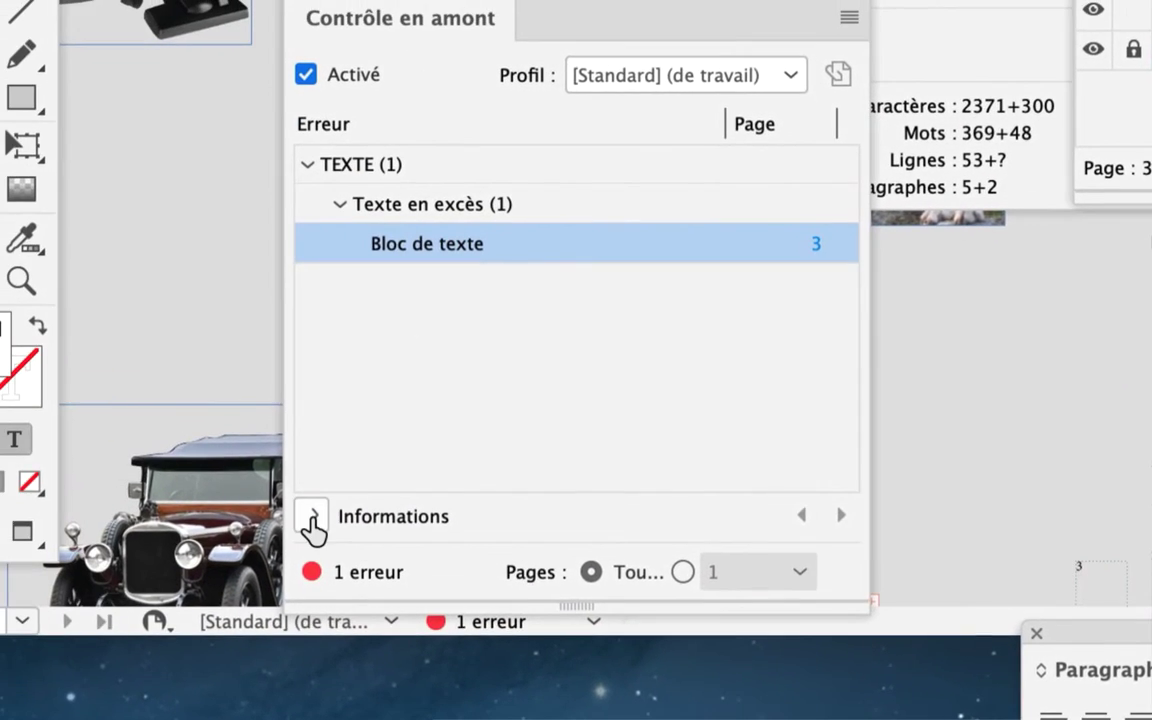
{"action": "left_click", "coordinate": [183, 487]}
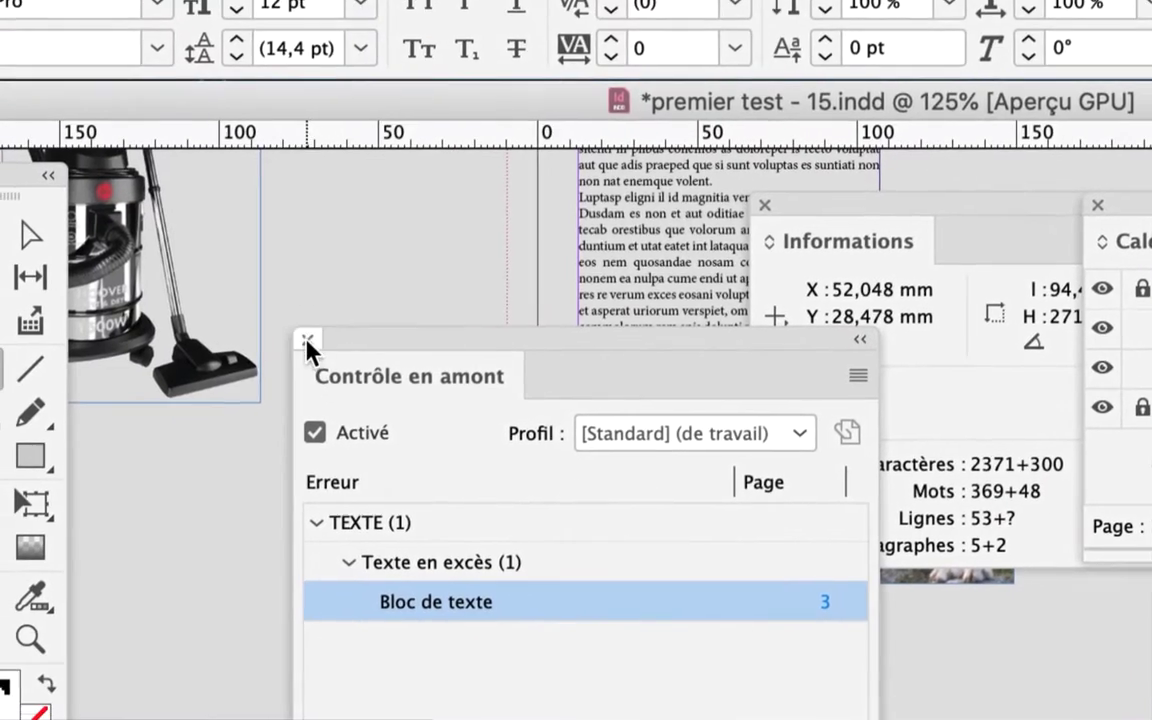
Step: Close the preflight, Informations and Calques panels, then drag the wolf photo out to the pasteboard
{"action": "left_click", "coordinate": [307, 339]}
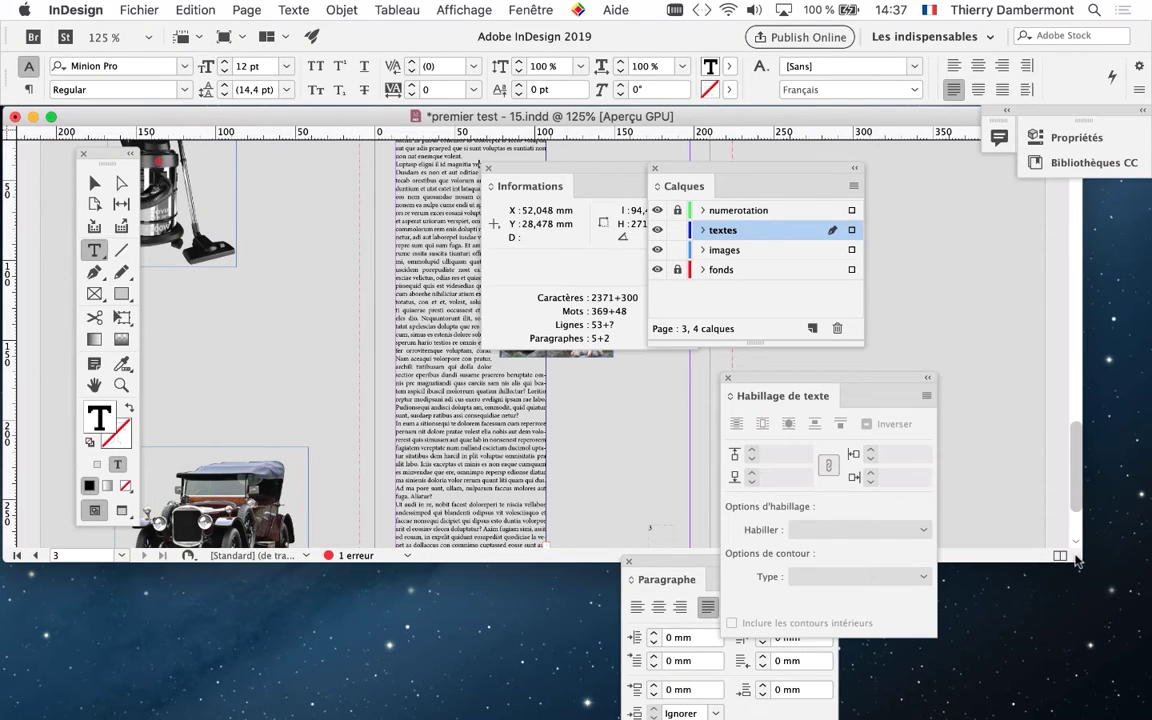
{"action": "left_click_drag", "start_coordinate": [1078, 558], "coordinate": [1071, 686]}
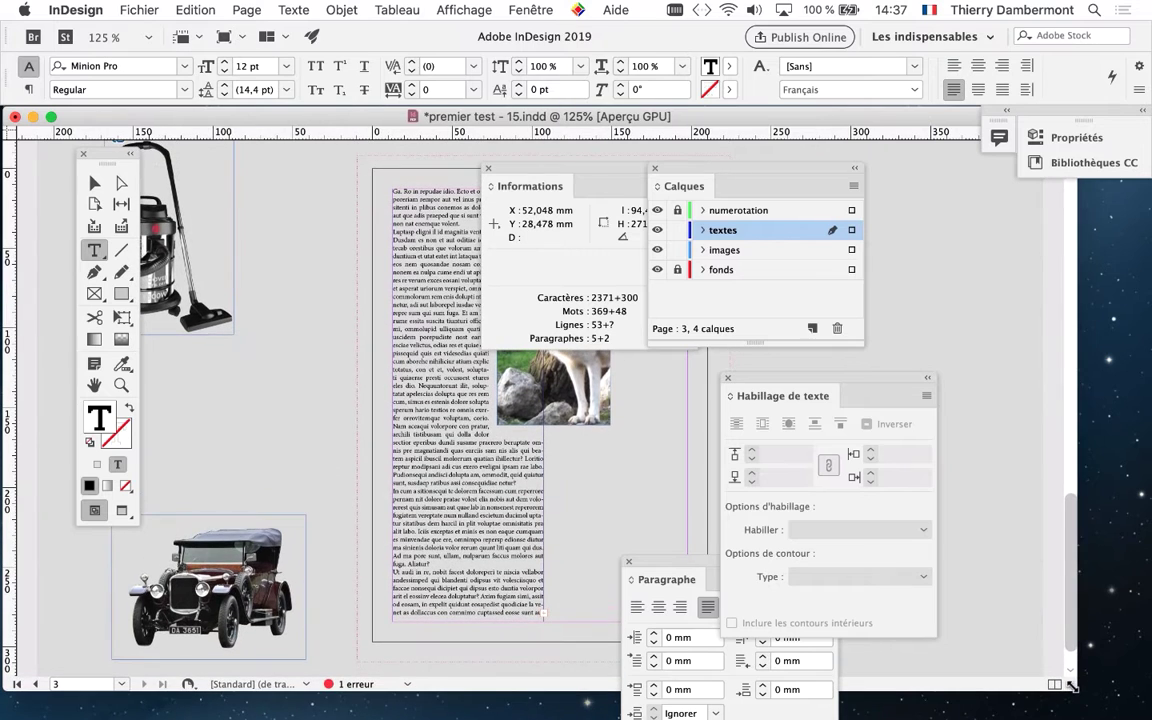
{"action": "left_click", "coordinate": [667, 521]}
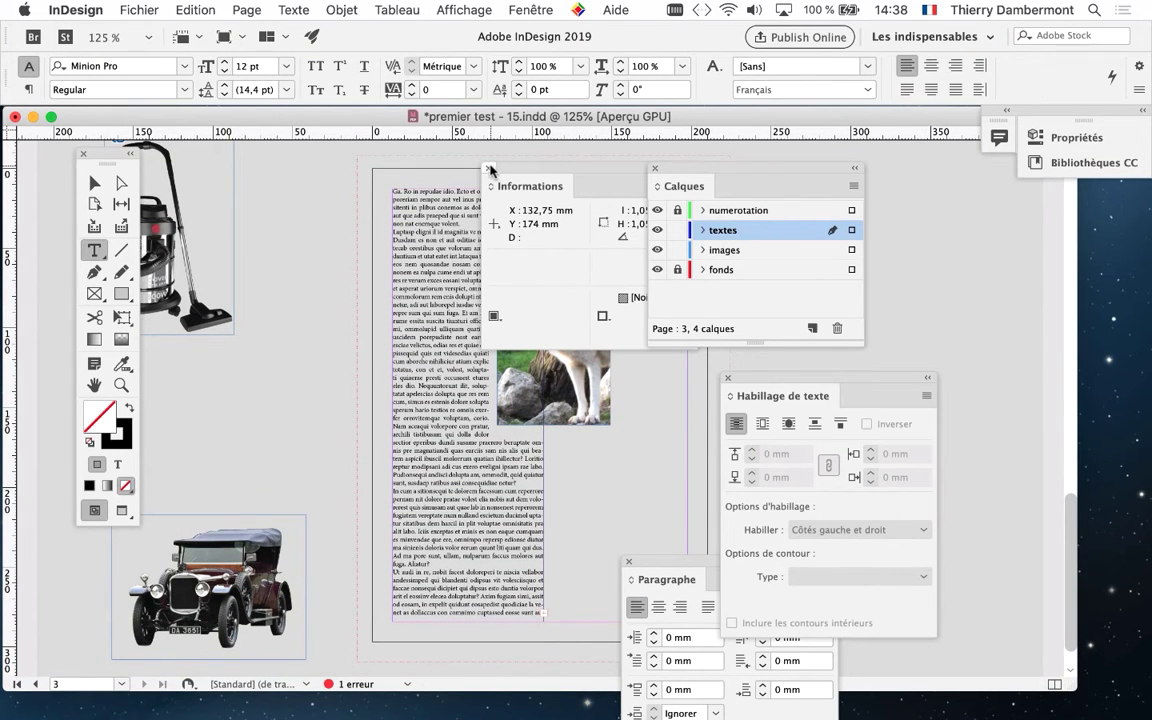
{"action": "left_click", "coordinate": [489, 169]}
{"action": "left_click", "coordinate": [656, 169]}
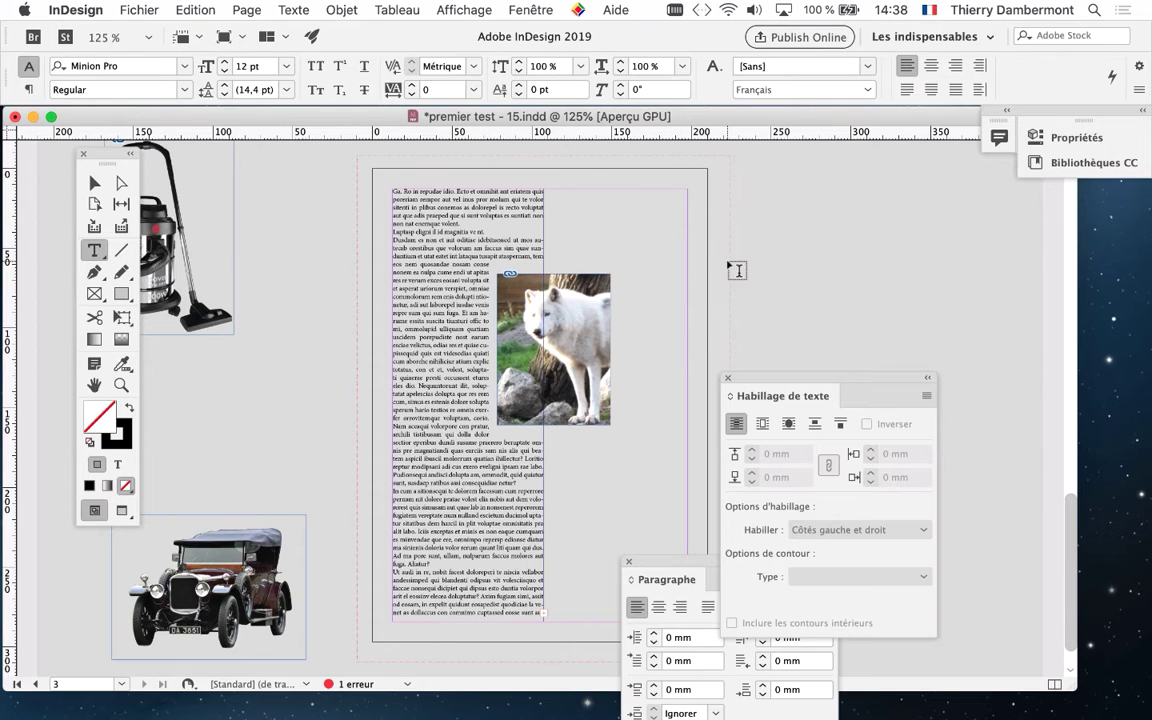
{"action": "left_click", "coordinate": [94, 183]}
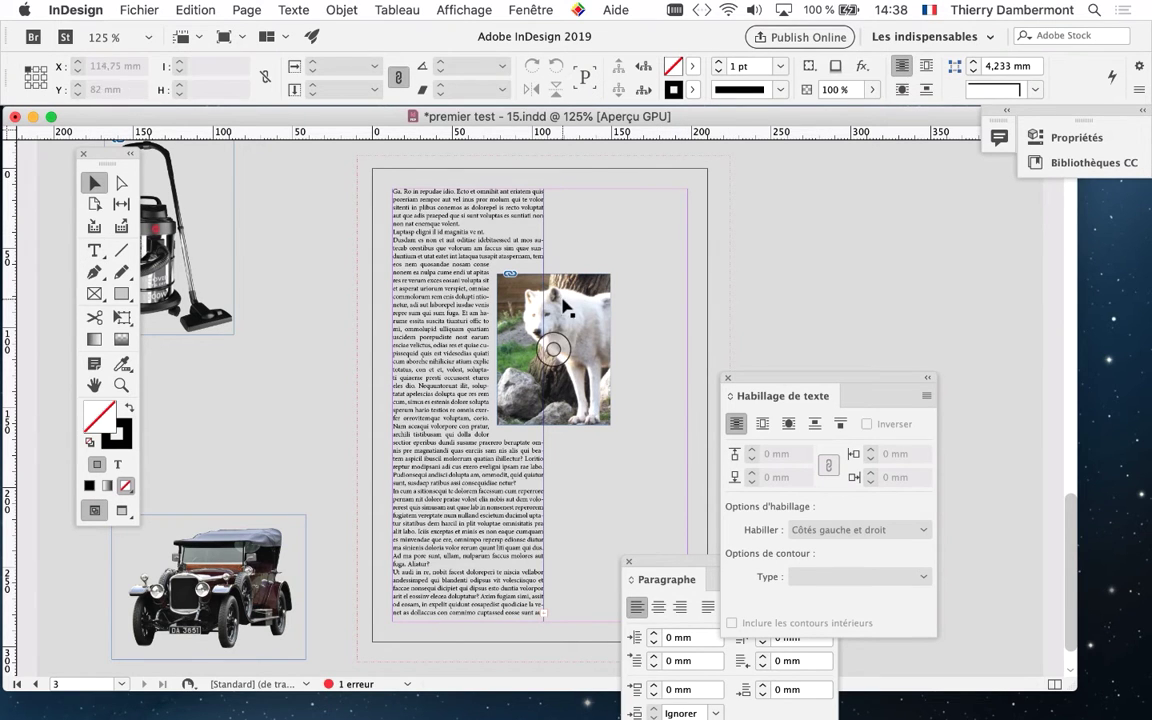
{"action": "left_click_drag", "start_coordinate": [584, 305], "coordinate": [836, 221]}
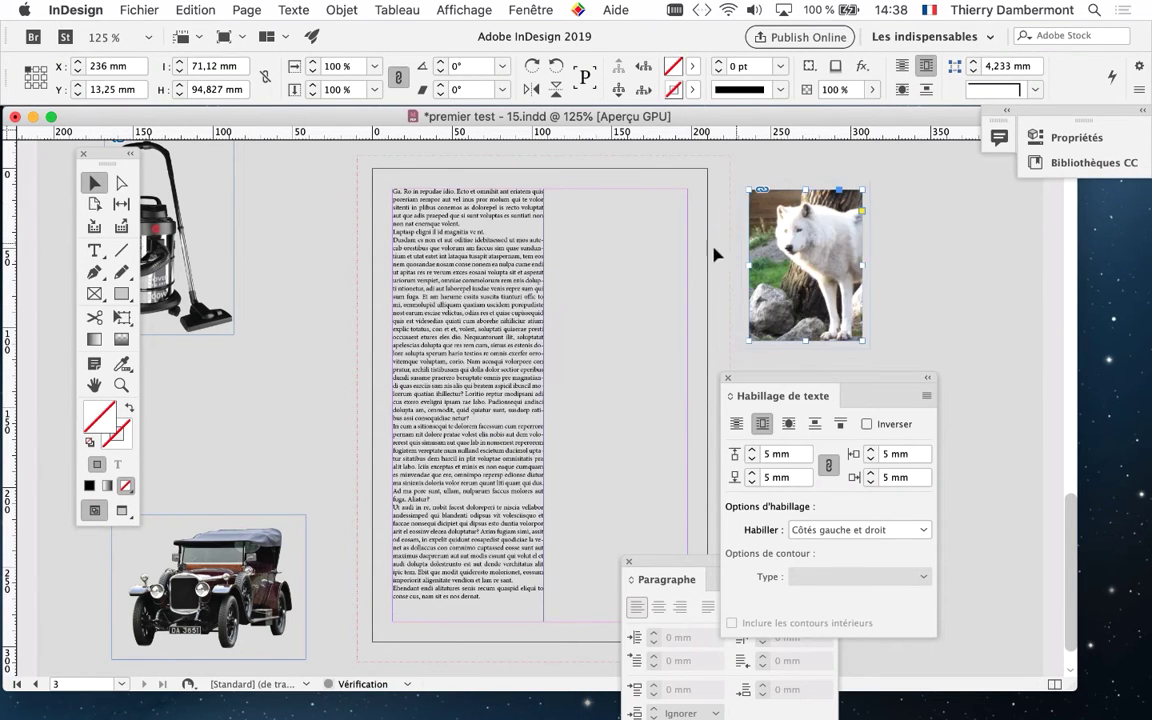
{"action": "mouse_move", "coordinate": [170, 237]}
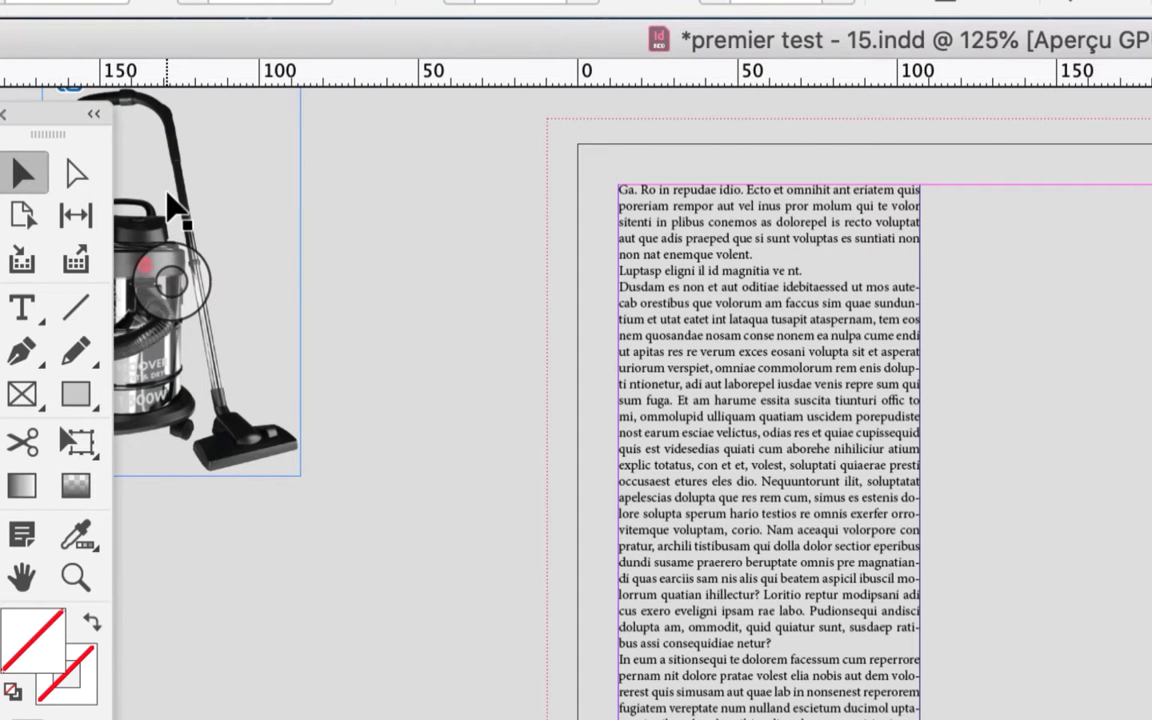
Step: Place the vacuum cleaner image over the text column
{"action": "left_click_drag", "start_coordinate": [170, 205], "coordinate": [425, 270]}
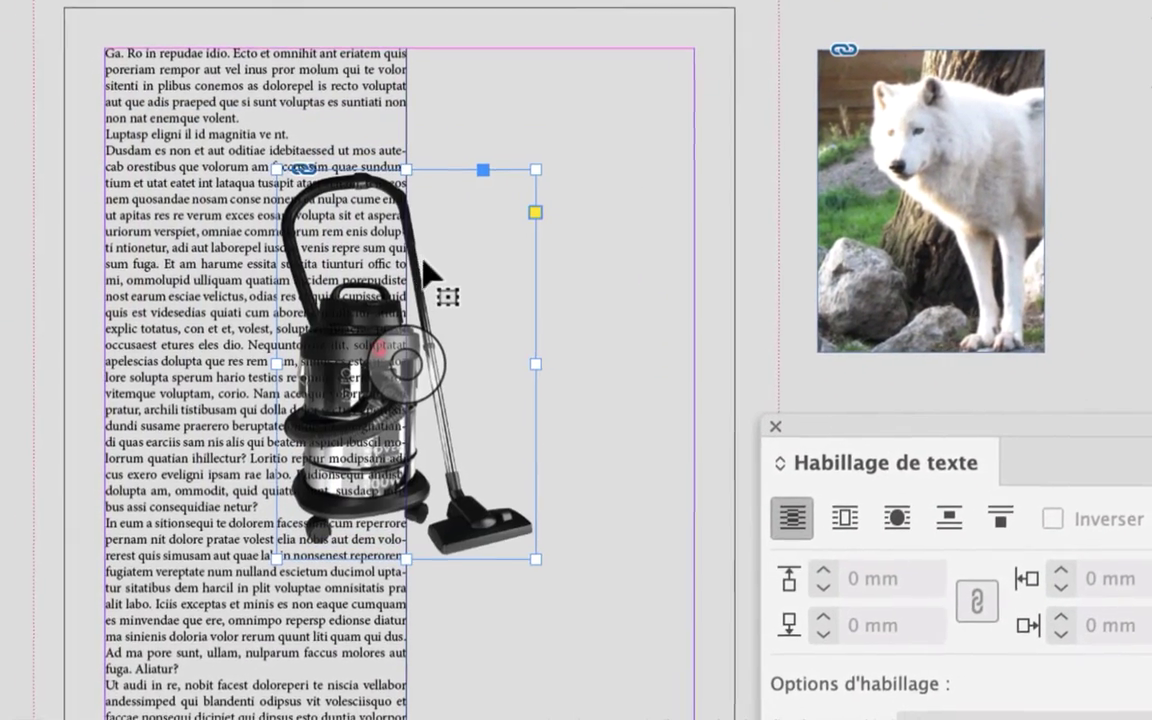
{"action": "left_click_drag", "start_coordinate": [425, 270], "coordinate": [441, 277]}
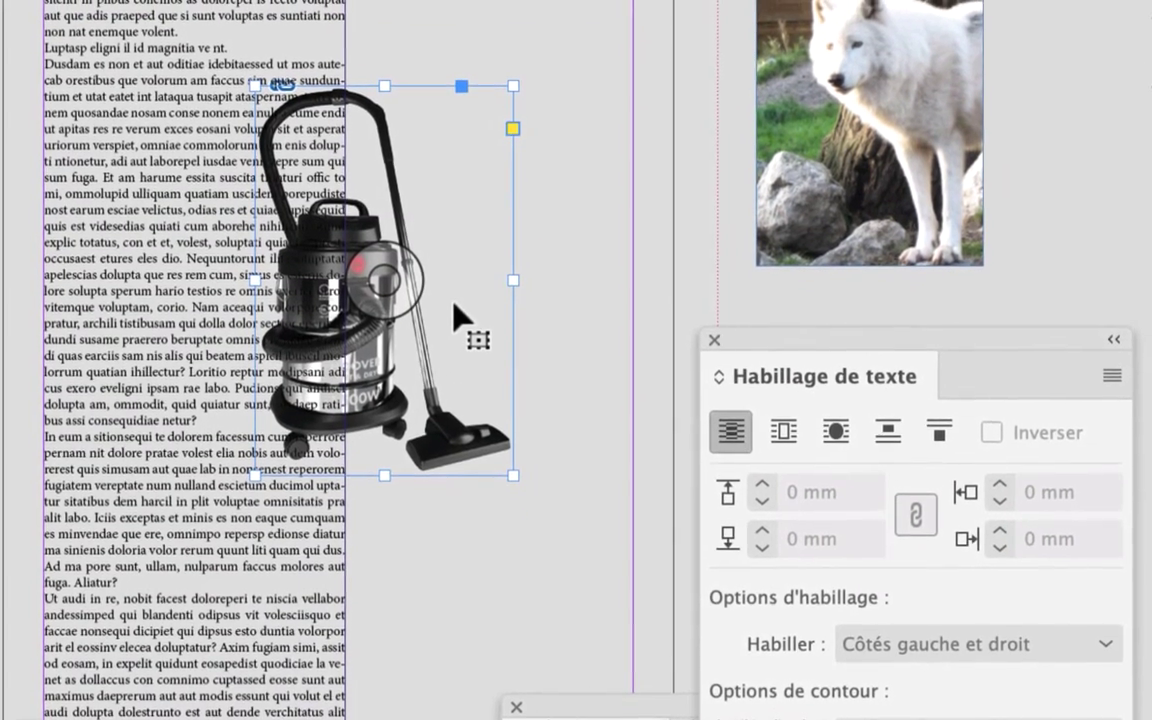
{"action": "left_click_drag", "start_coordinate": [452, 316], "coordinate": [456, 298]}
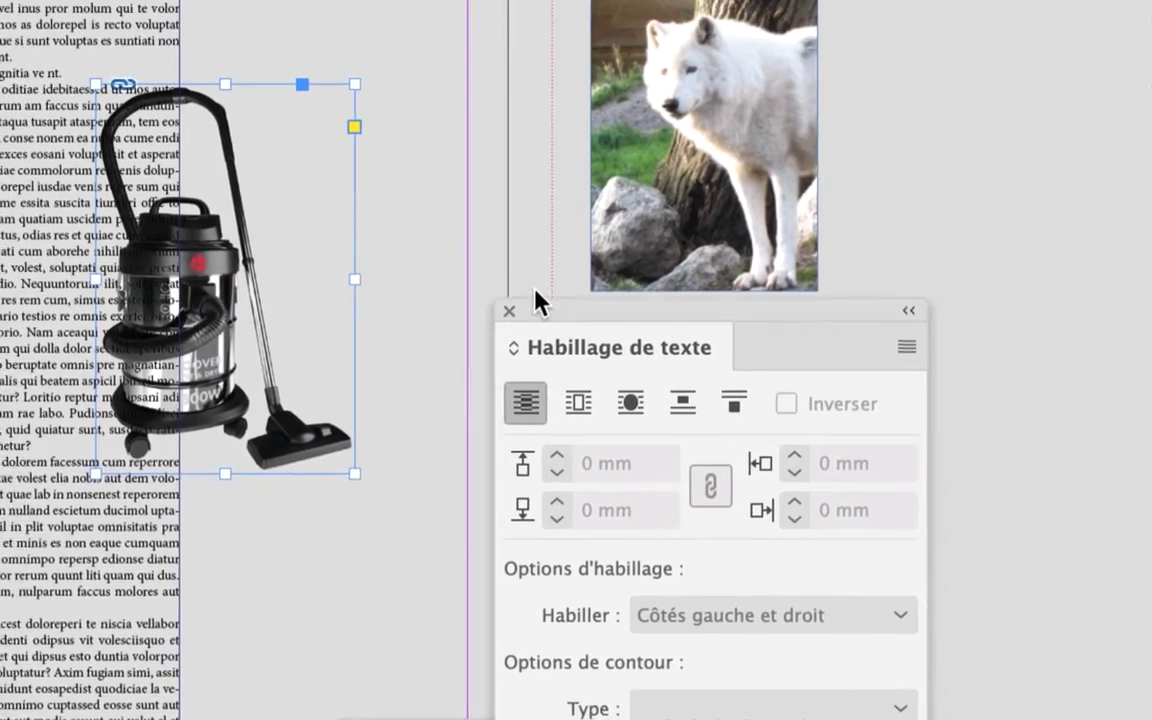
{"action": "mouse_move", "coordinate": [741, 350]}
{"action": "left_mouse_down"}
{"action": "mouse_move", "coordinate": [520, 225]}
{"action": "mouse_move", "coordinate": [525, 360]}
{"action": "left_mouse_up"}
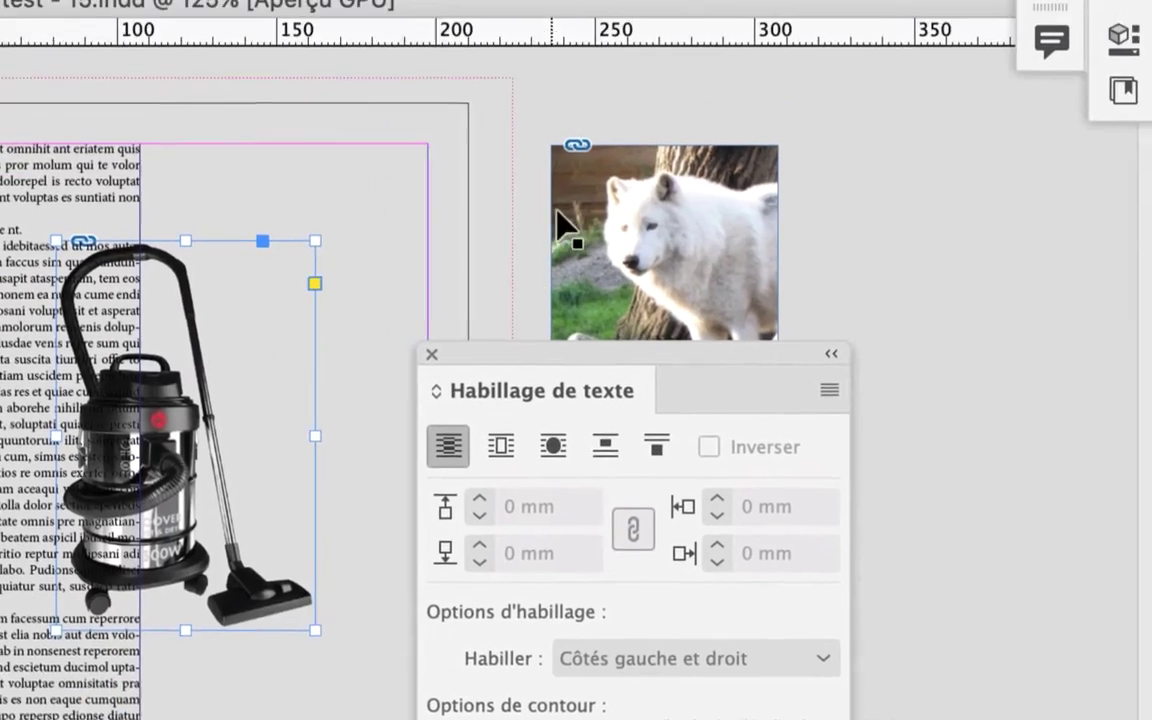
Step: Move the wolf photo further down the pasteboard and wrap text around the vacuum's bounding box
{"action": "left_click", "coordinate": [565, 220]}
{"action": "left_click_drag", "start_coordinate": [565, 220], "coordinate": [940, 517]}
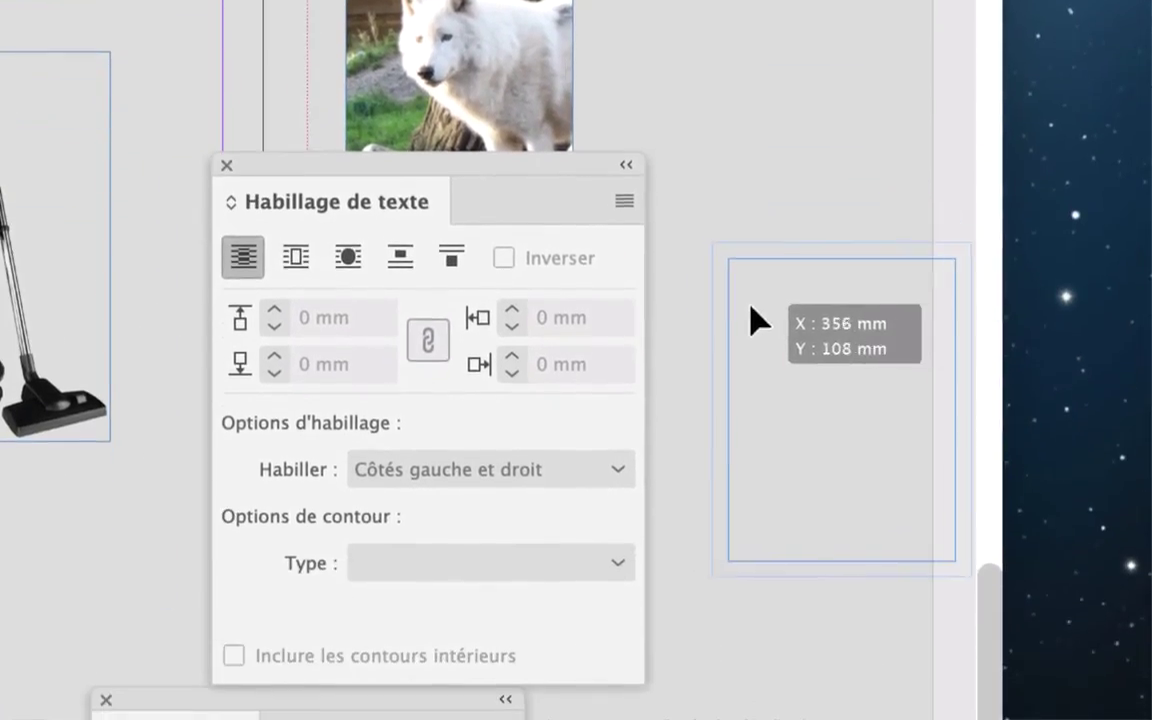
{"action": "left_click", "coordinate": [481, 457]}
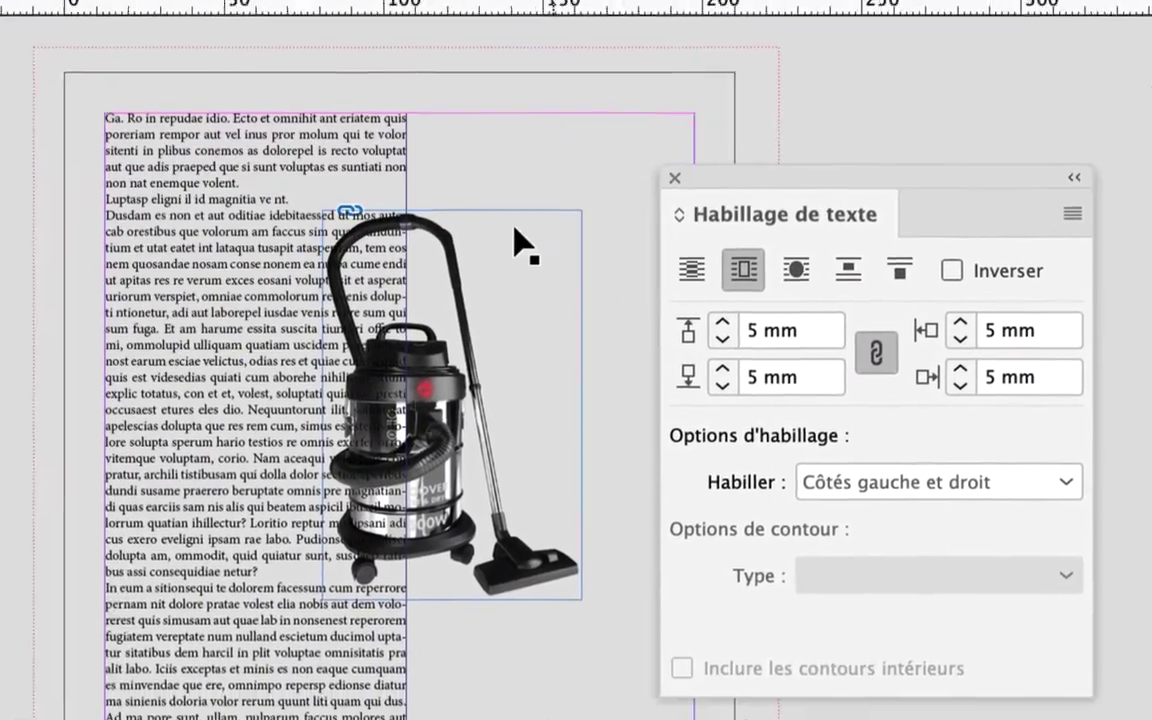
{"action": "left_click", "coordinate": [500, 232]}
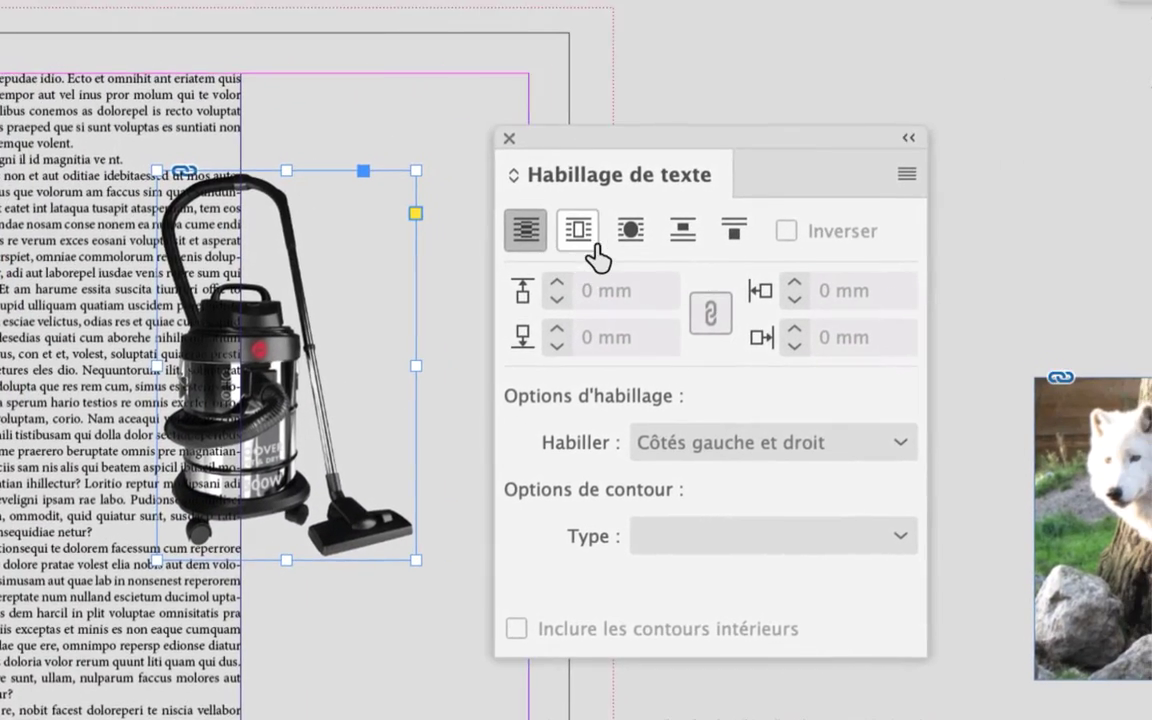
{"action": "left_click", "coordinate": [594, 250]}
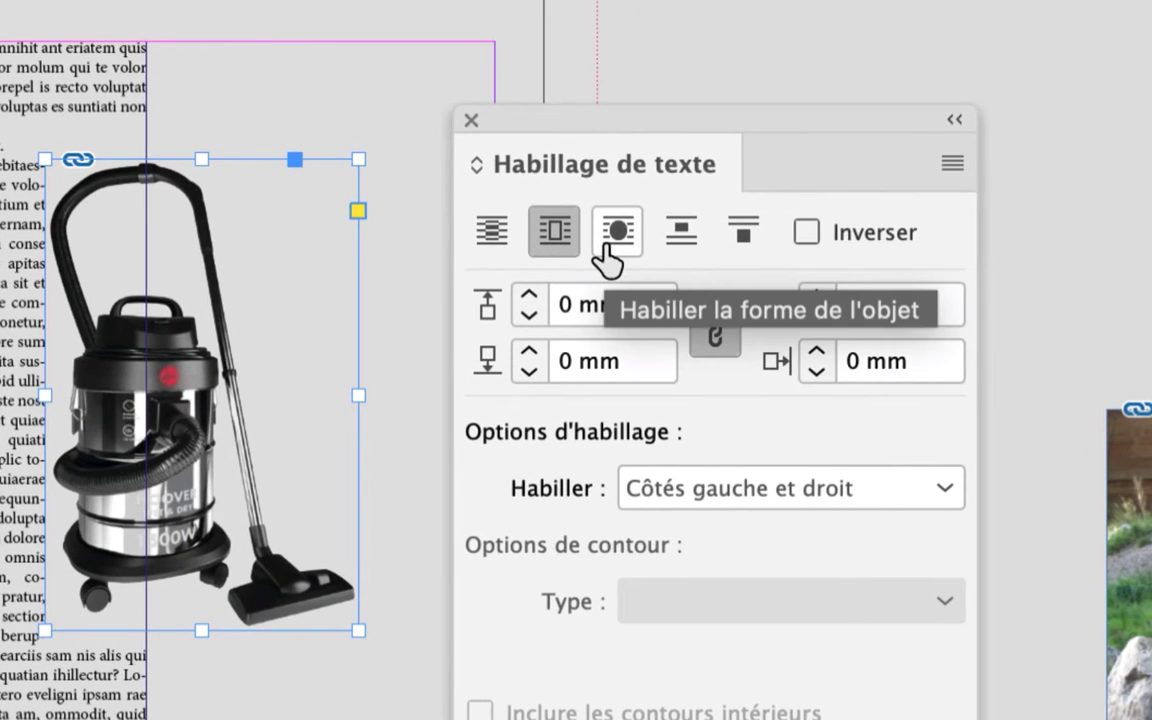
Step: Switch the vacuum's wrap to object shape with a Couche alpha contour using Transparence
{"action": "left_click", "coordinate": [606, 258]}
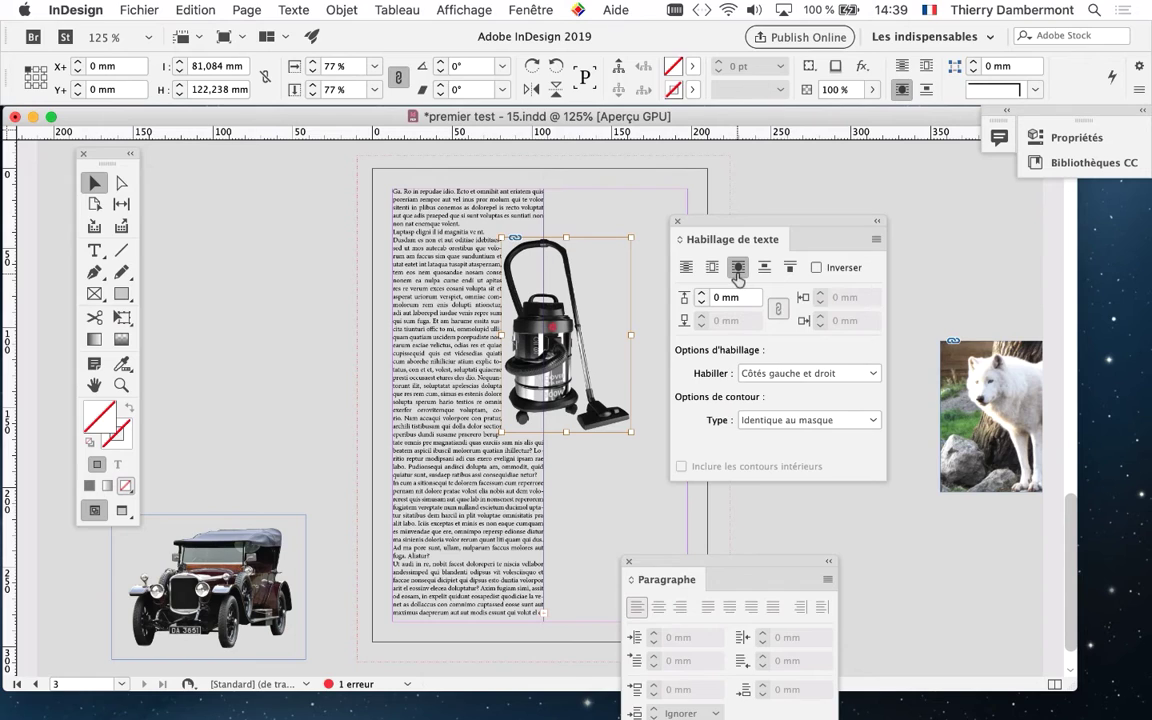
{"action": "left_click_drag", "start_coordinate": [704, 240], "coordinate": [682, 198]}
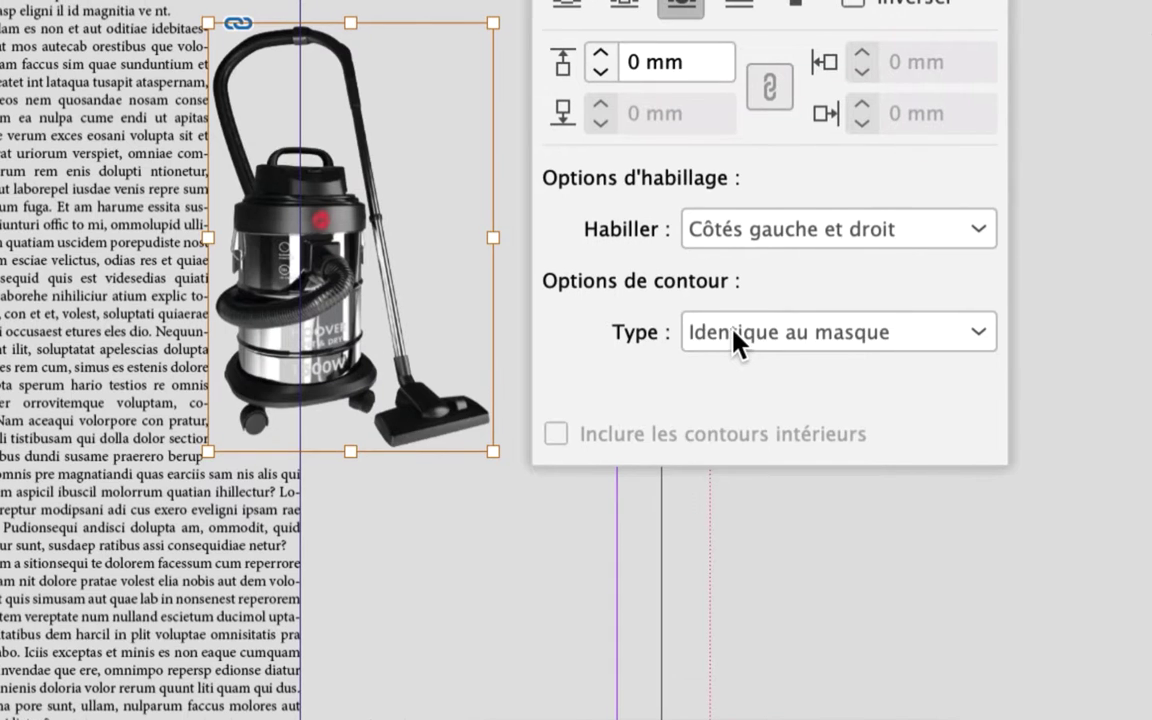
{"action": "left_click", "coordinate": [736, 341]}
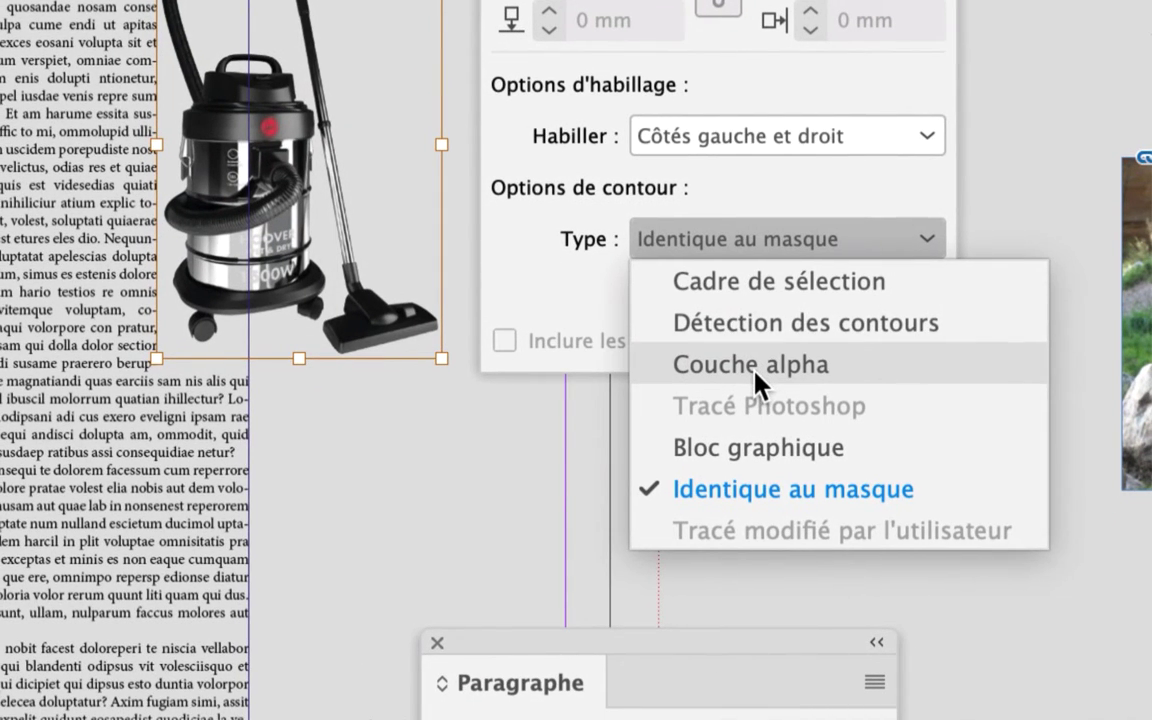
{"action": "left_click", "coordinate": [757, 372]}
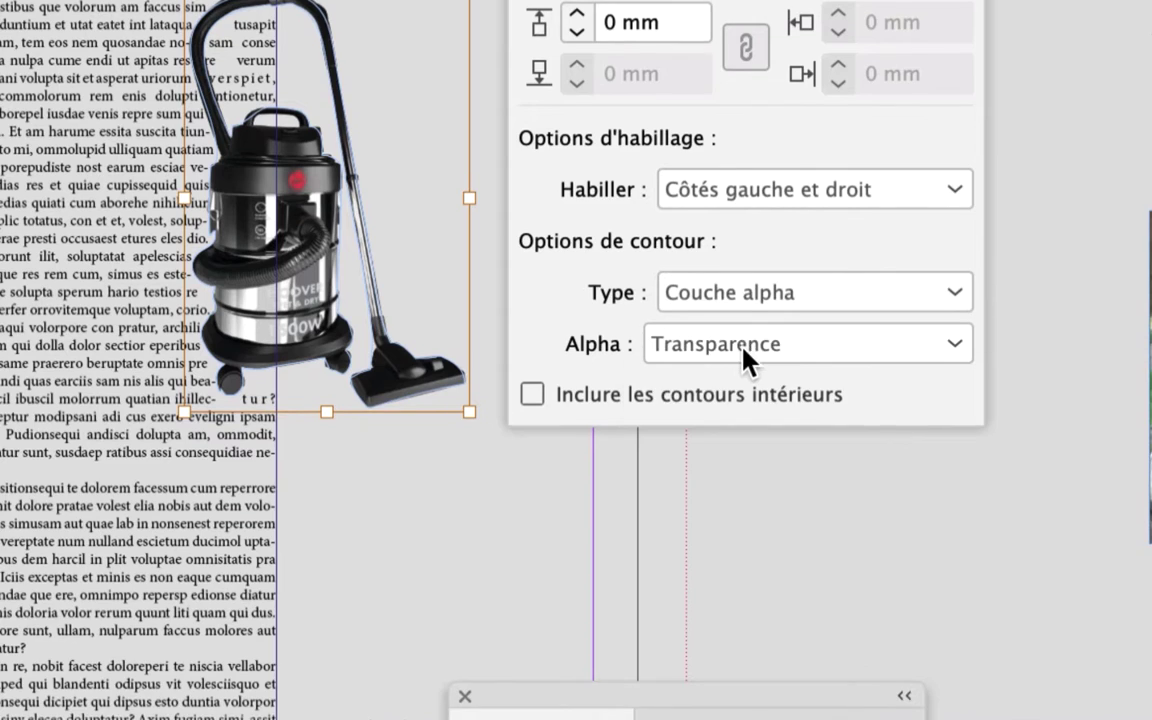
{"action": "left_click", "coordinate": [745, 376]}
{"action": "left_click", "coordinate": [738, 345]}
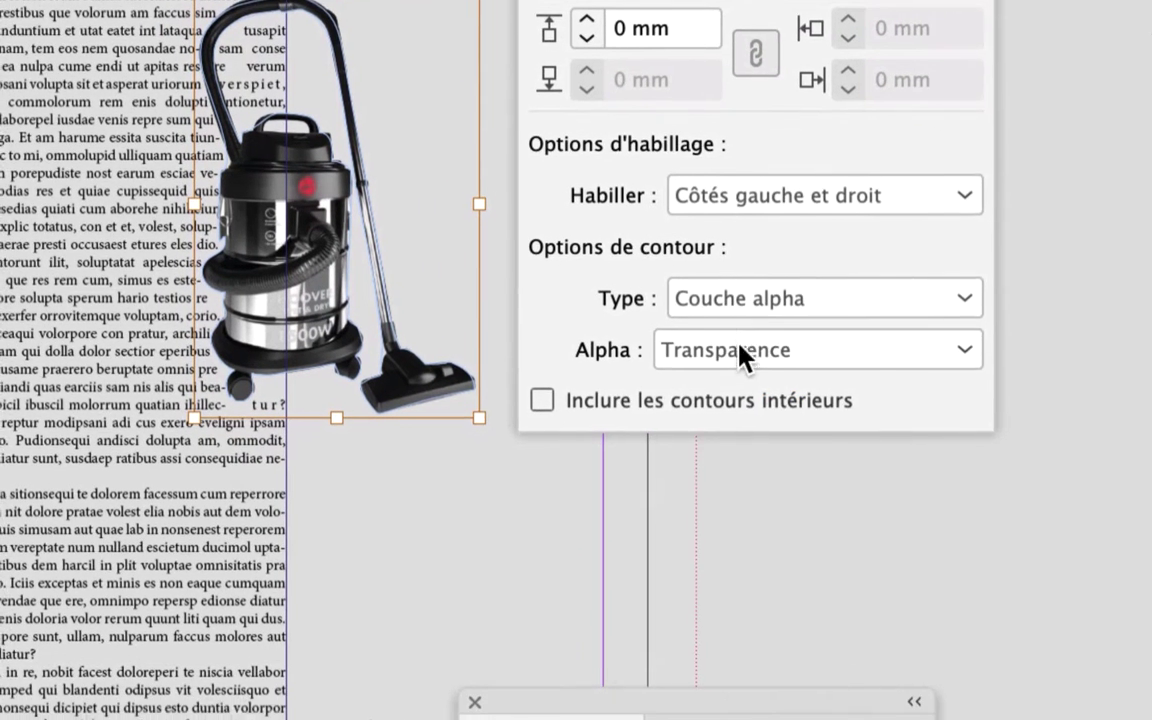
{"action": "left_click", "coordinate": [743, 355]}
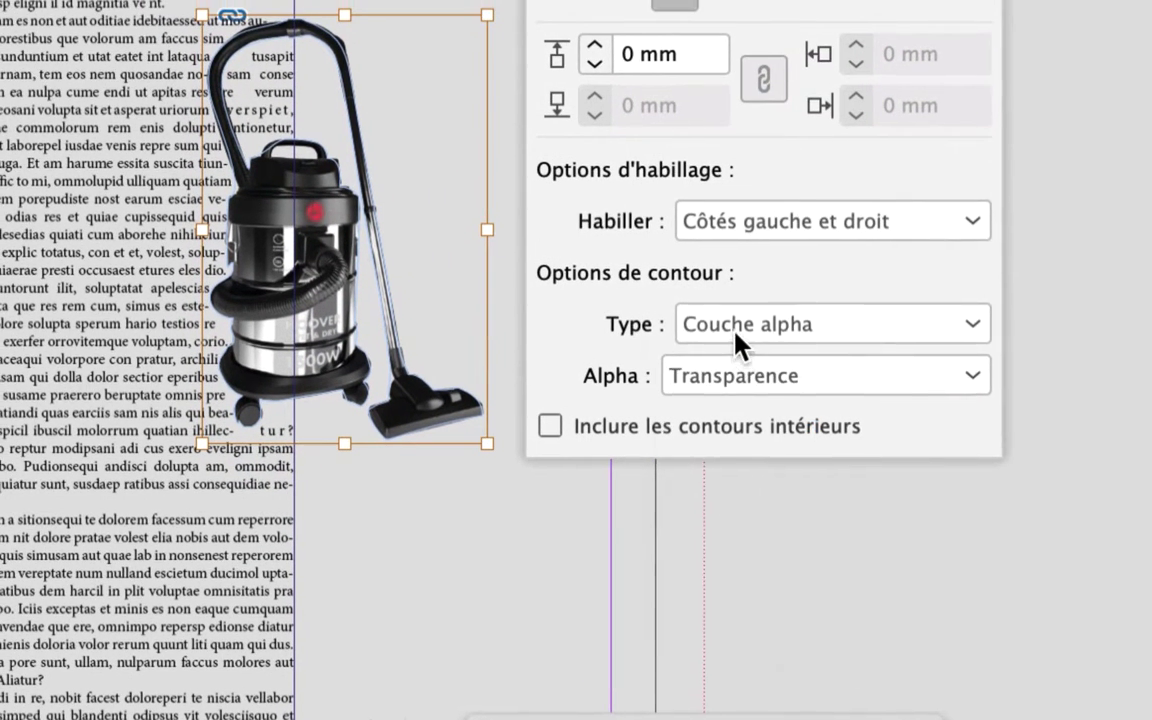
{"action": "left_click", "coordinate": [680, 296]}
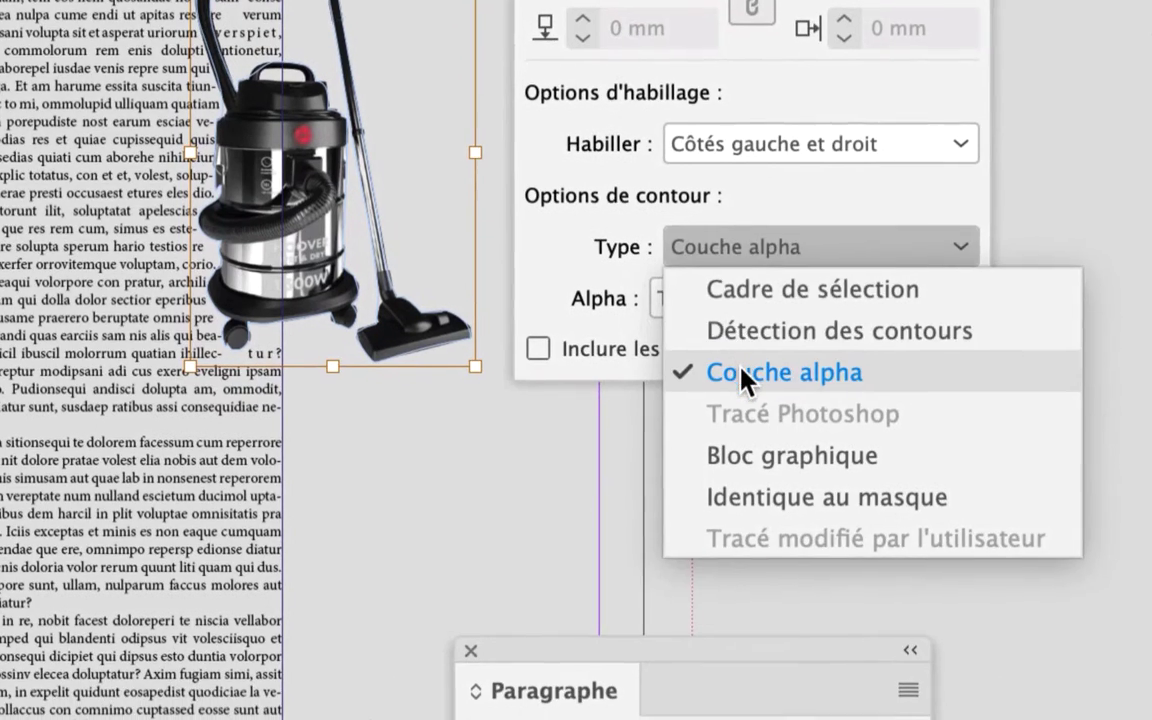
{"action": "left_click", "coordinate": [740, 416]}
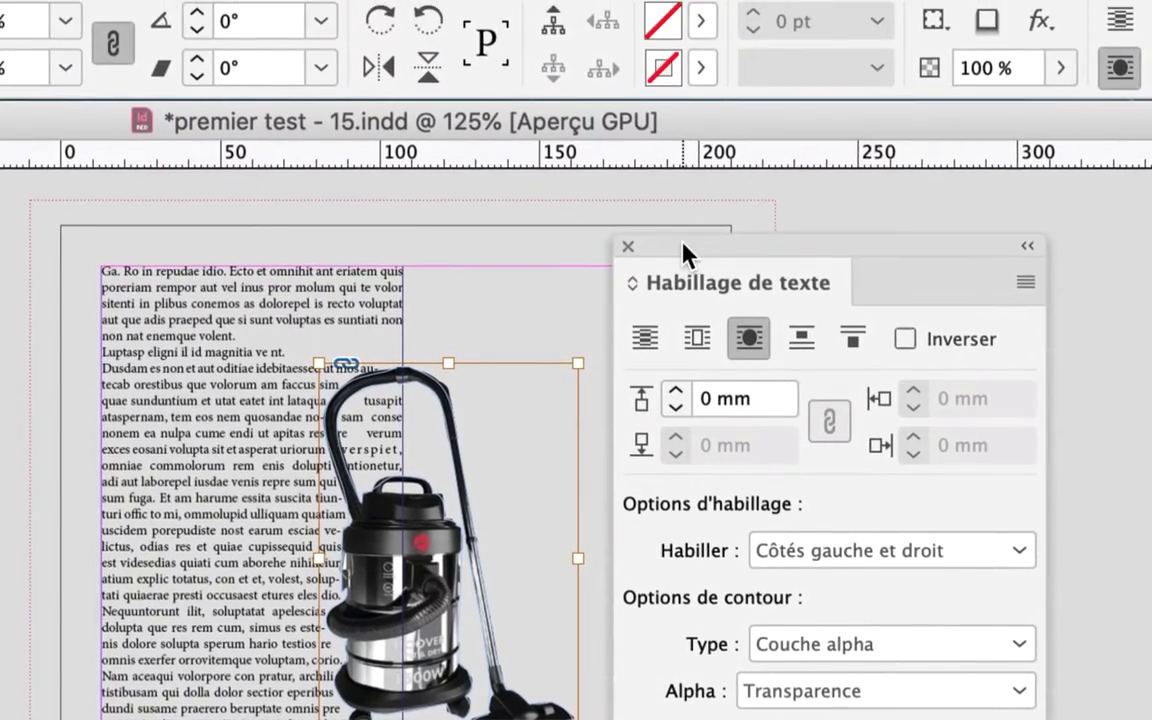
Step: Adjust the vacuum's wrap offset, trying 4 mm before settling on 3 mm
{"action": "left_click_drag", "start_coordinate": [683, 250], "coordinate": [621, 314]}
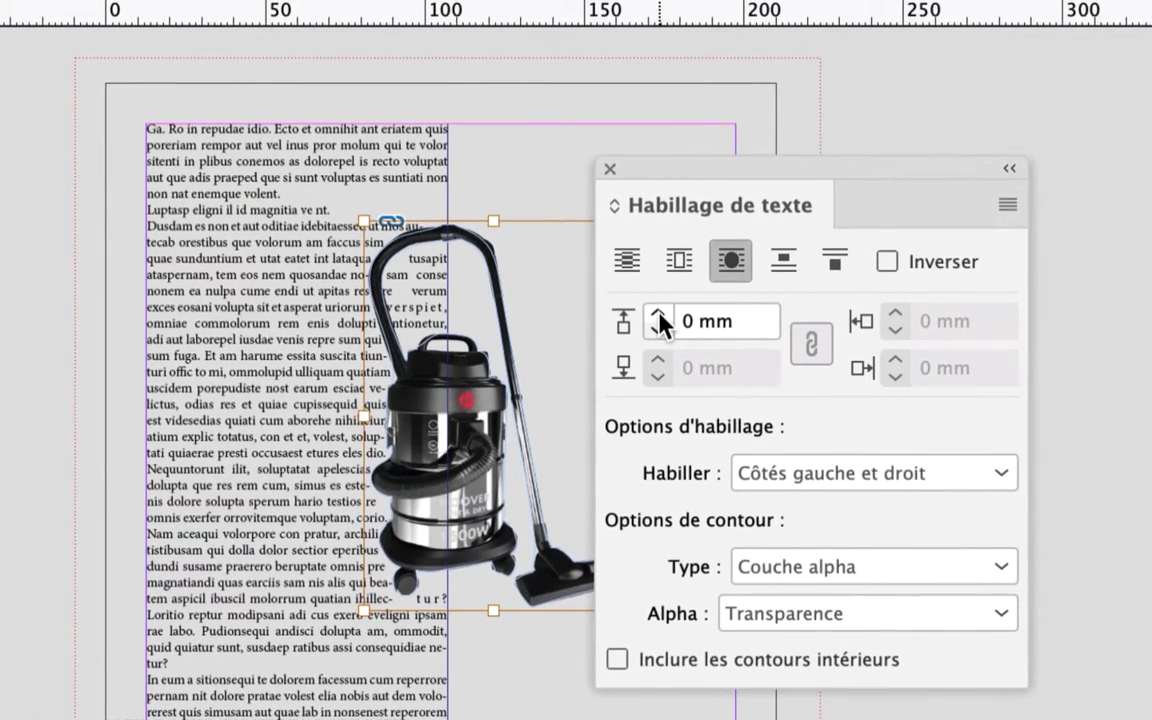
{"action": "left_click", "coordinate": [660, 313]}
{"action": "left_click", "coordinate": [660, 313]}
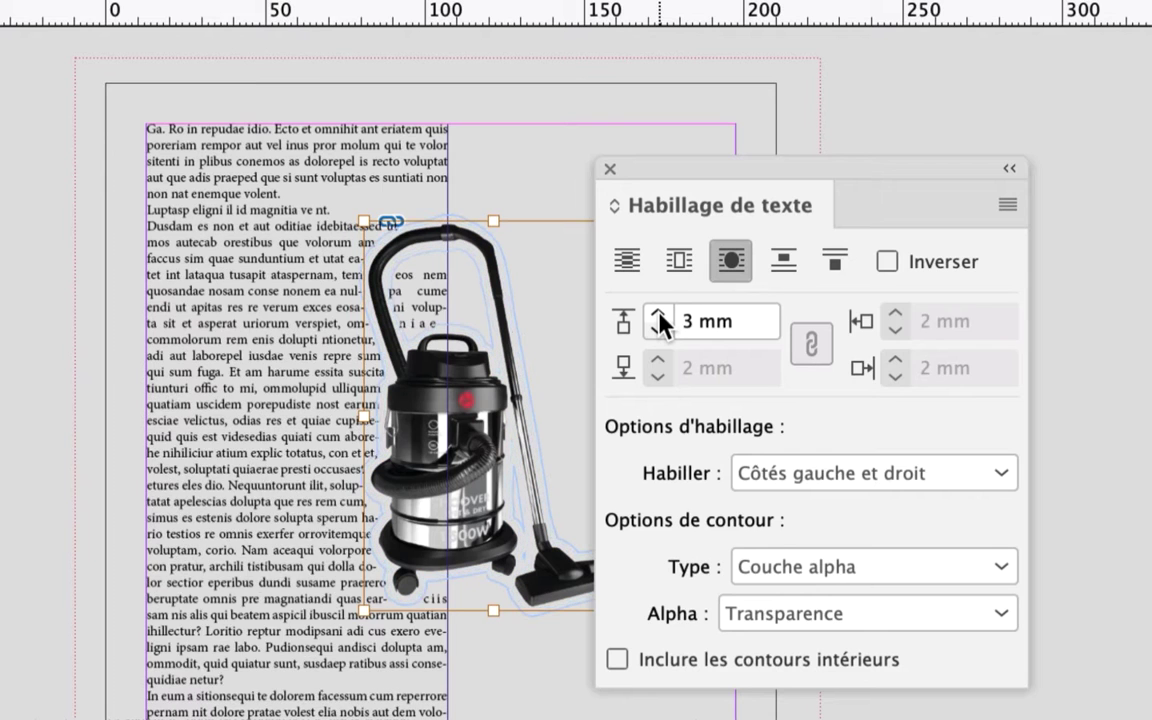
{"action": "left_click", "coordinate": [660, 313]}
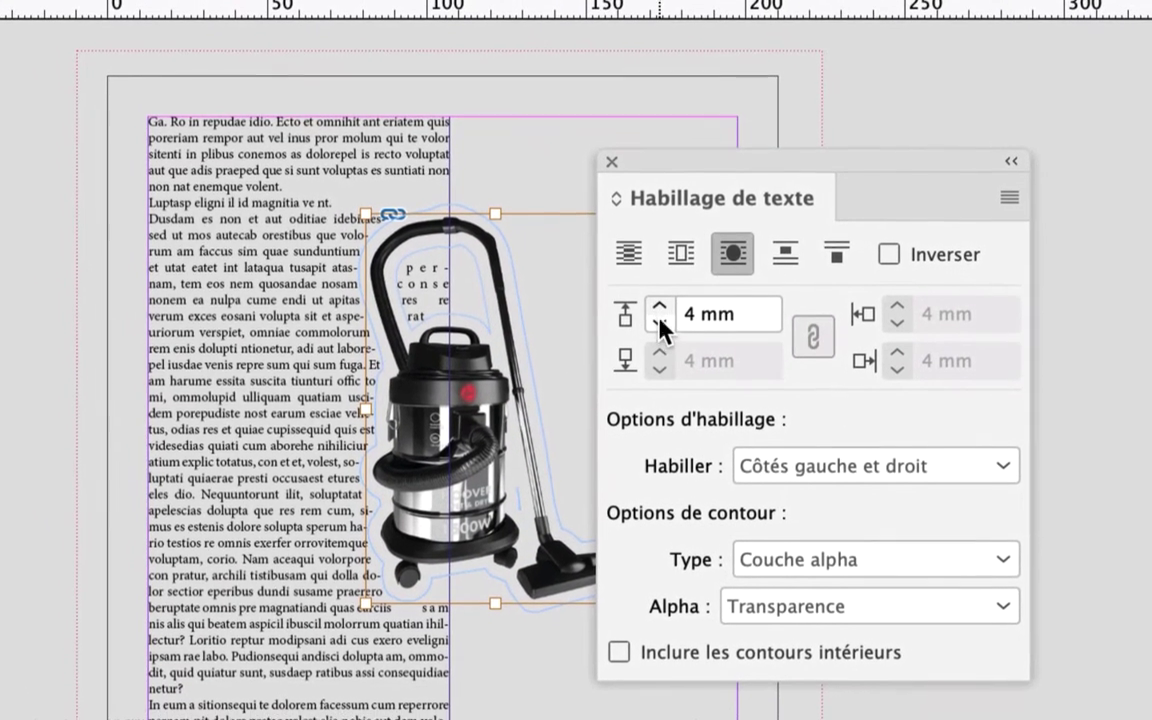
{"action": "left_click", "coordinate": [660, 322]}
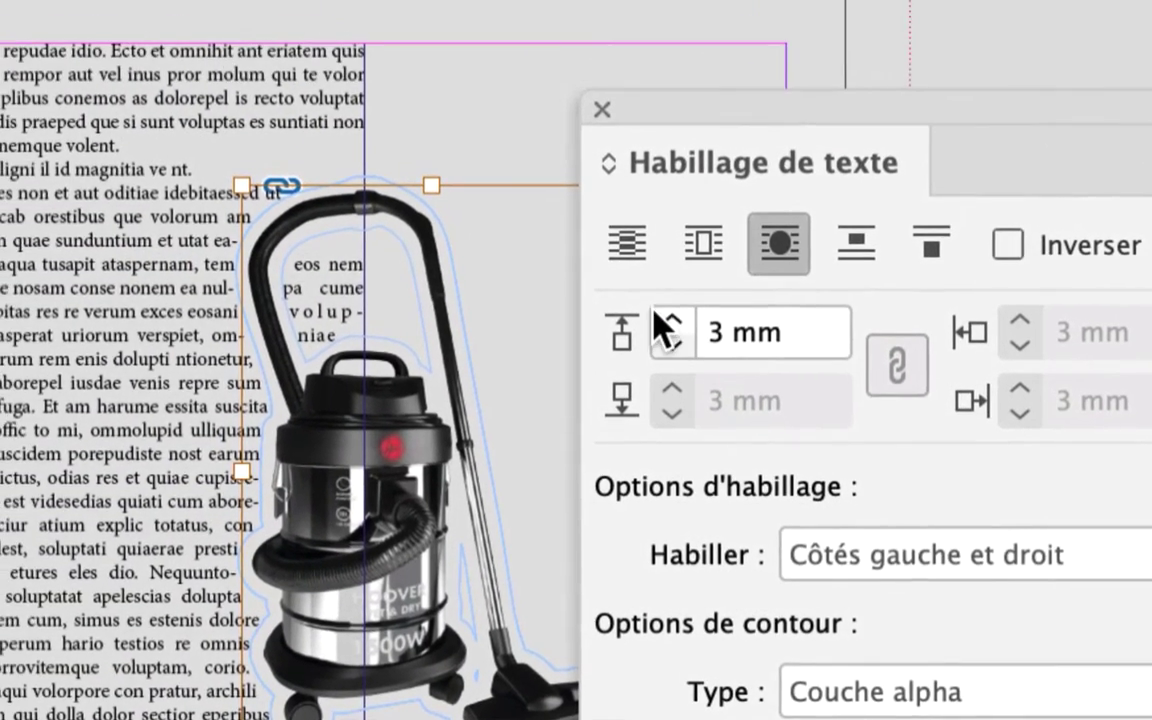
{"action": "left_click", "coordinate": [660, 314]}
{"action": "left_click", "coordinate": [660, 336]}
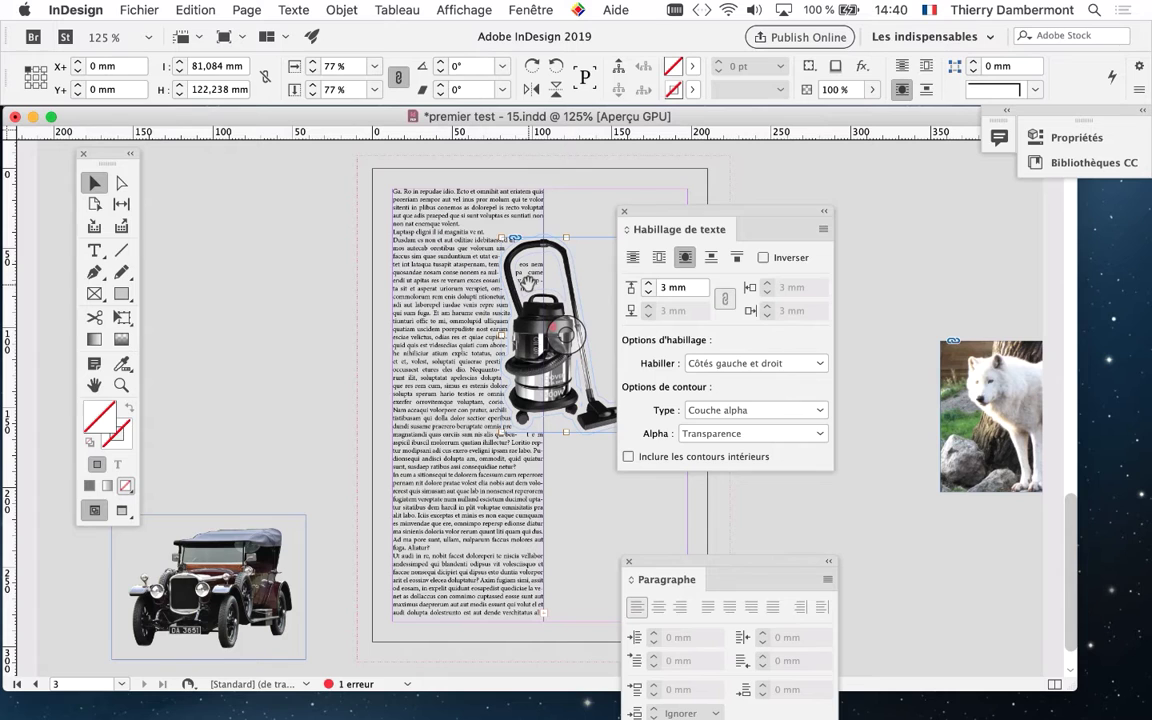
Step: Zoom to 200% and drag the vacuum to X 77,5 mm, Y 70,762 mm over the column
{"action": "left_click_drag", "start_coordinate": [675, 215], "coordinate": [795, 212]}
{"action": "key", "text": "super+equal"}
{"action": "key", "text": "super+equal"}
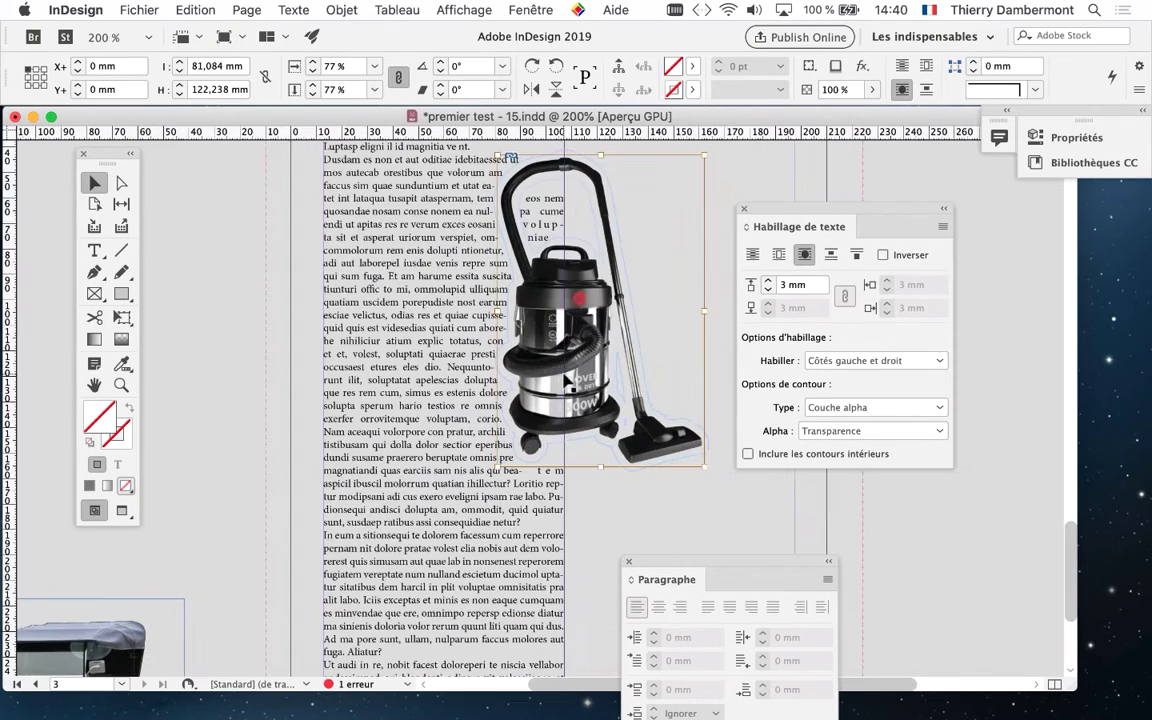
{"action": "left_click", "coordinate": [283, 270]}
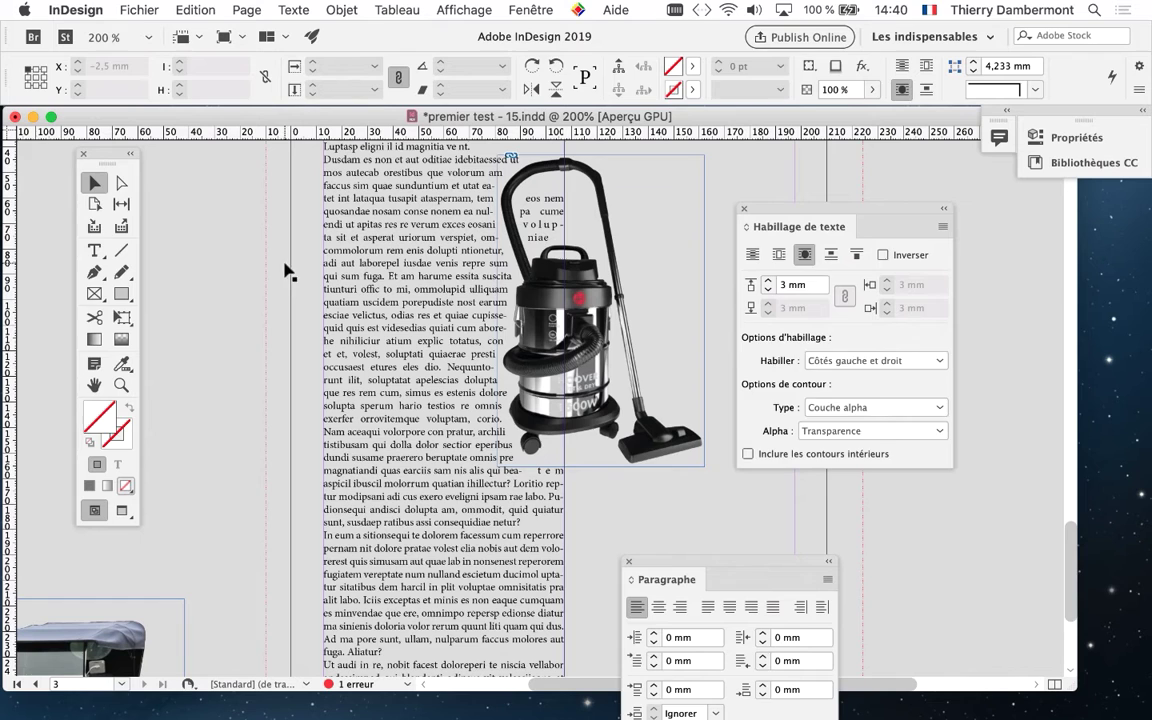
{"action": "left_click", "coordinate": [575, 240]}
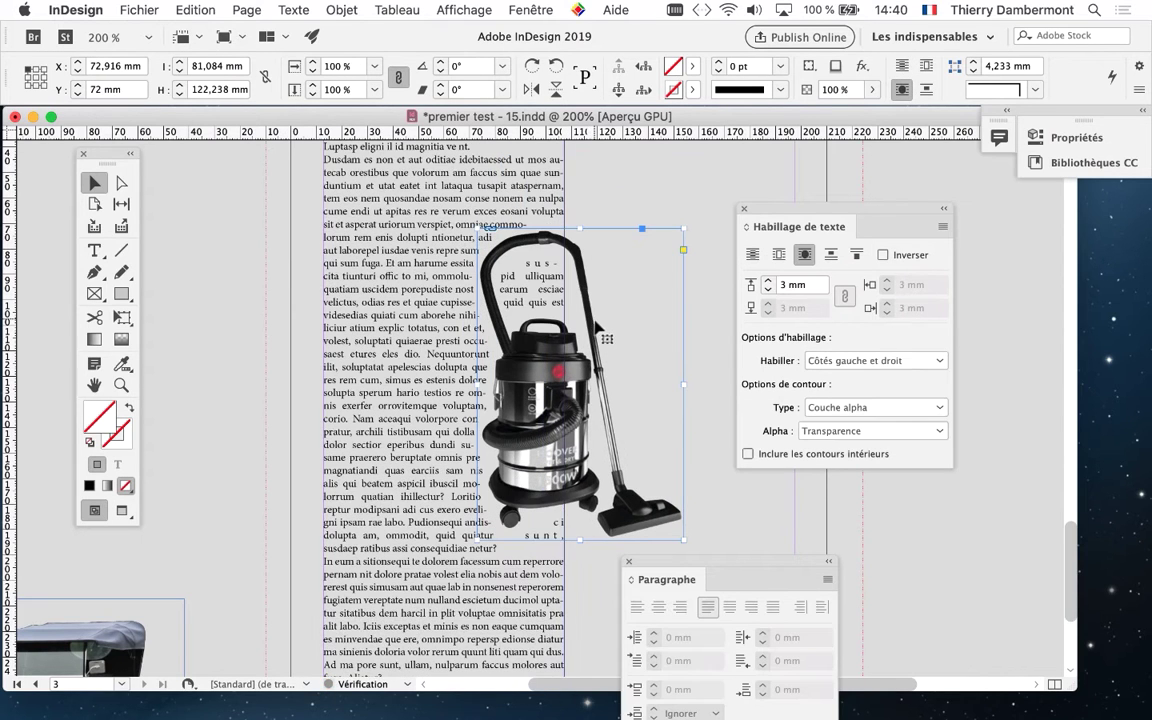
{"action": "mouse_move", "coordinate": [584, 328]}
{"action": "left_mouse_down"}
{"action": "mouse_move", "coordinate": [558, 298]}
{"action": "mouse_move", "coordinate": [534, 318]}
{"action": "mouse_move", "coordinate": [535, 365]}
{"action": "mouse_move", "coordinate": [560, 370]}
{"action": "left_mouse_up"}
{"action": "mouse_move", "coordinate": [580, 380]}
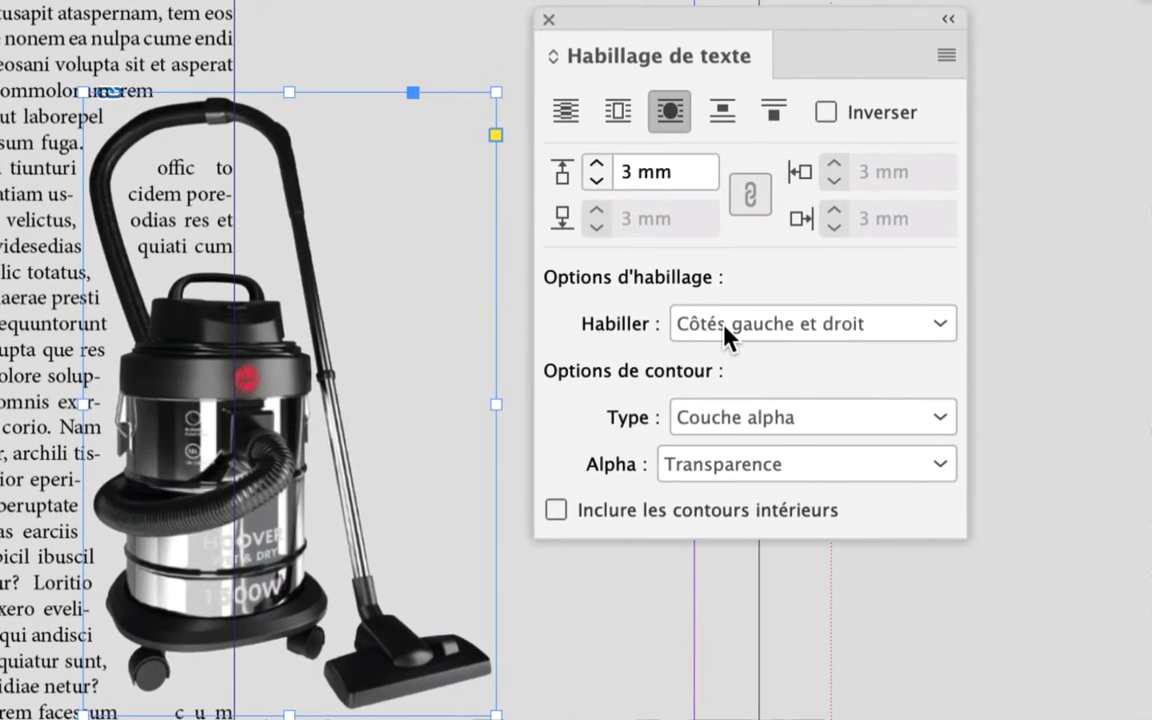
Step: Set the vacuum's Wrap To option to Plus grande zone (Largest Area)
{"action": "left_click", "coordinate": [728, 335]}
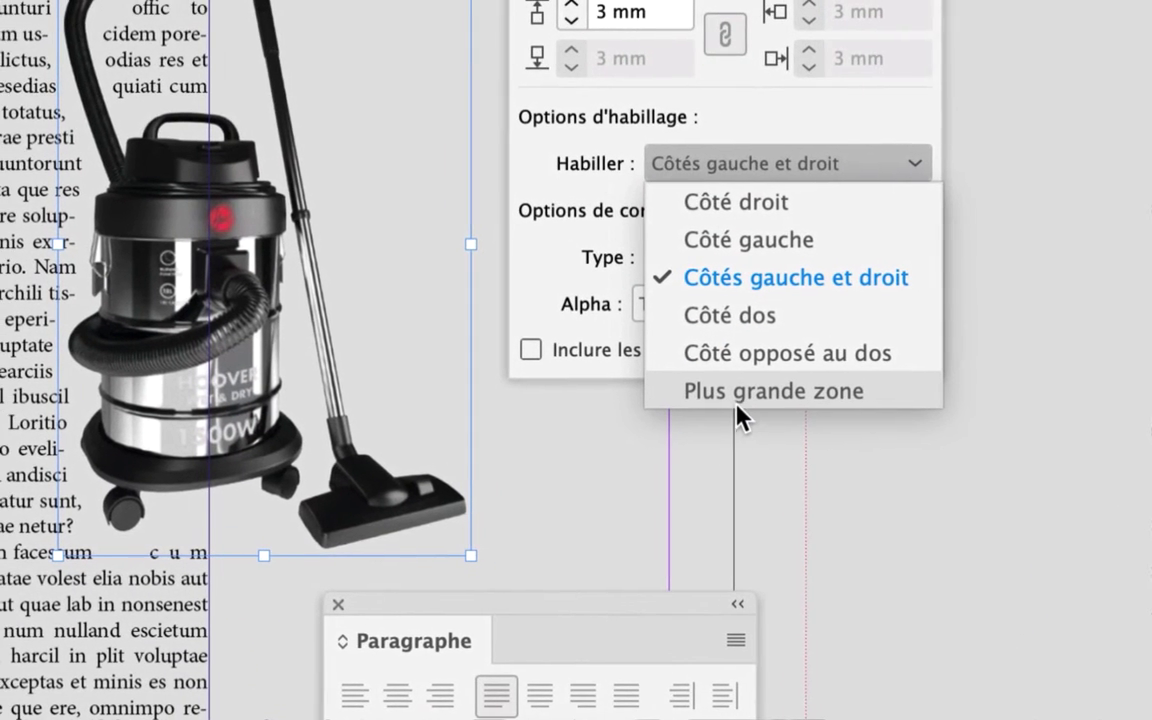
{"action": "left_click", "coordinate": [739, 398]}
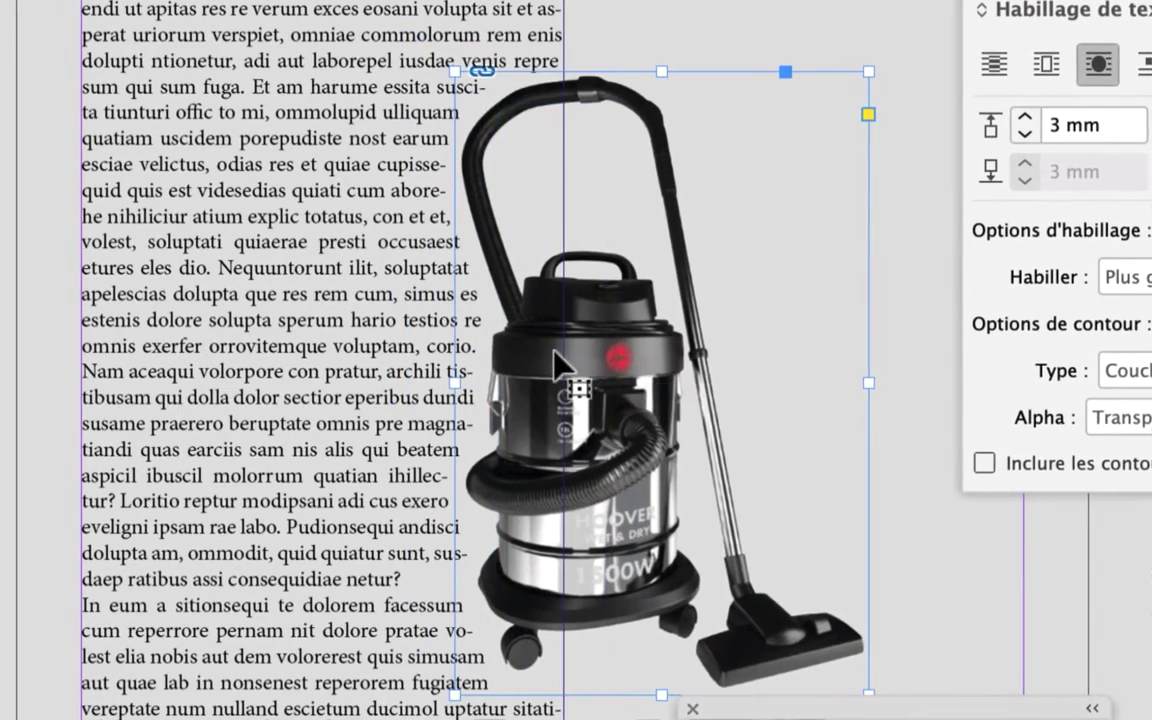
Step: Zoom to 150% and preview the page without guides to check the vacuum's wrap
{"action": "left_click_drag", "start_coordinate": [556, 365], "coordinate": [556, 340]}
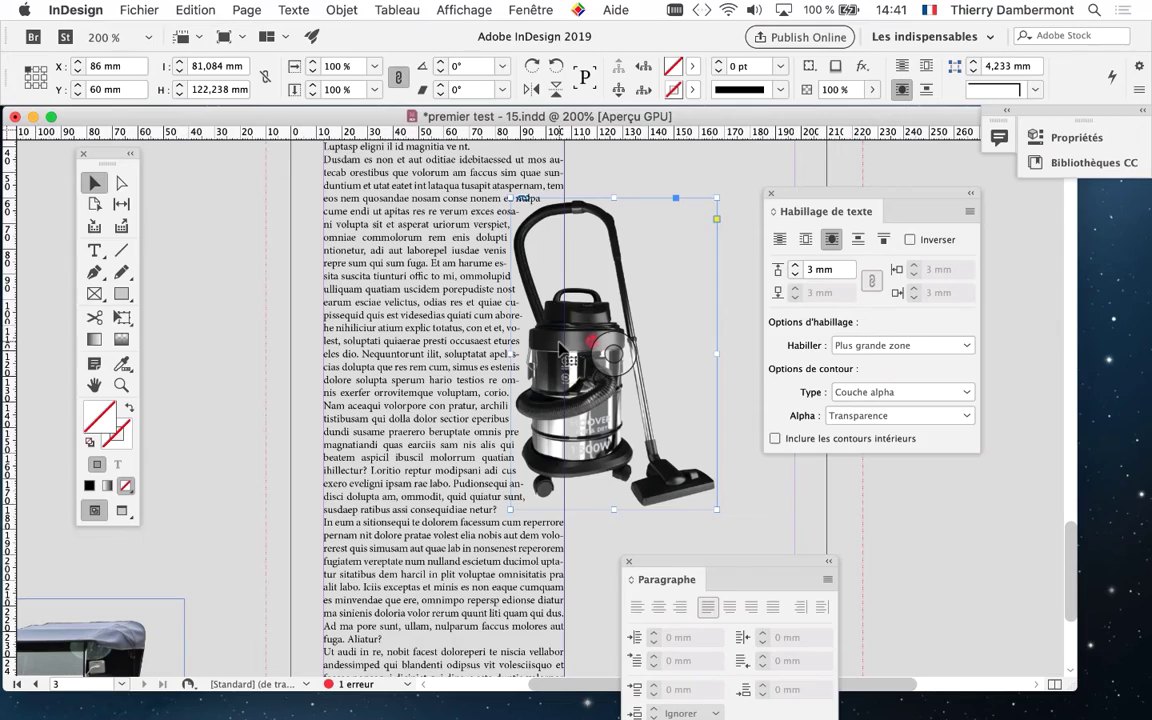
{"action": "key", "text": "super+minus"}
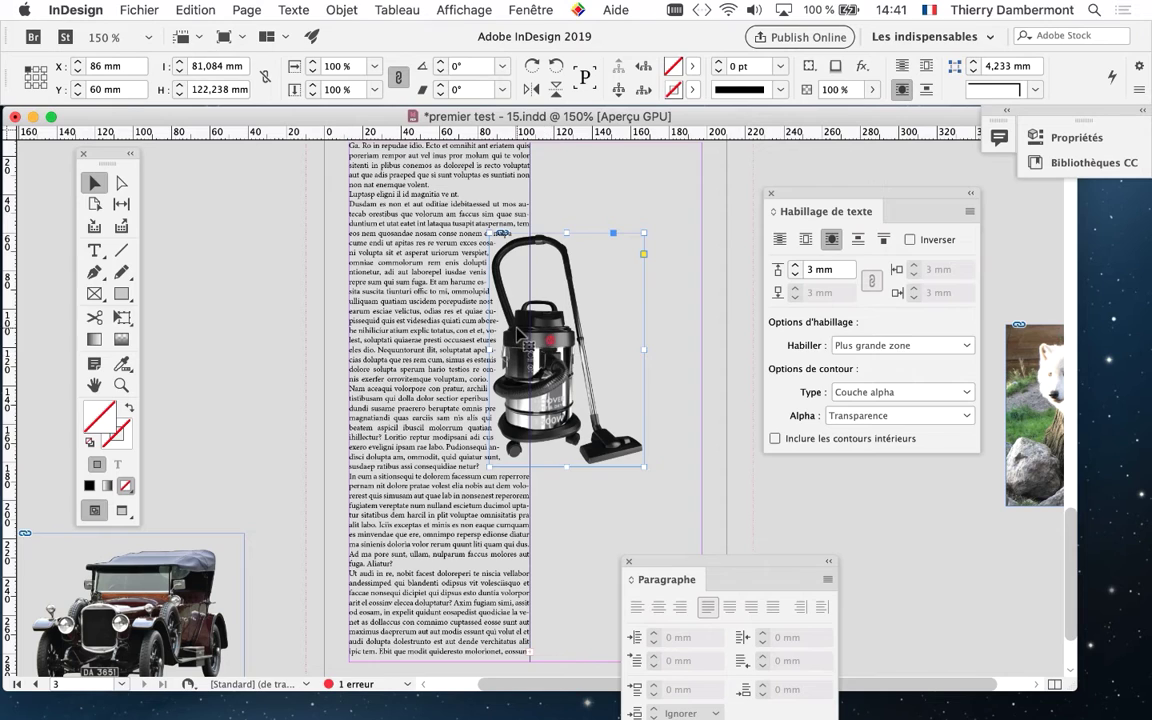
{"action": "key", "text": "super+z"}
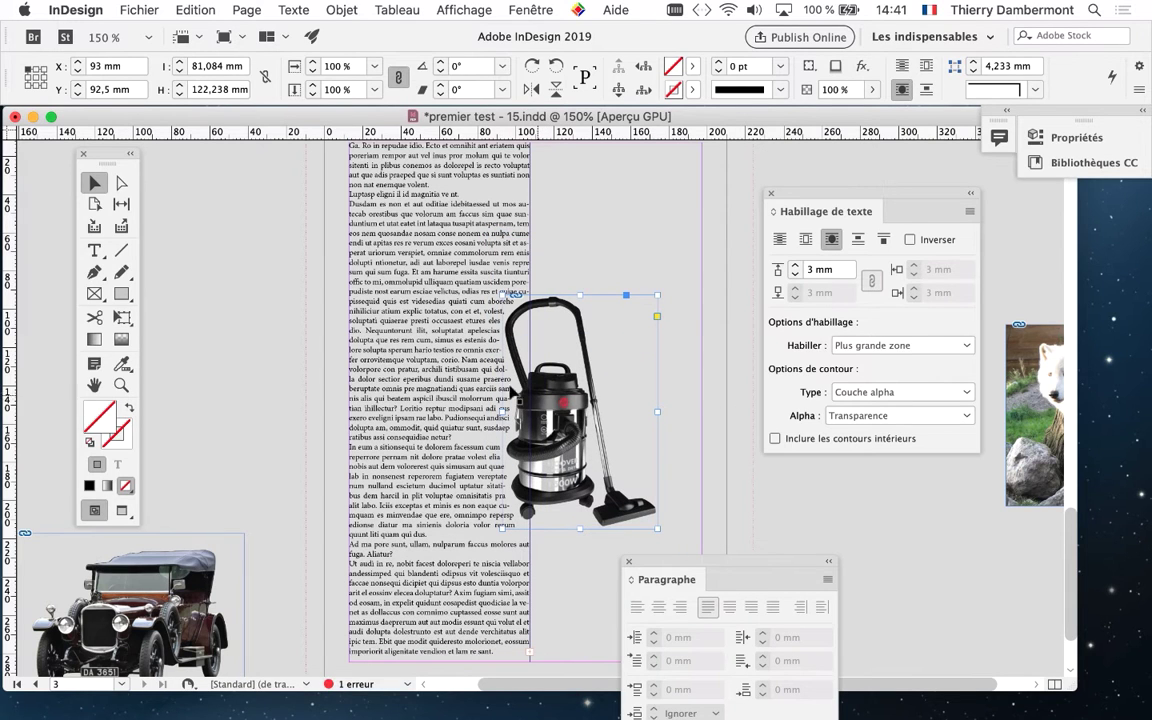
{"action": "left_click_drag", "start_coordinate": [104, 153], "coordinate": [231, 155]}
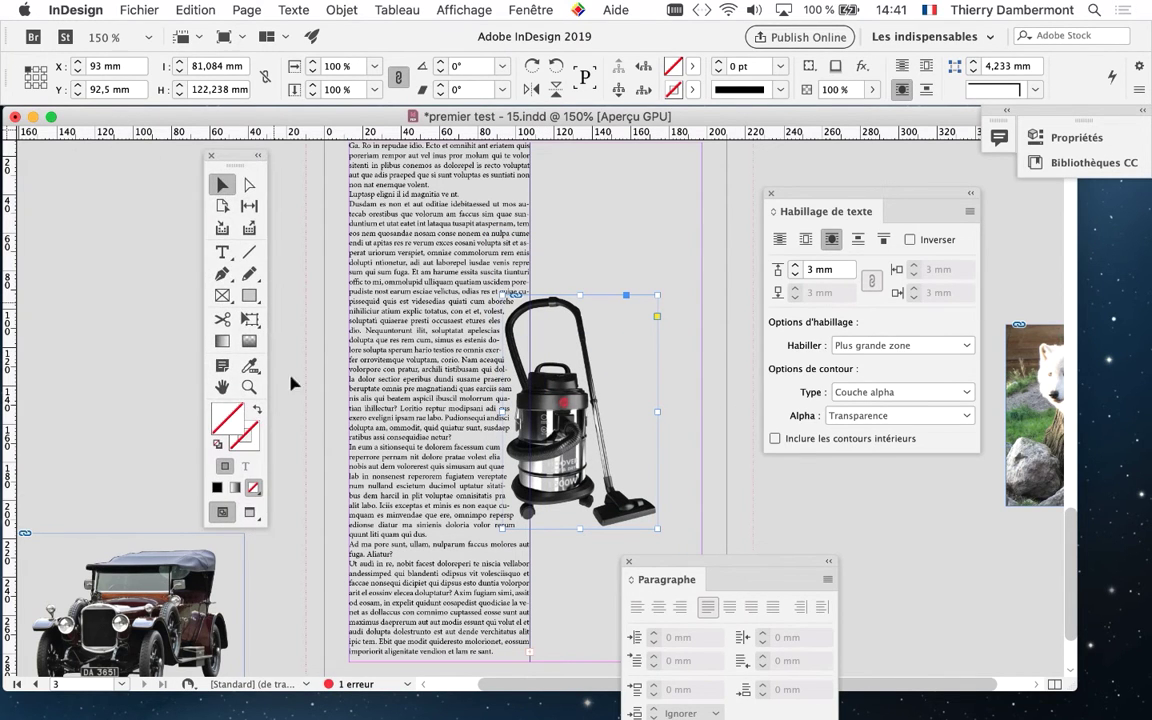
{"action": "left_click", "coordinate": [252, 513]}
{"action": "left_click", "coordinate": [285, 428]}
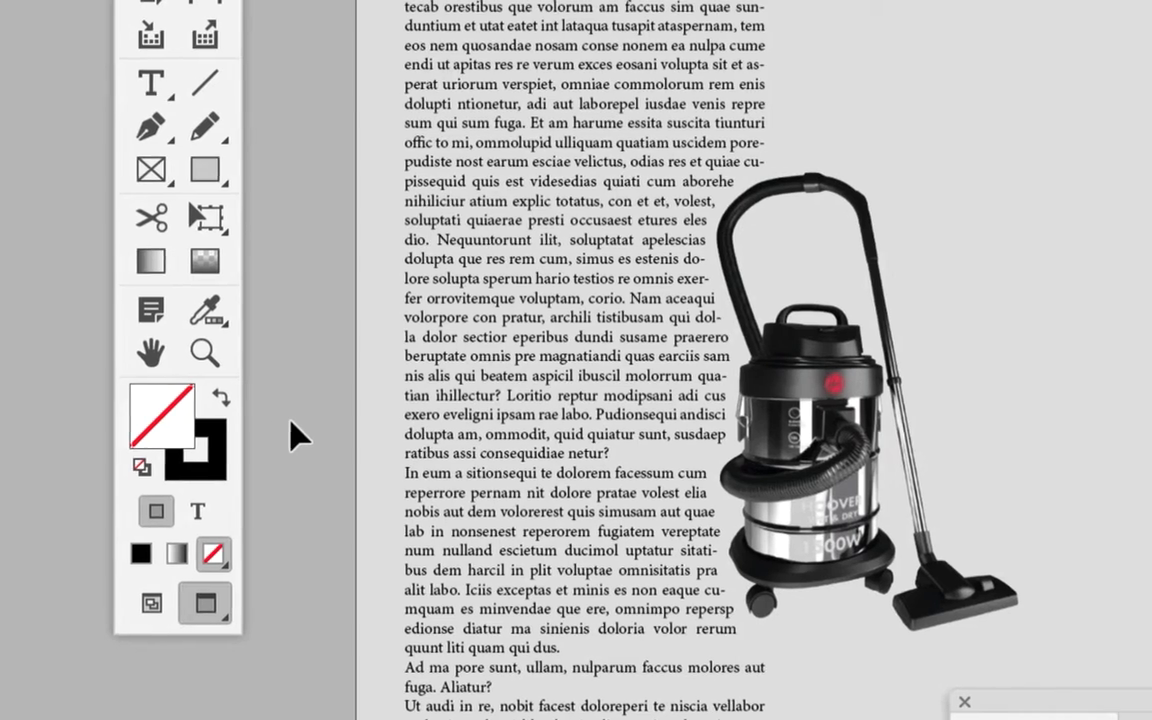
{"action": "left_click", "coordinate": [537, 402]}
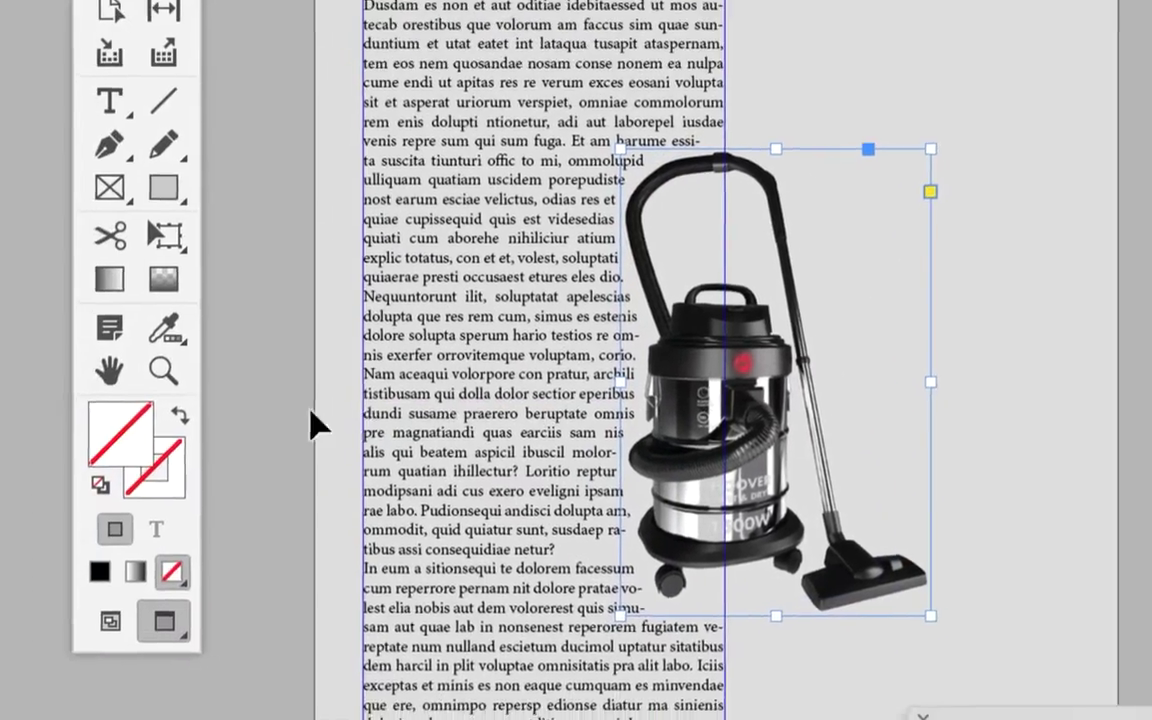
{"action": "left_click", "coordinate": [300, 428]}
{"action": "key", "text": "d"}
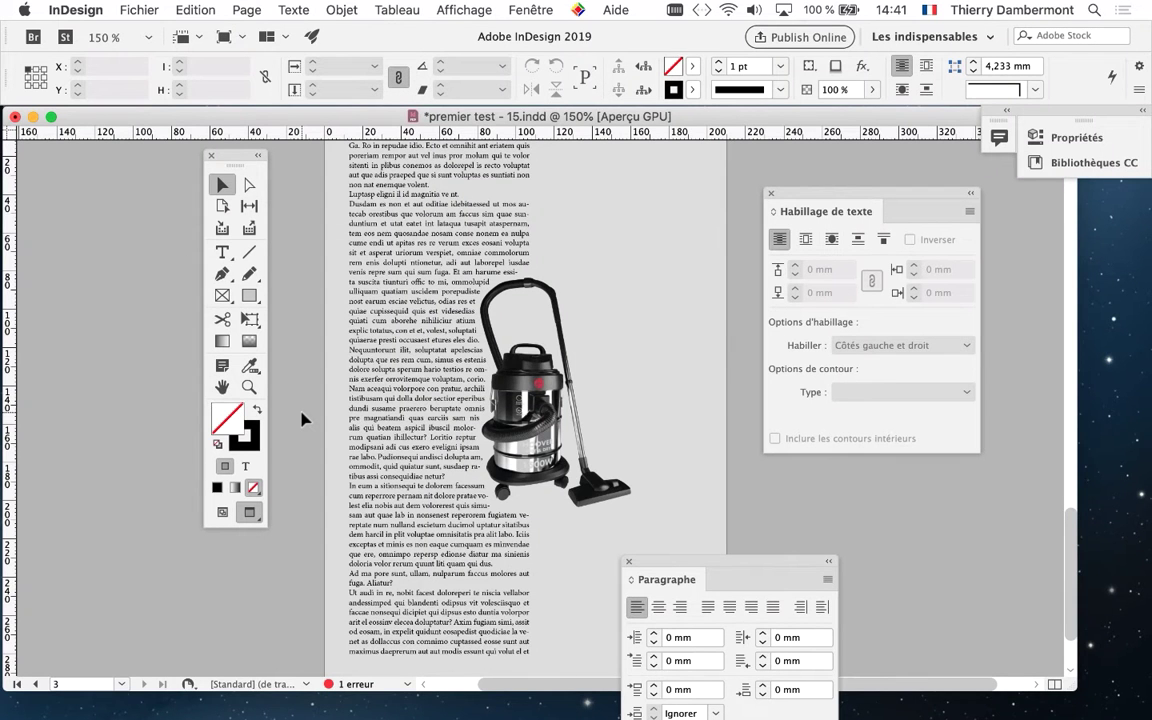
Step: Nudge the vacuum up to X 82,916 mm and shift the text frame to X 164 mm
{"action": "left_click", "coordinate": [528, 412]}
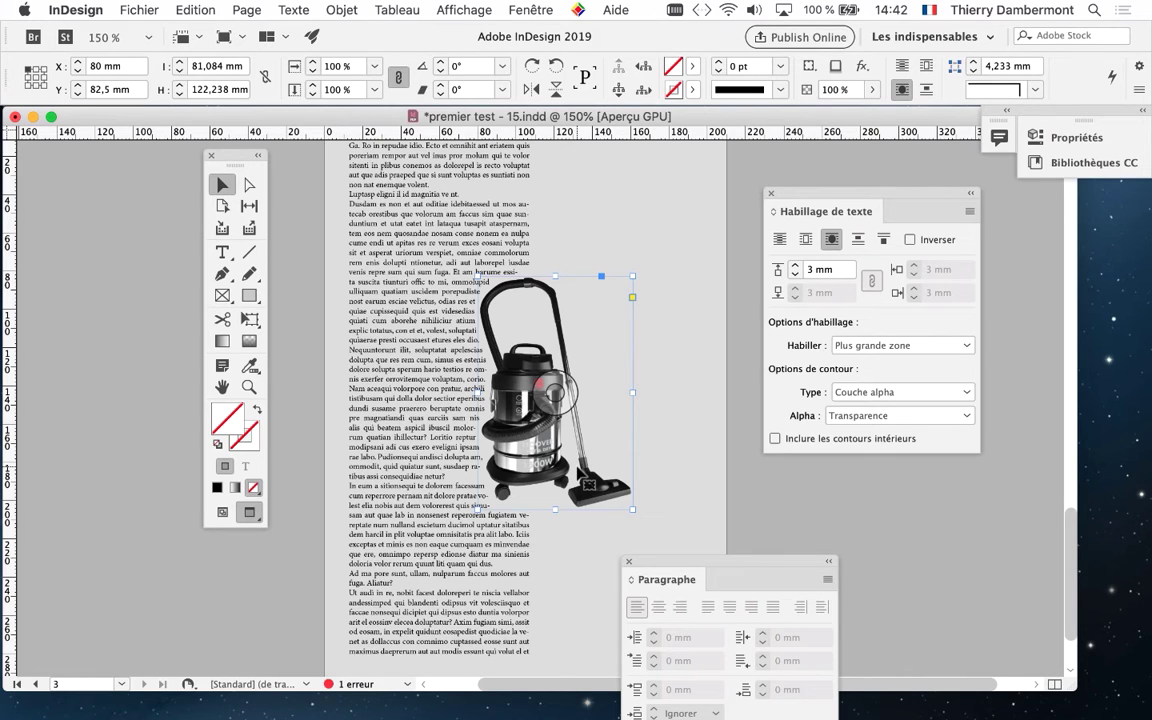
{"action": "left_click_drag", "start_coordinate": [560, 458], "coordinate": [568, 443]}
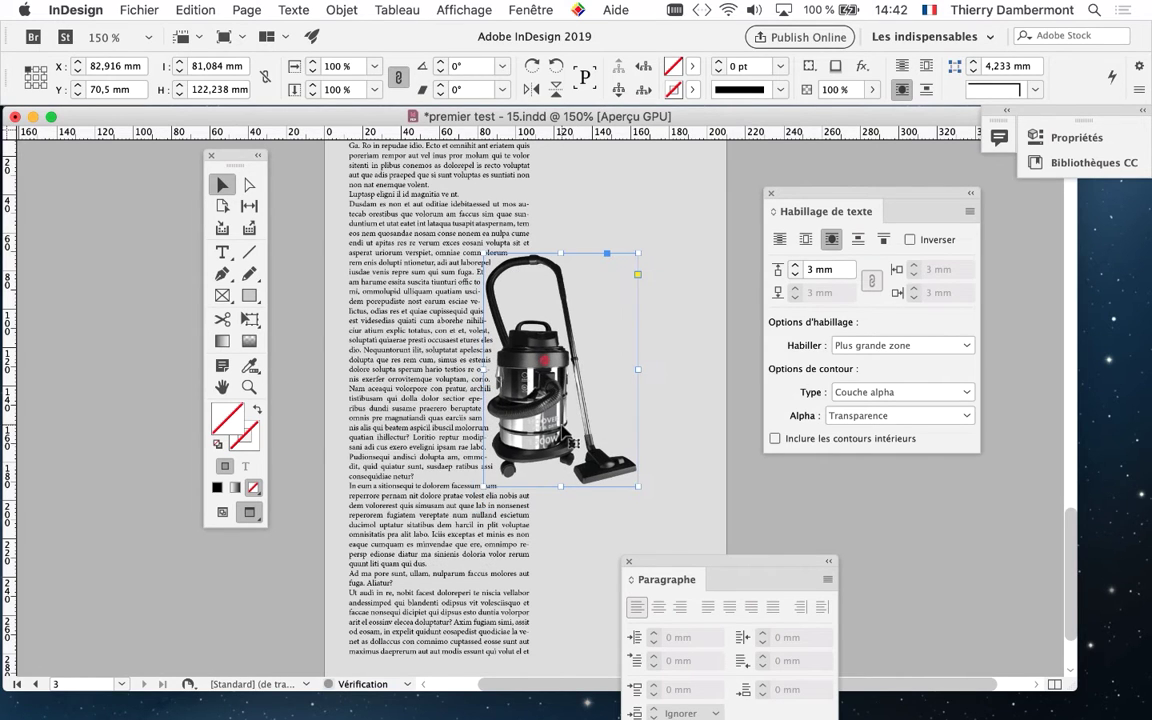
{"action": "left_click_drag", "start_coordinate": [776, 211], "coordinate": [968, 449]}
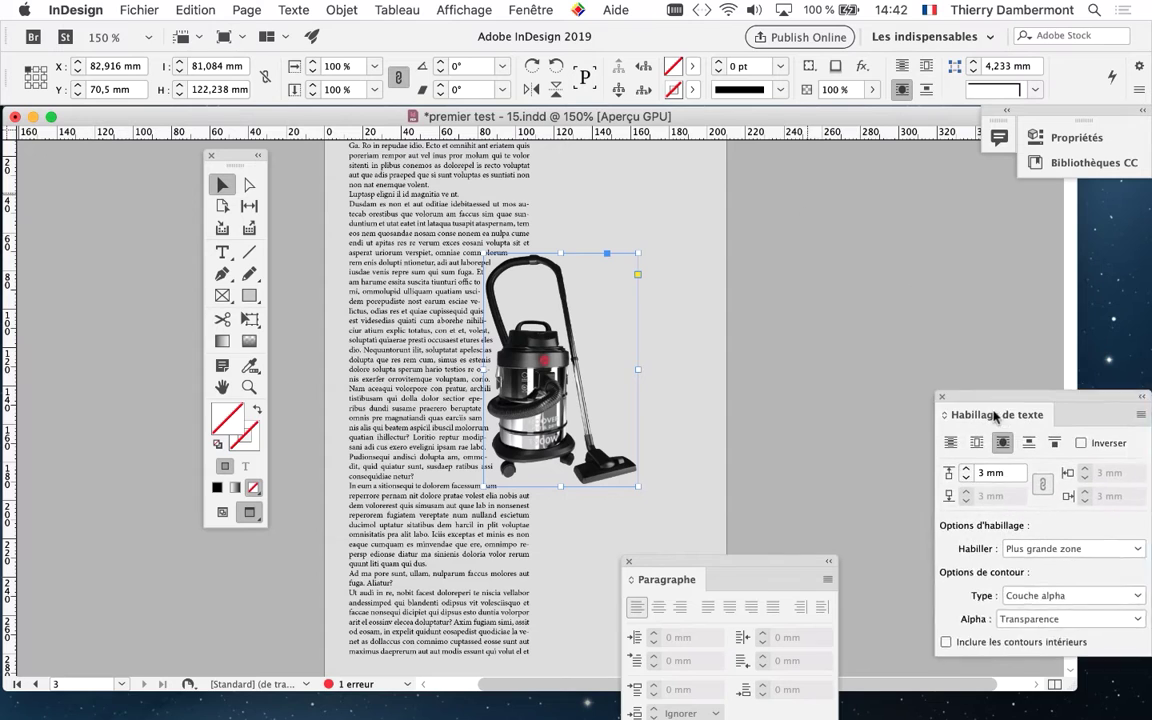
{"action": "left_click_drag", "start_coordinate": [531, 290], "coordinate": [820, 290]}
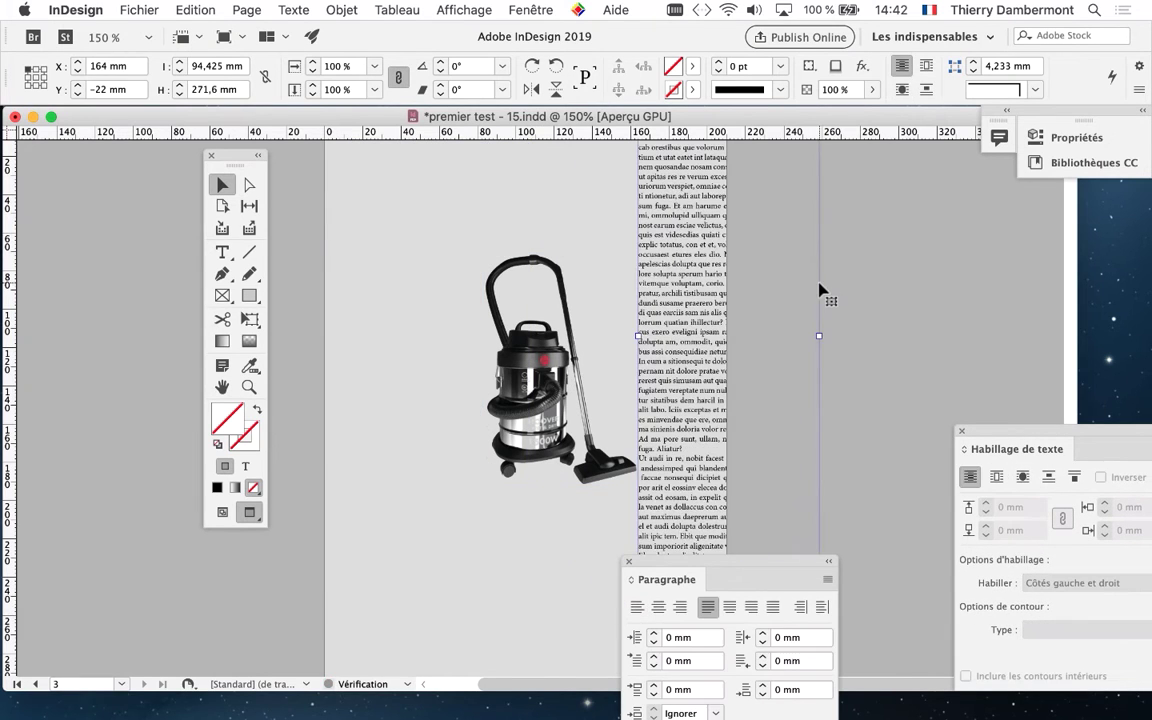
Step: Undo the frame move, zoom to 125%, park the vacuum on the pasteboard and restore Normal view
{"action": "key", "text": "super+z"}
{"action": "key", "text": "super+minus"}
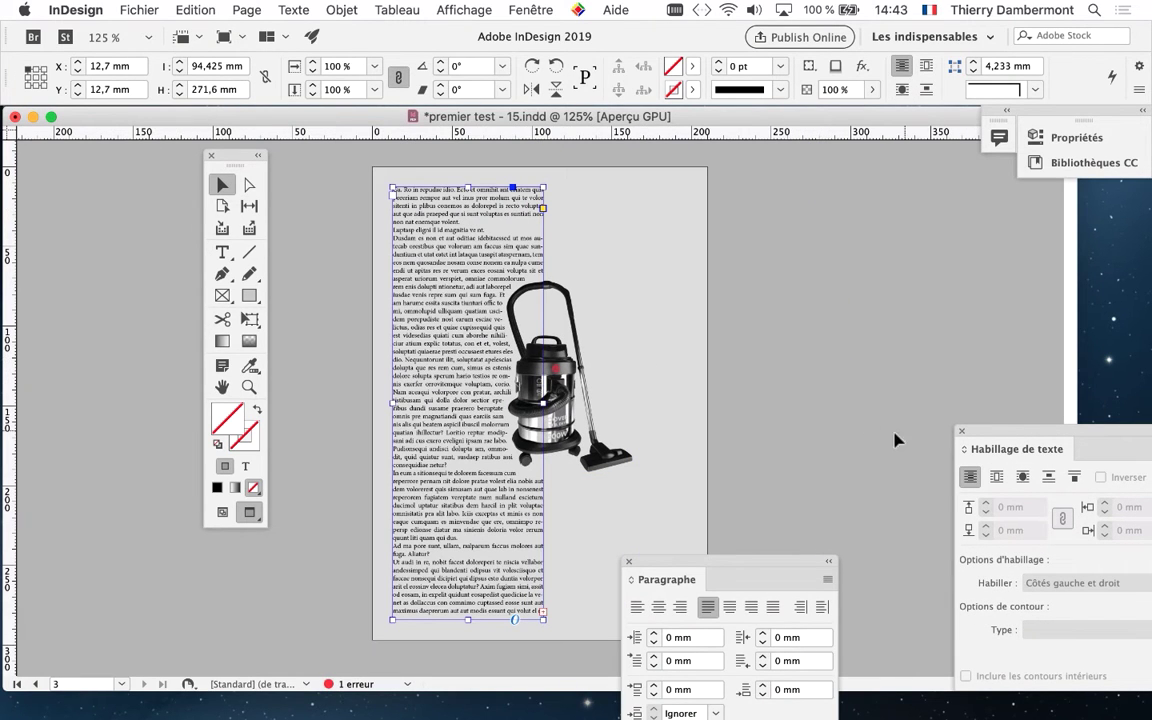
{"action": "mouse_move", "coordinate": [602, 445]}
{"action": "left_mouse_down"}
{"action": "mouse_move", "coordinate": [778, 451]}
{"action": "mouse_move", "coordinate": [829, 607]}
{"action": "left_mouse_up"}
{"action": "left_click", "coordinate": [224, 512]}
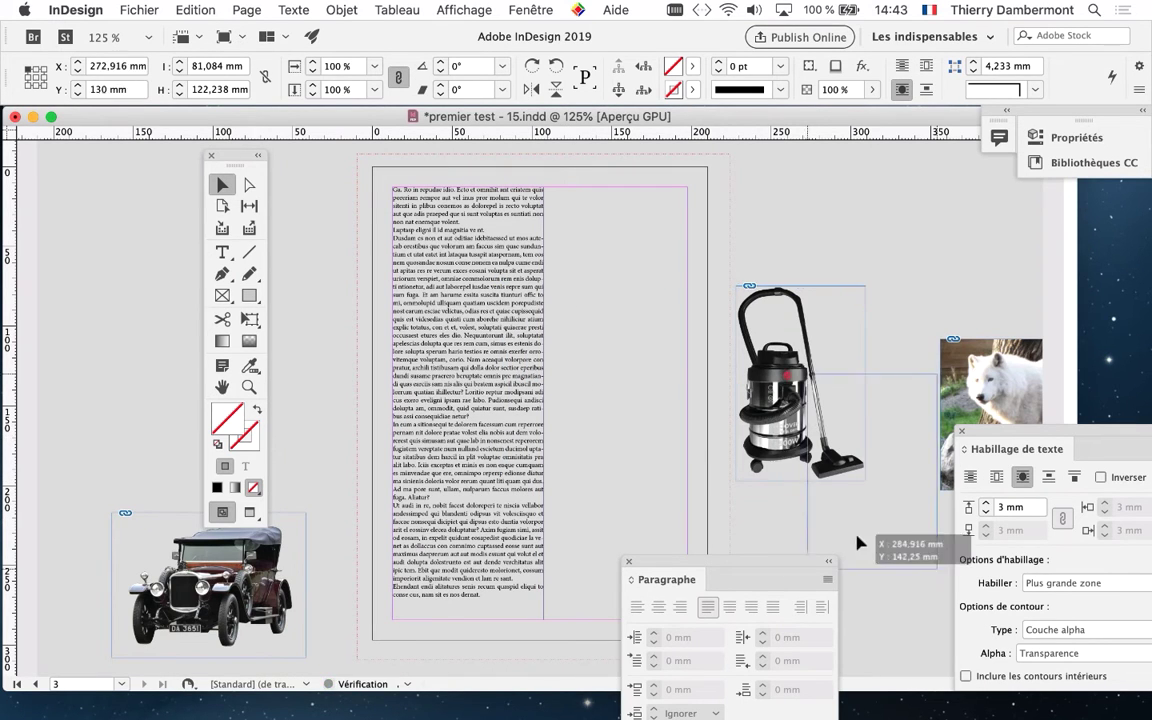
{"action": "mouse_move", "coordinate": [825, 456]}
{"action": "left_mouse_down"}
{"action": "mouse_move", "coordinate": [766, 368]}
{"action": "mouse_move", "coordinate": [822, 558]}
{"action": "left_mouse_up"}
{"action": "left_click", "coordinate": [629, 563]}
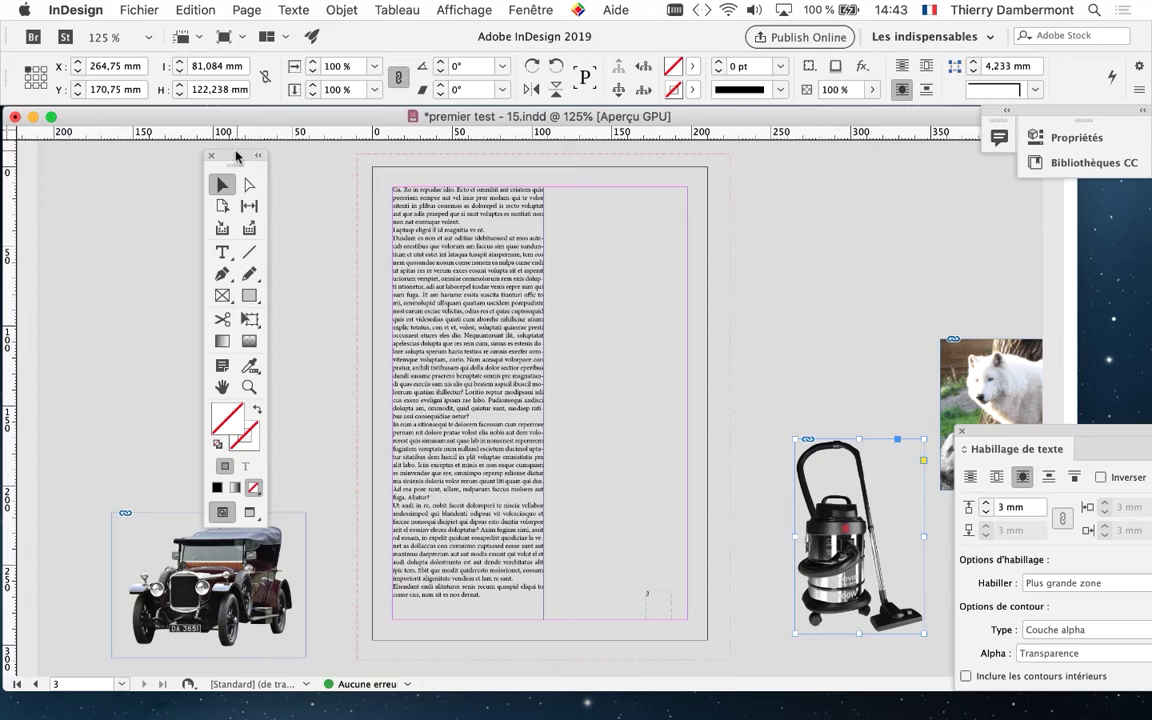
{"action": "left_click_drag", "start_coordinate": [237, 157], "coordinate": [64, 192]}
Step: Move the vintage car image from the pasteboard onto the page over the text column
{"action": "left_click", "coordinate": [230, 545]}
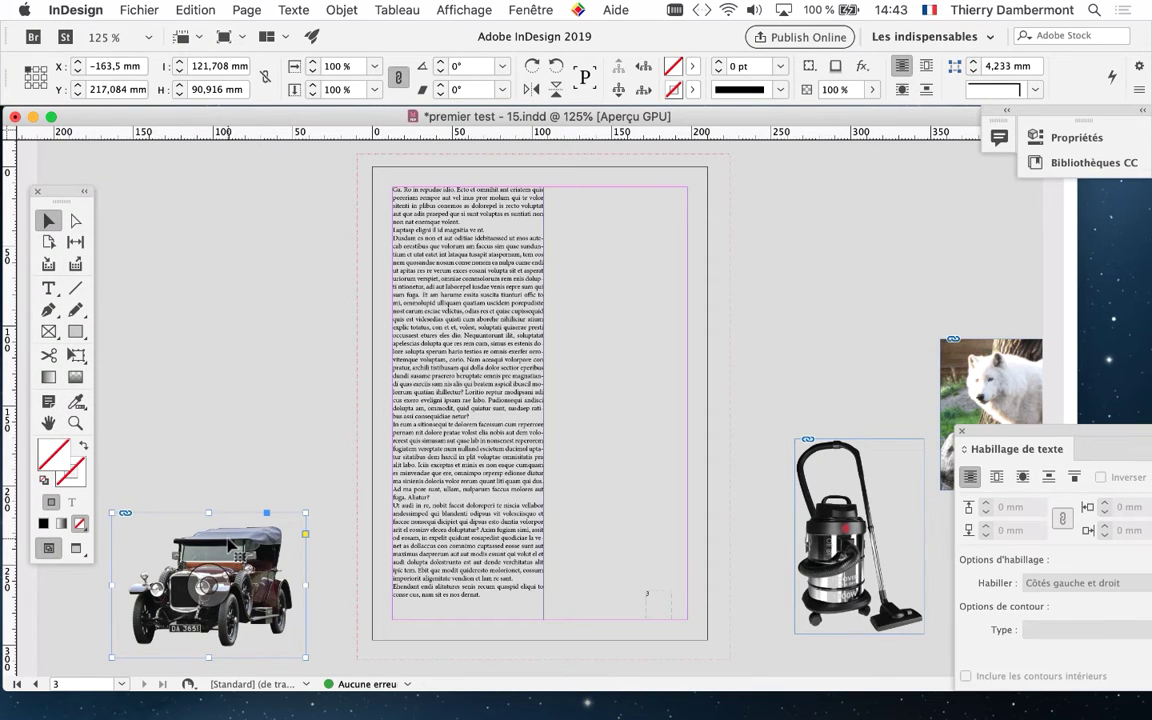
{"action": "left_click_drag", "start_coordinate": [230, 545], "coordinate": [597, 331]}
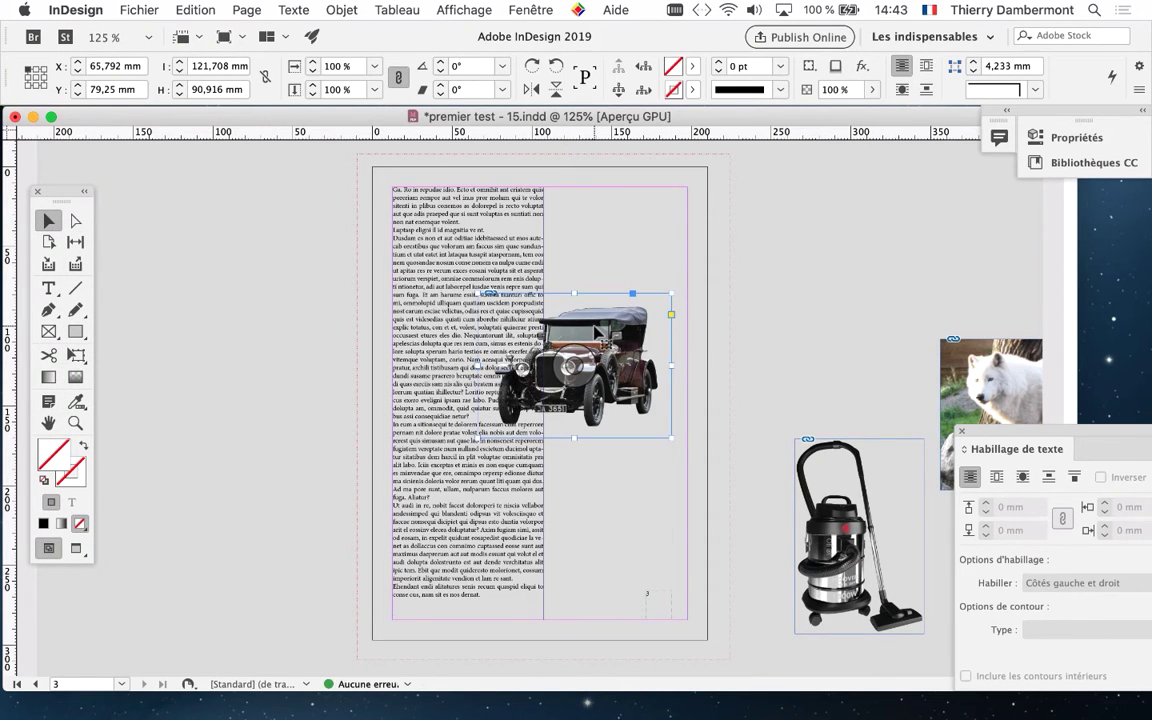
{"action": "left_click_drag", "start_coordinate": [596, 332], "coordinate": [591, 298]}
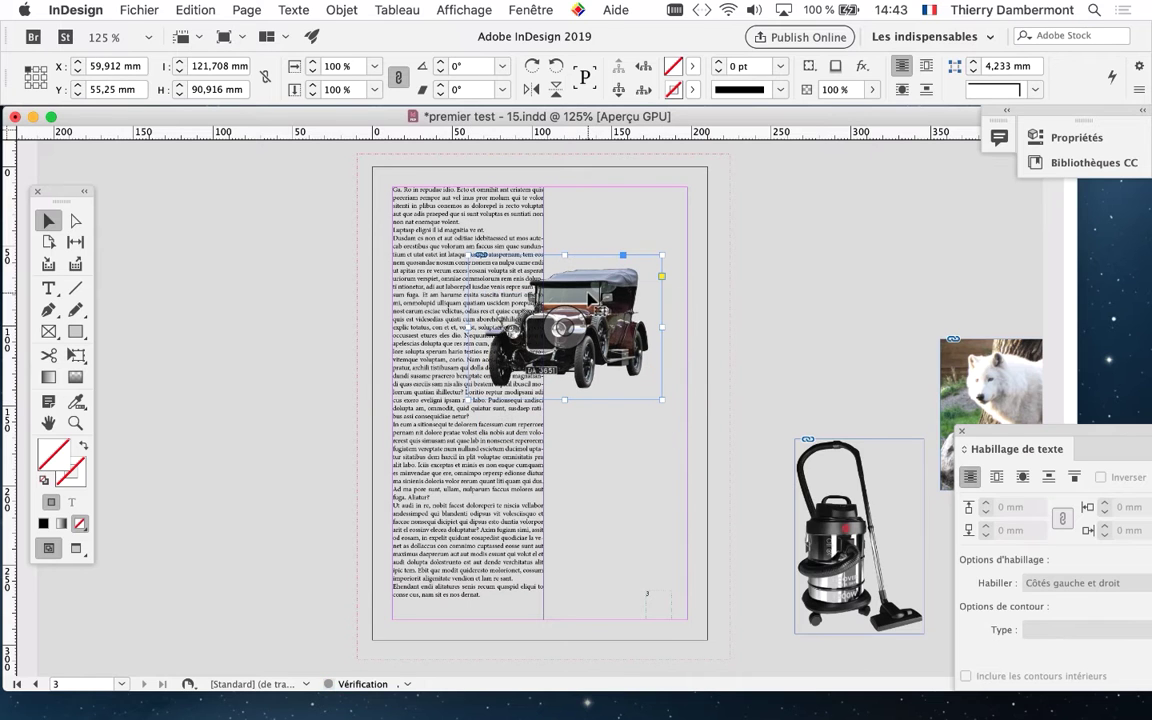
{"action": "mouse_move", "coordinate": [1001, 435]}
{"action": "left_mouse_down"}
{"action": "mouse_move", "coordinate": [784, 248]}
{"action": "mouse_move", "coordinate": [739, 181]}
{"action": "left_mouse_up"}
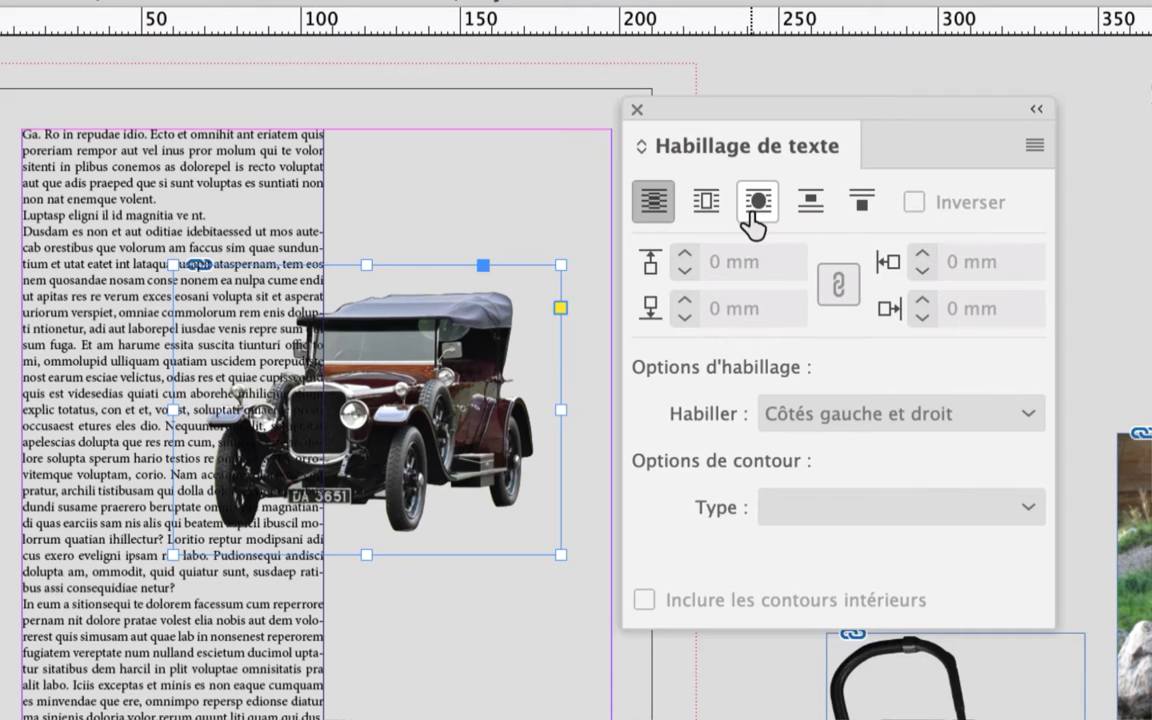
Step: Wrap text around the car's shape with an Identique au masque contour at 2 mm offset
{"action": "left_click", "coordinate": [782, 275]}
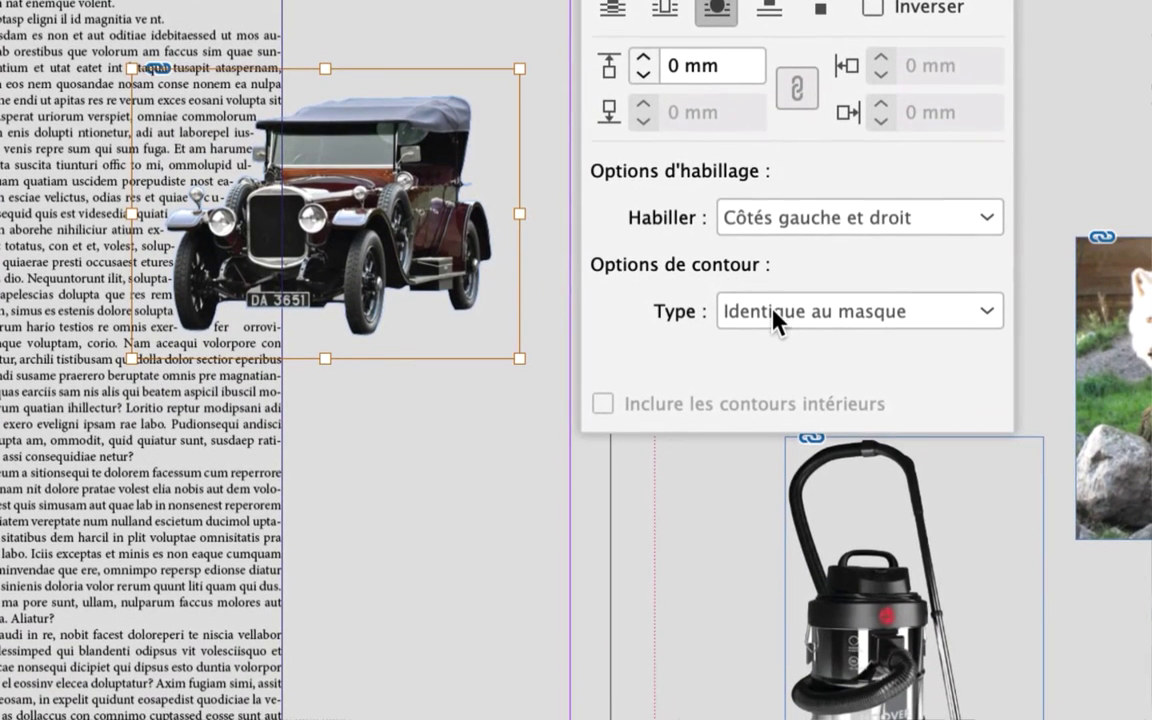
{"action": "left_click", "coordinate": [773, 308]}
{"action": "left_click", "coordinate": [773, 313]}
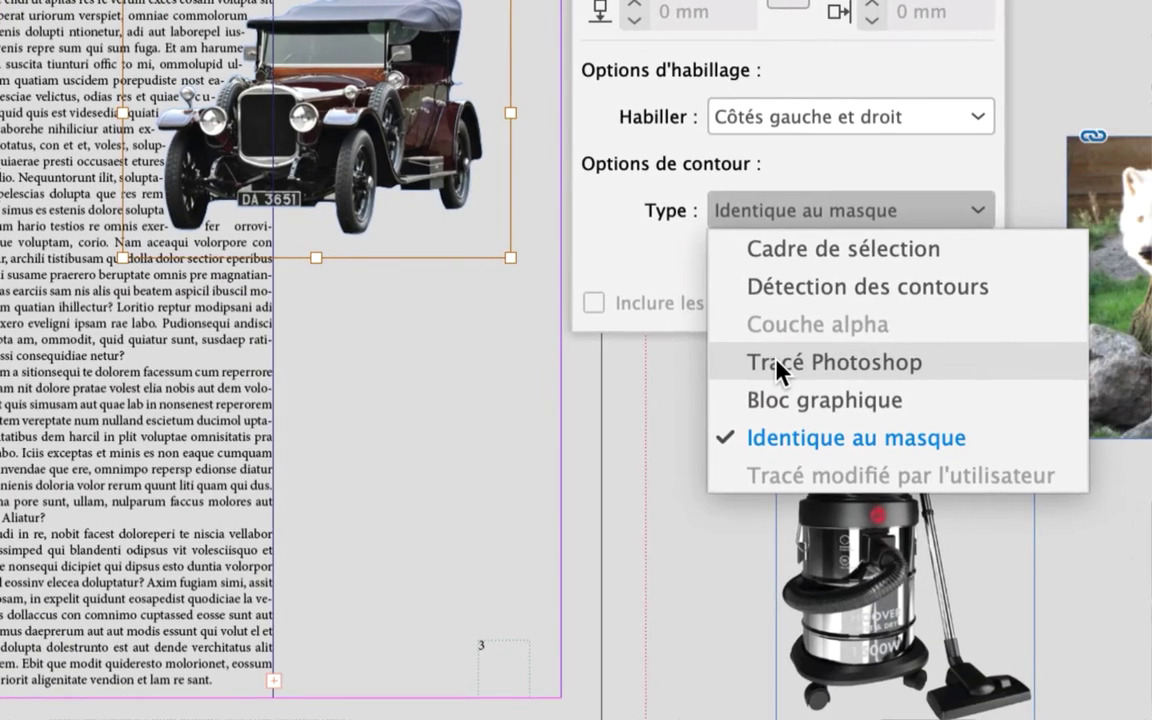
{"action": "left_click", "coordinate": [777, 361]}
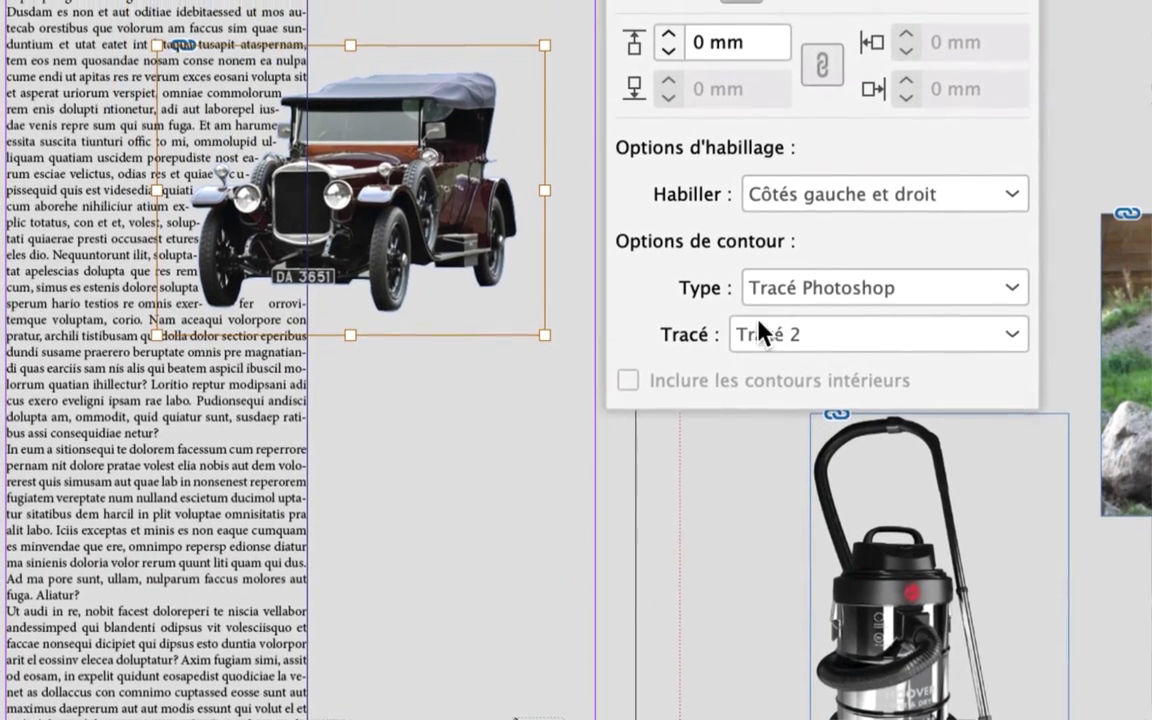
{"action": "left_click", "coordinate": [762, 325]}
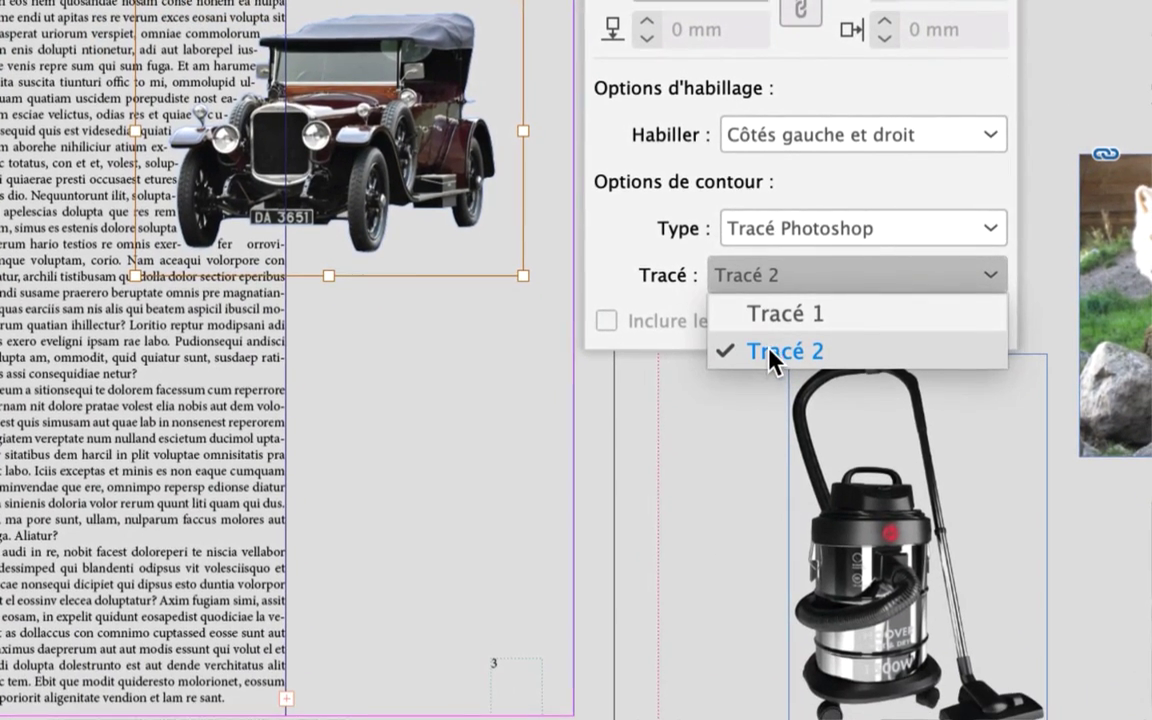
{"action": "left_click", "coordinate": [775, 355]}
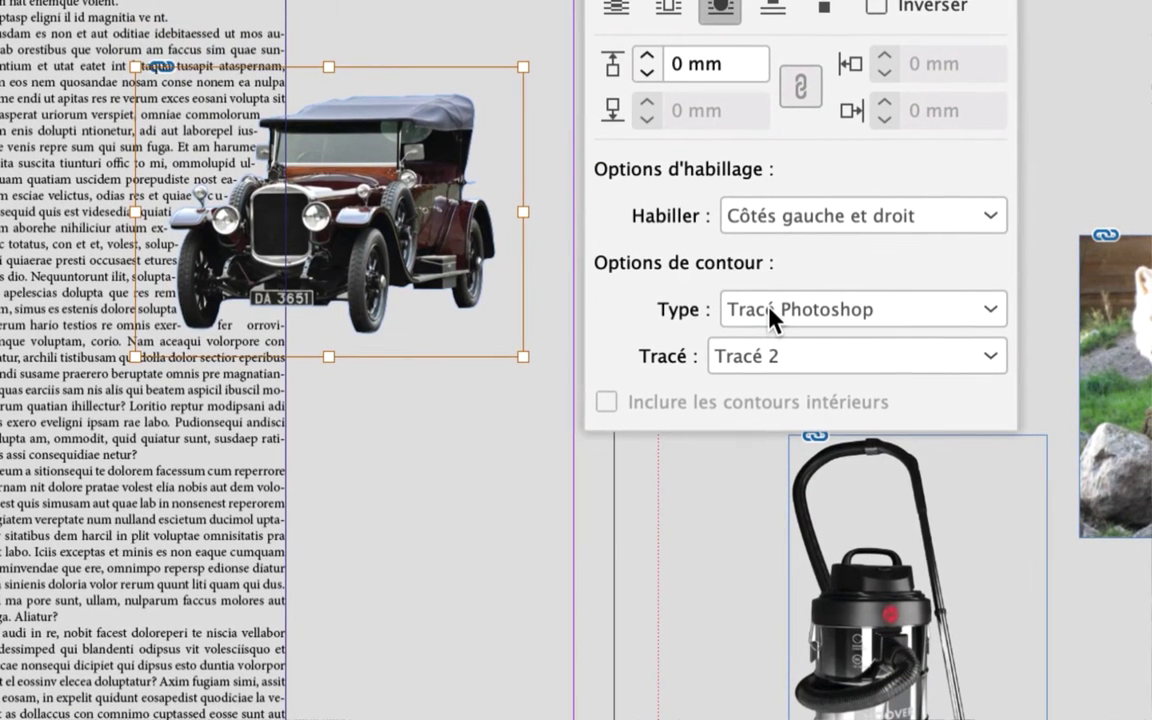
{"action": "left_click", "coordinate": [770, 310]}
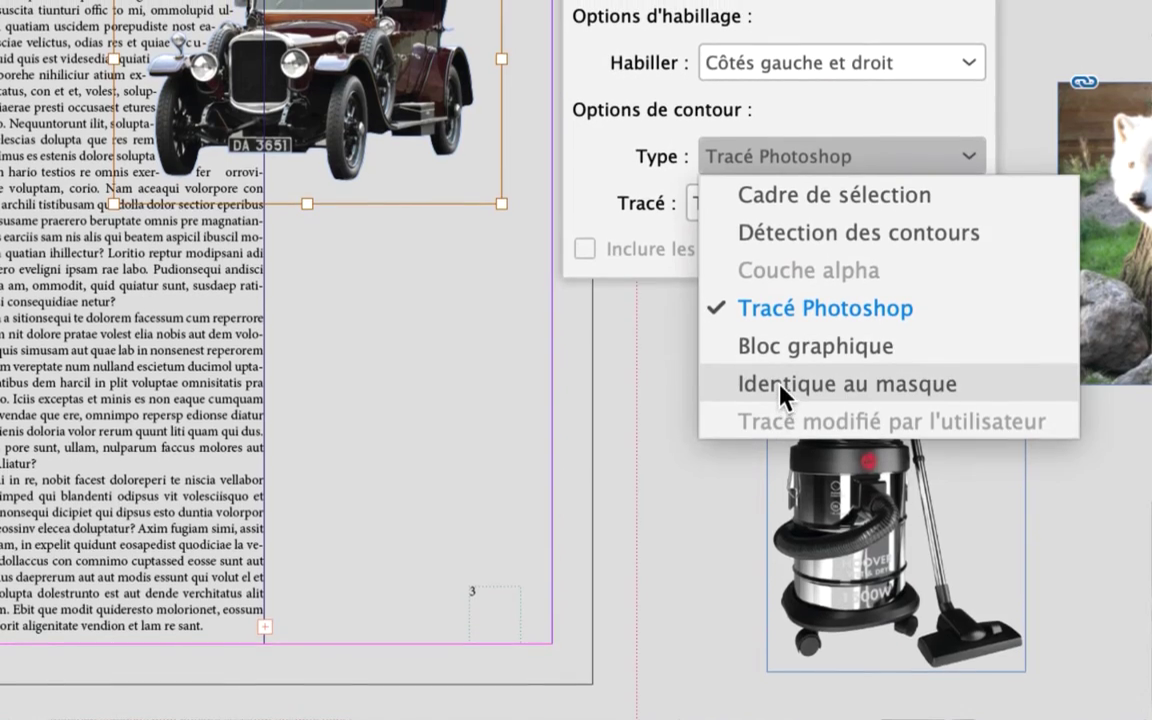
{"action": "left_click", "coordinate": [780, 386]}
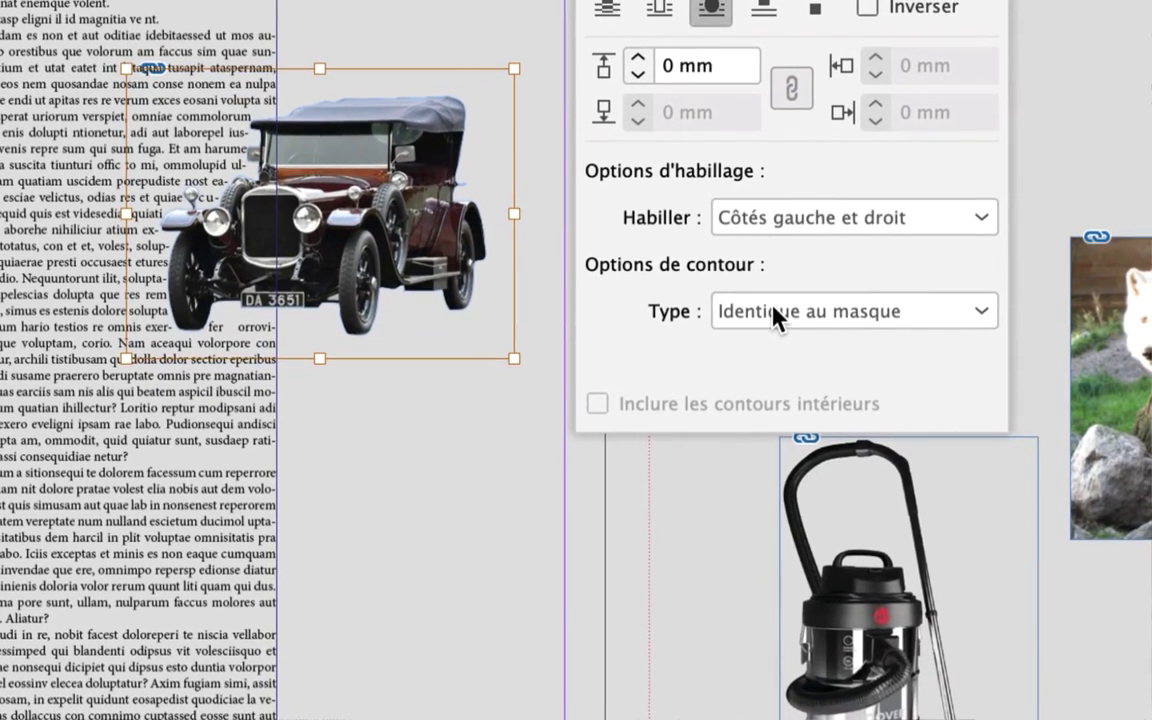
{"action": "left_click", "coordinate": [773, 306]}
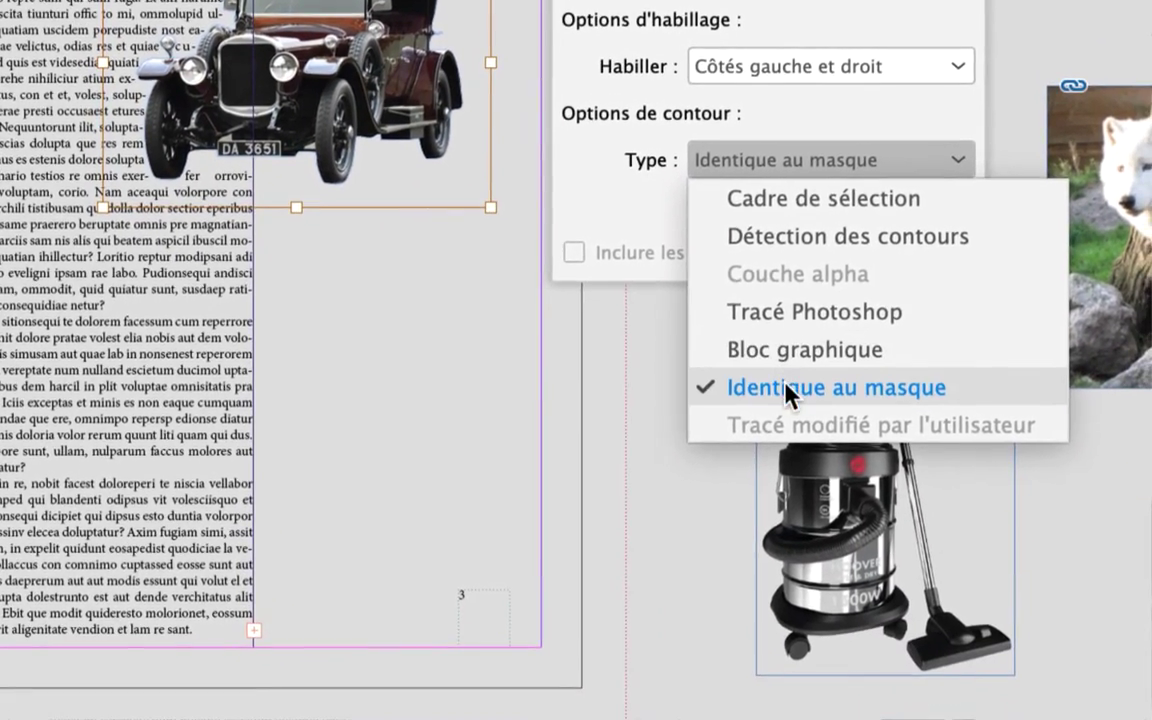
{"action": "left_click", "coordinate": [787, 392]}
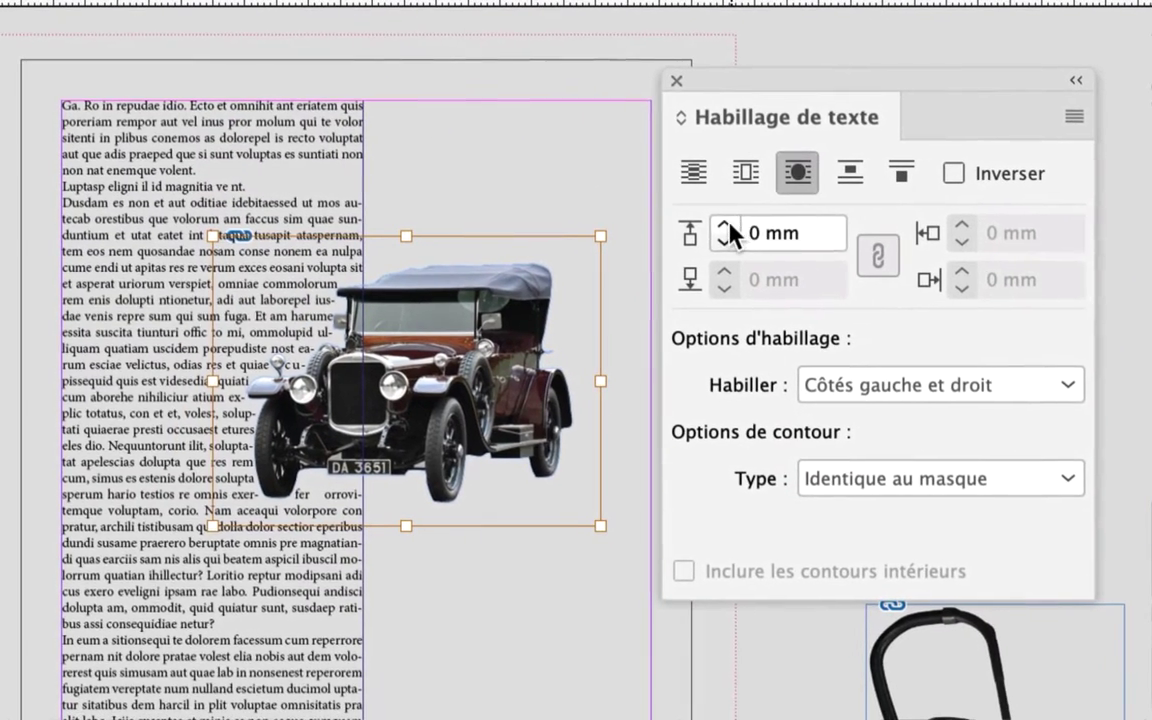
{"action": "left_click", "coordinate": [727, 225]}
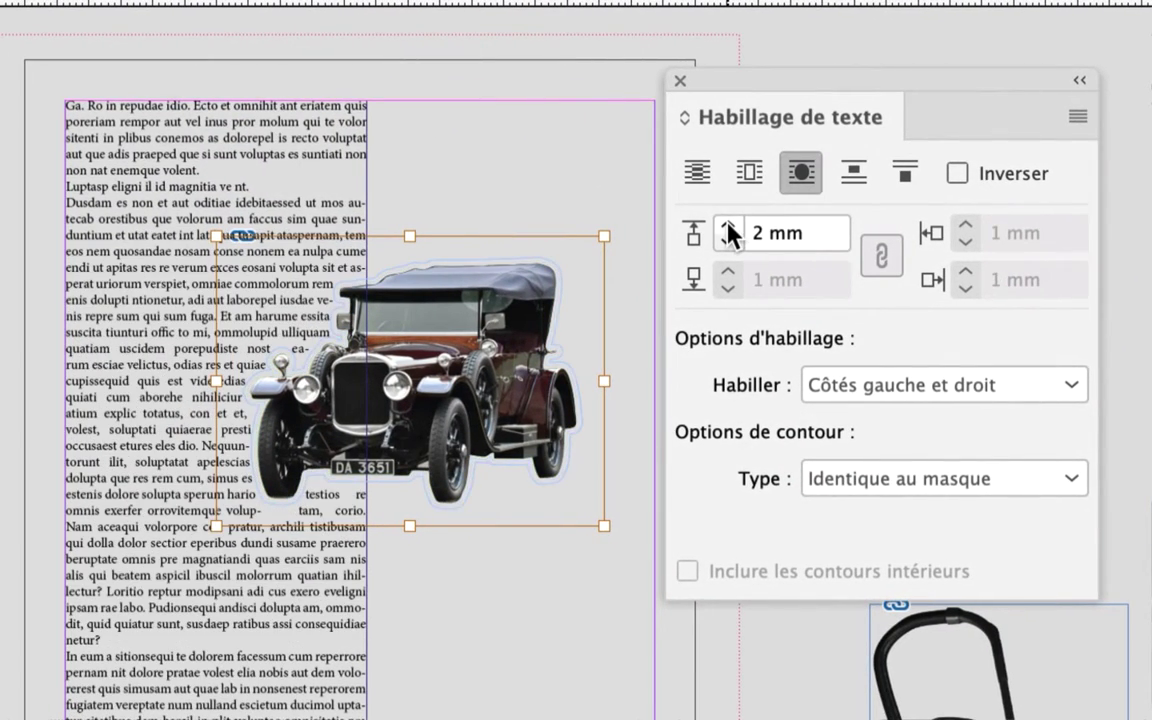
Step: Try a 3 mm wrap offset with 'Plus grande zone' and preview the text flow
{"action": "left_click", "coordinate": [727, 225]}
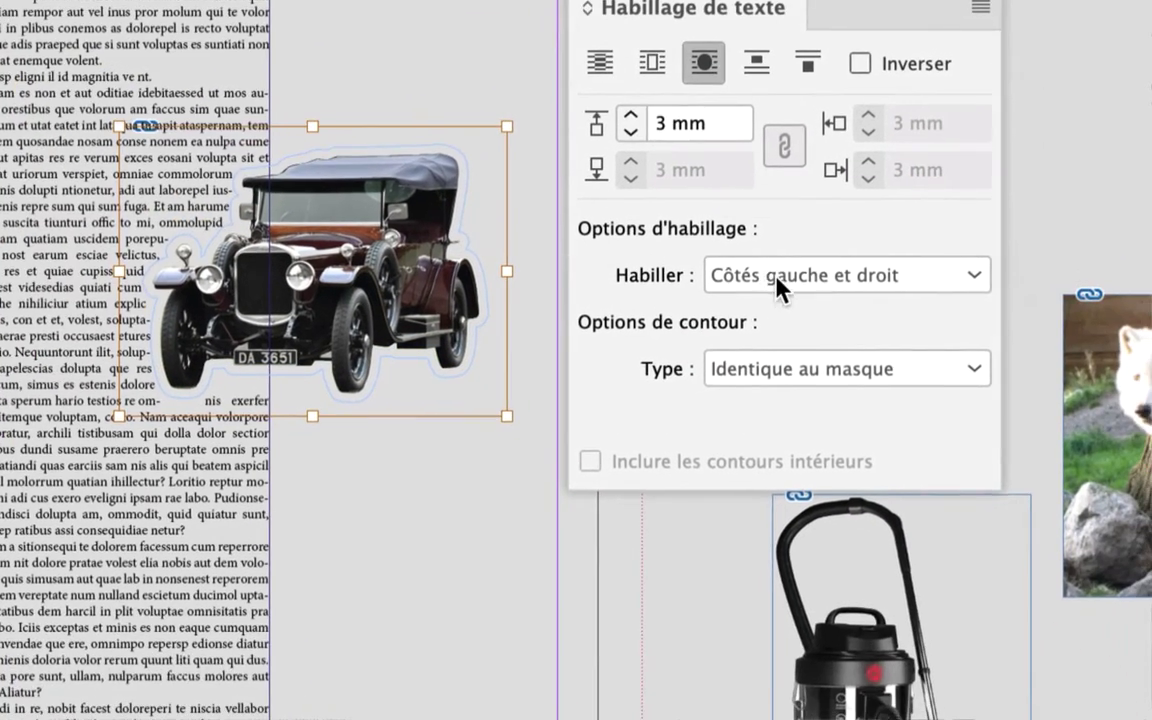
{"action": "left_click", "coordinate": [860, 386]}
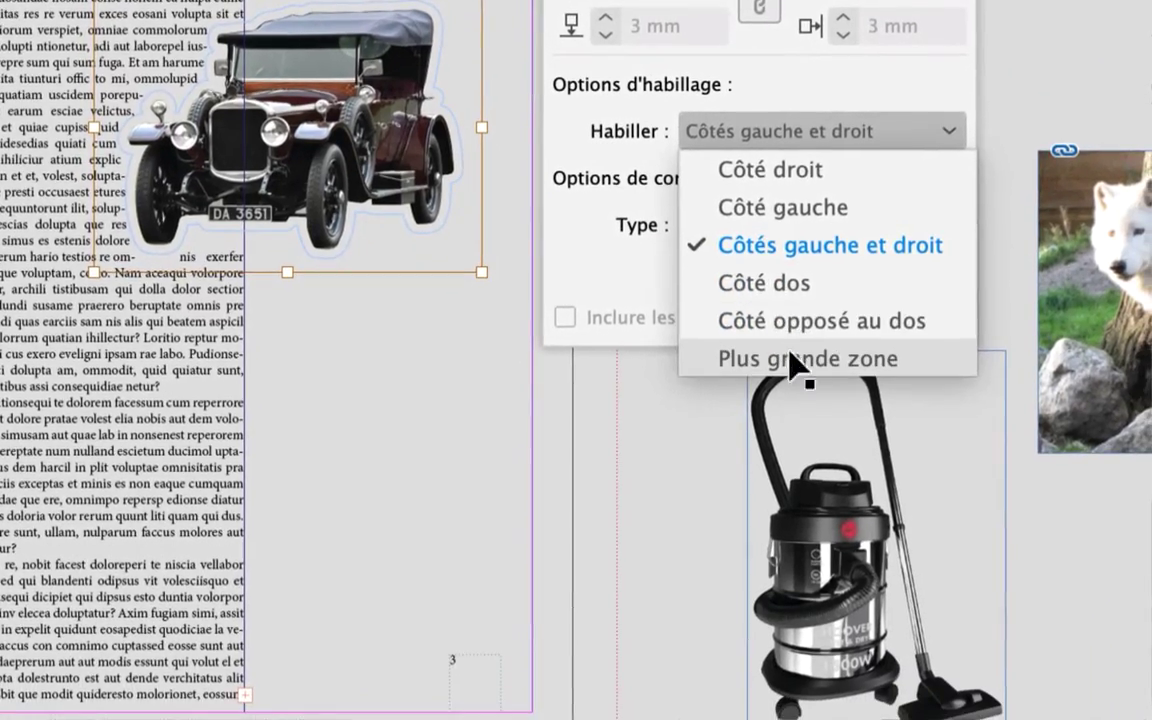
{"action": "left_click", "coordinate": [814, 420]}
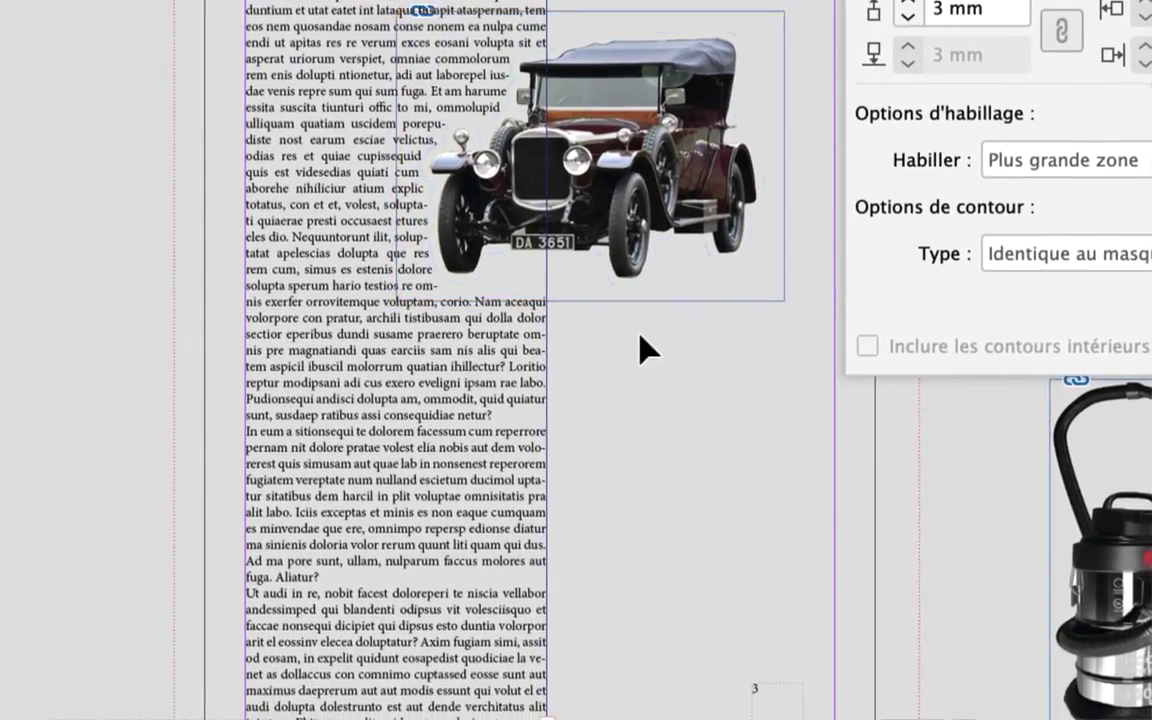
{"action": "left_click", "coordinate": [660, 340]}
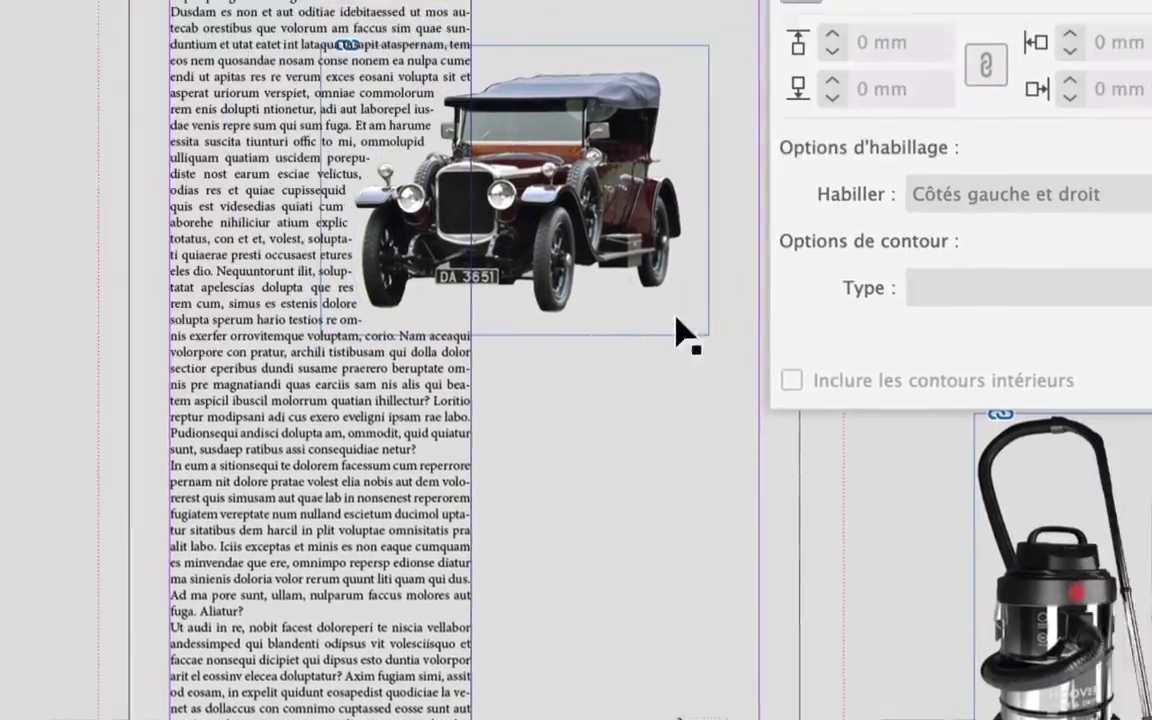
{"action": "left_click", "coordinate": [498, 188]}
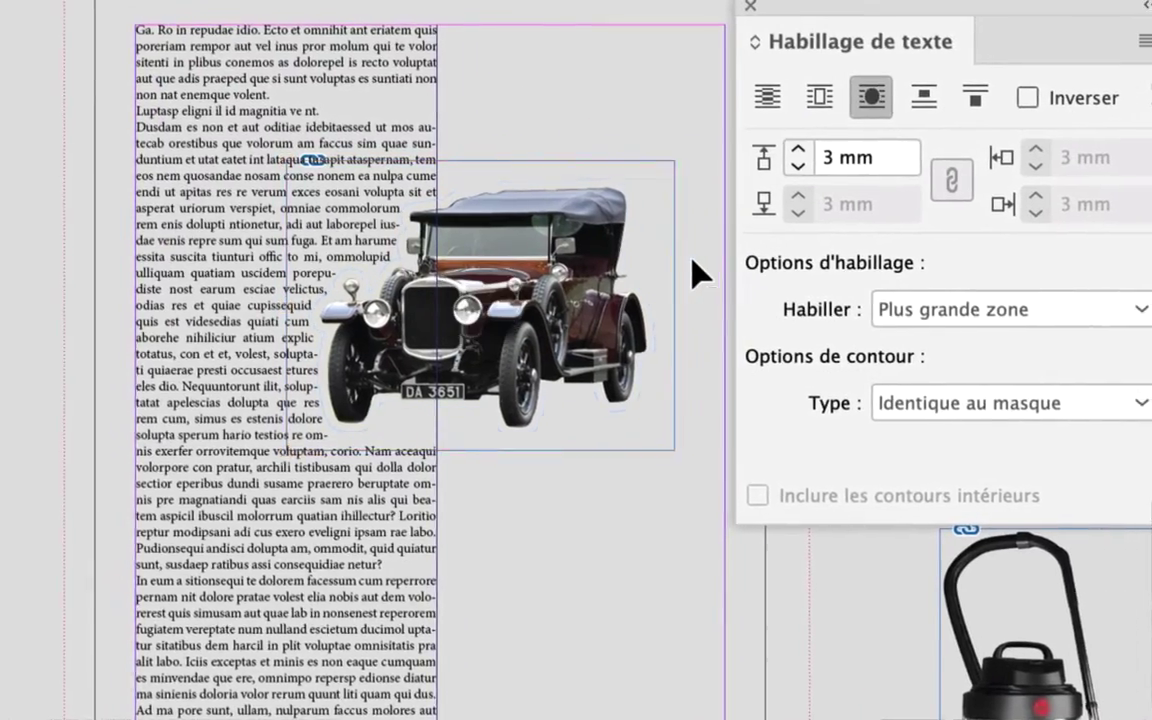
Step: Set the car's wrap to 'Côtés gauche et droit' with a 2 mm offset
{"action": "left_click", "coordinate": [880, 309]}
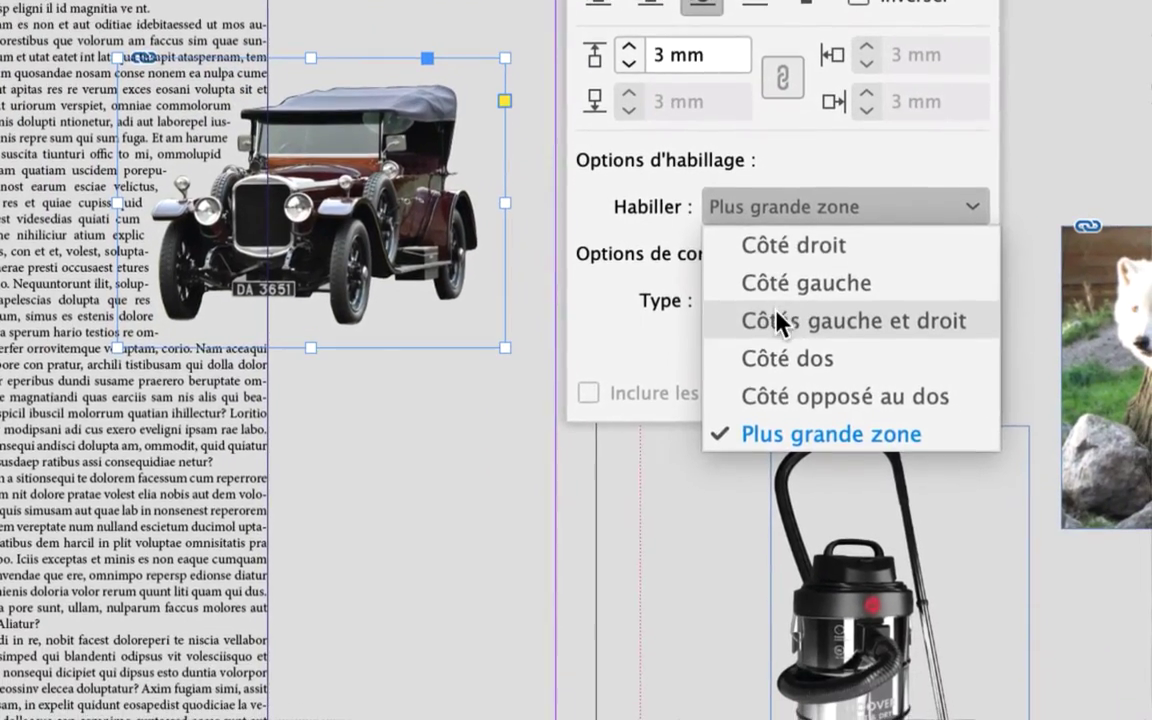
{"action": "left_click", "coordinate": [780, 342]}
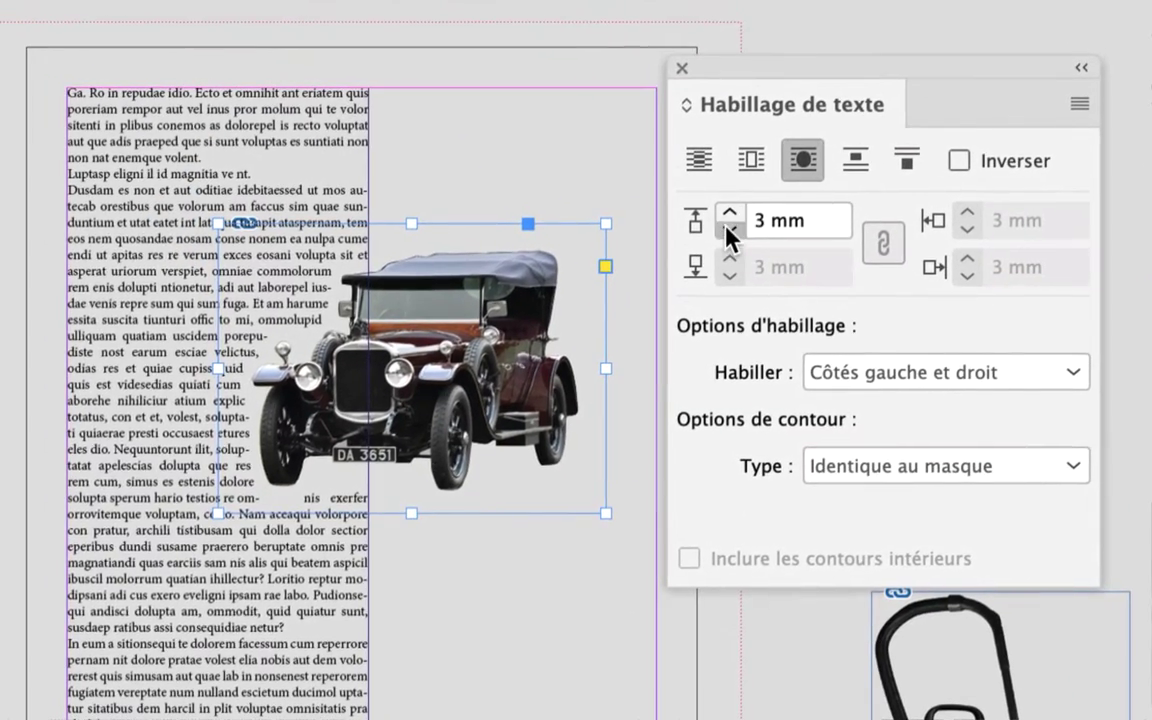
{"action": "left_click", "coordinate": [729, 238]}
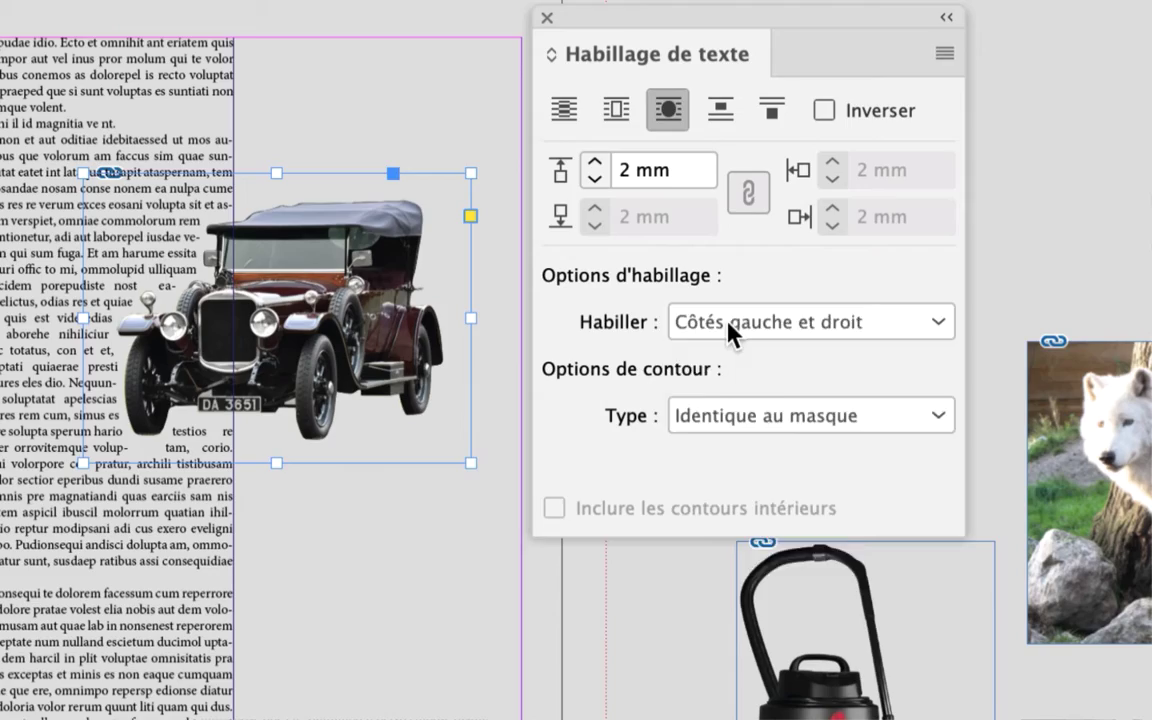
Step: Switch the car's wrap to 'Plus grande zone' and preview the text flow
{"action": "left_click", "coordinate": [790, 329]}
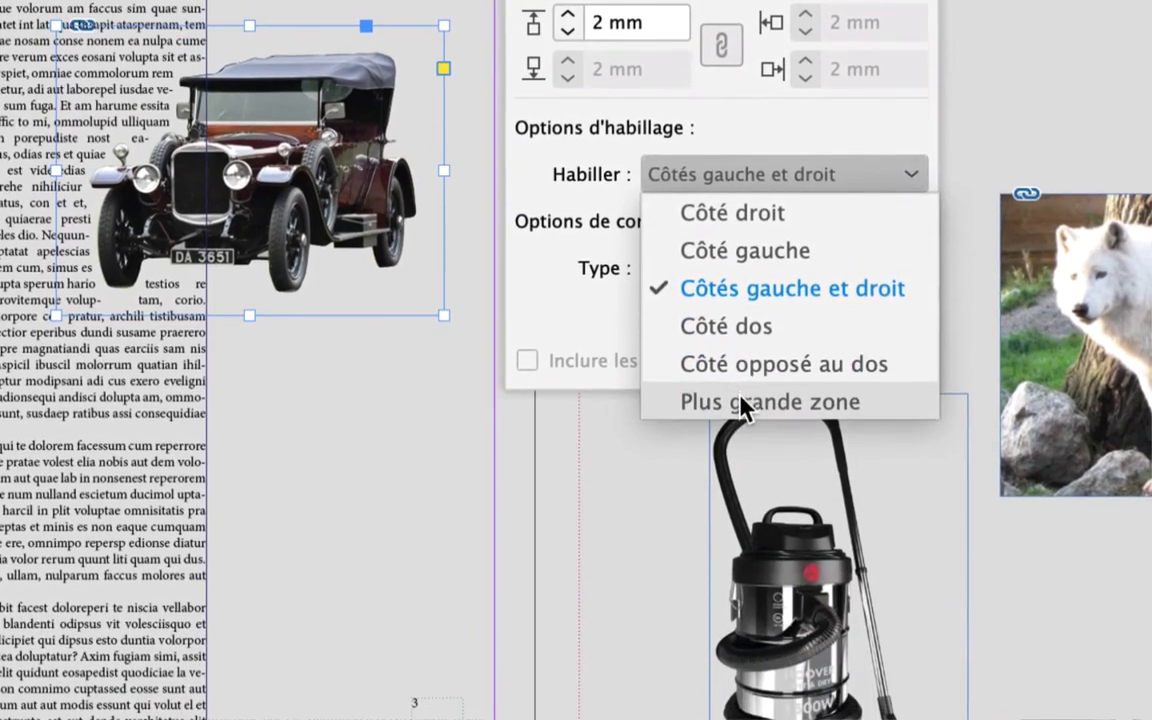
{"action": "left_click", "coordinate": [742, 548]}
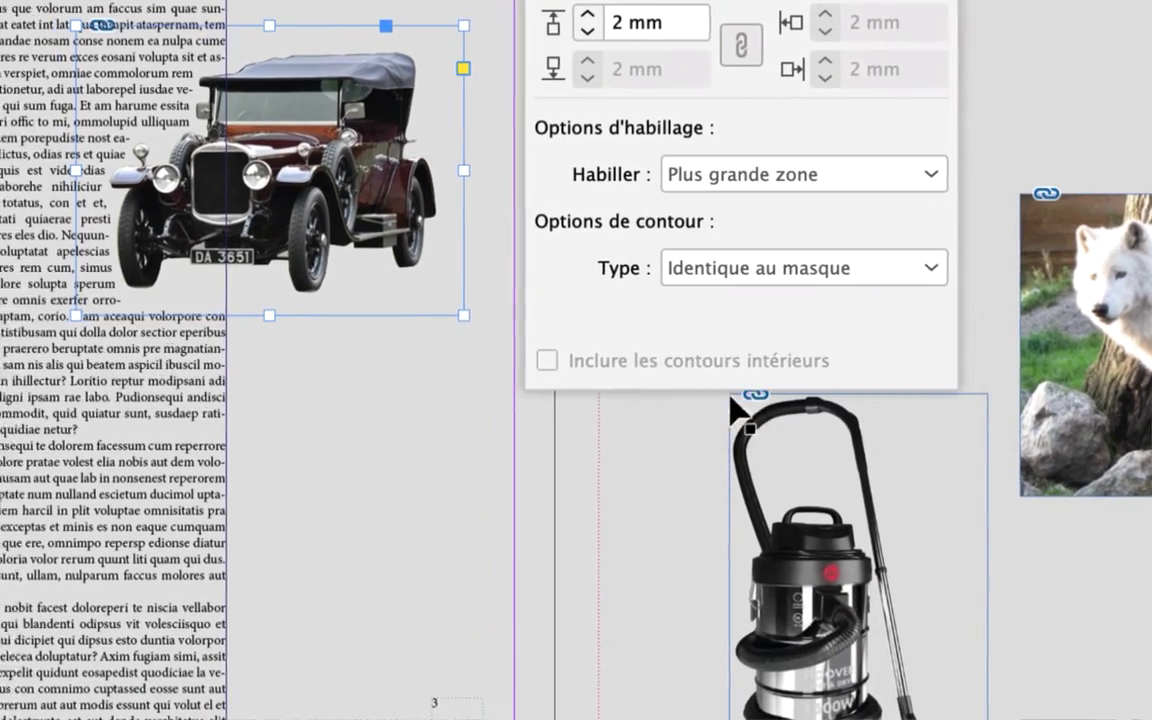
{"action": "left_click", "coordinate": [425, 394]}
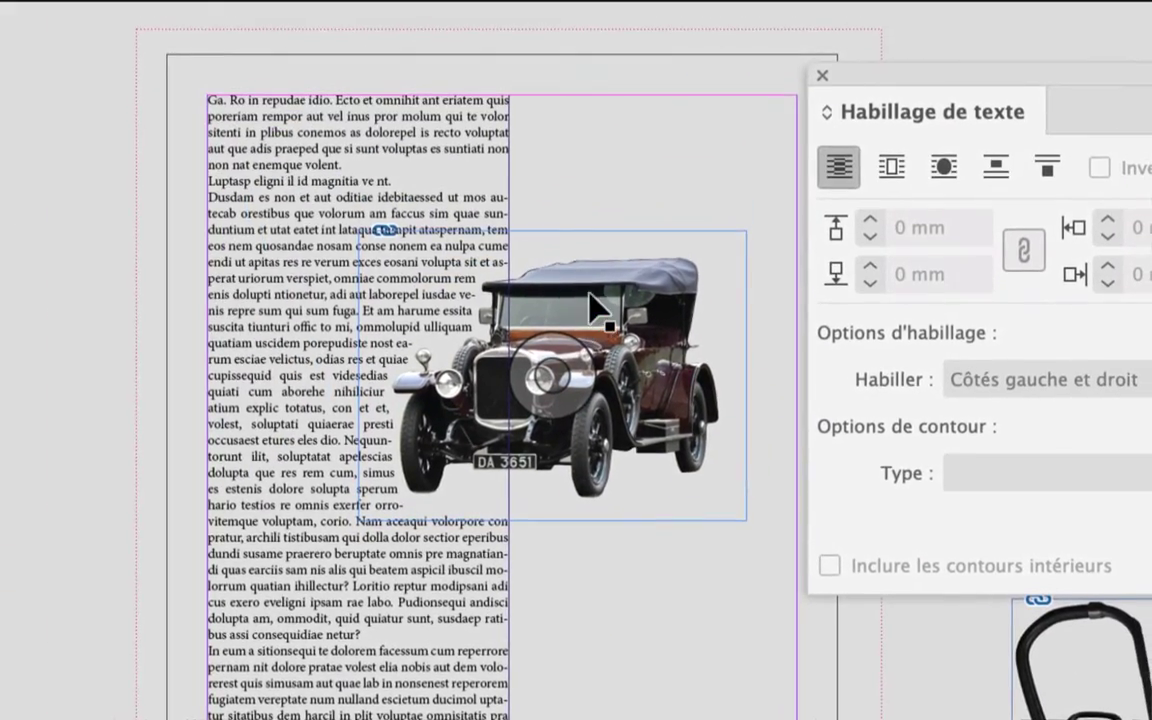
{"action": "left_click", "coordinate": [598, 310]}
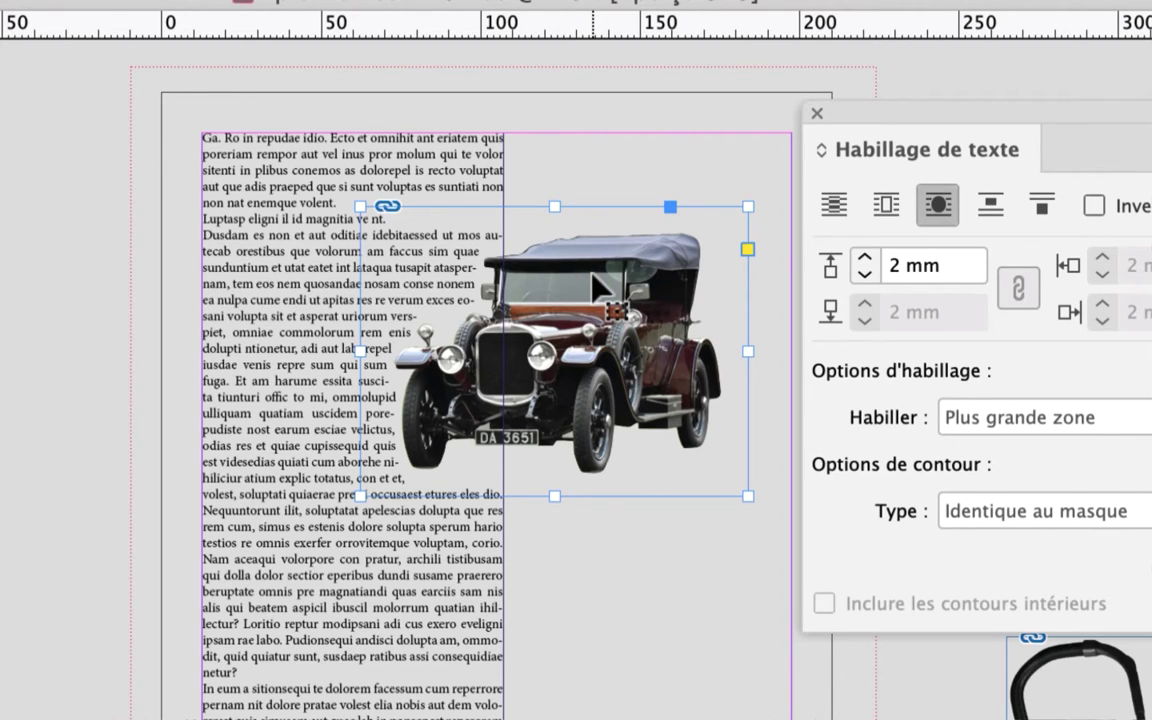
Step: Drag the car image up and down, finishing lower on the page
{"action": "mouse_move", "coordinate": [600, 288]}
{"action": "left_mouse_down"}
{"action": "mouse_move", "coordinate": [590, 277]}
{"action": "mouse_move", "coordinate": [609, 309]}
{"action": "mouse_move", "coordinate": [597, 320]}
{"action": "left_mouse_up"}
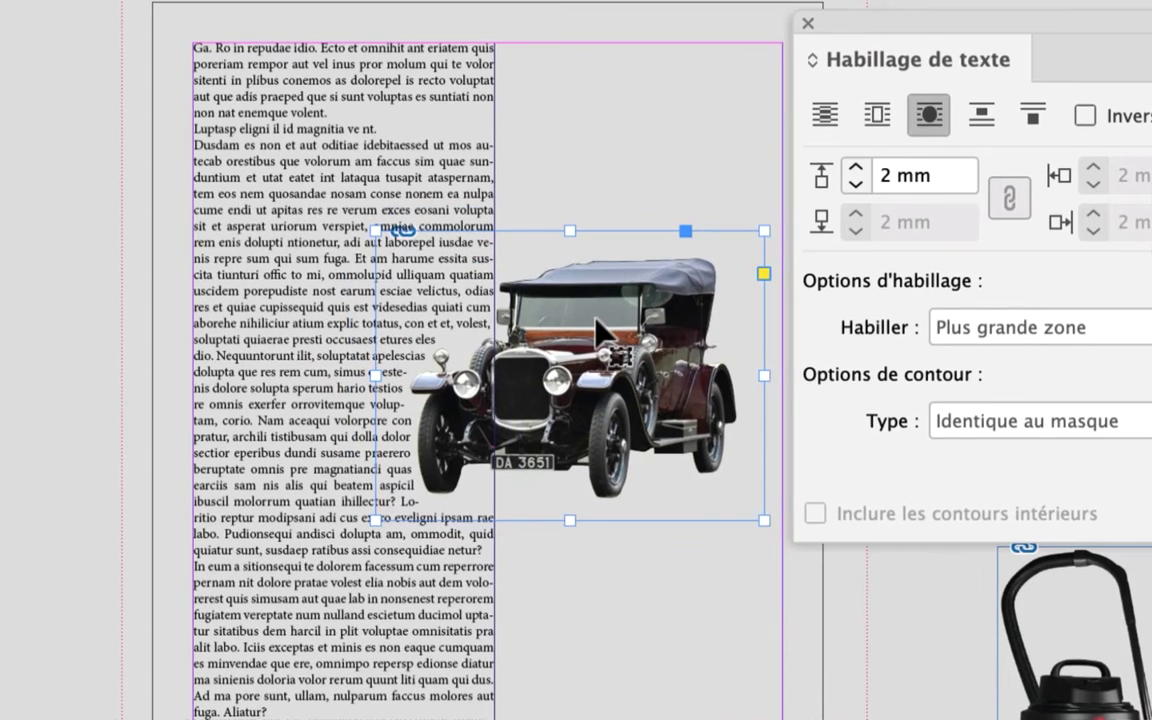
{"action": "left_click_drag", "start_coordinate": [596, 319], "coordinate": [600, 285]}
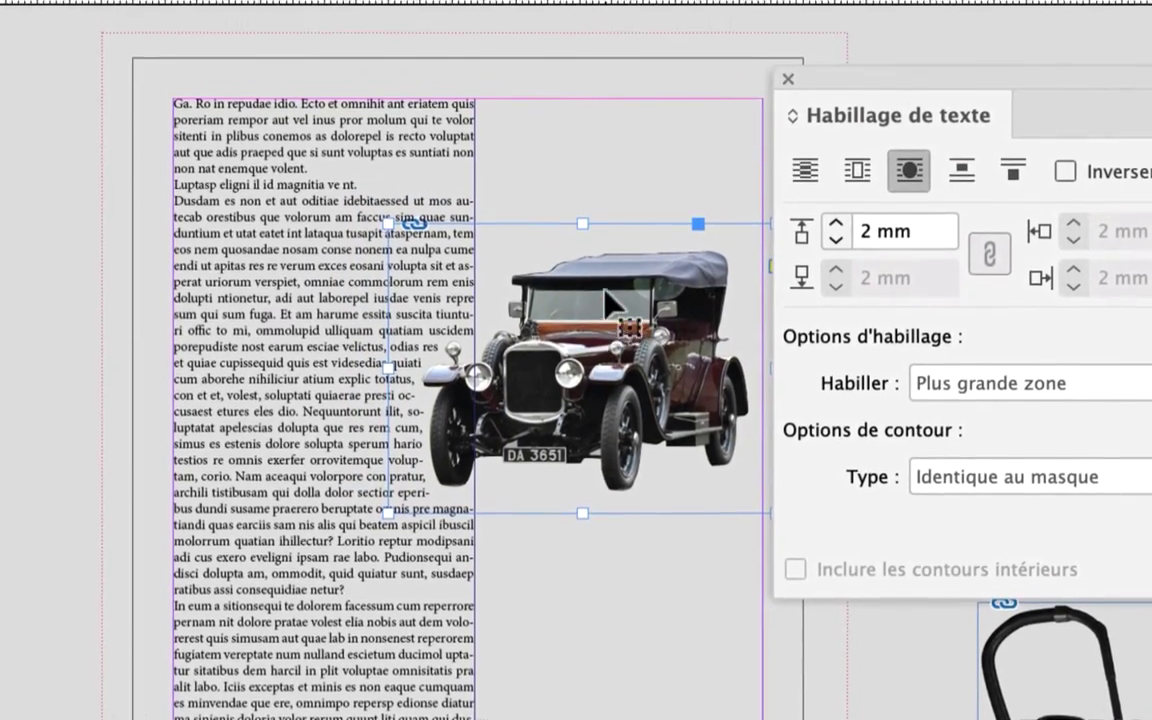
{"action": "left_click_drag", "start_coordinate": [605, 300], "coordinate": [593, 333]}
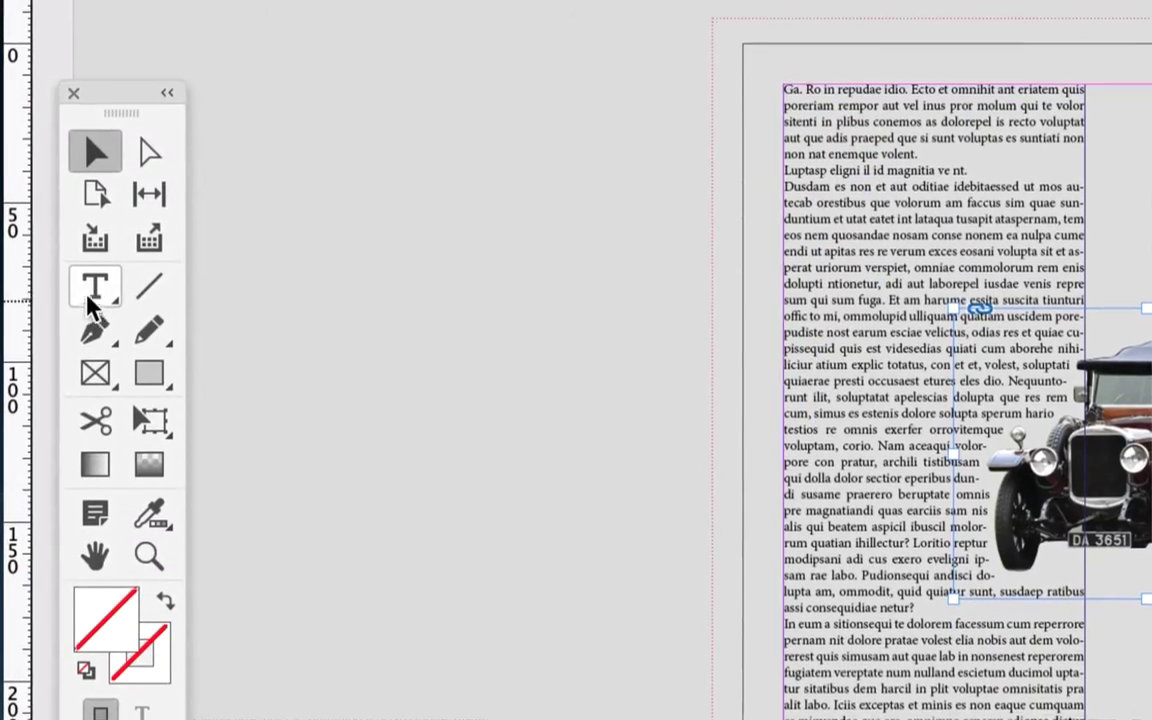
Step: Check the text counts in the Info panel, then close it
{"action": "left_click", "coordinate": [95, 299]}
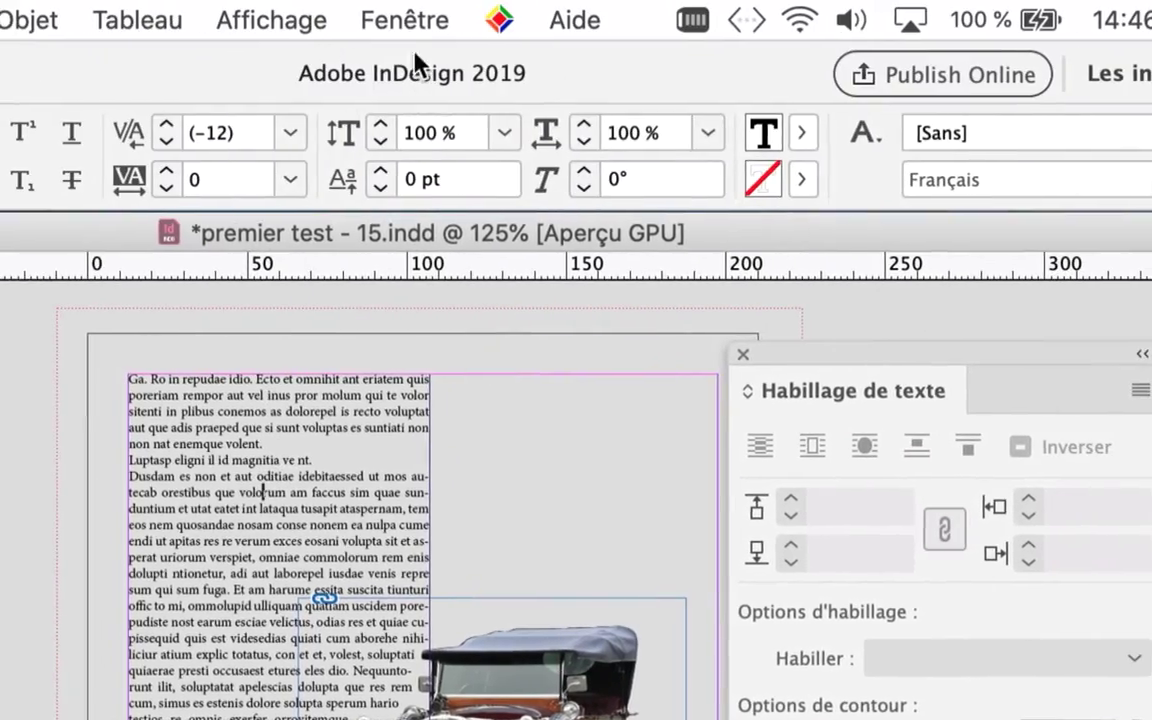
{"action": "left_click", "coordinate": [414, 21]}
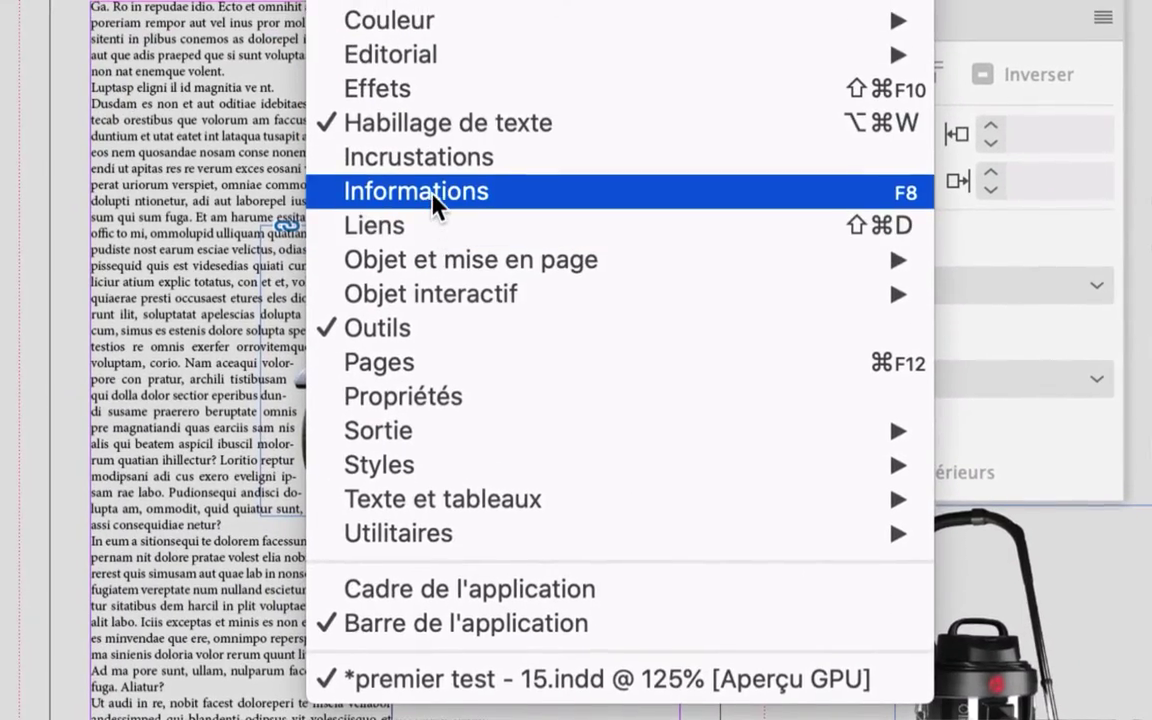
{"action": "left_click", "coordinate": [440, 177]}
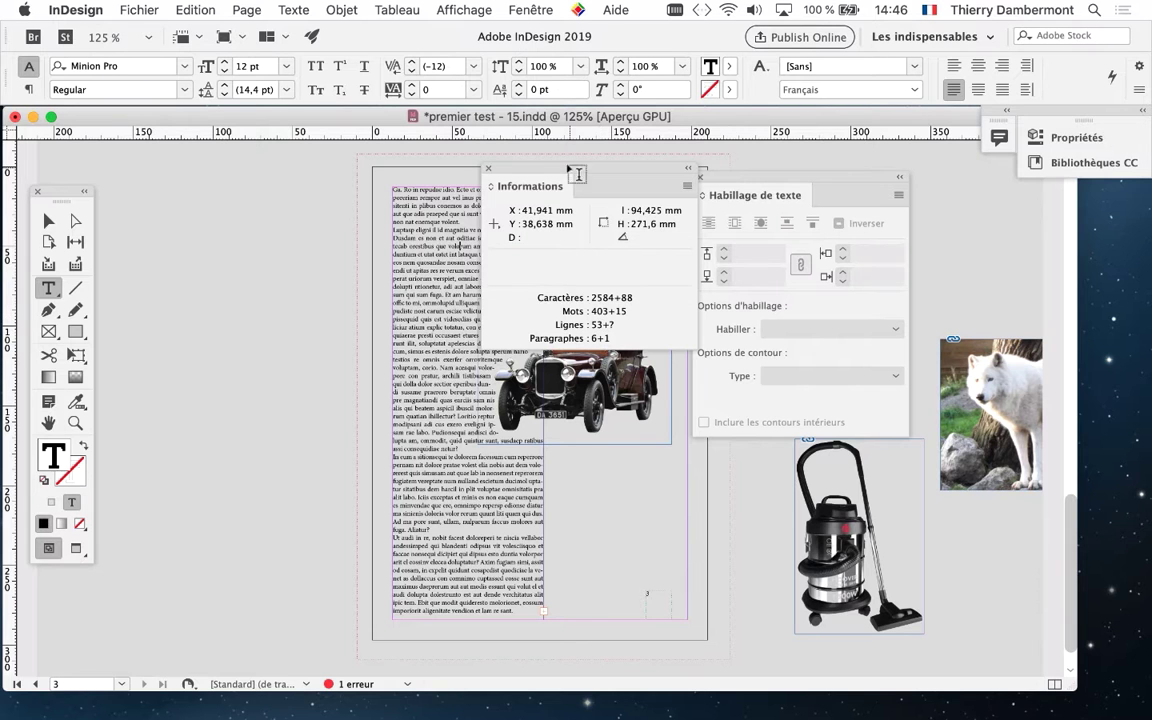
{"action": "left_click", "coordinate": [437, 152]}
Step: Move the Text Wrap panel aside and drag the car further down the page
{"action": "left_click_drag", "start_coordinate": [728, 180], "coordinate": [798, 180]}
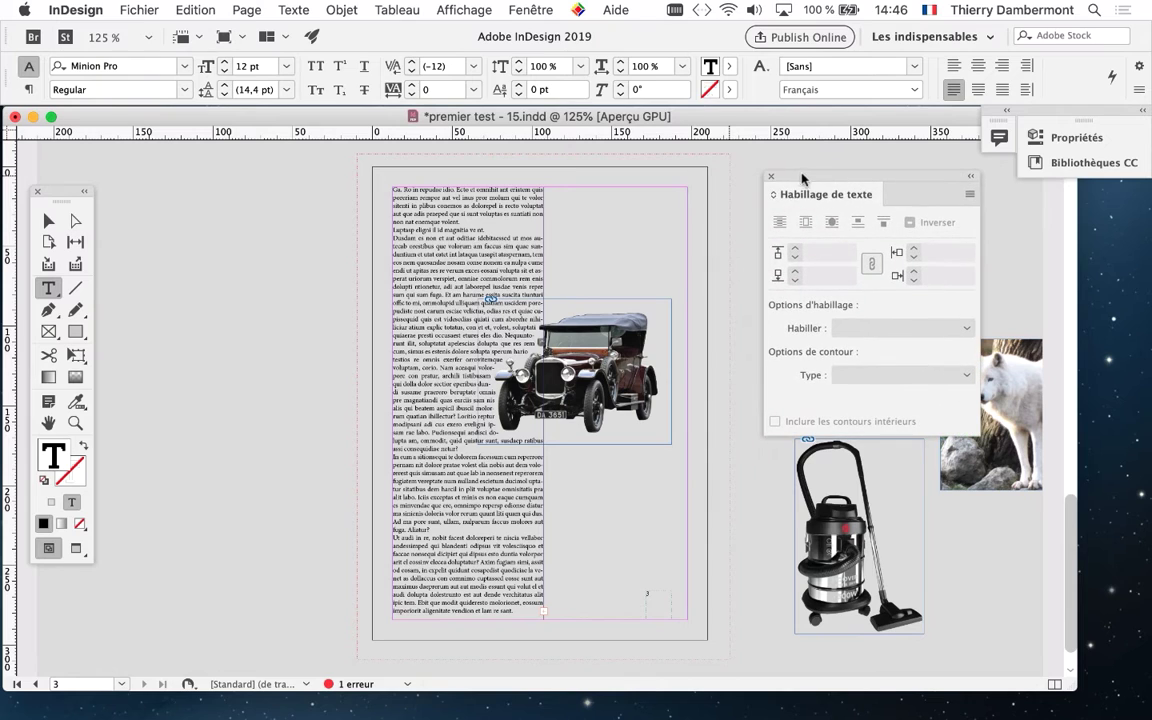
{"action": "left_click", "coordinate": [52, 222]}
{"action": "left_click_drag", "start_coordinate": [615, 387], "coordinate": [622, 435]}
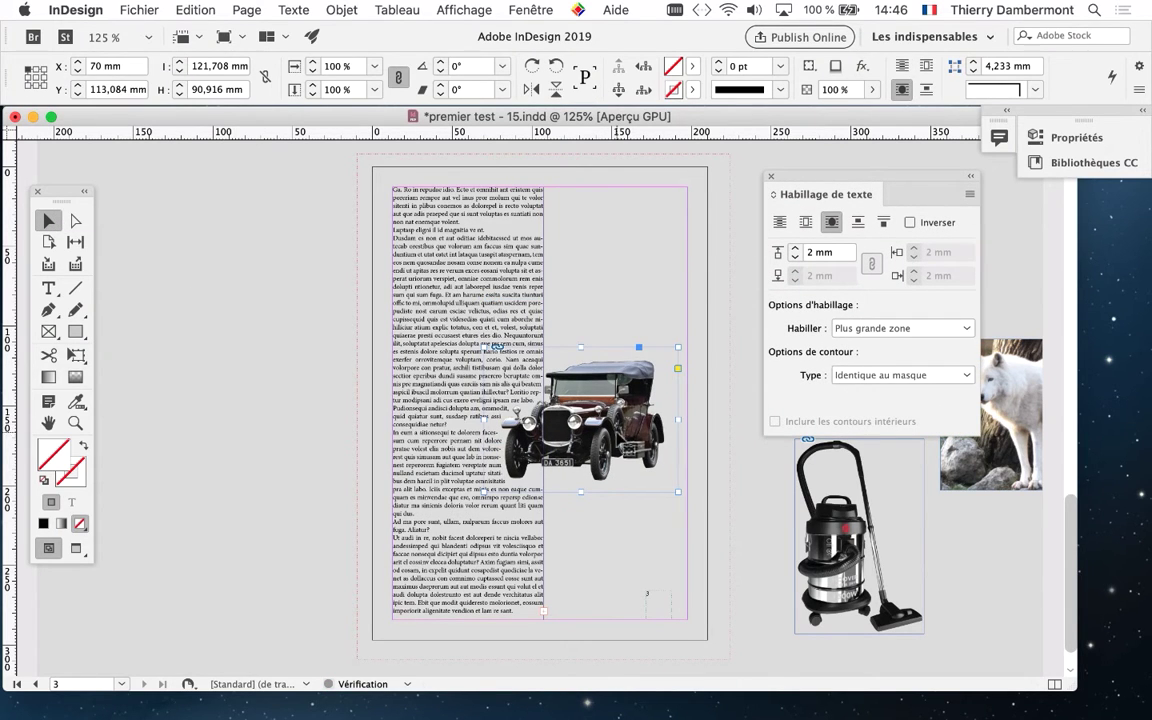
Step: Nudge the car's position over the column edge in small drags
{"action": "key", "text": "super+equal"}
{"action": "key", "text": "super+equal"}
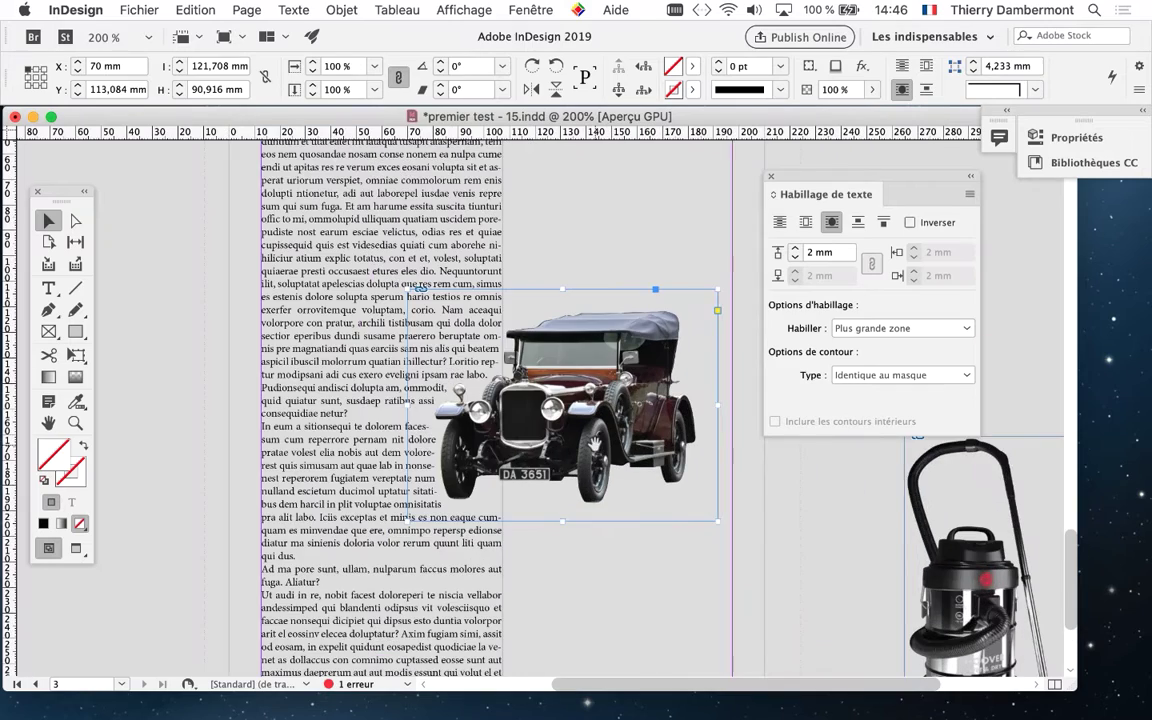
{"action": "scroll", "coordinate": [512, 444], "scroll_direction": "right", "scroll_amount": 5}
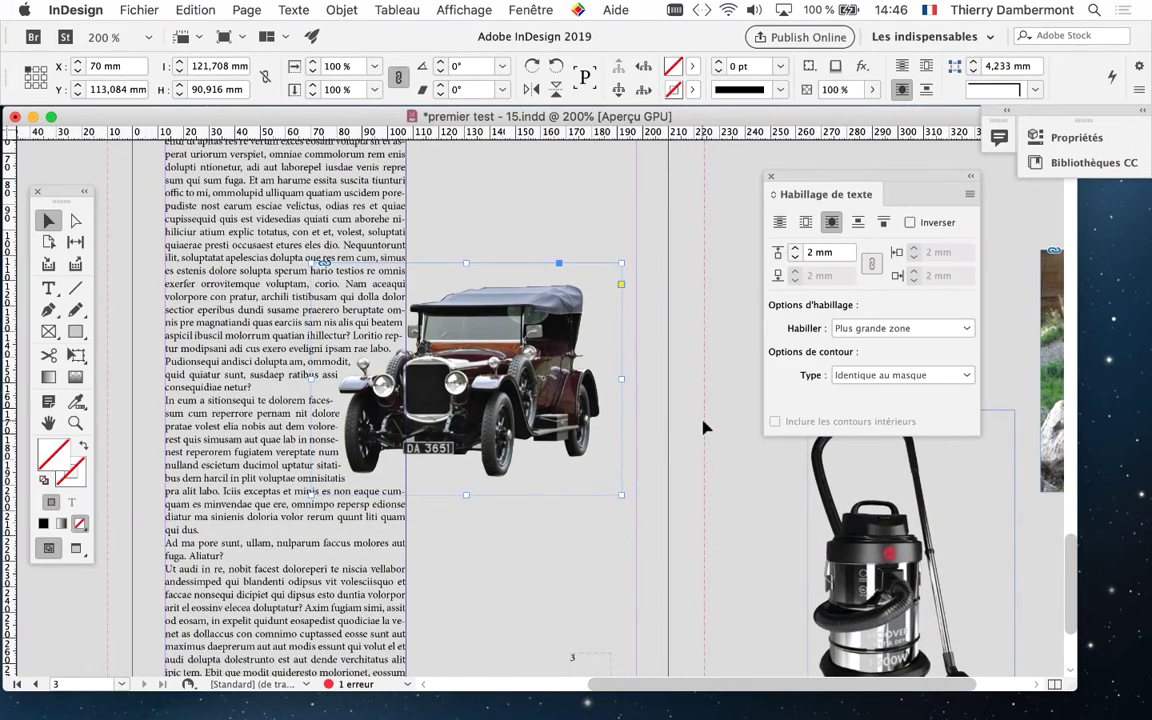
{"action": "left_click", "coordinate": [702, 425]}
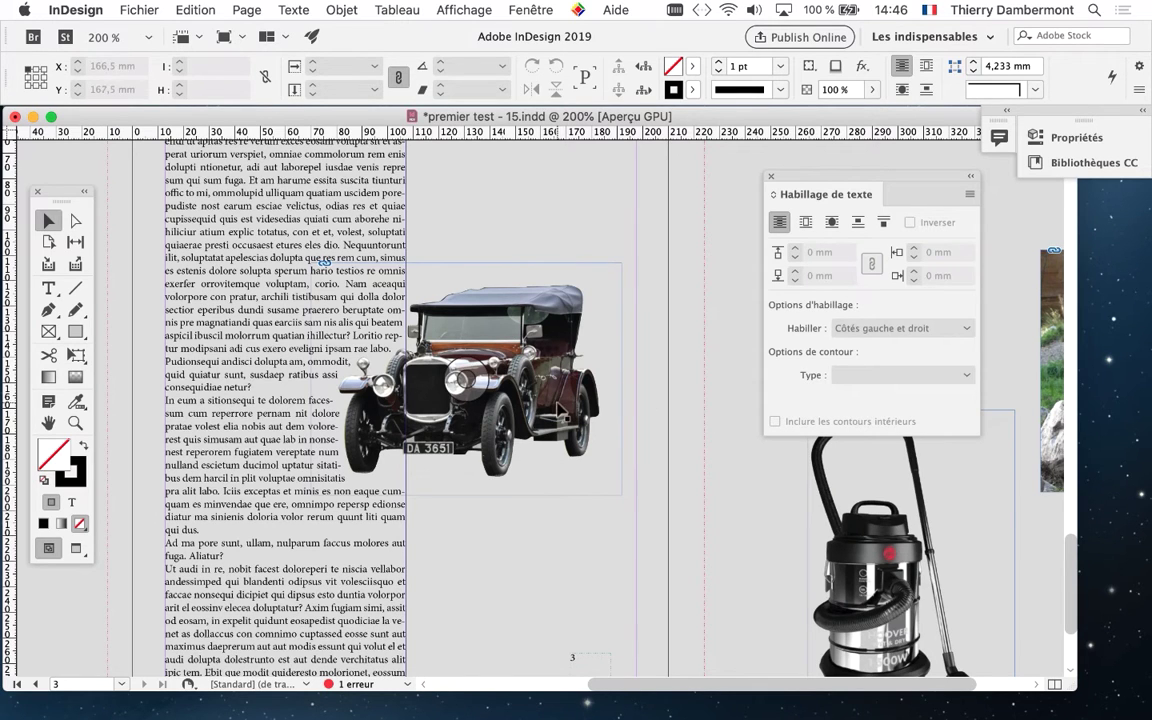
{"action": "left_click_drag", "start_coordinate": [562, 418], "coordinate": [572, 425]}
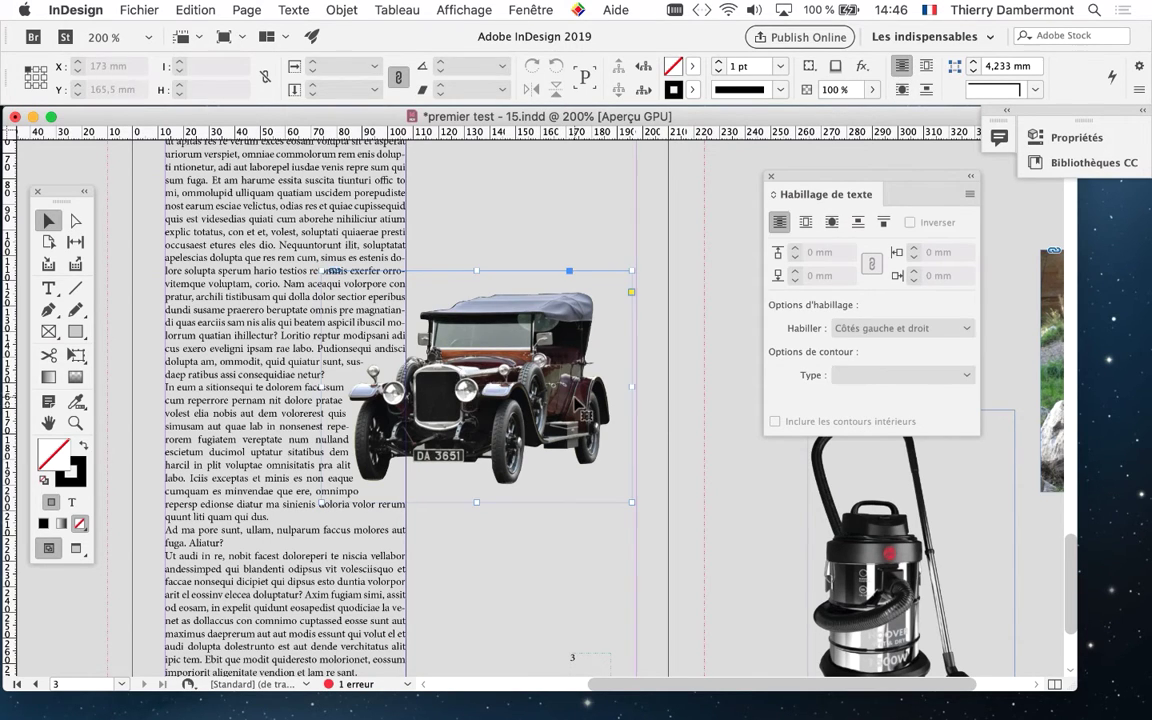
{"action": "left_click_drag", "start_coordinate": [572, 415], "coordinate": [560, 372]}
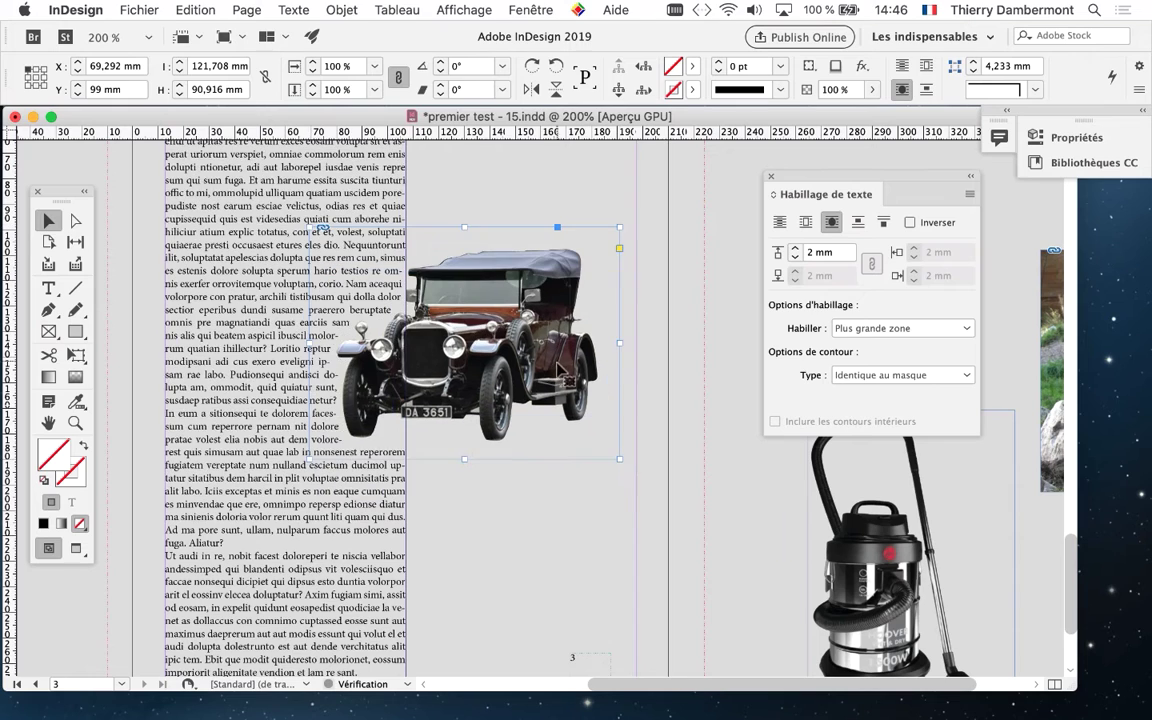
{"action": "left_click", "coordinate": [730, 417]}
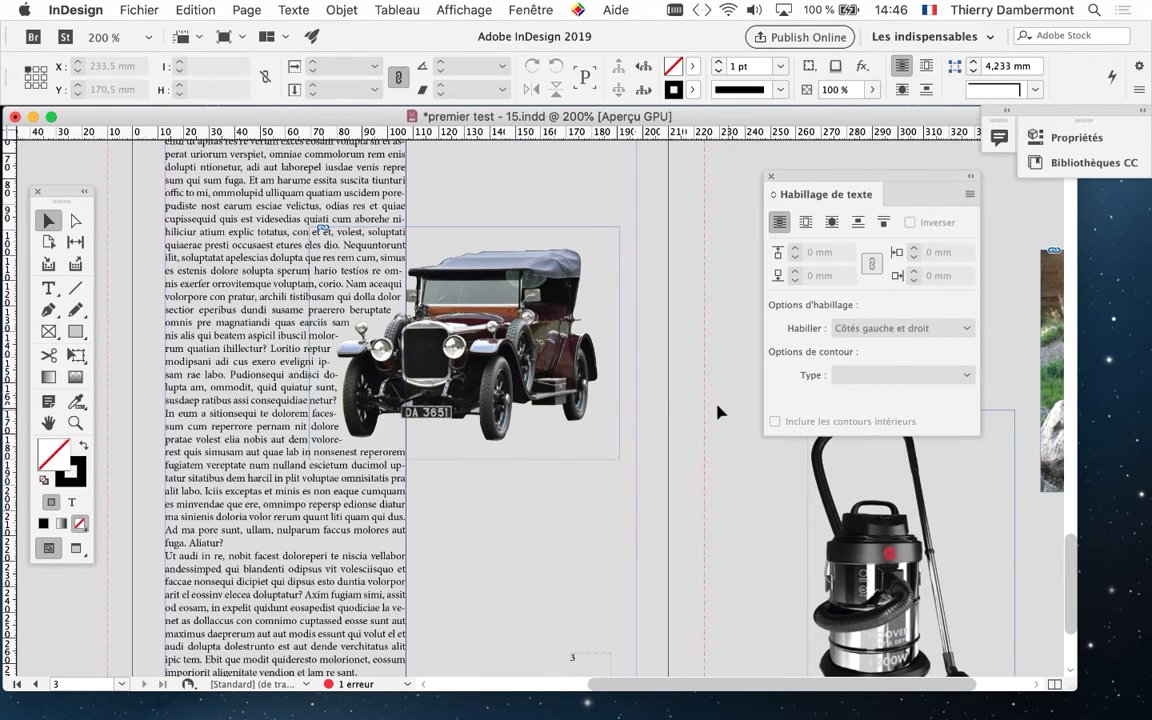
{"action": "left_click_drag", "start_coordinate": [535, 335], "coordinate": [546, 335]}
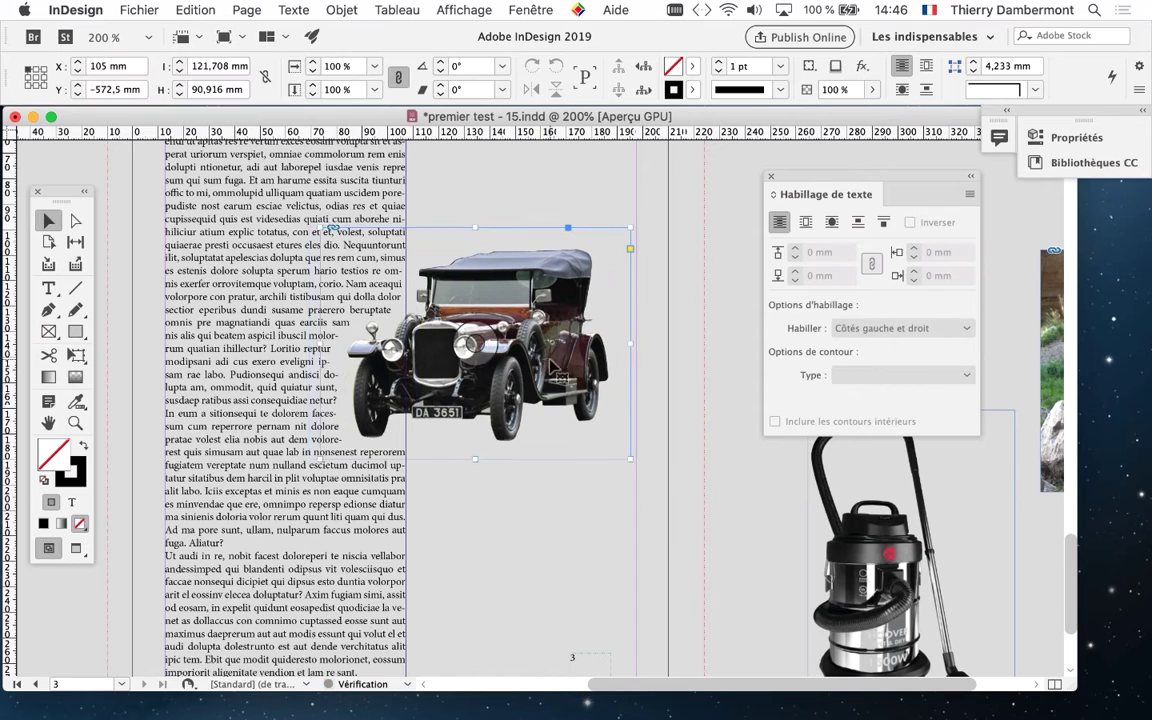
Step: Preview the page without guides, zoomed out, then start saving under a new name
{"action": "left_click", "coordinate": [78, 545]}
{"action": "left_click", "coordinate": [692, 535]}
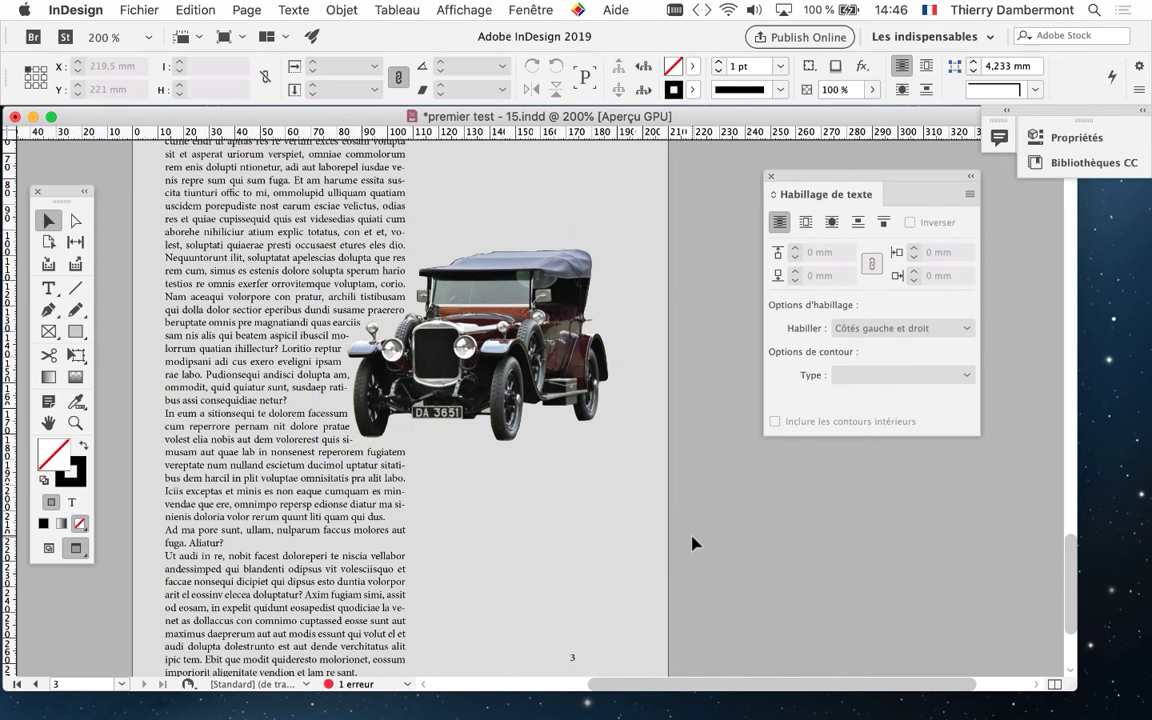
{"action": "key", "text": "super+minus"}
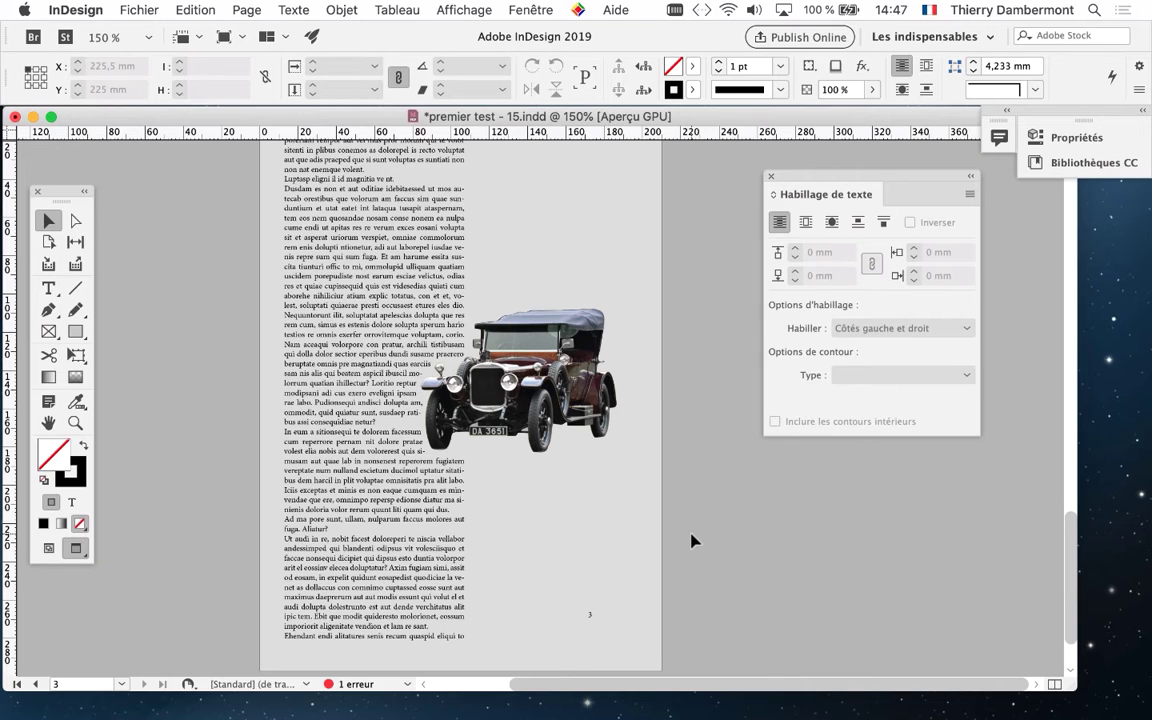
{"action": "left_click", "coordinate": [528, 373]}
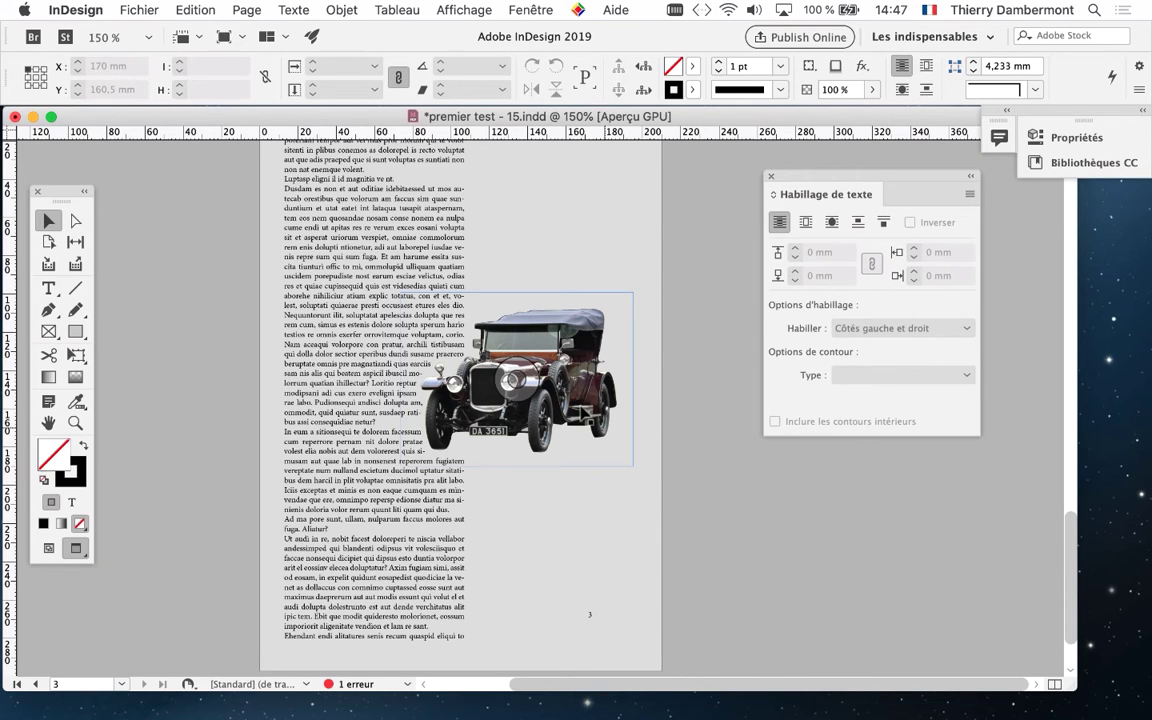
{"action": "left_click", "coordinate": [636, 476]}
{"action": "left_click", "coordinate": [305, 177]}
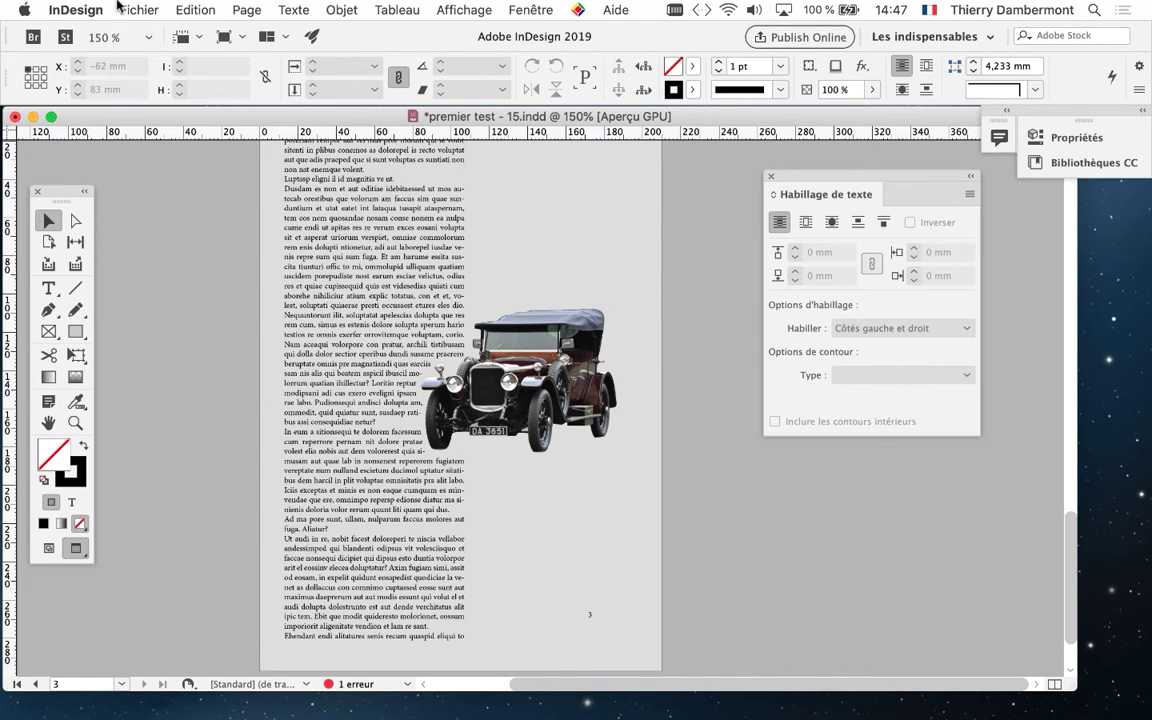
{"action": "left_click", "coordinate": [135, 10]}
{"action": "left_click", "coordinate": [213, 147]}
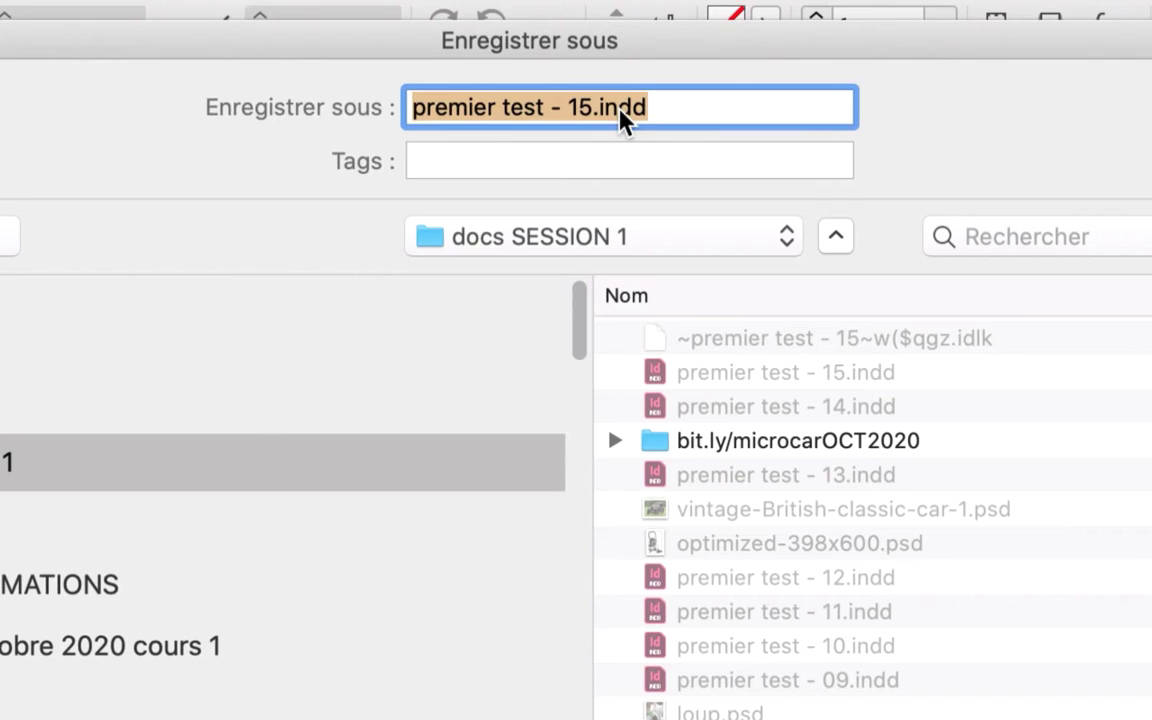
Step: Save the layout as premier test - 16.indd and return to Normal view
{"action": "left_click", "coordinate": [617, 115]}
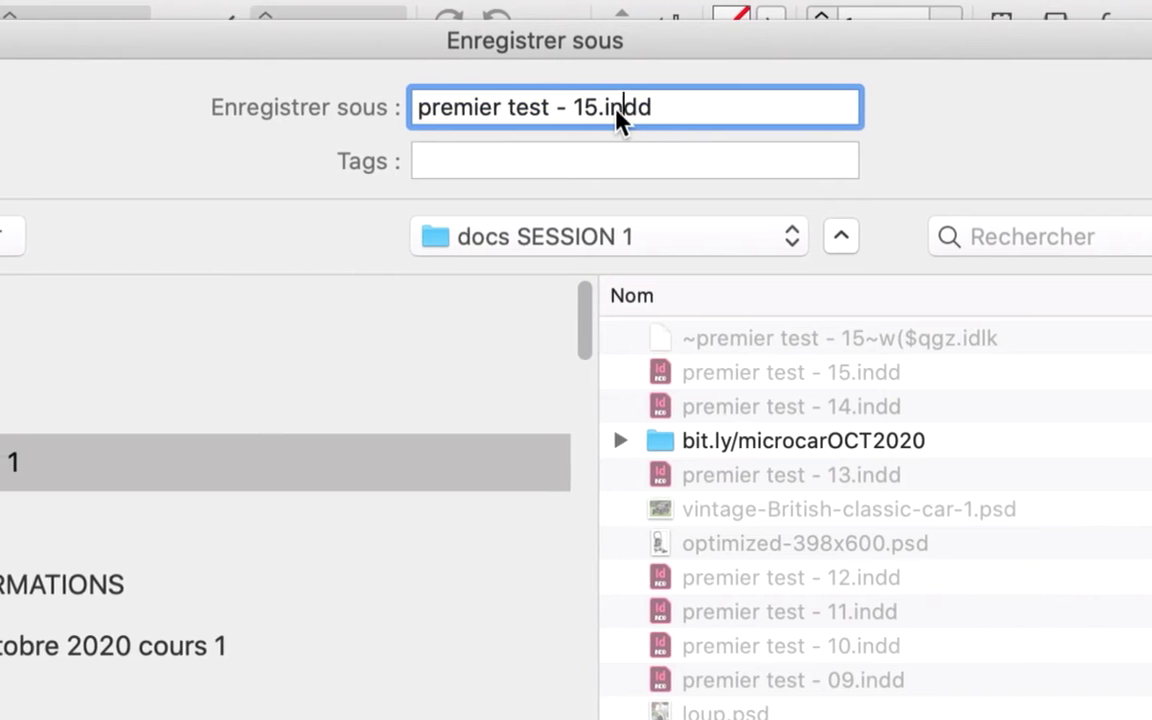
{"action": "left_click_drag", "start_coordinate": [600, 116], "coordinate": [617, 118]}
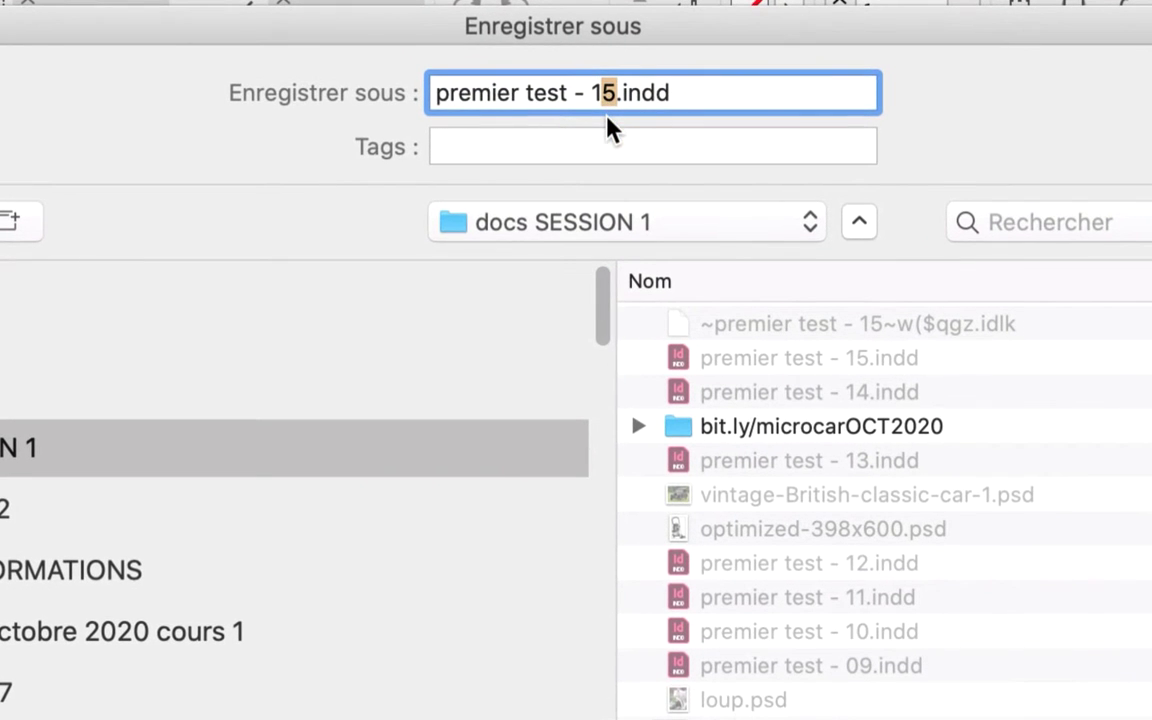
{"action": "type", "text": "6"}
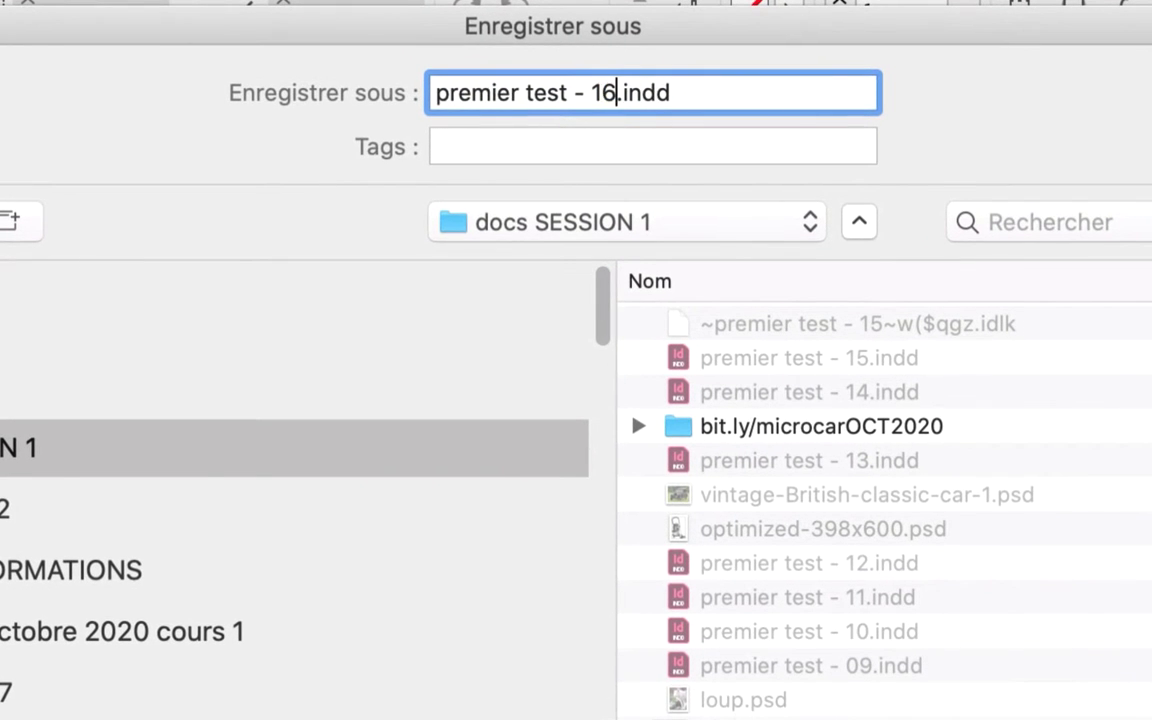
{"action": "key", "text": "Return"}
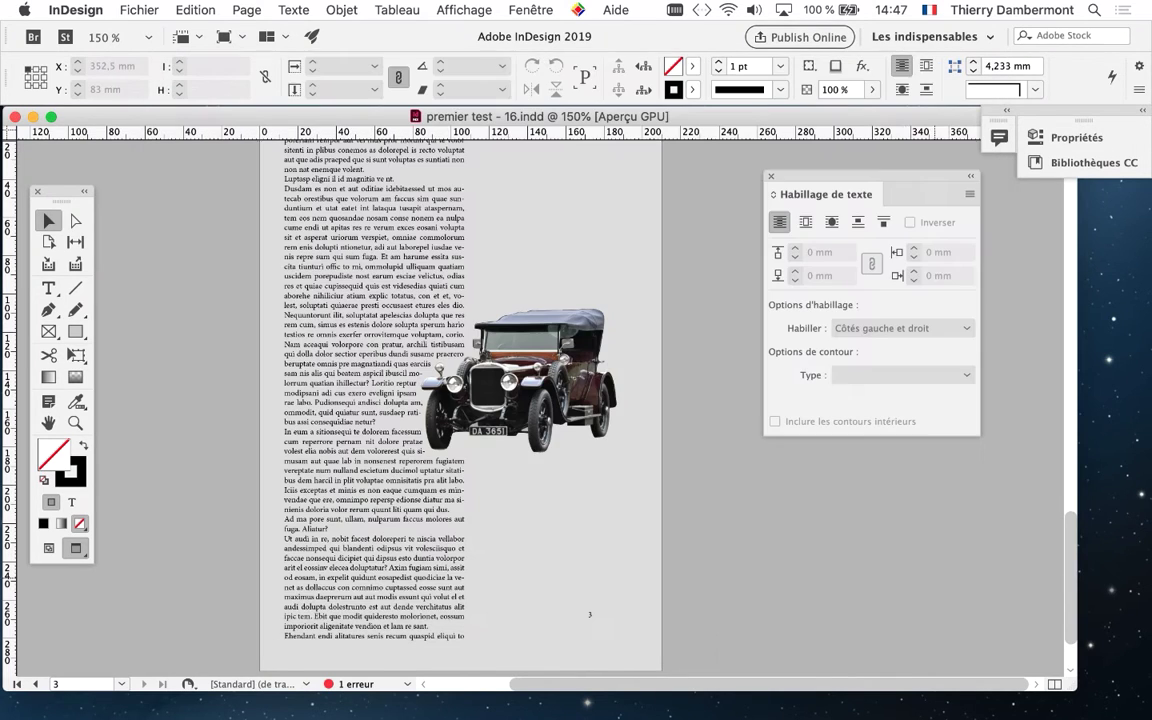
{"action": "key", "text": "w"}
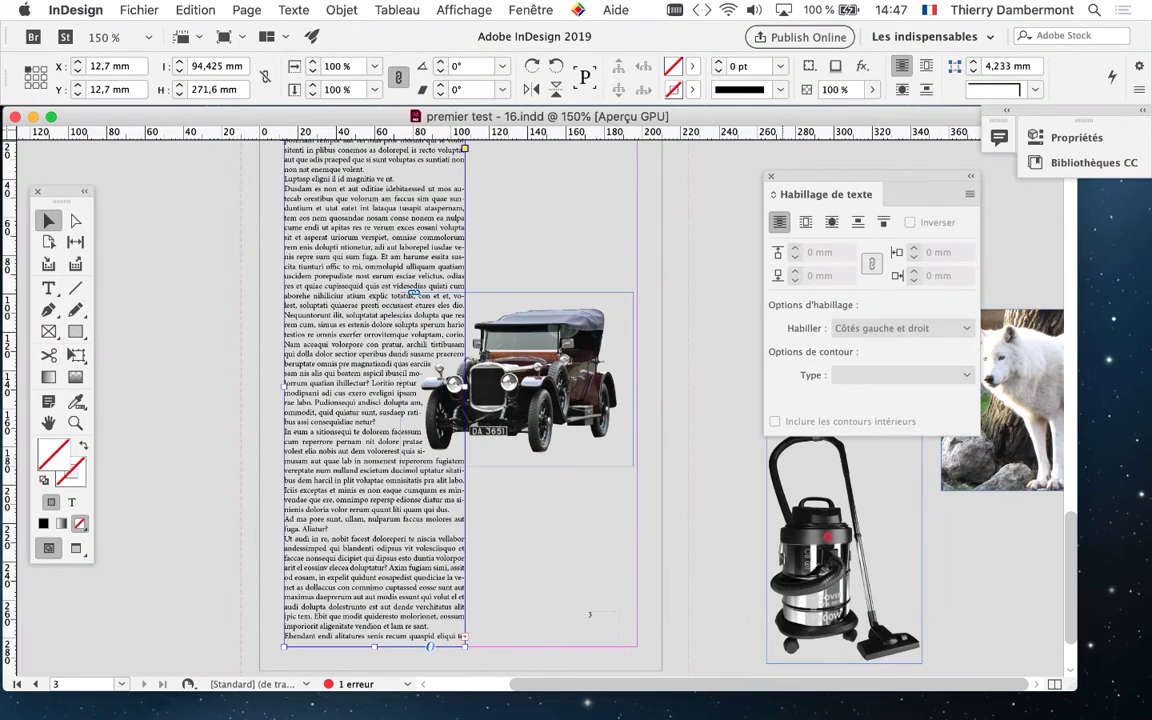
Step: Show the Layers panel and widen the body text frame to about 182.5 mm
{"action": "key", "text": "alt+super+w"}
{"action": "left_click", "coordinate": [530, 10]}
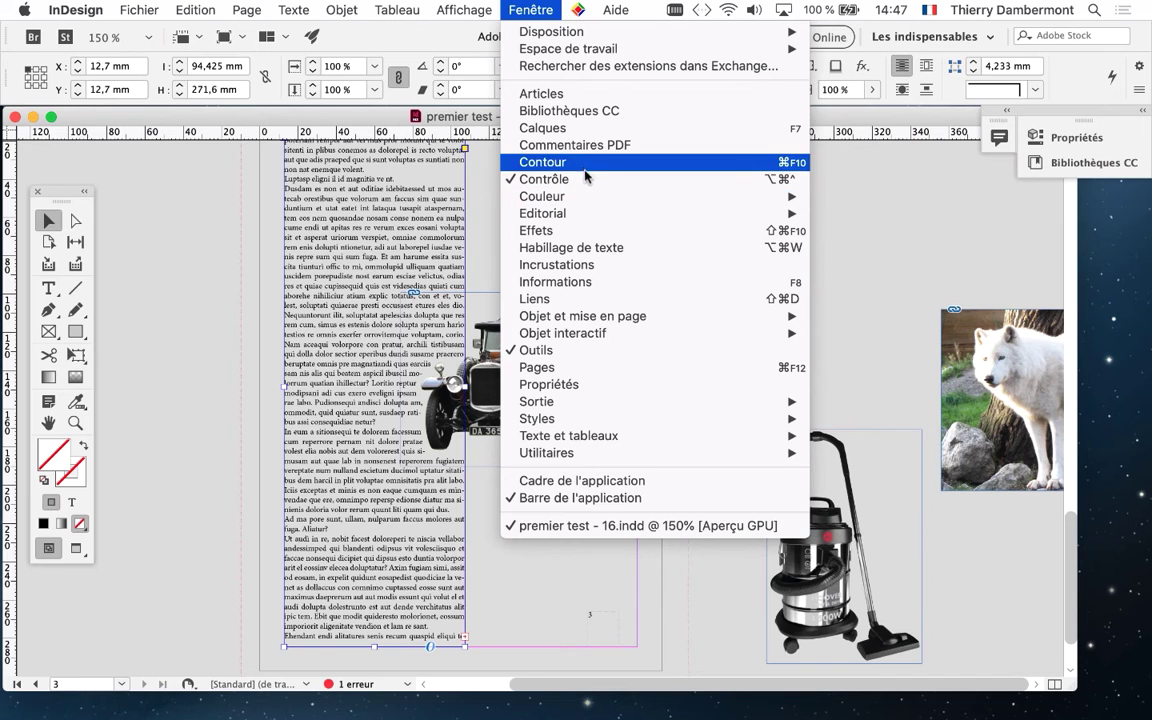
{"action": "left_click", "coordinate": [590, 128]}
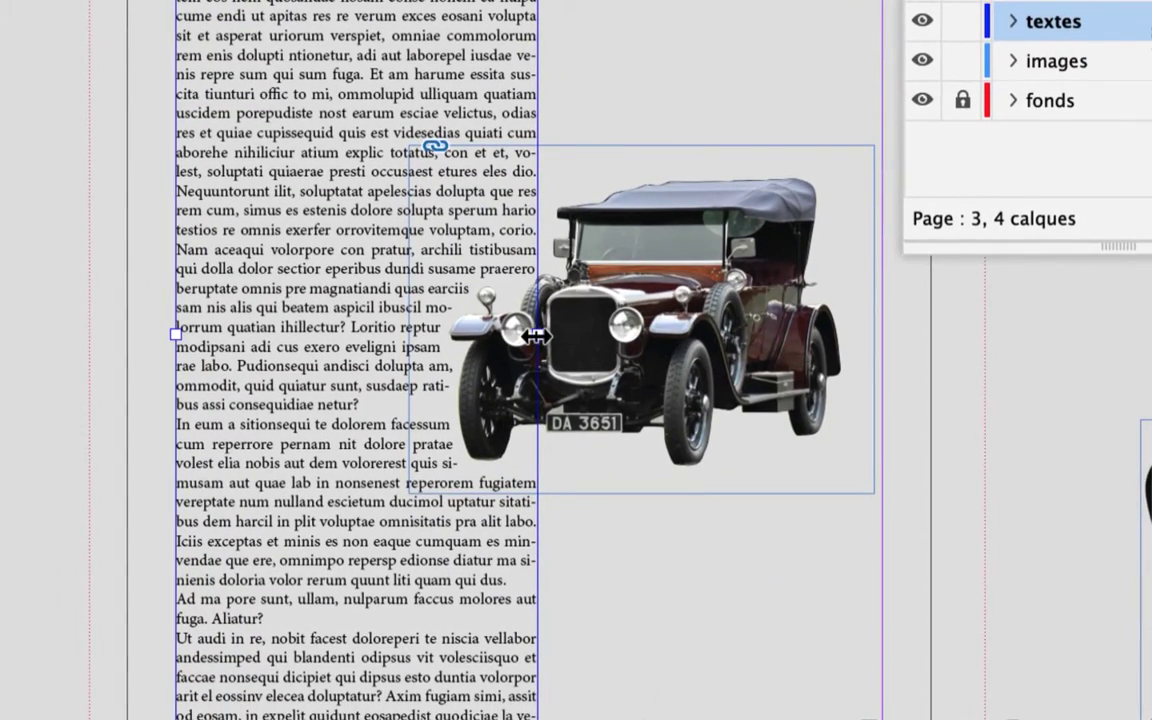
{"action": "left_click_drag", "start_coordinate": [536, 336], "coordinate": [653, 336]}
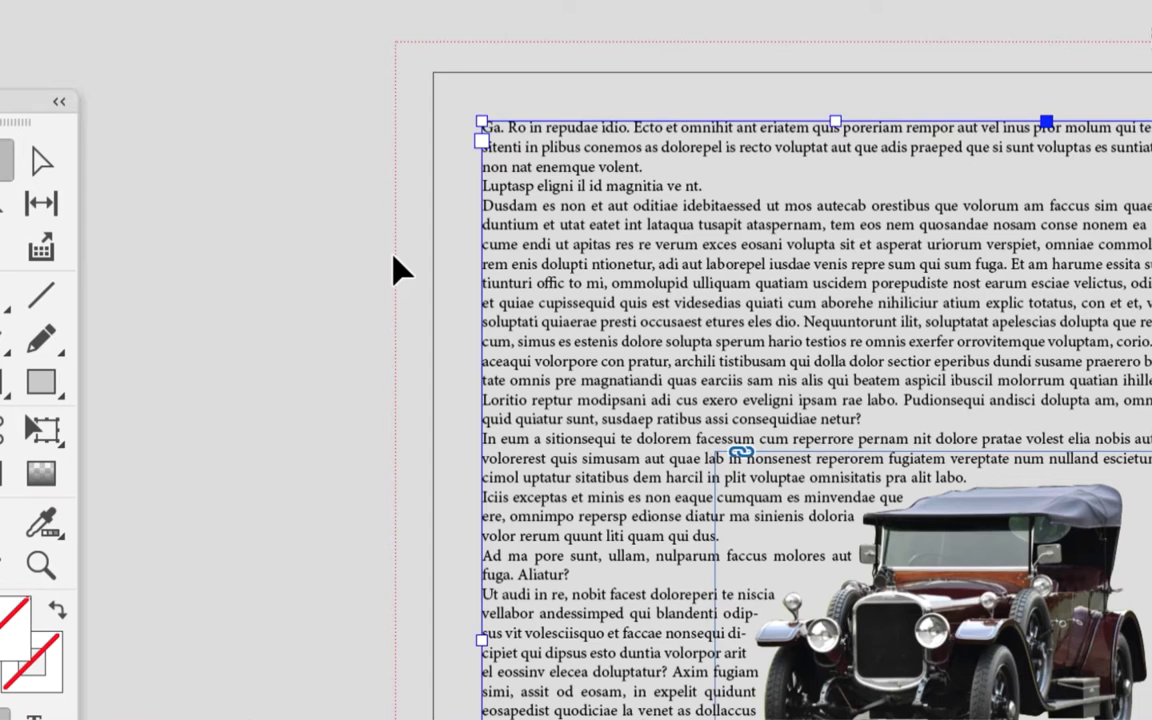
{"action": "left_click", "coordinate": [398, 270]}
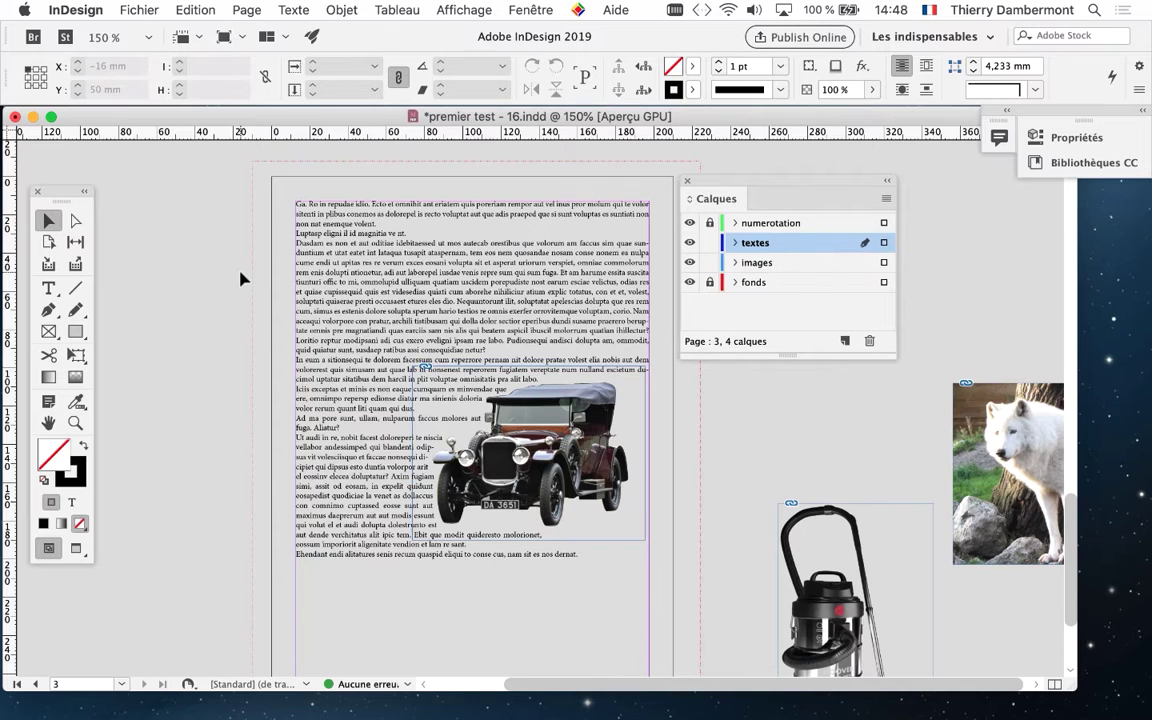
Step: Preview the page, select the body text frame, zoom out to 125%, and reach the Objet menu
{"action": "left_click_drag", "start_coordinate": [733, 190], "coordinate": [783, 180]}
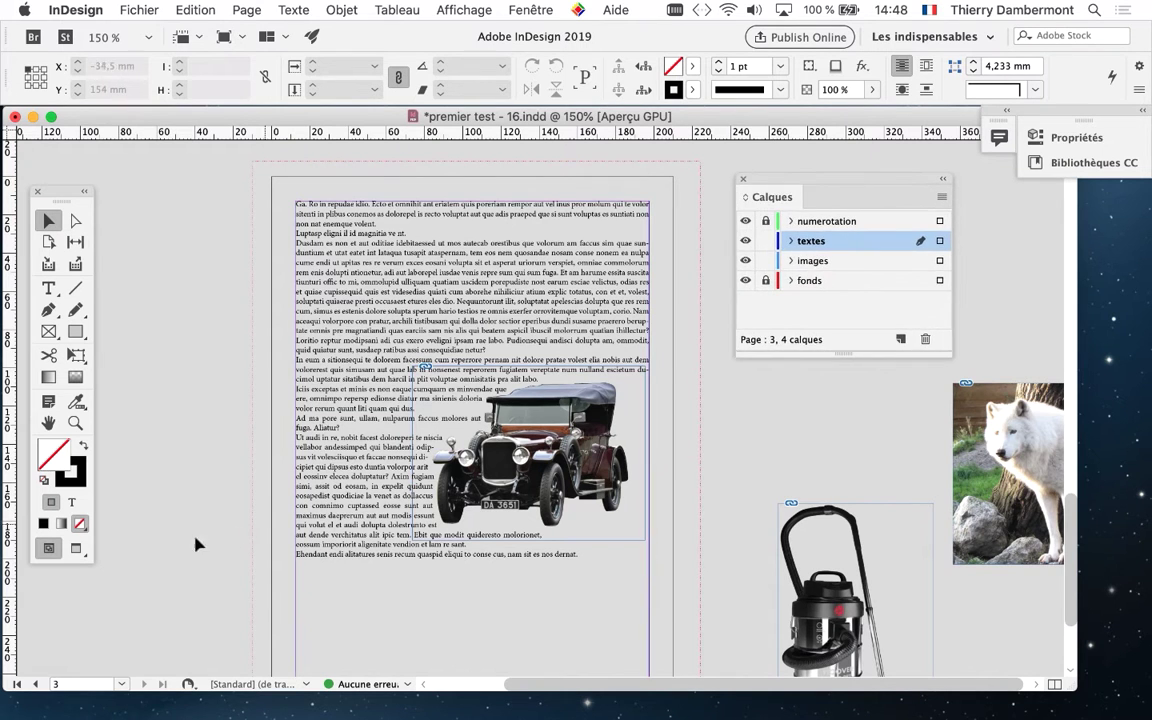
{"action": "left_click", "coordinate": [75, 548]}
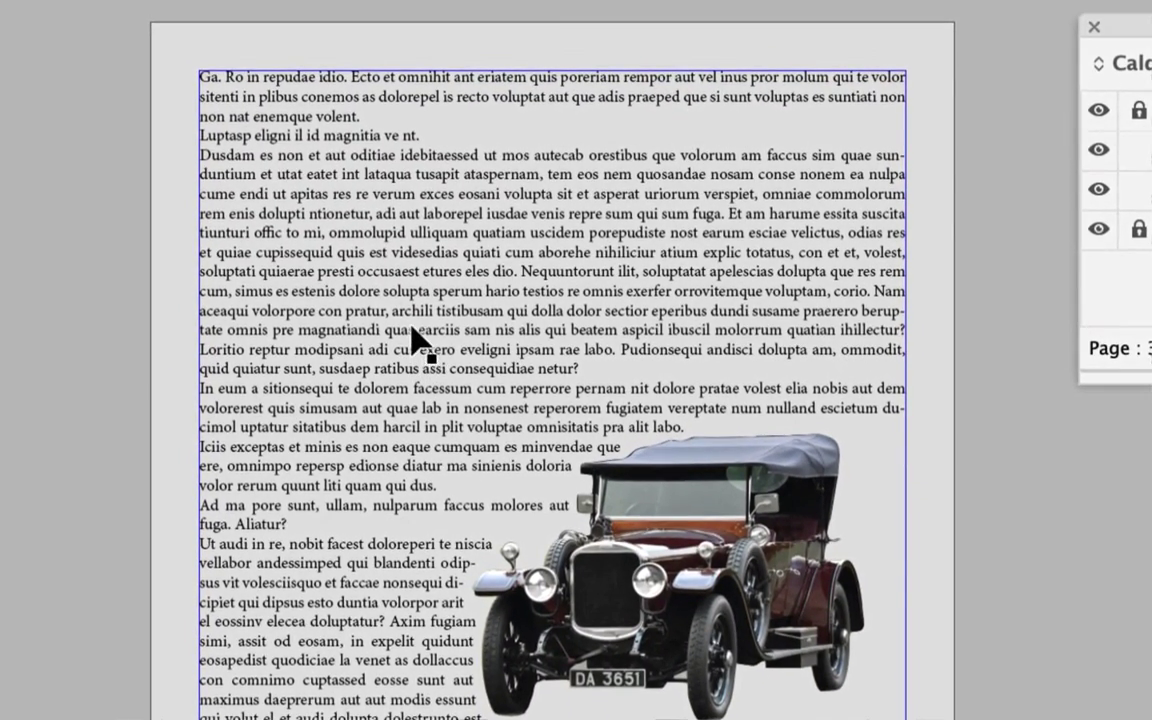
{"action": "left_click", "coordinate": [411, 330]}
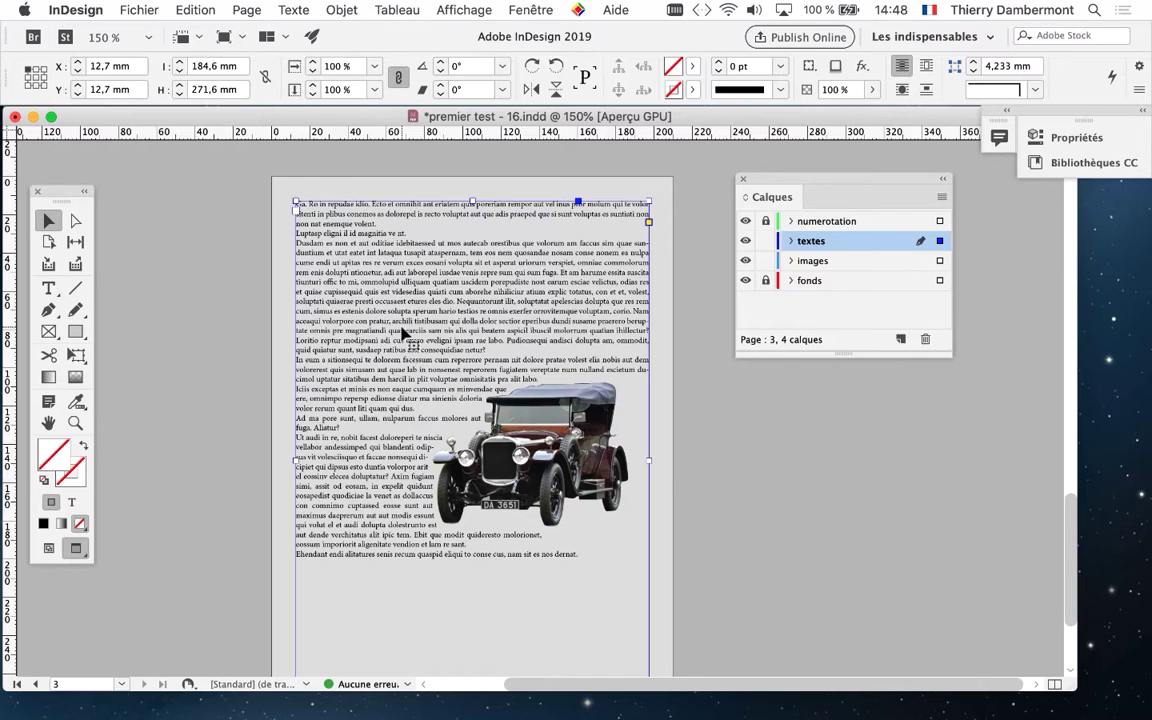
{"action": "scroll", "coordinate": [404, 442], "scroll_direction": "down", "scroll_amount": 5}
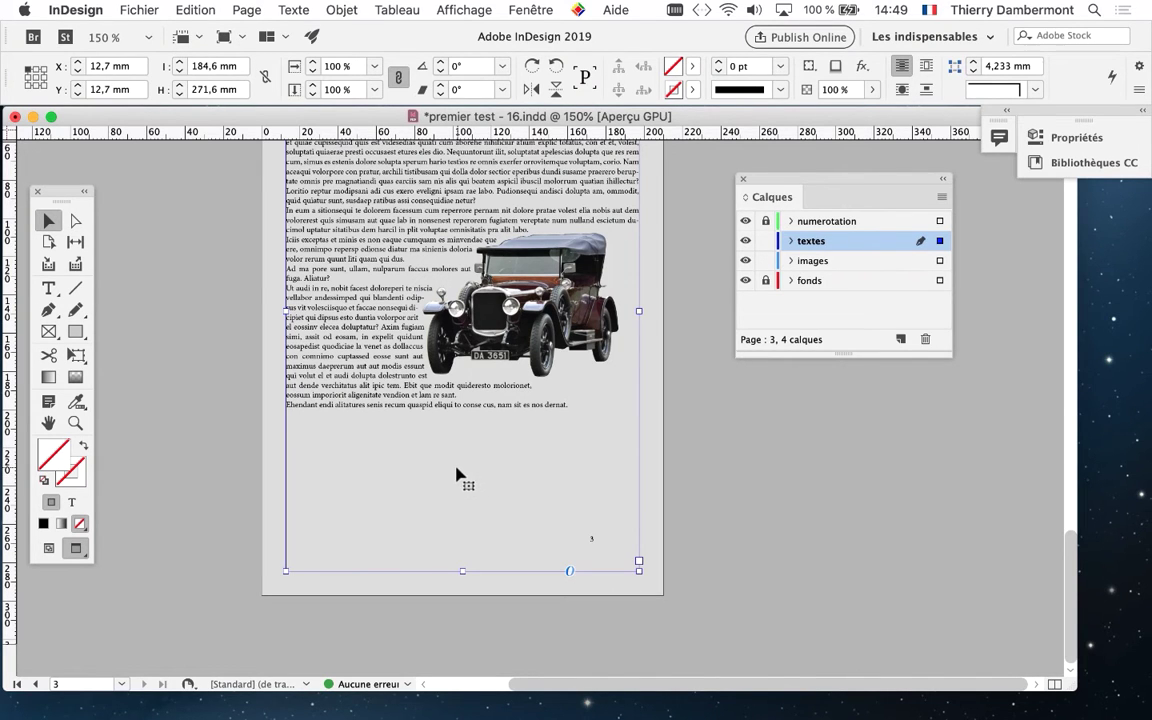
{"action": "scroll", "coordinate": [493, 436], "scroll_direction": "up", "scroll_amount": 2}
{"action": "key", "text": "super+minus"}
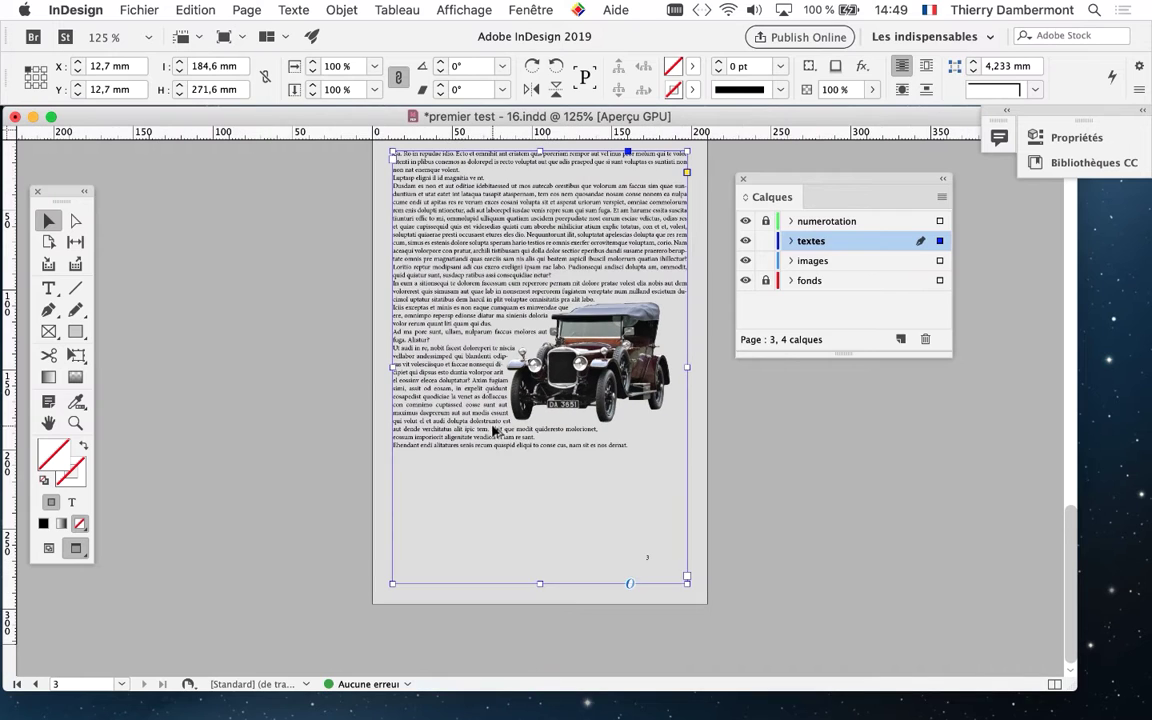
{"action": "scroll", "coordinate": [319, 357], "scroll_direction": "up", "scroll_amount": 1}
{"action": "left_click", "coordinate": [340, 10]}
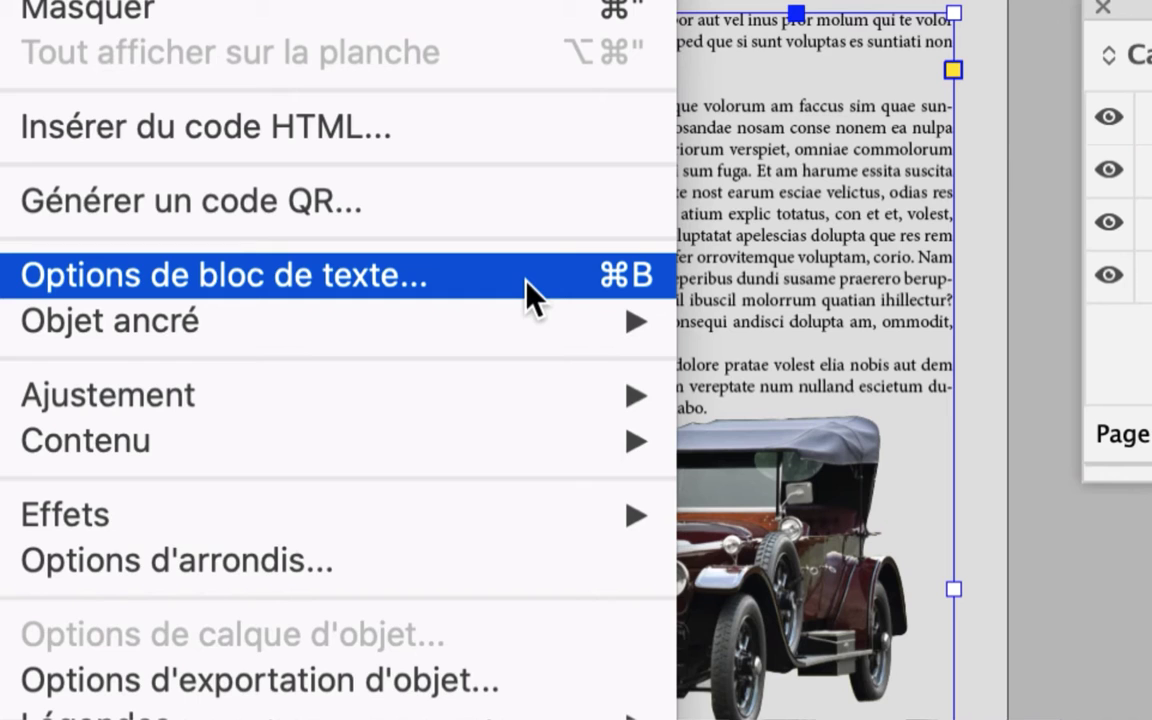
Step: Give the body text frame 2 balanced columns with an 8 mm gutter, previewing live
{"action": "left_click", "coordinate": [527, 290]}
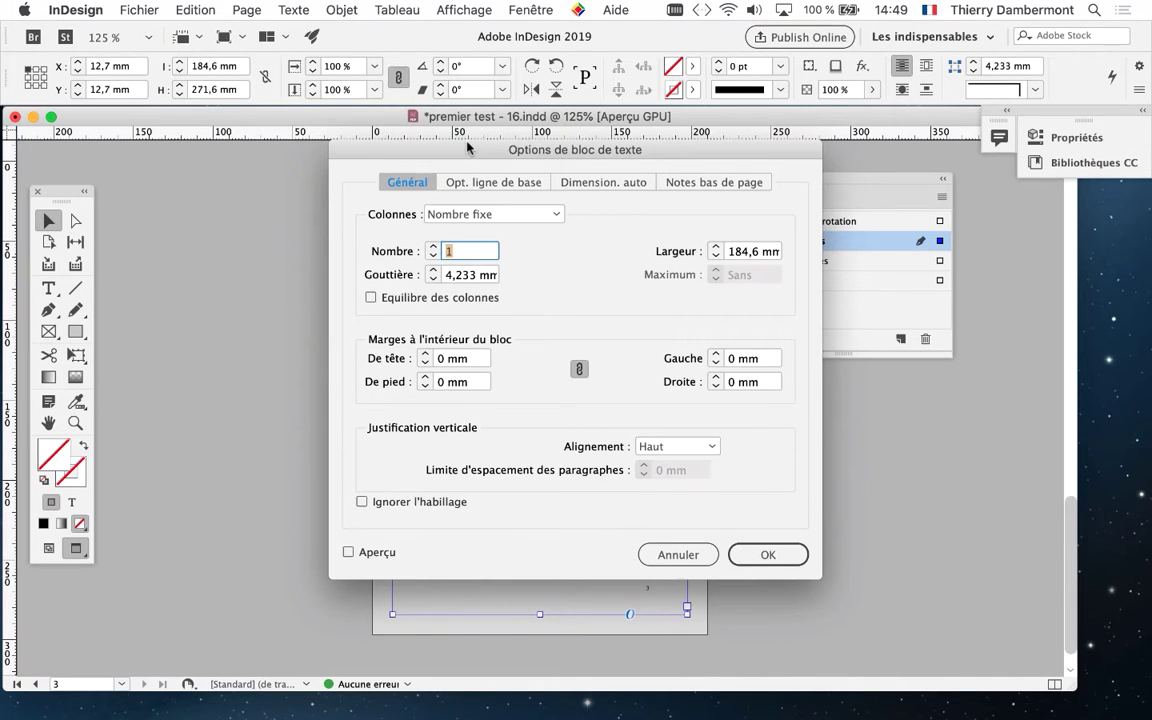
{"action": "left_click_drag", "start_coordinate": [575, 149], "coordinate": [894, 116]}
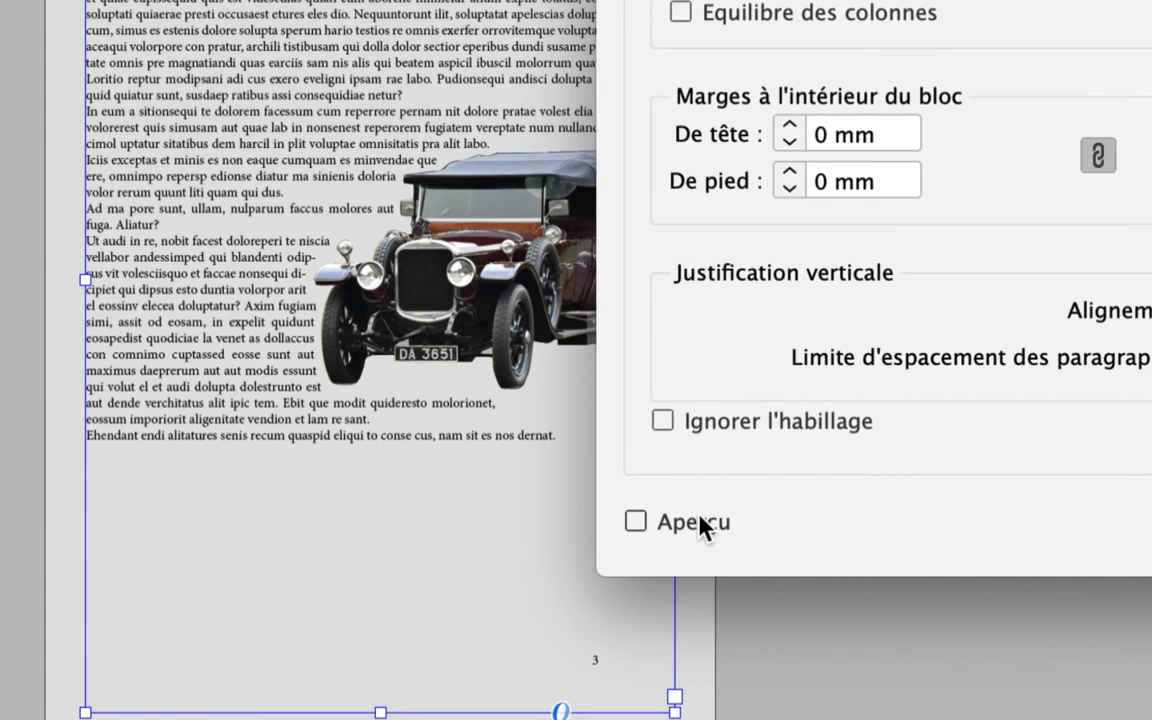
{"action": "left_click", "coordinate": [700, 523]}
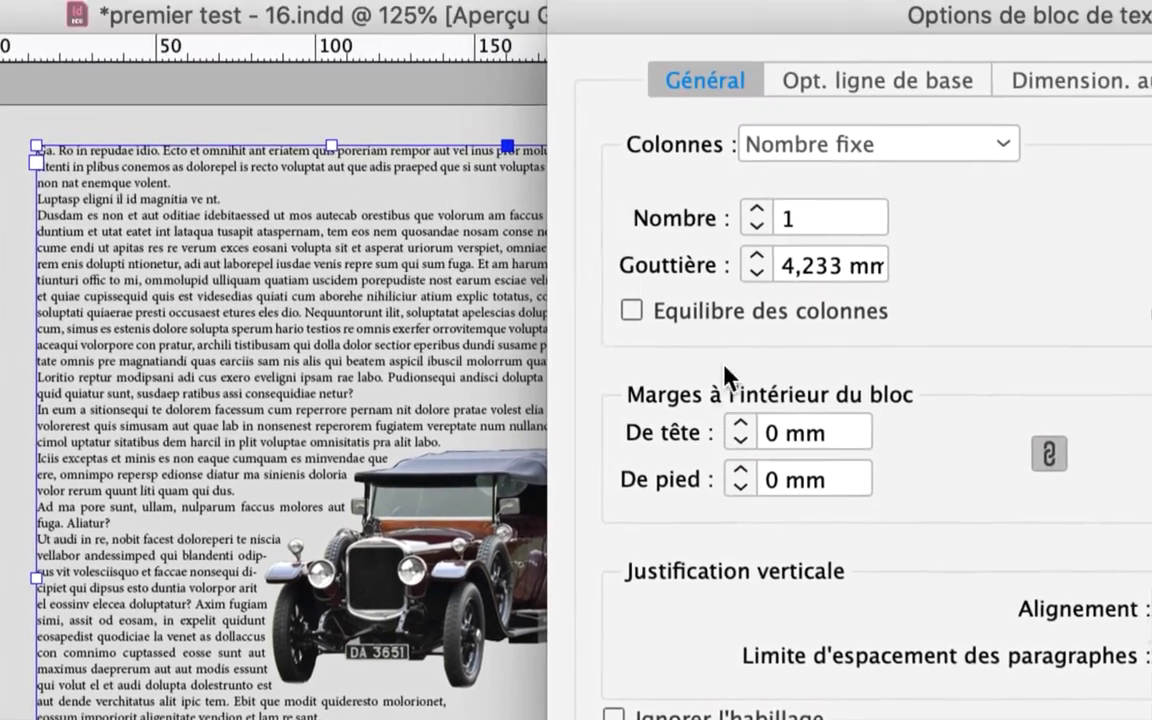
{"action": "left_click", "coordinate": [737, 317]}
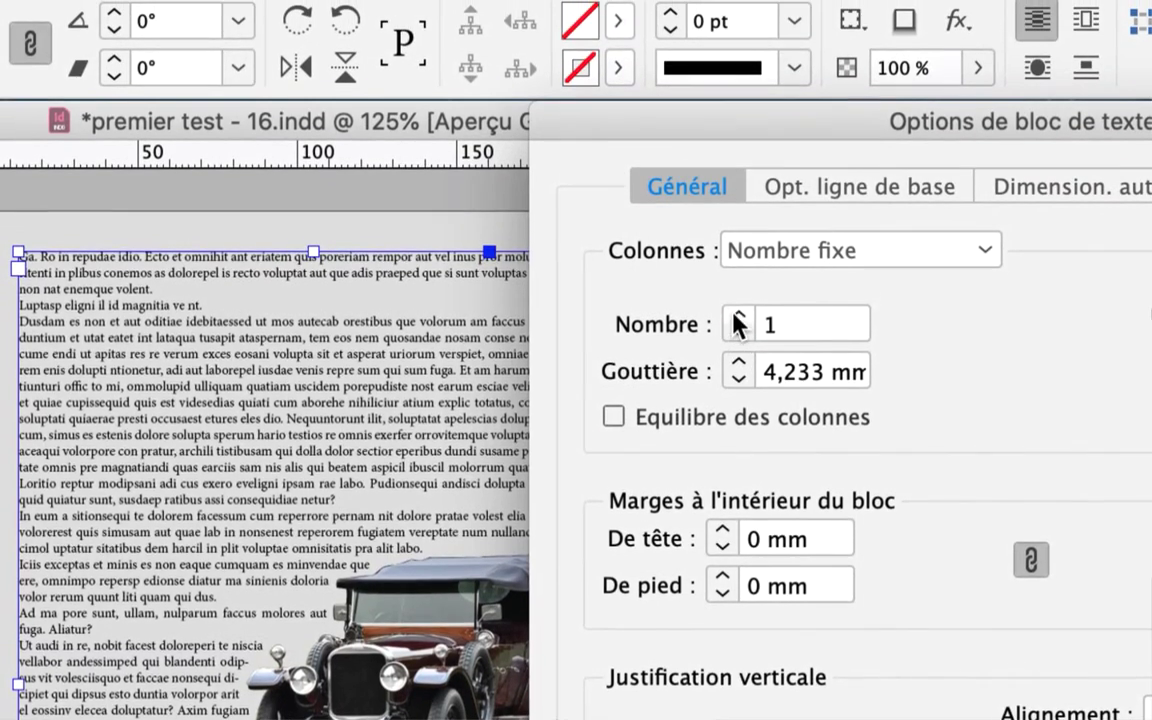
{"action": "type", "text": "8"}
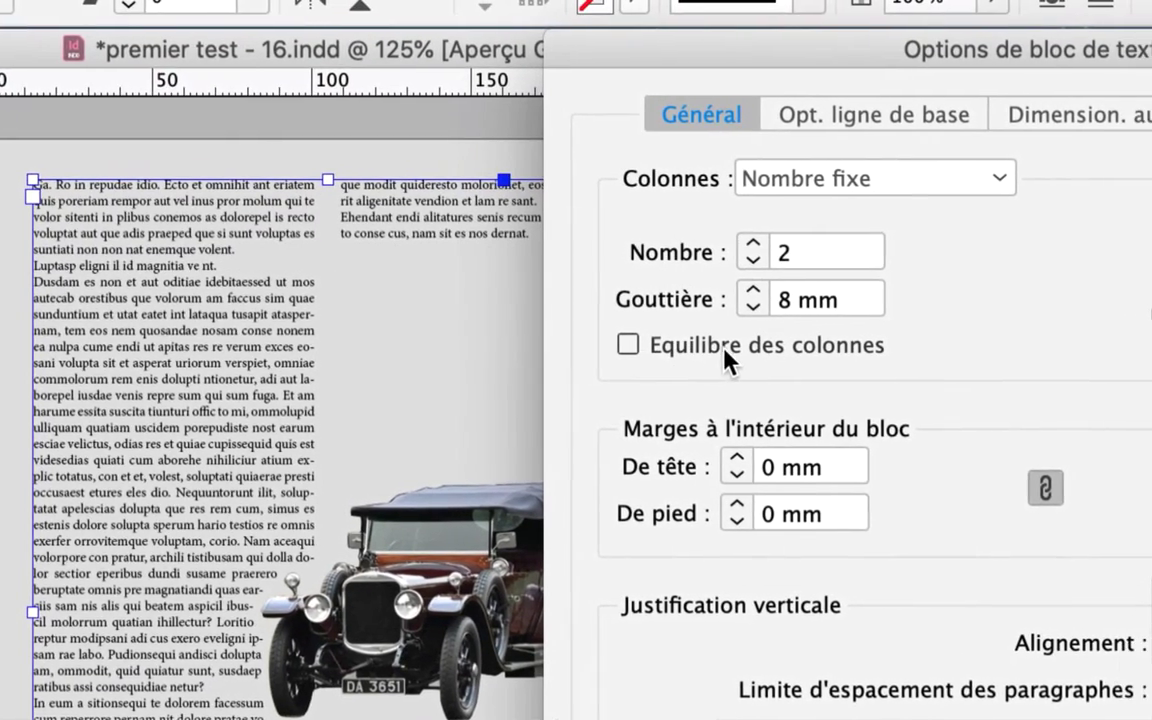
{"action": "left_click", "coordinate": [724, 348]}
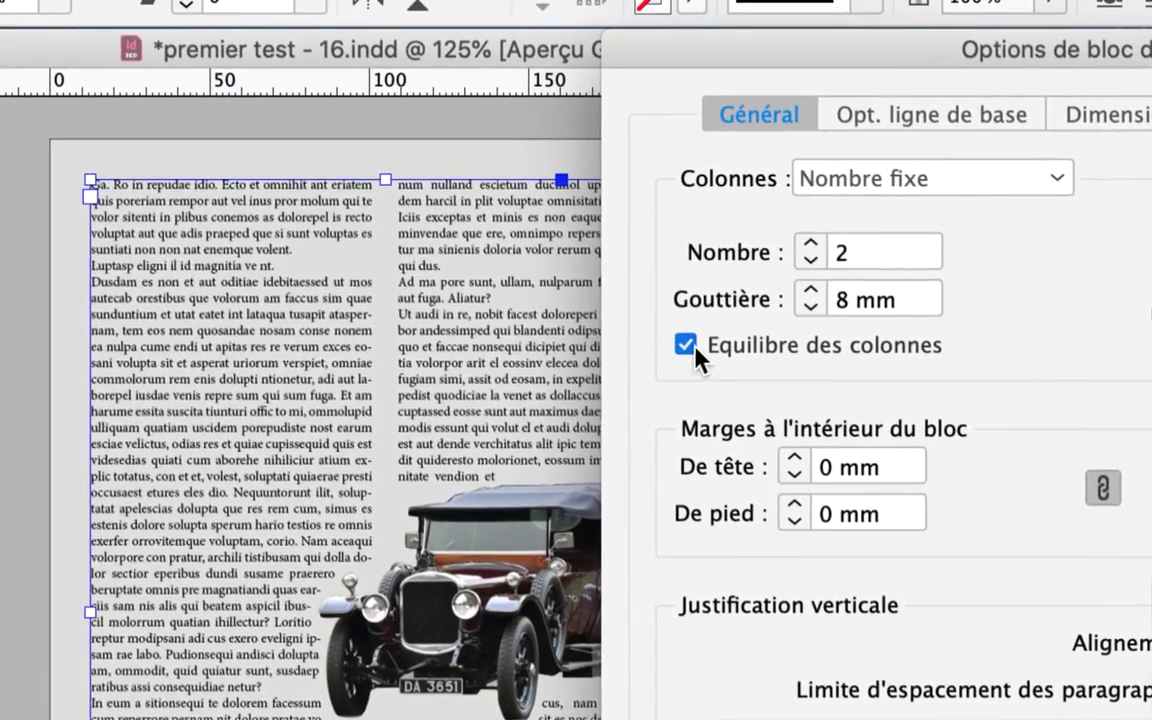
{"action": "left_click", "coordinate": [694, 347]}
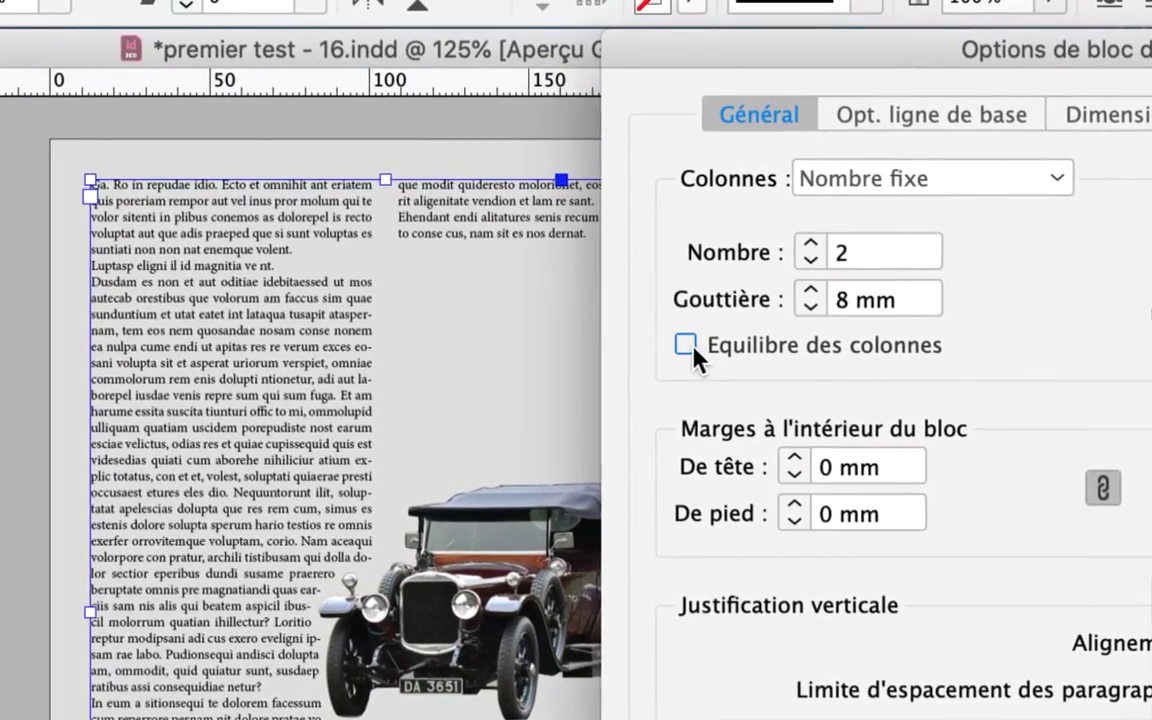
{"action": "left_click", "coordinate": [694, 347]}
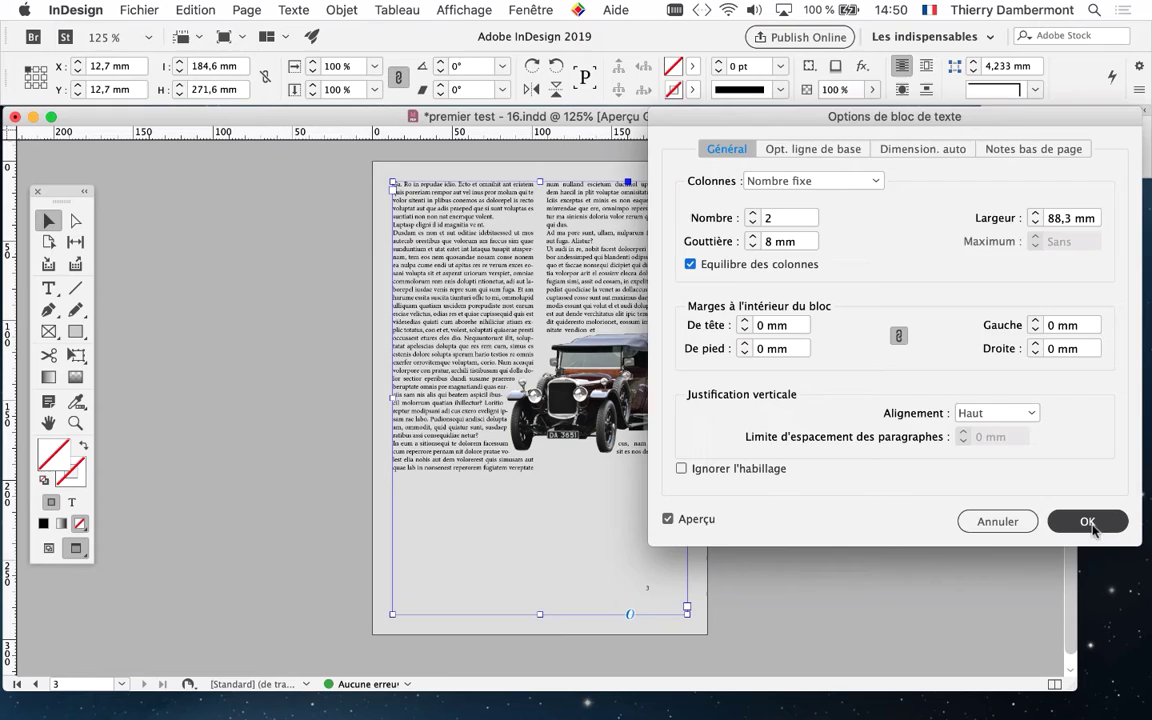
{"action": "left_click", "coordinate": [1087, 522]}
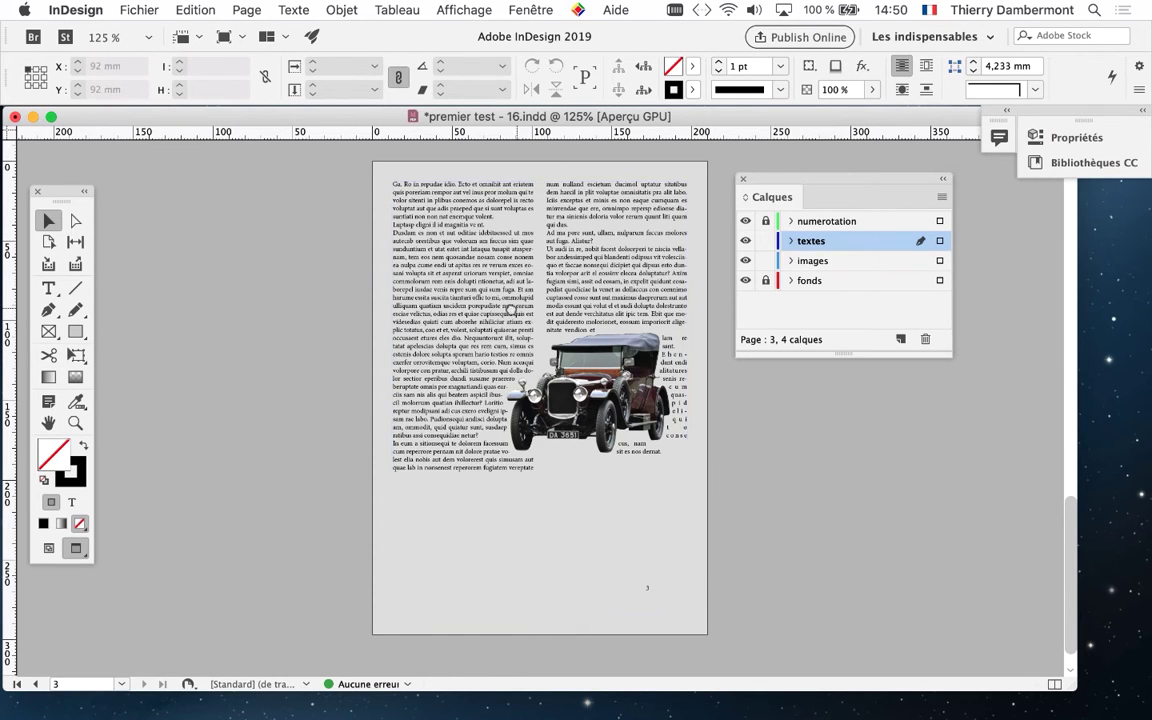
Step: Lock the textes layer in the Layers panel
{"action": "scroll", "coordinate": [414, 339], "scroll_direction": "up", "scroll_amount": 2}
{"action": "scroll", "coordinate": [422, 364], "scroll_direction": "up", "scroll_amount": 1}
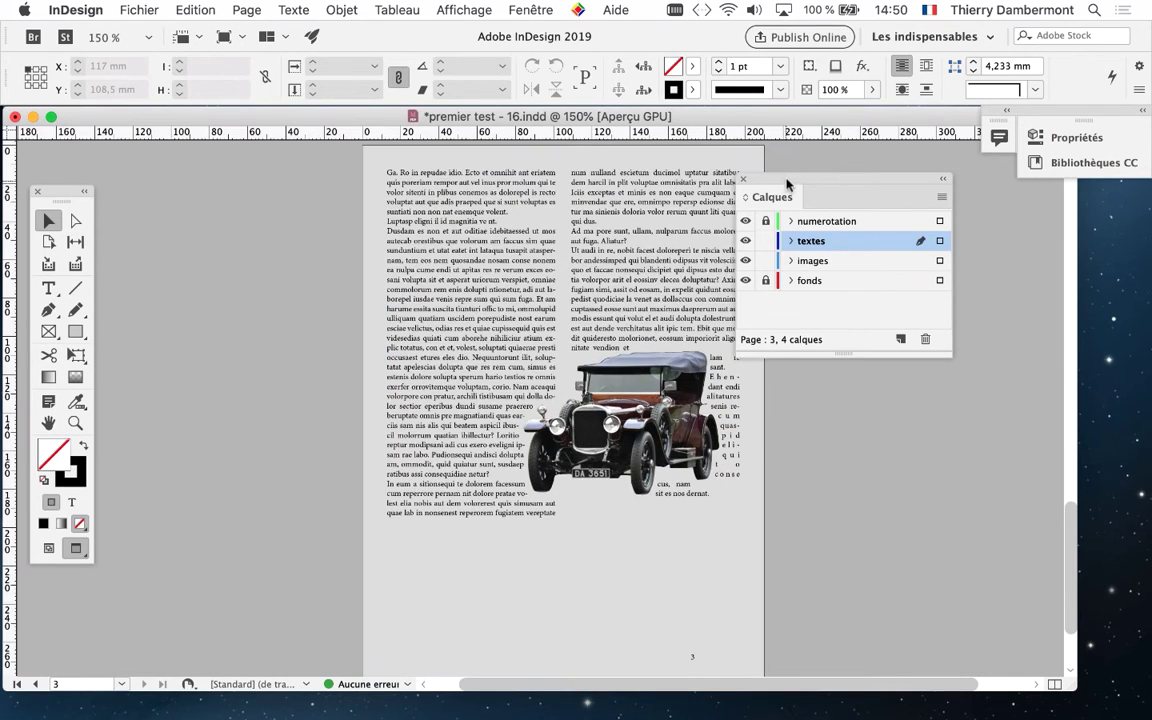
{"action": "left_click_drag", "start_coordinate": [787, 183], "coordinate": [897, 179]}
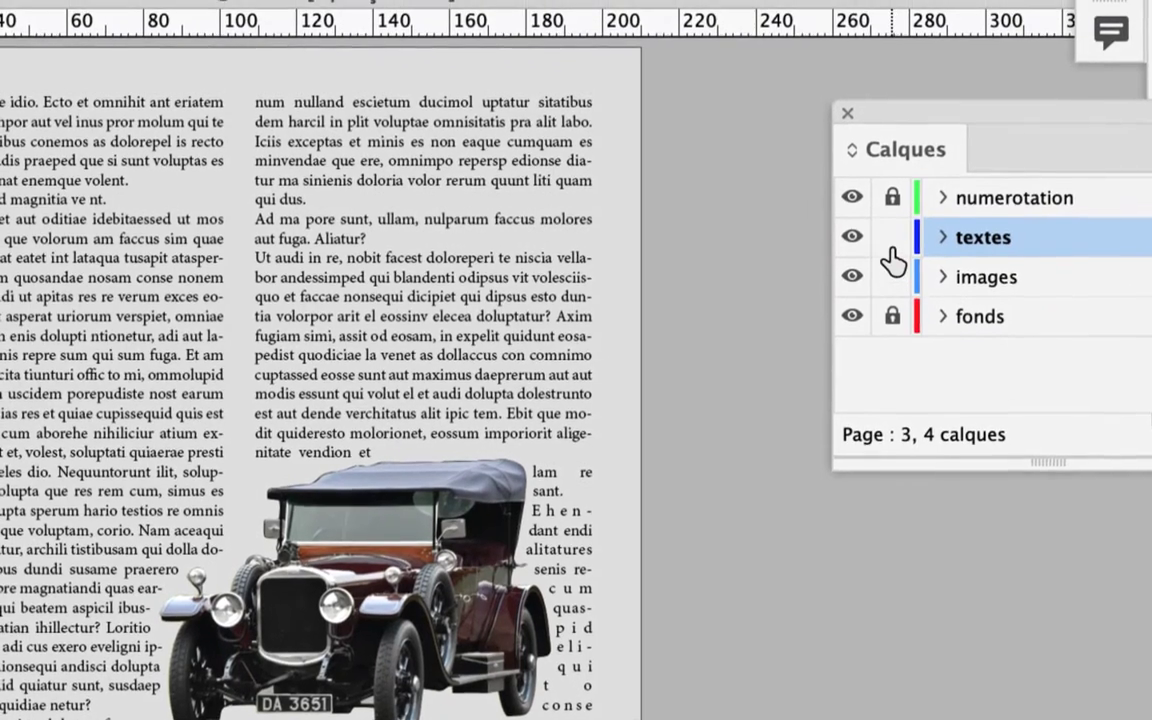
{"action": "left_click", "coordinate": [884, 222]}
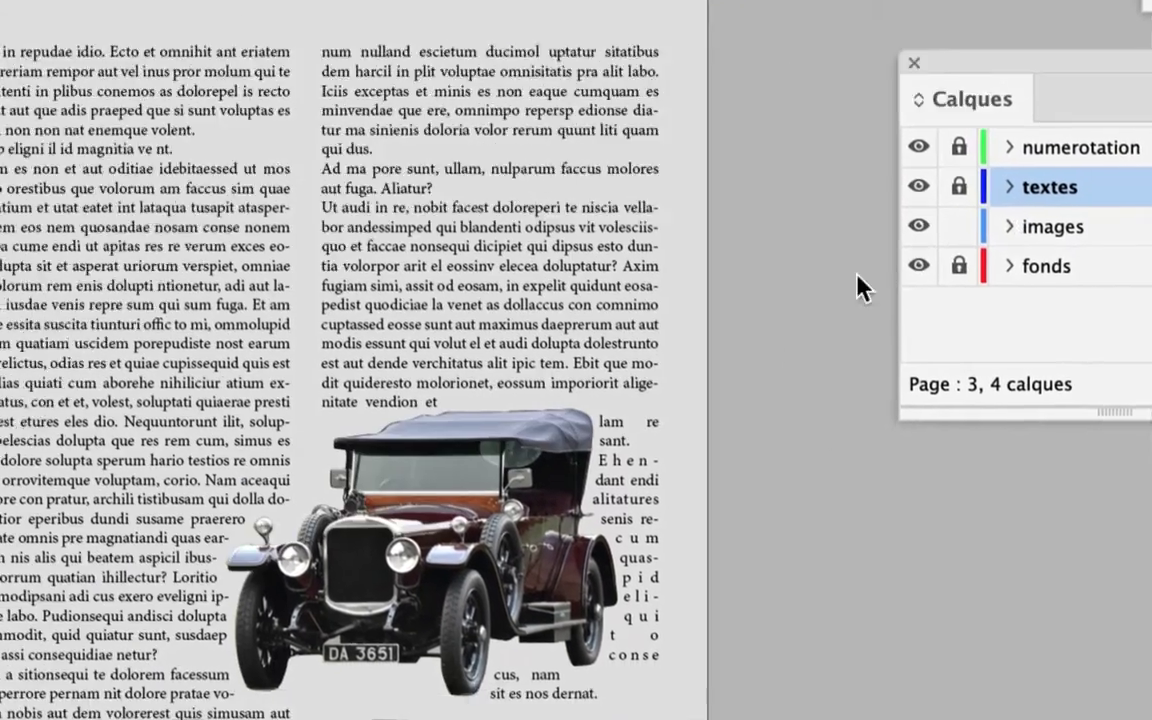
Step: Shrink the car image with Free Transform and centre it between the two columns
{"action": "left_click", "coordinate": [470, 560]}
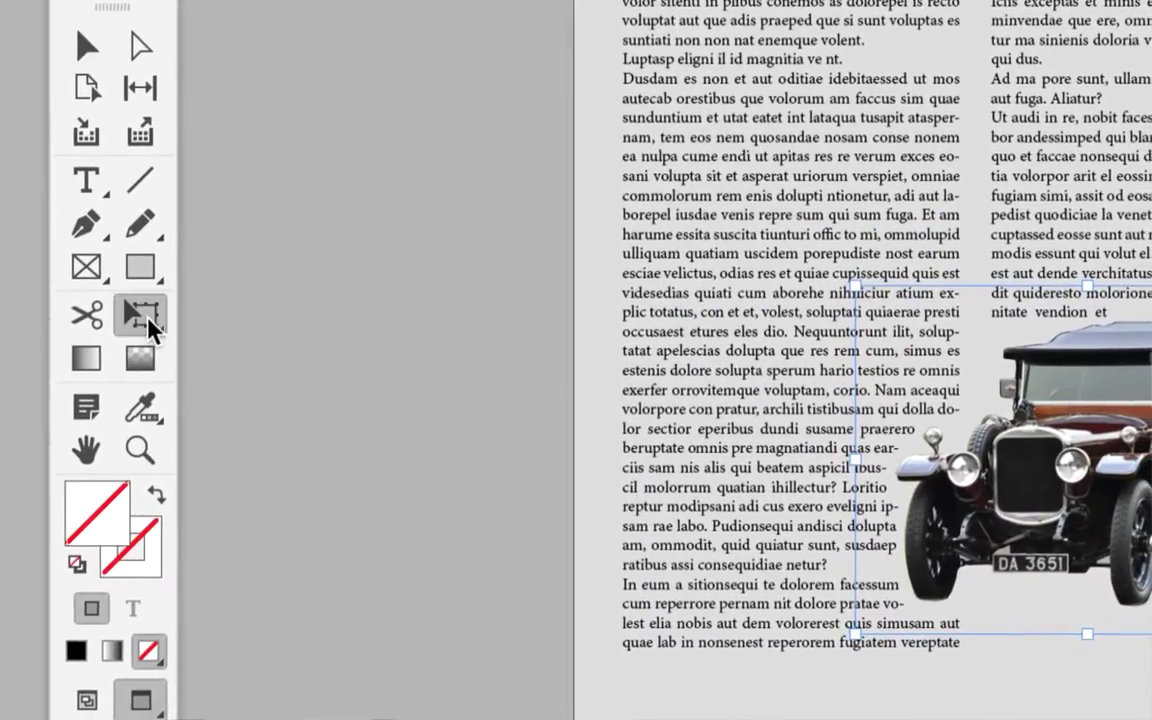
{"action": "left_click", "coordinate": [146, 322]}
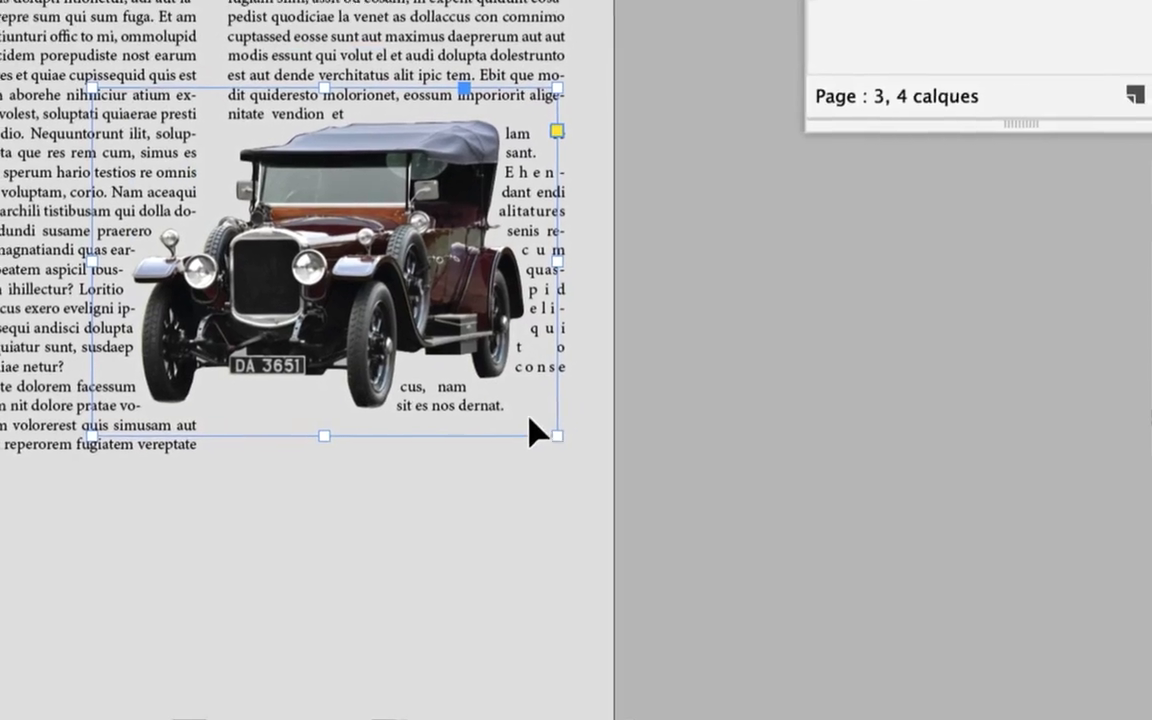
{"action": "mouse_move", "coordinate": [589, 463]}
{"action": "left_mouse_down"}
{"action": "mouse_move", "coordinate": [478, 388]}
{"action": "mouse_move", "coordinate": [414, 290]}
{"action": "left_mouse_up"}
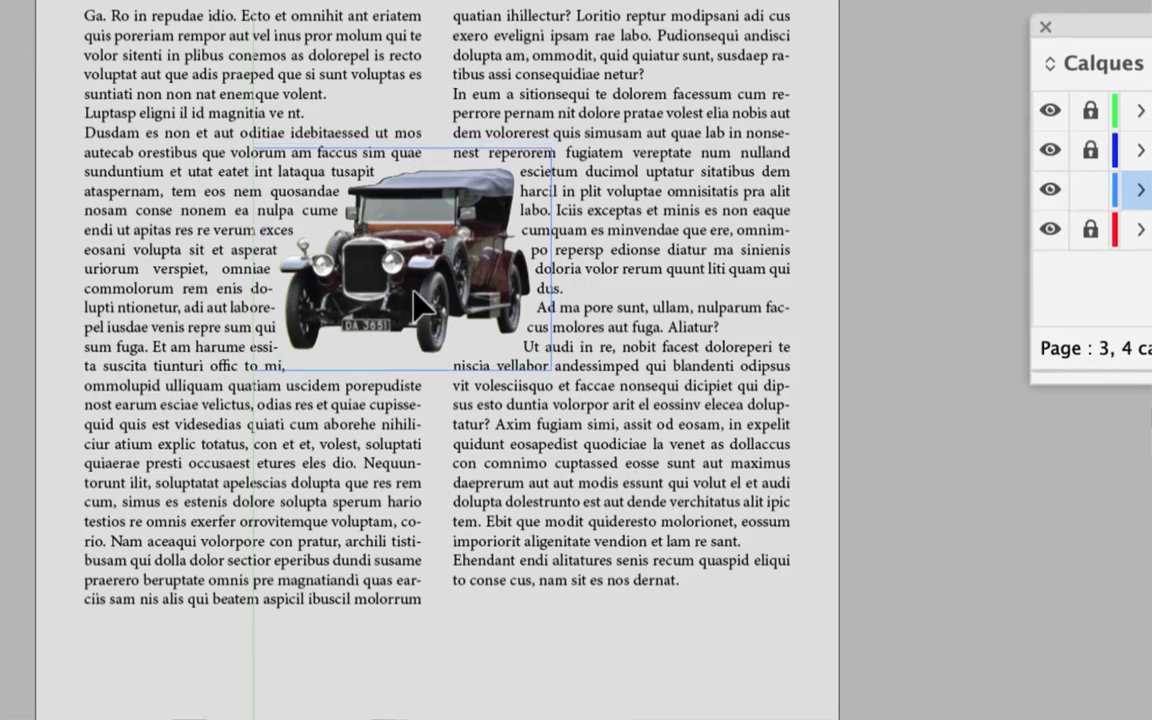
{"action": "left_click_drag", "start_coordinate": [412, 287], "coordinate": [420, 312]}
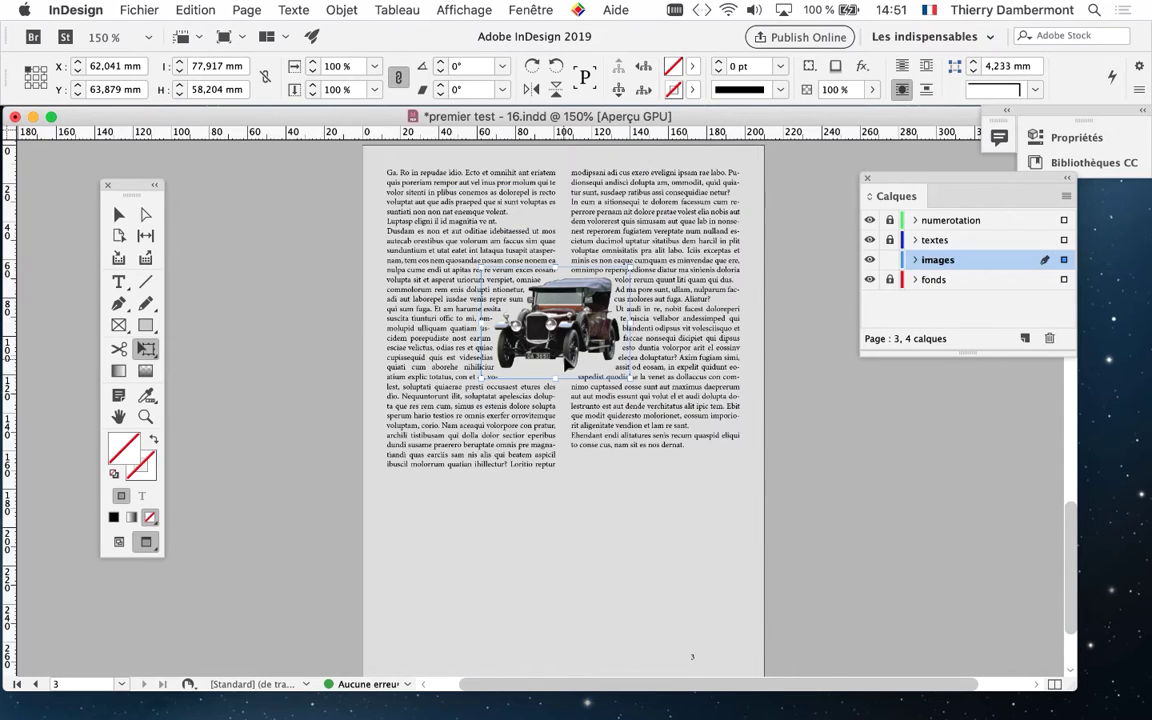
Step: Zoom to 200%, raise the car's wrap offset to 4 mm, and set the car slightly lower
{"action": "key", "text": "super+equal"}
{"action": "left_click", "coordinate": [528, 10]}
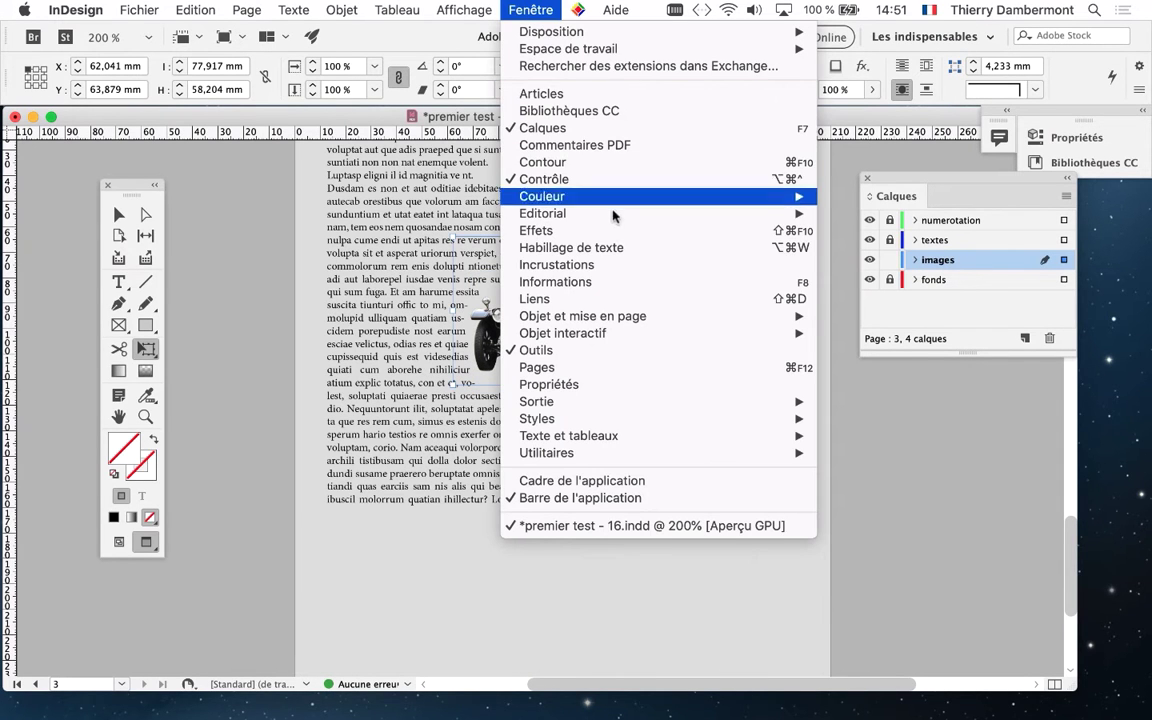
{"action": "left_click", "coordinate": [598, 247]}
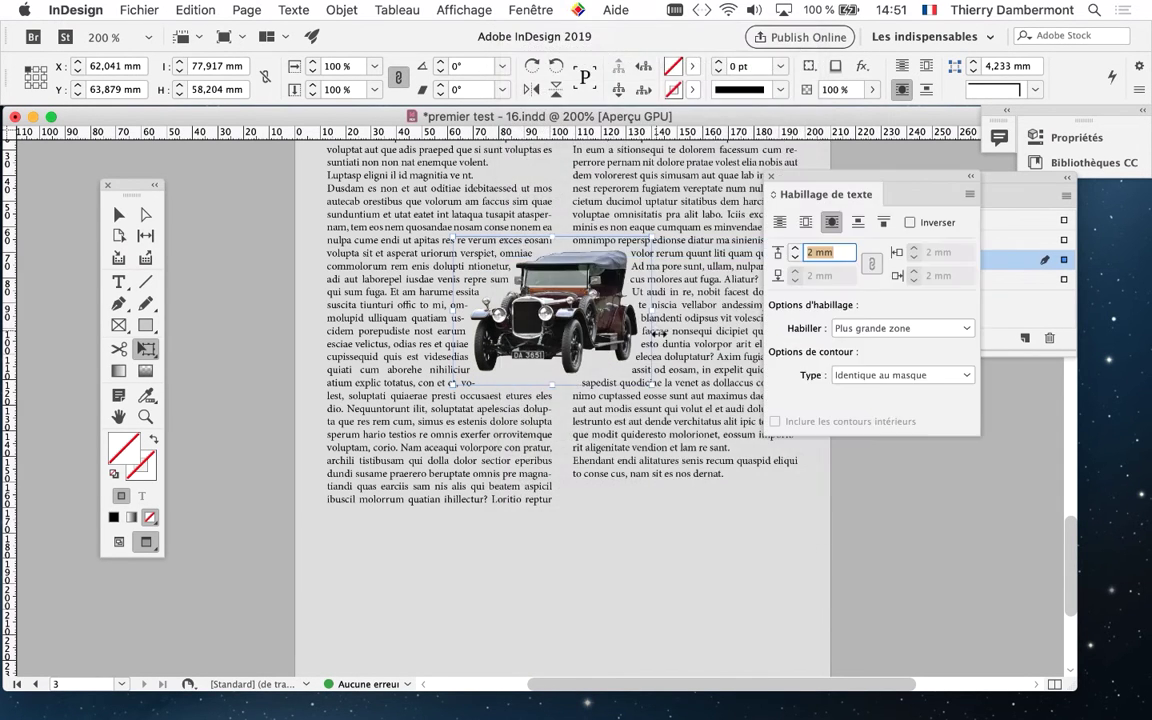
{"action": "left_click_drag", "start_coordinate": [806, 190], "coordinate": [722, 188]}
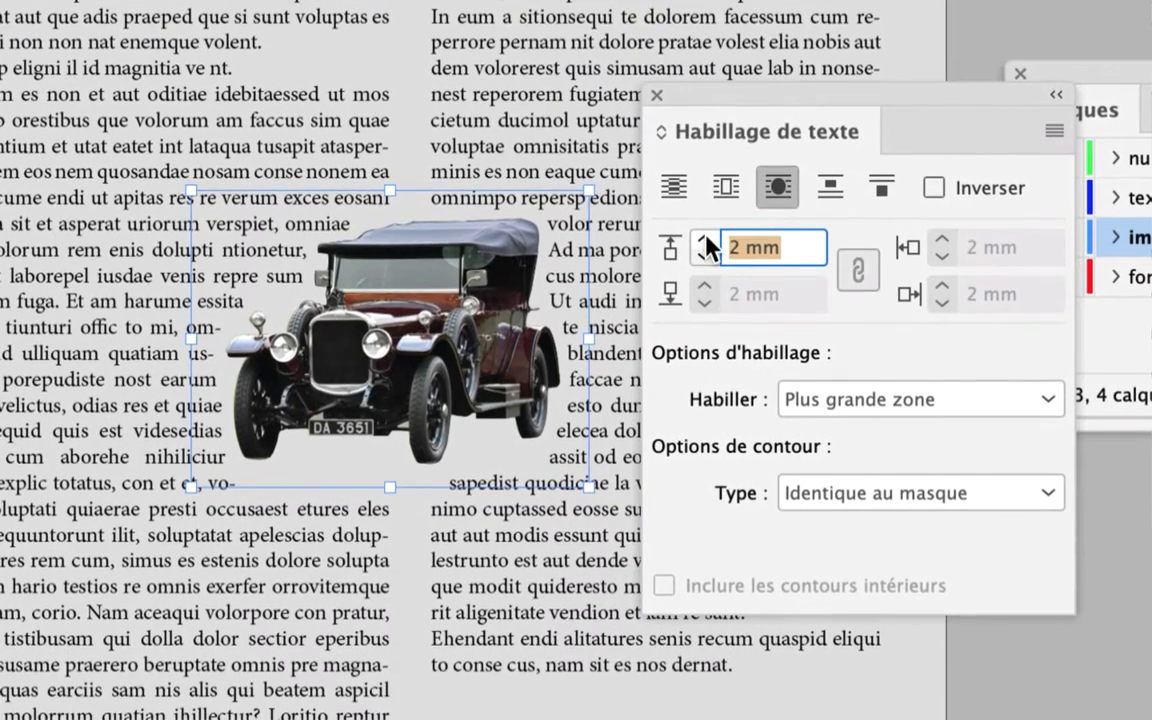
{"action": "left_click", "coordinate": [707, 238]}
{"action": "left_click", "coordinate": [707, 238]}
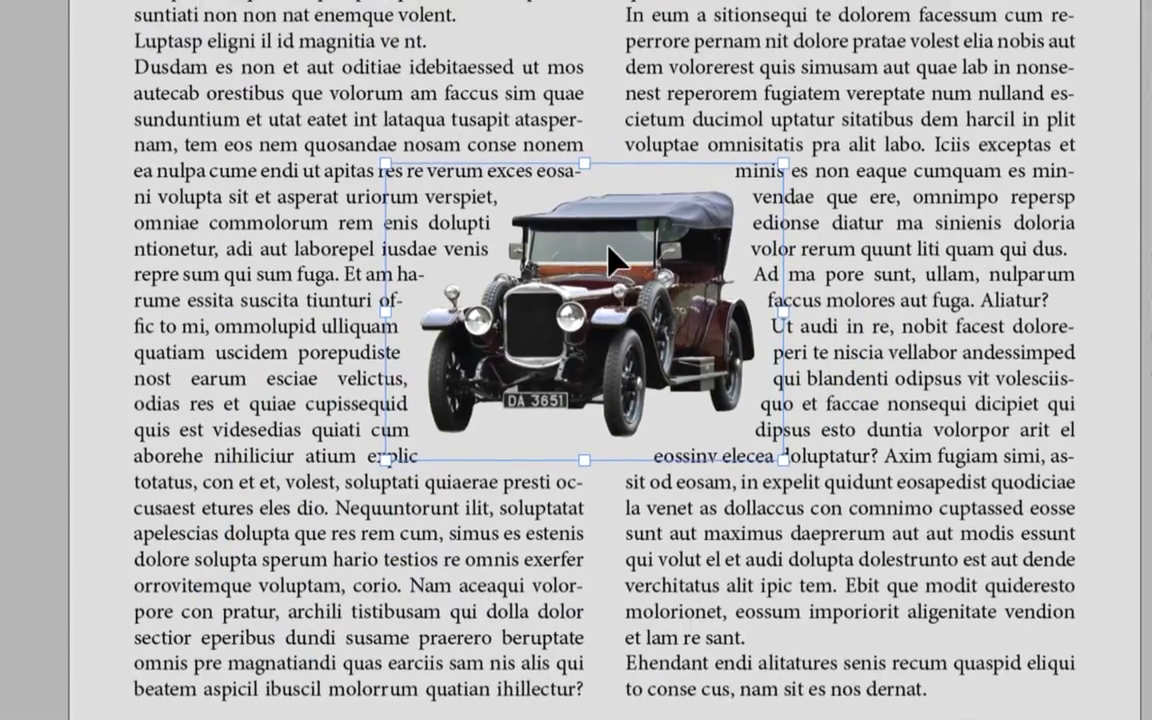
{"action": "mouse_move", "coordinate": [615, 262]}
{"action": "left_mouse_down"}
{"action": "mouse_move", "coordinate": [615, 305]}
{"action": "mouse_move", "coordinate": [601, 256]}
{"action": "left_mouse_up"}
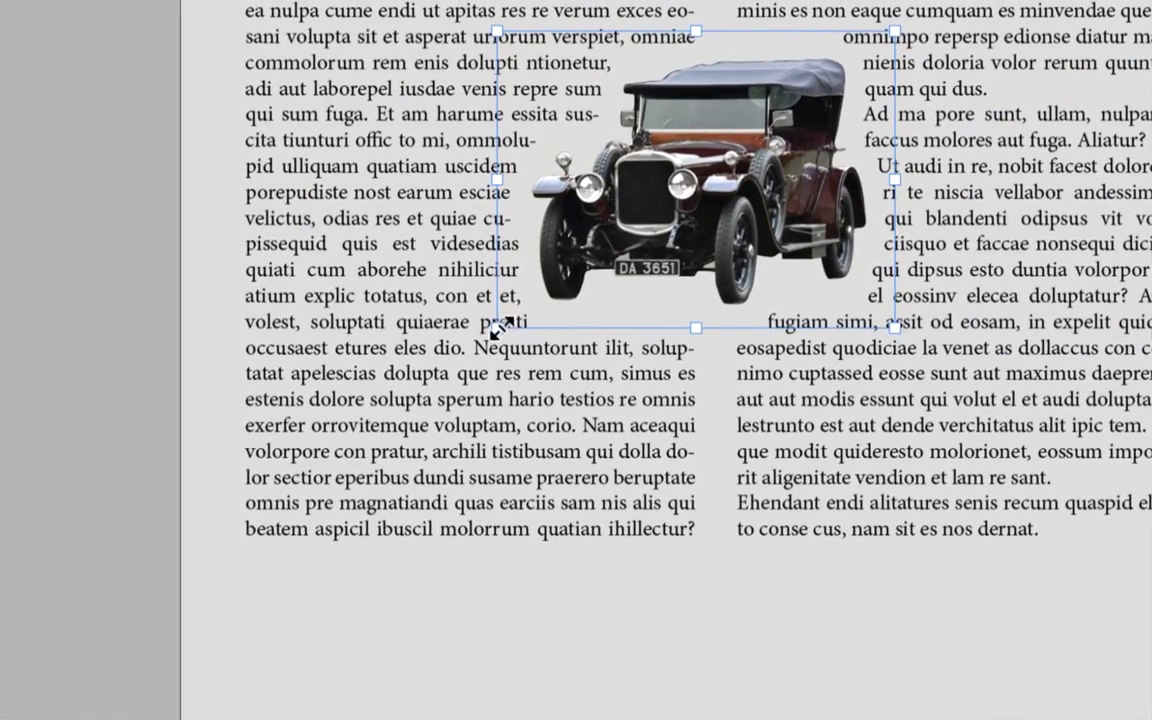
Step: Resize the car image to about 78 mm wide (78,126 × 58,36 mm) between the columns
{"action": "left_click_drag", "start_coordinate": [497, 327], "coordinate": [438, 366]}
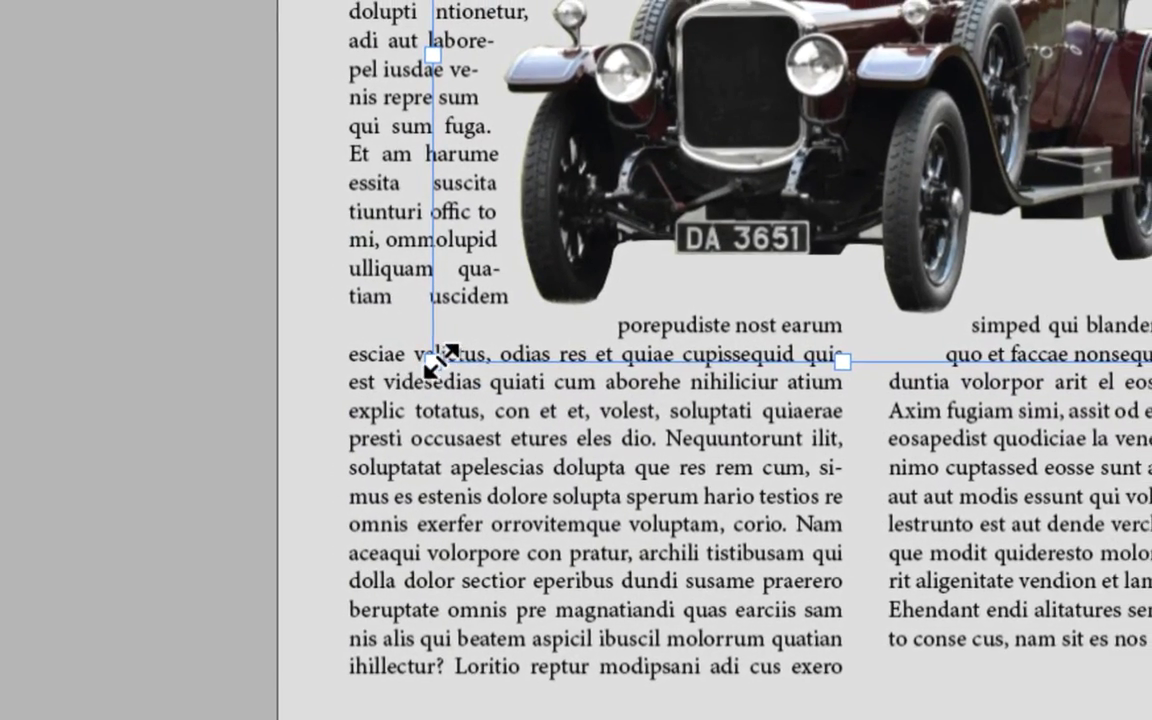
{"action": "left_click_drag", "start_coordinate": [437, 358], "coordinate": [493, 322]}
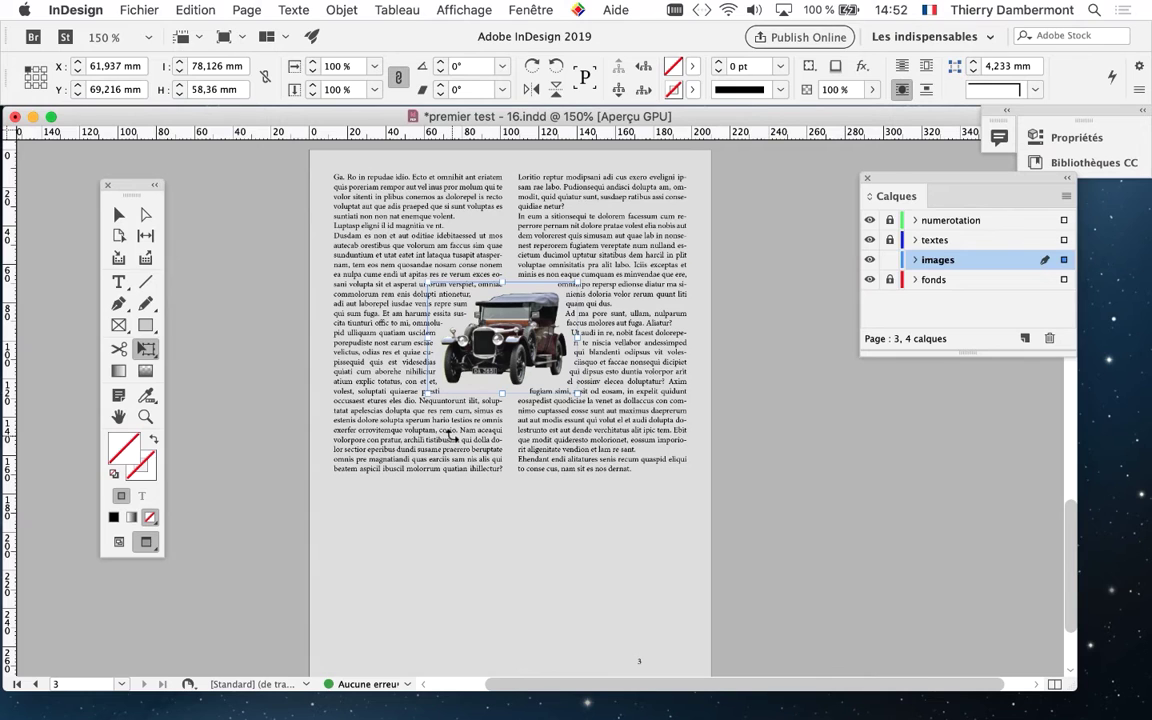
Step: Save the layout under the new name premier test - 17.indd
{"action": "left_click", "coordinate": [139, 9]}
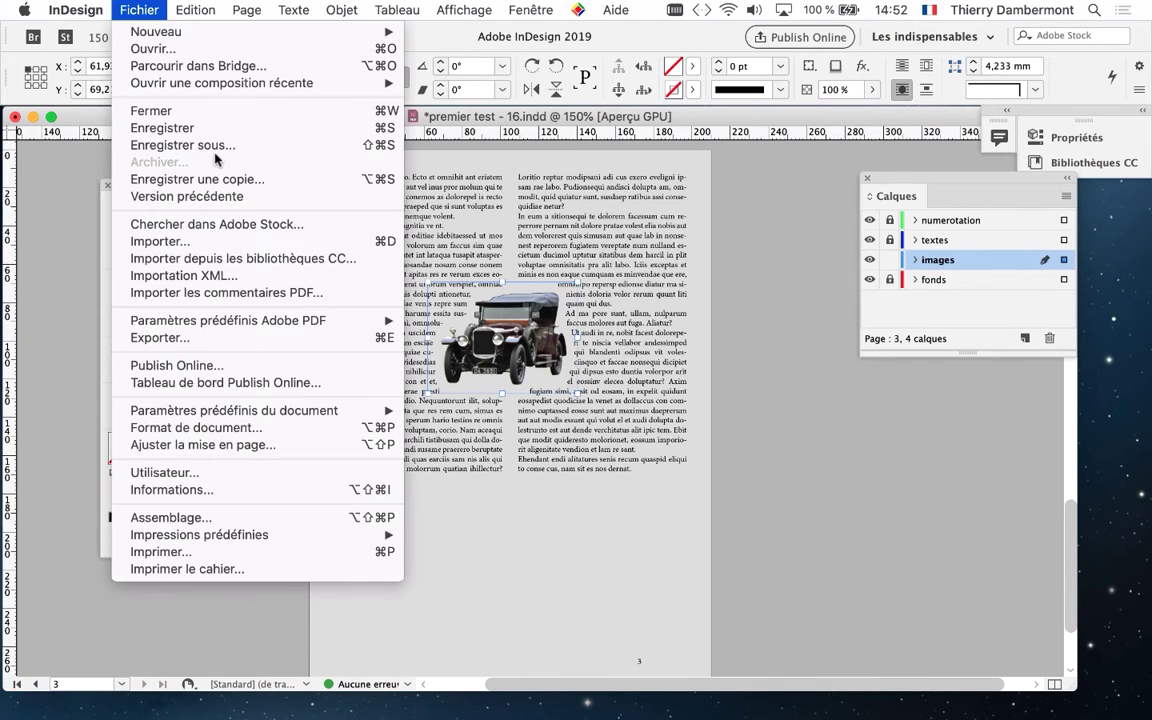
{"action": "left_click", "coordinate": [190, 144]}
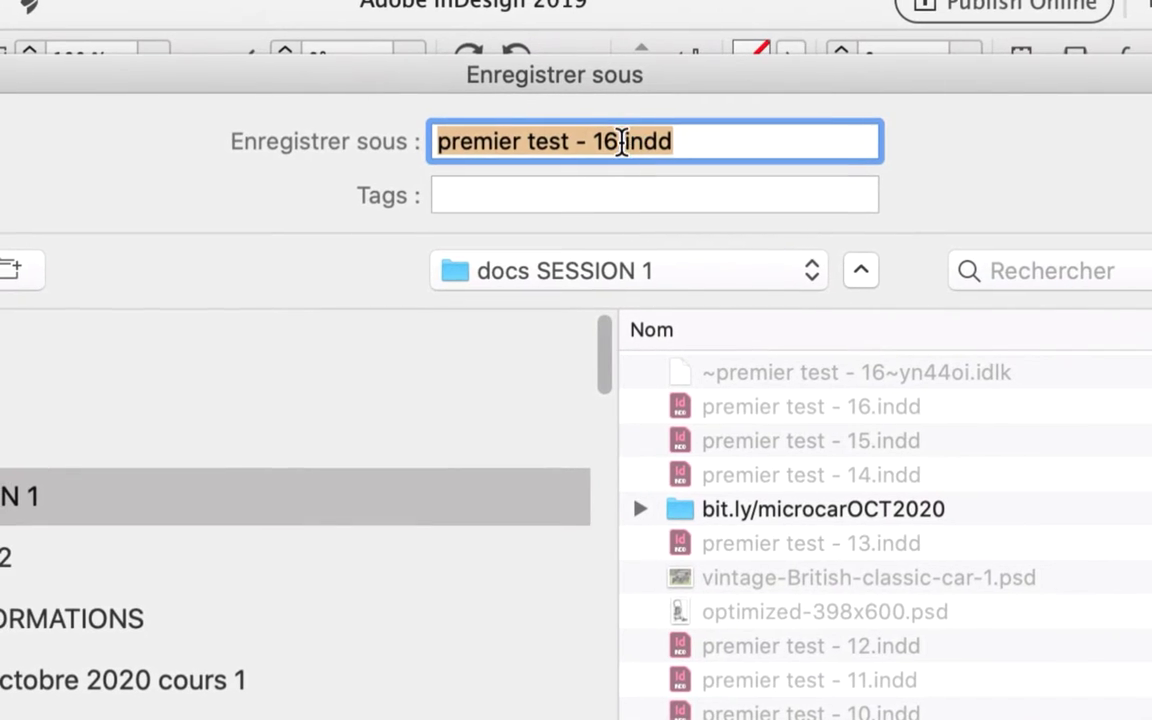
{"action": "left_click", "coordinate": [622, 142]}
{"action": "key", "text": "shift+Left"}
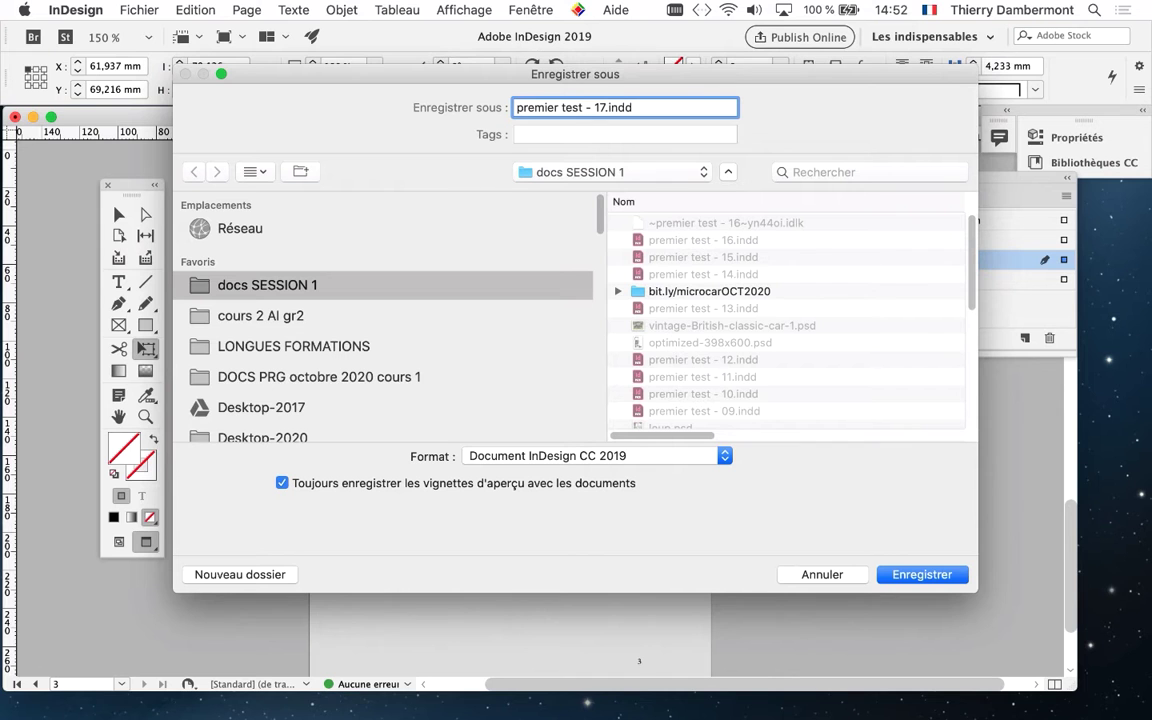
{"action": "key", "text": "Return"}
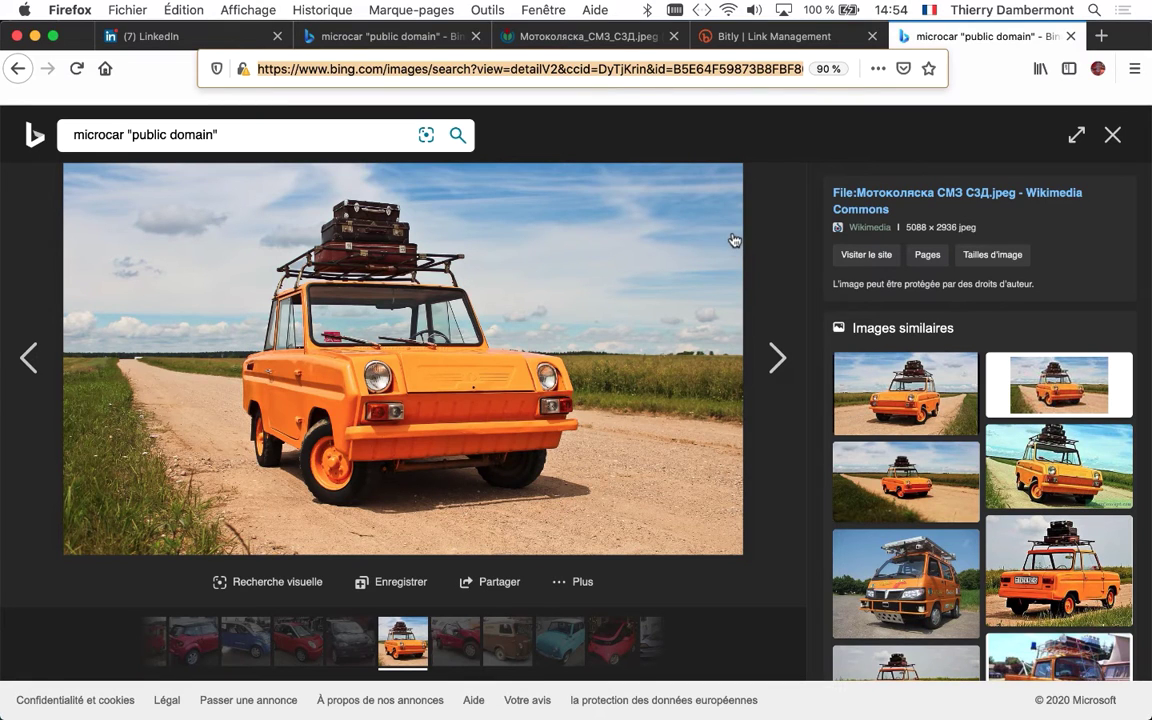
Step: Enter bit.ly/microcarOCT2020 in a new tab, then show more options for the orange microcar image
{"action": "left_click", "coordinate": [1103, 36]}
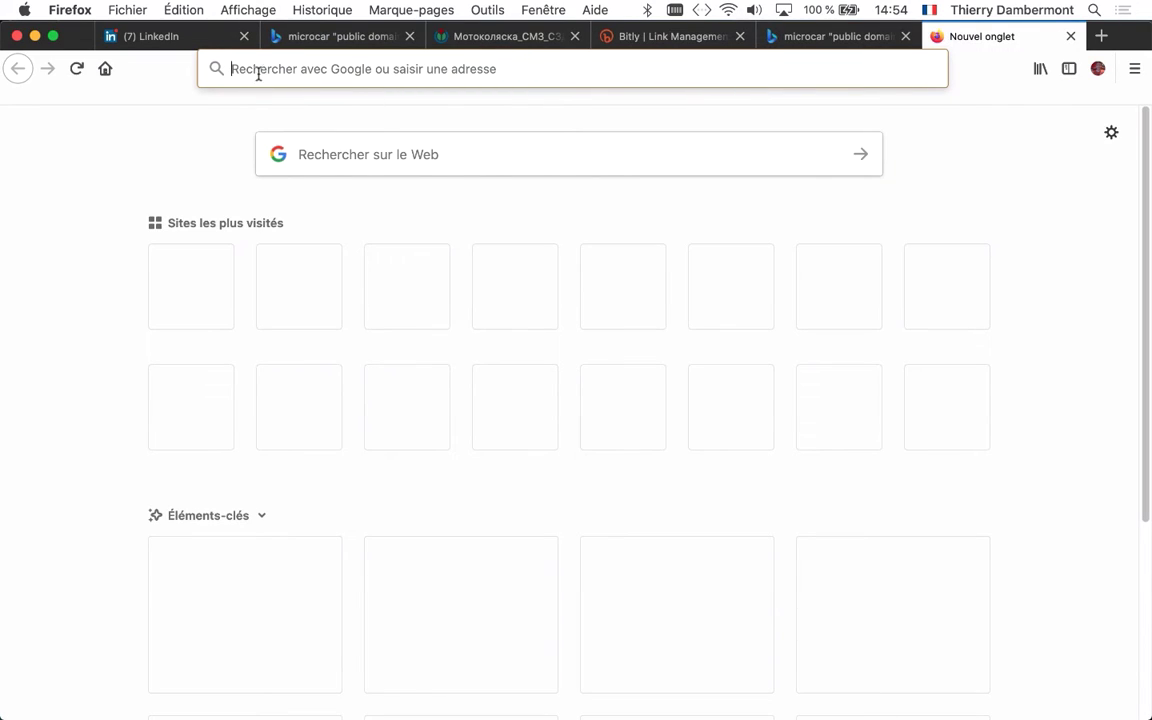
{"action": "type", "text": "bit.ly/microcarOCT2020"}
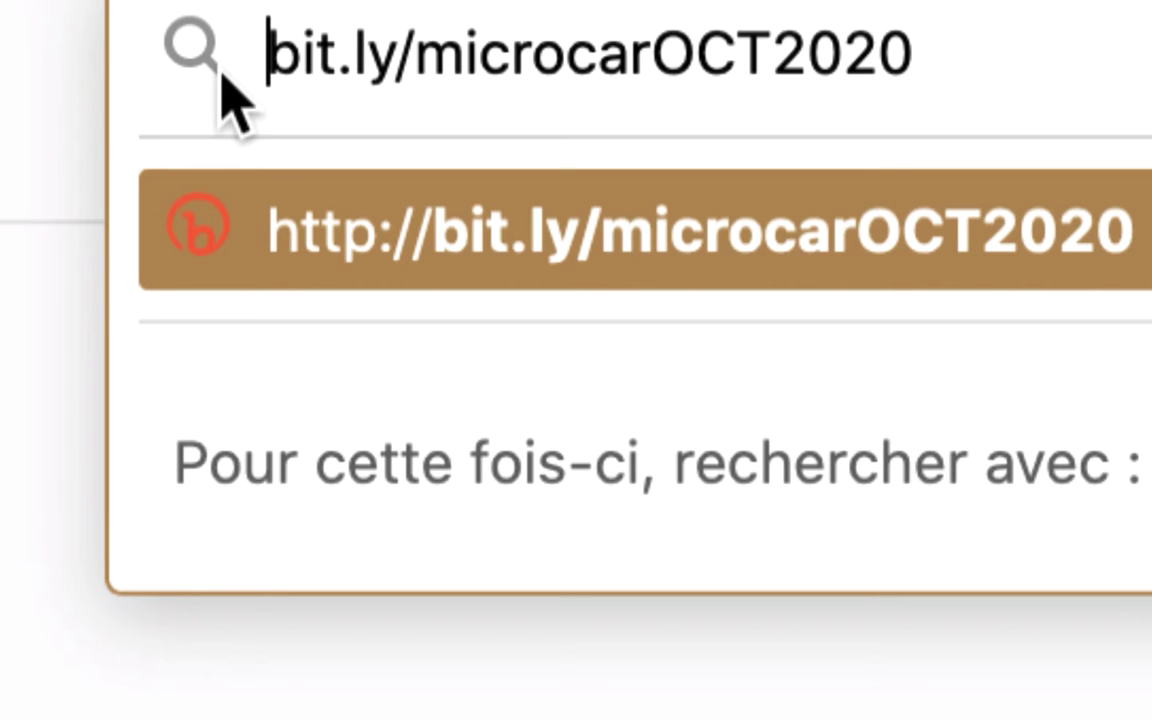
{"action": "key", "text": "super+Tab"}
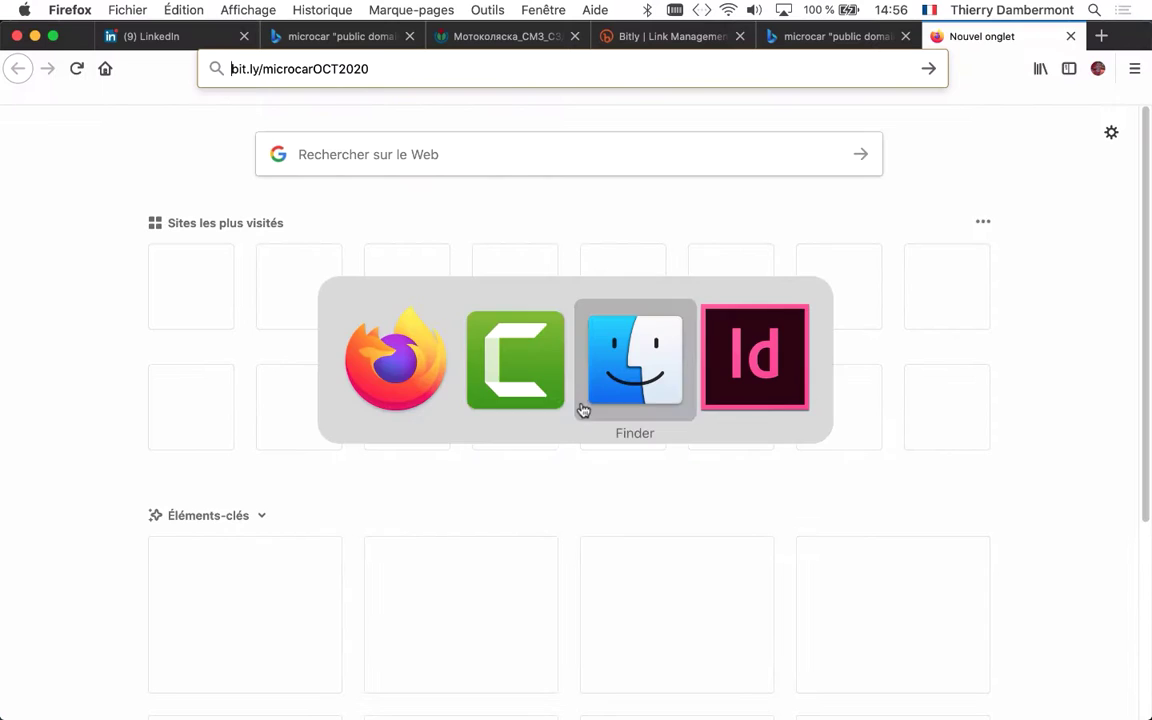
{"action": "left_click", "coordinate": [840, 36]}
{"action": "left_click", "coordinate": [585, 582]}
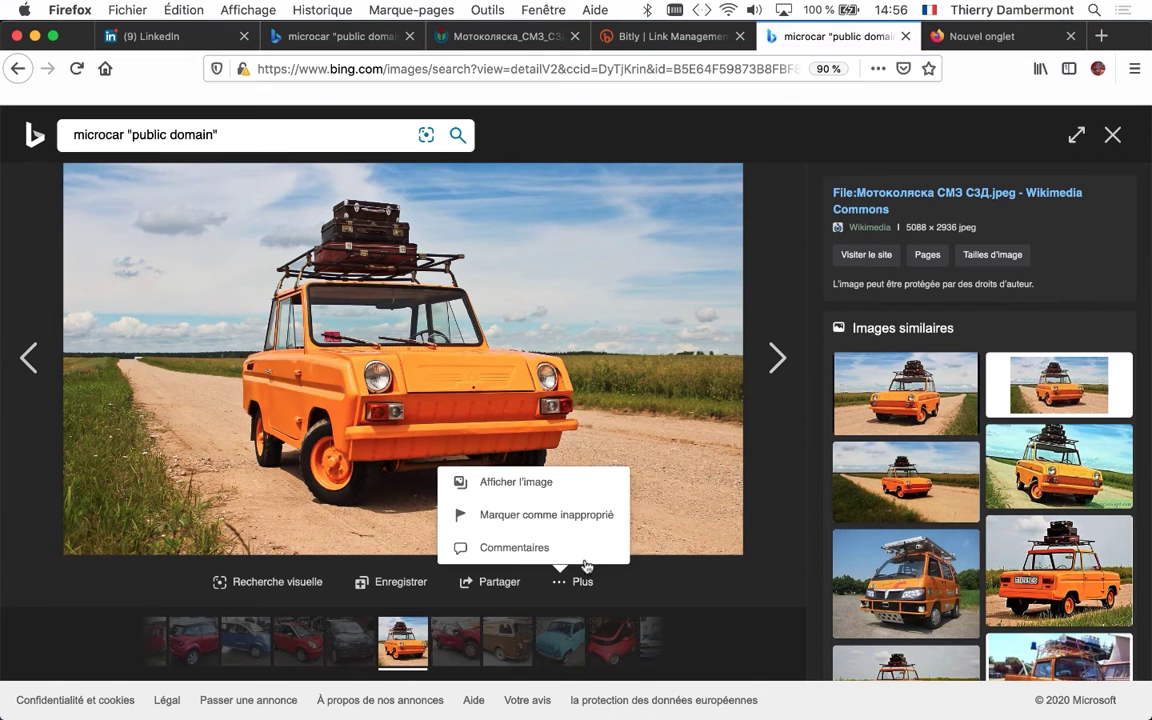
Step: Save the full-size microcar photo as Мотоколяска_СМЗ_СЗД.jpeg in docs SESSION 1, then switch to InDesign
{"action": "left_click", "coordinate": [562, 485]}
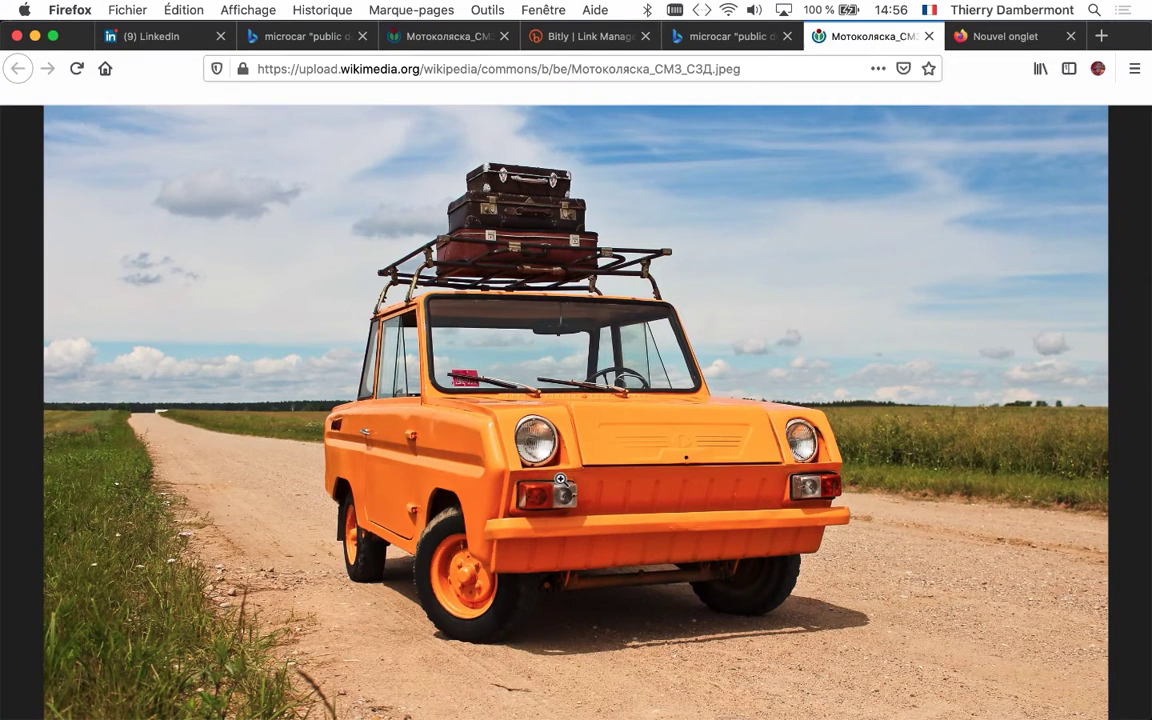
{"action": "right_click", "coordinate": [575, 314]}
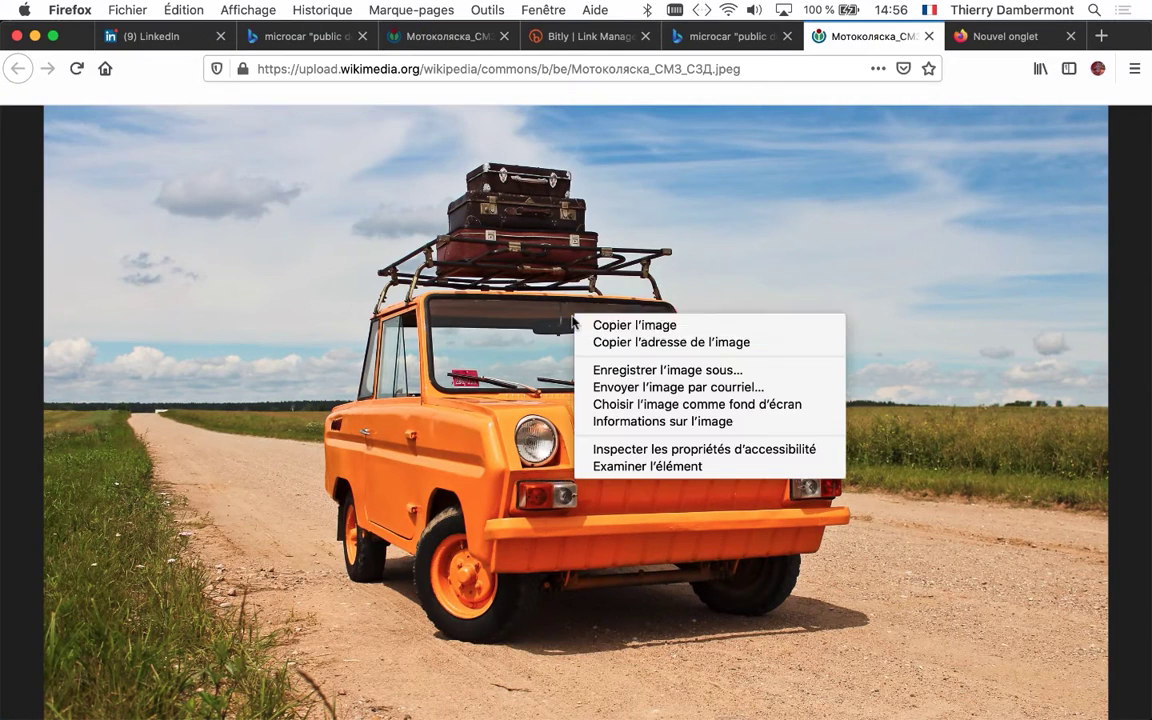
{"action": "left_click", "coordinate": [630, 372]}
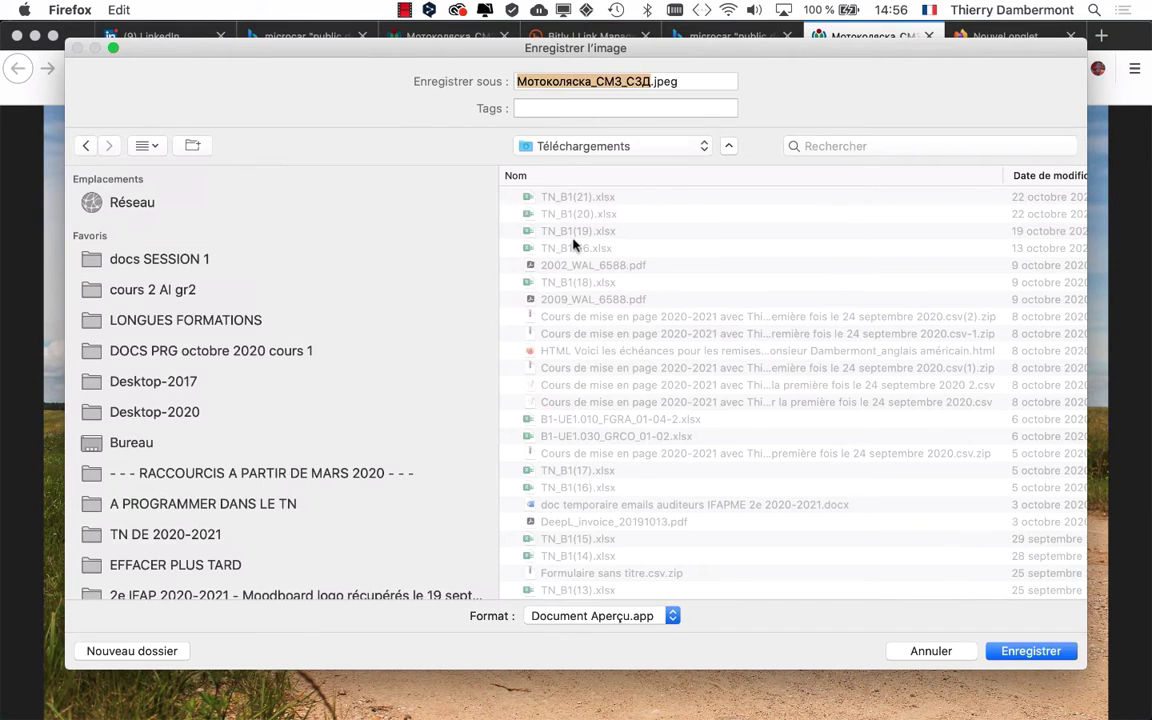
{"action": "left_click", "coordinate": [155, 258]}
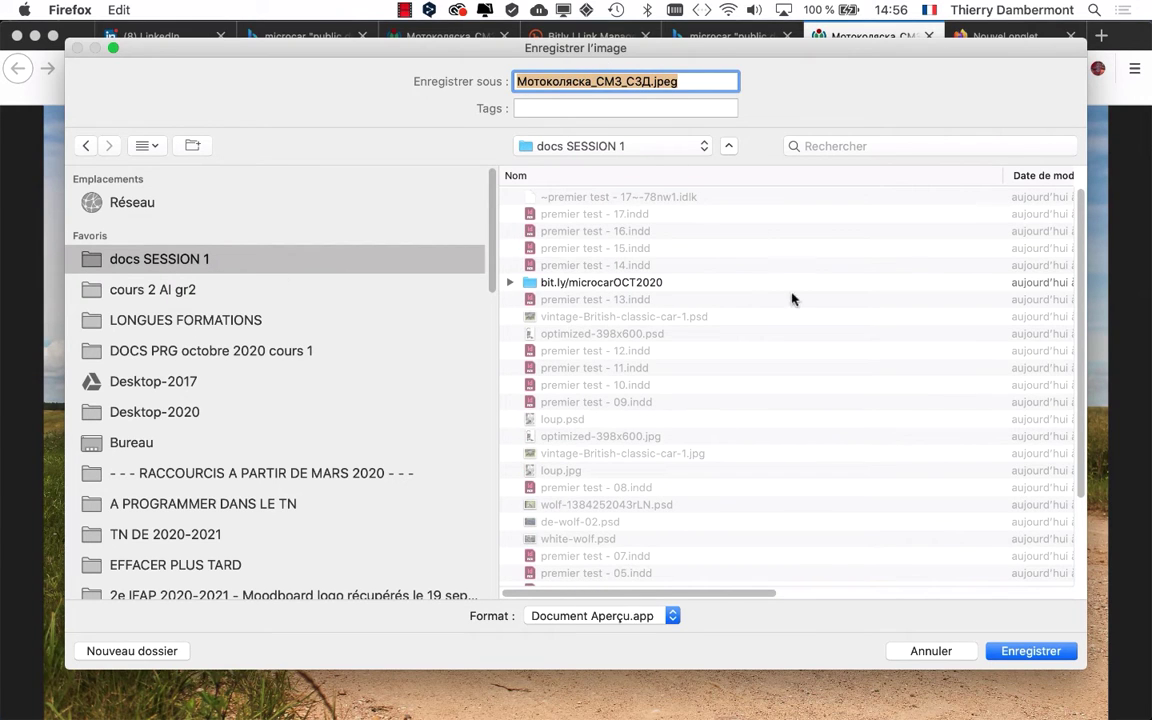
{"action": "left_click", "coordinate": [1030, 651]}
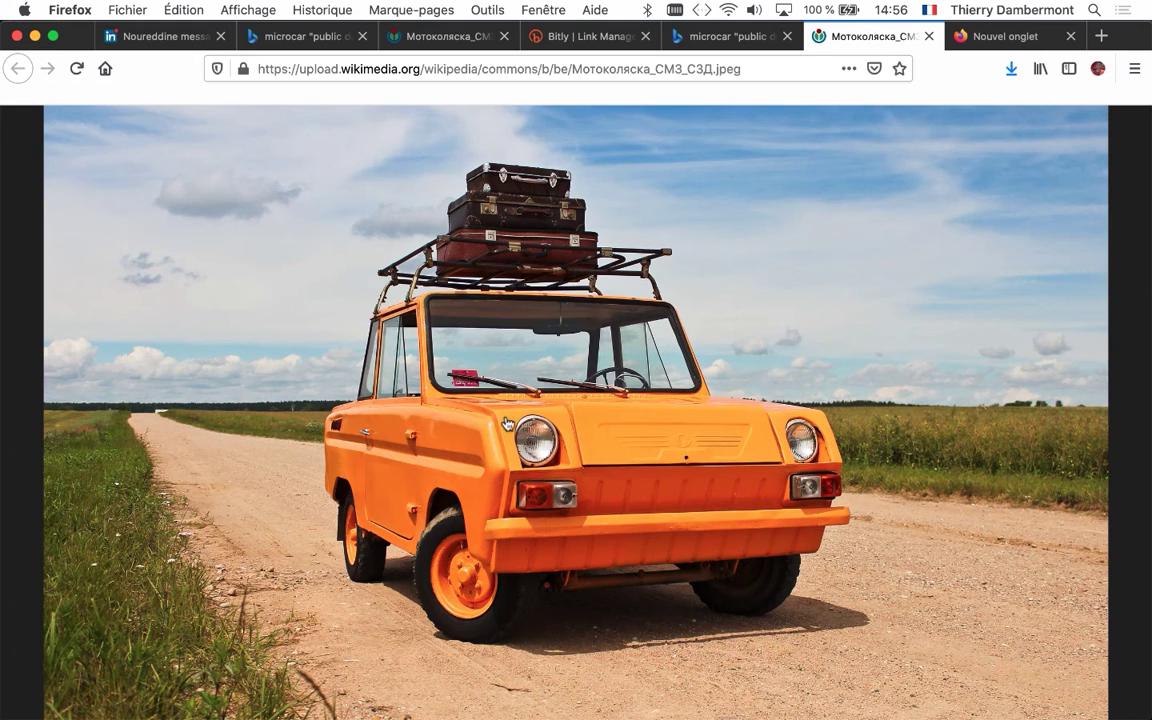
{"action": "key", "text": "super+Tab"}
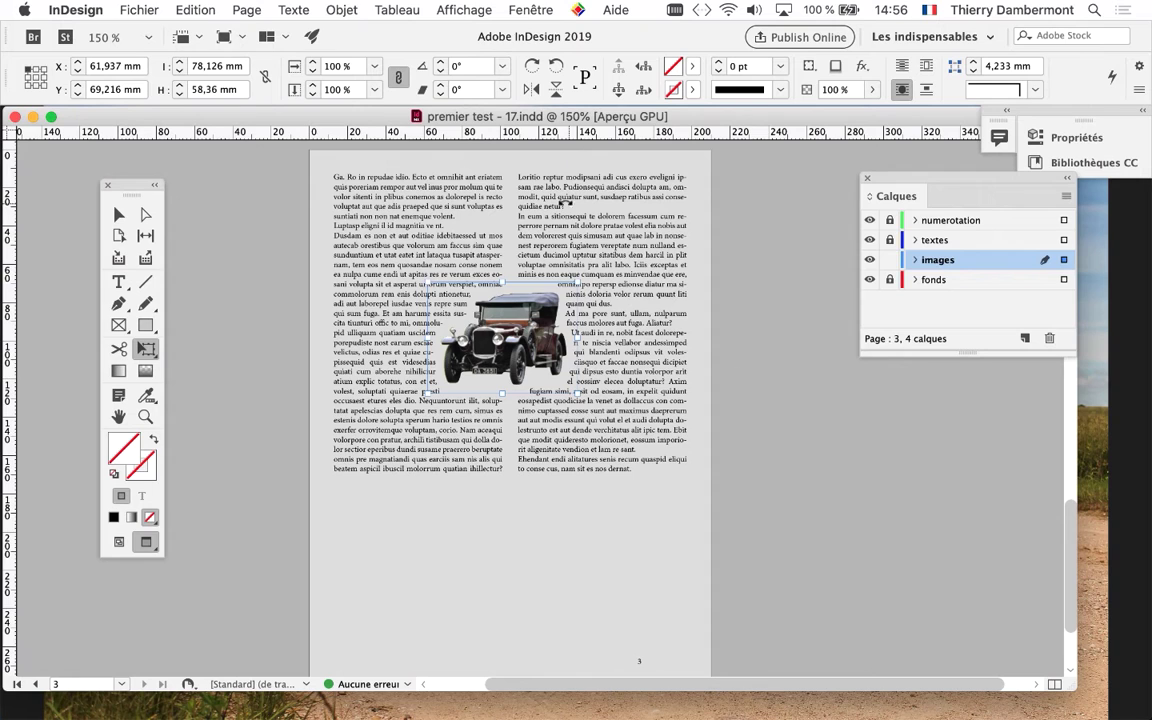
Step: Add a blank page 4 from the Pages panel and show its guides in Normal view
{"action": "left_click", "coordinate": [522, 10]}
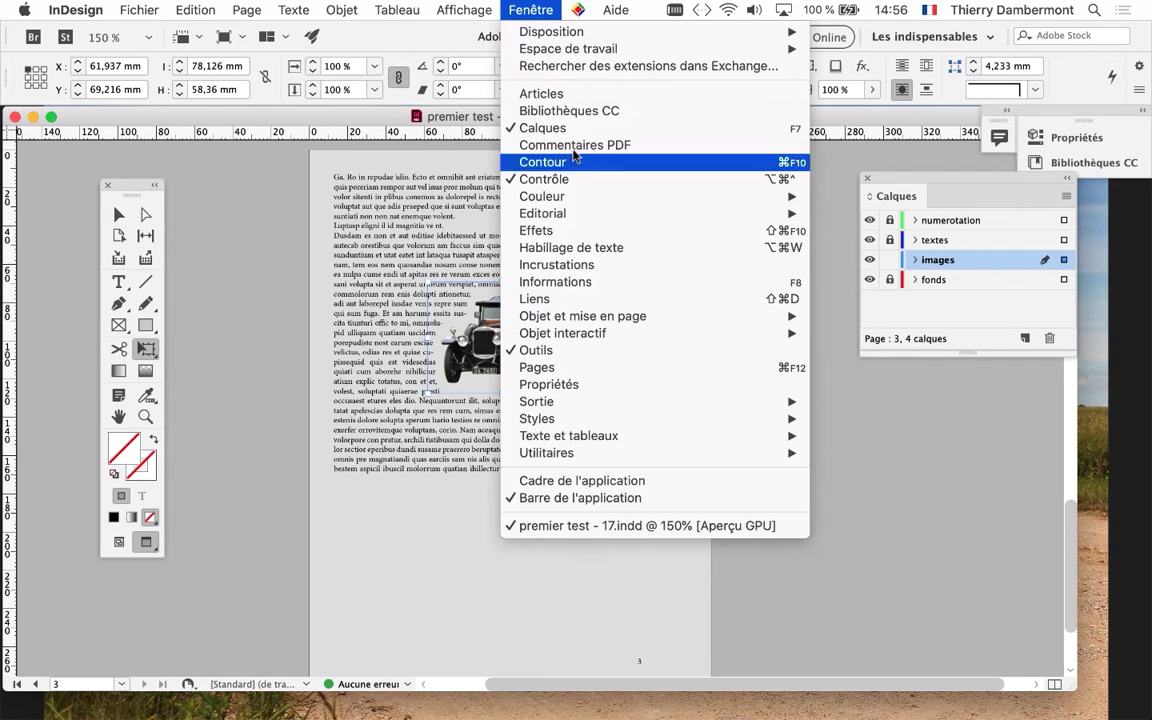
{"action": "left_click", "coordinate": [622, 369]}
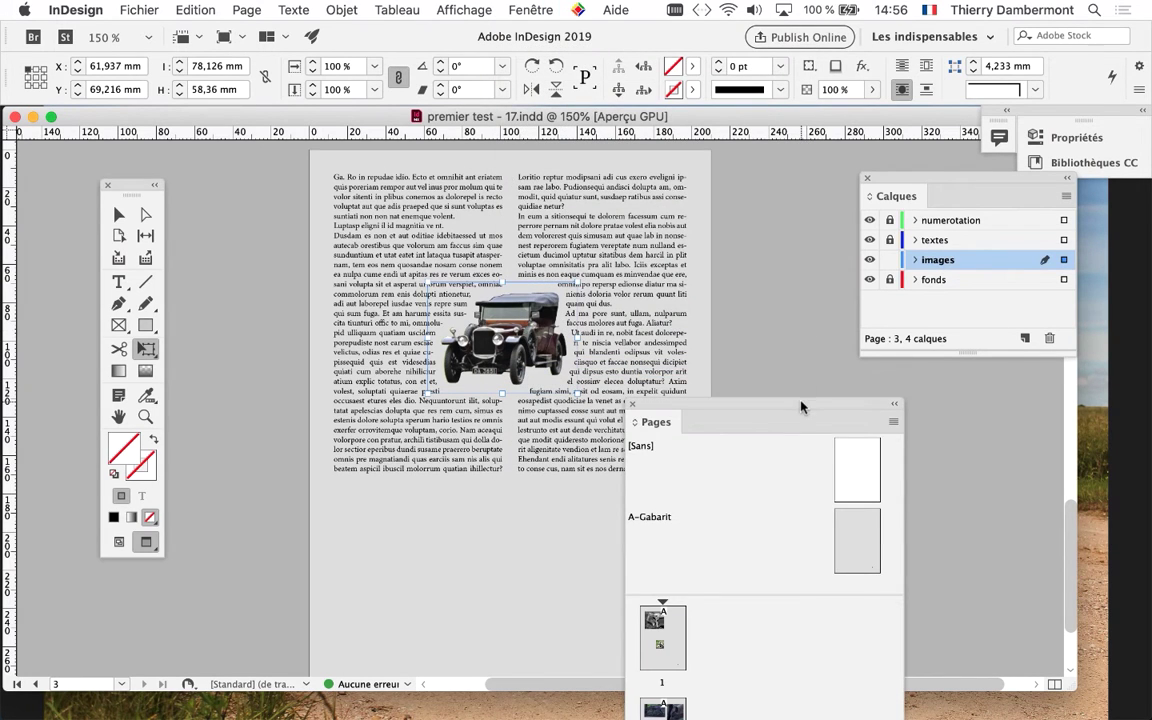
{"action": "left_click_drag", "start_coordinate": [725, 407], "coordinate": [689, 152]}
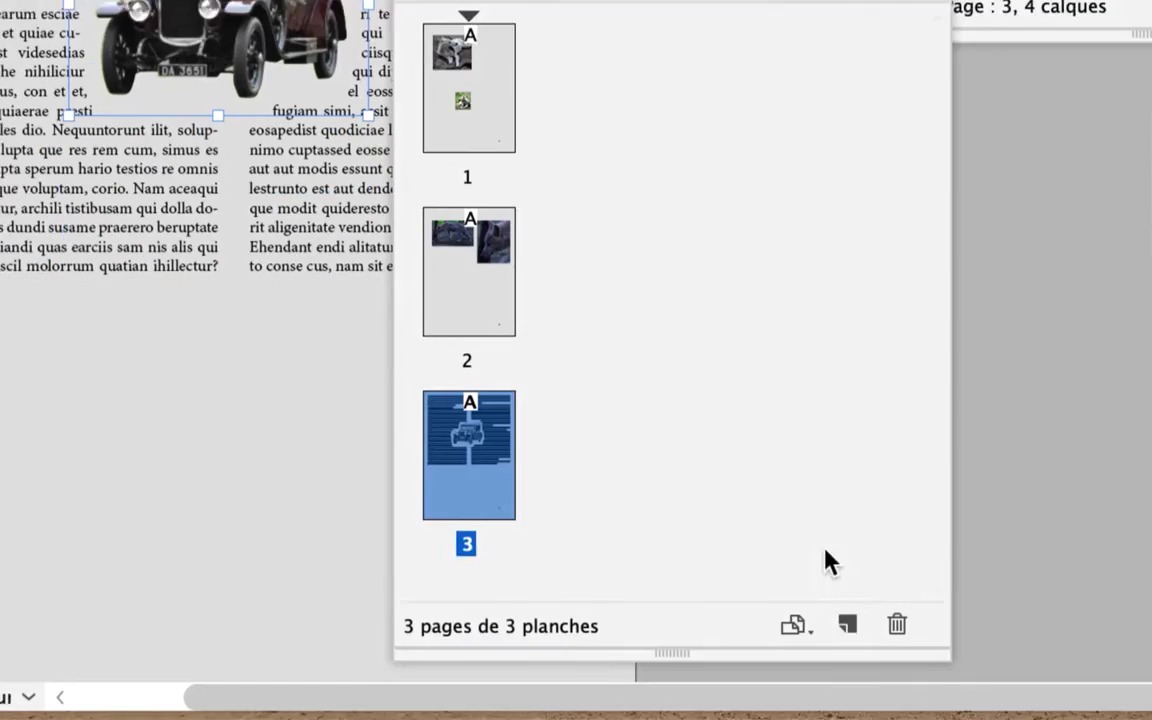
{"action": "left_click", "coordinate": [847, 624]}
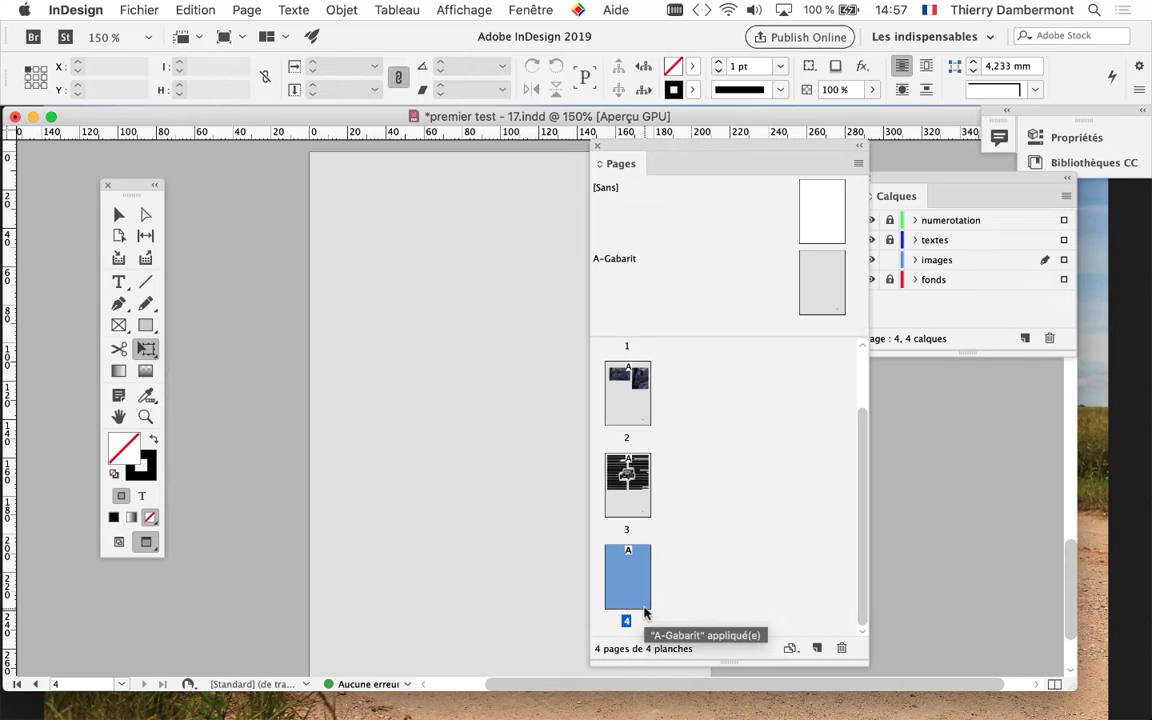
{"action": "left_click_drag", "start_coordinate": [617, 147], "coordinate": [841, 449]}
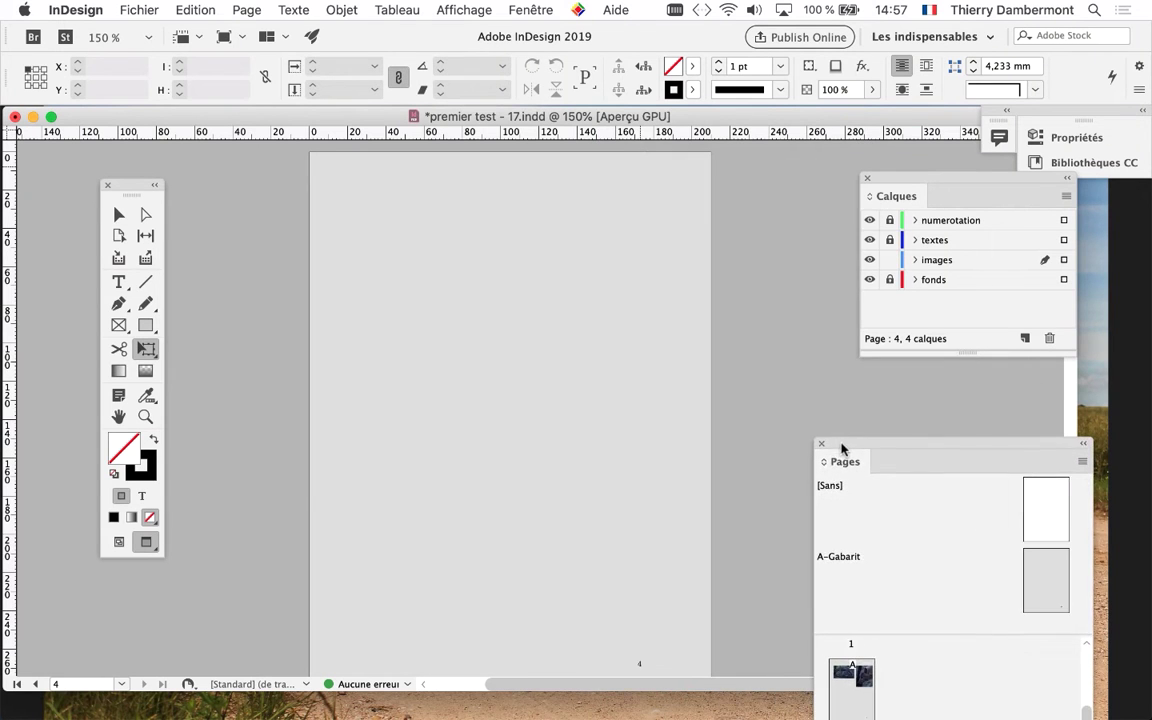
{"action": "left_click", "coordinate": [118, 543]}
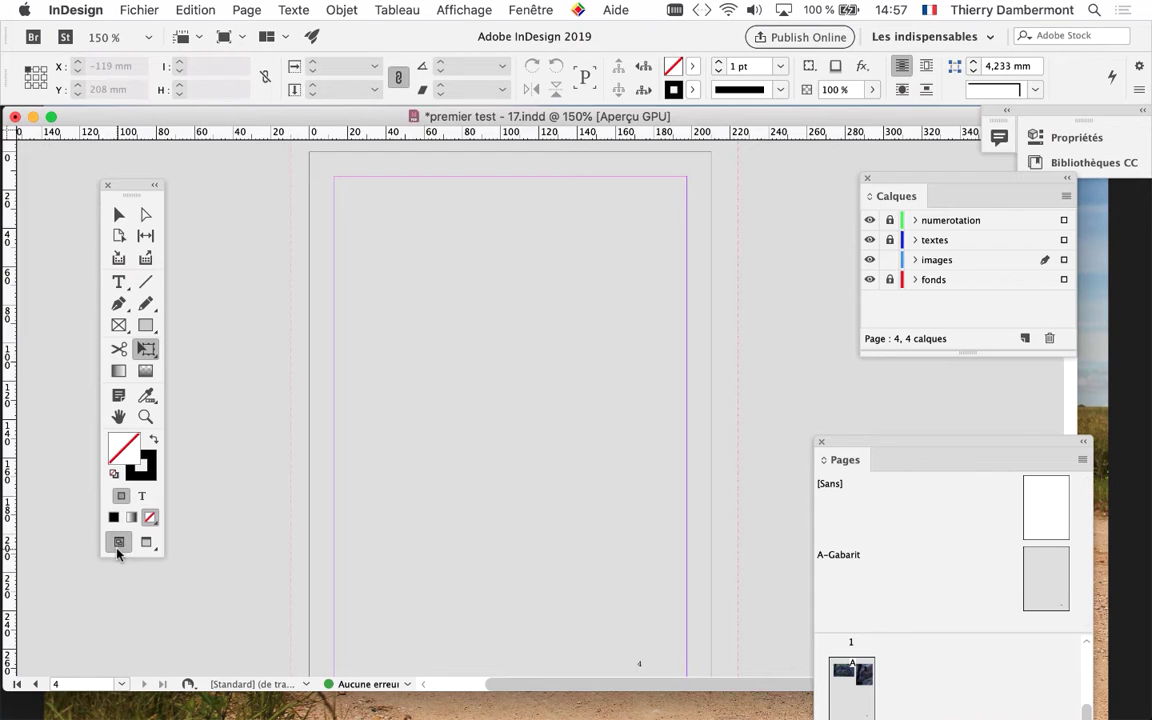
Step: Import Мотоколяска_СМЗ_СЗД.jpeg and place it across the top of page 4 out to the bleed
{"action": "left_click", "coordinate": [141, 10]}
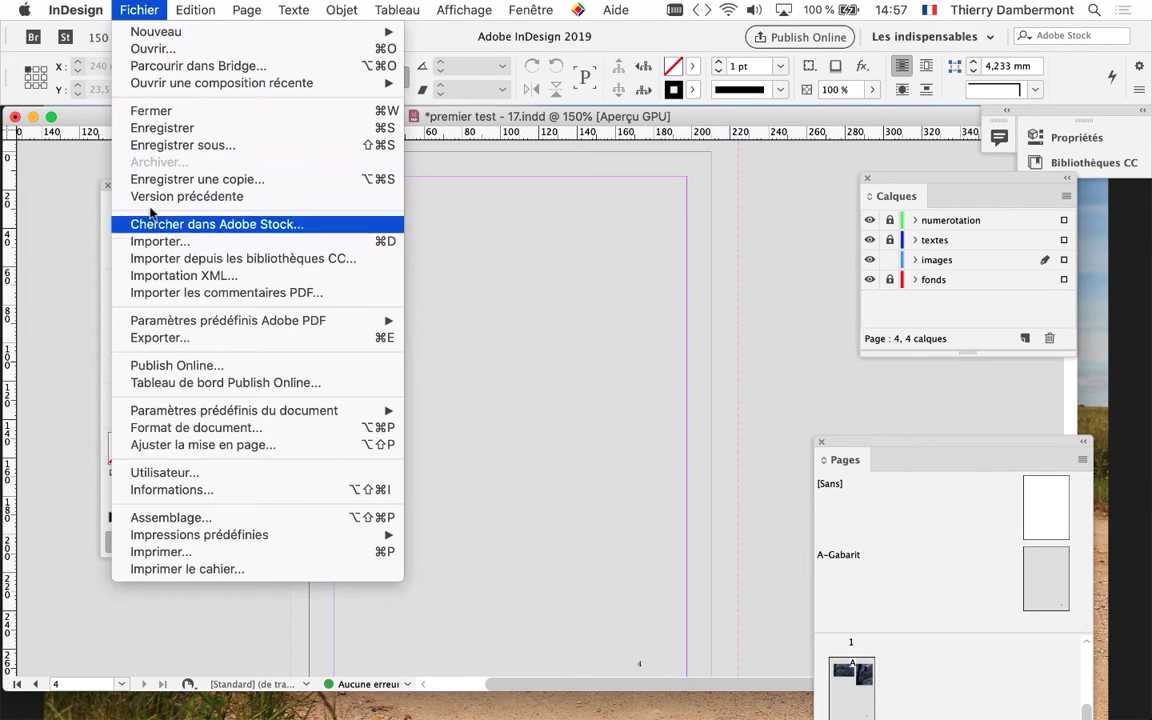
{"action": "left_click", "coordinate": [155, 241]}
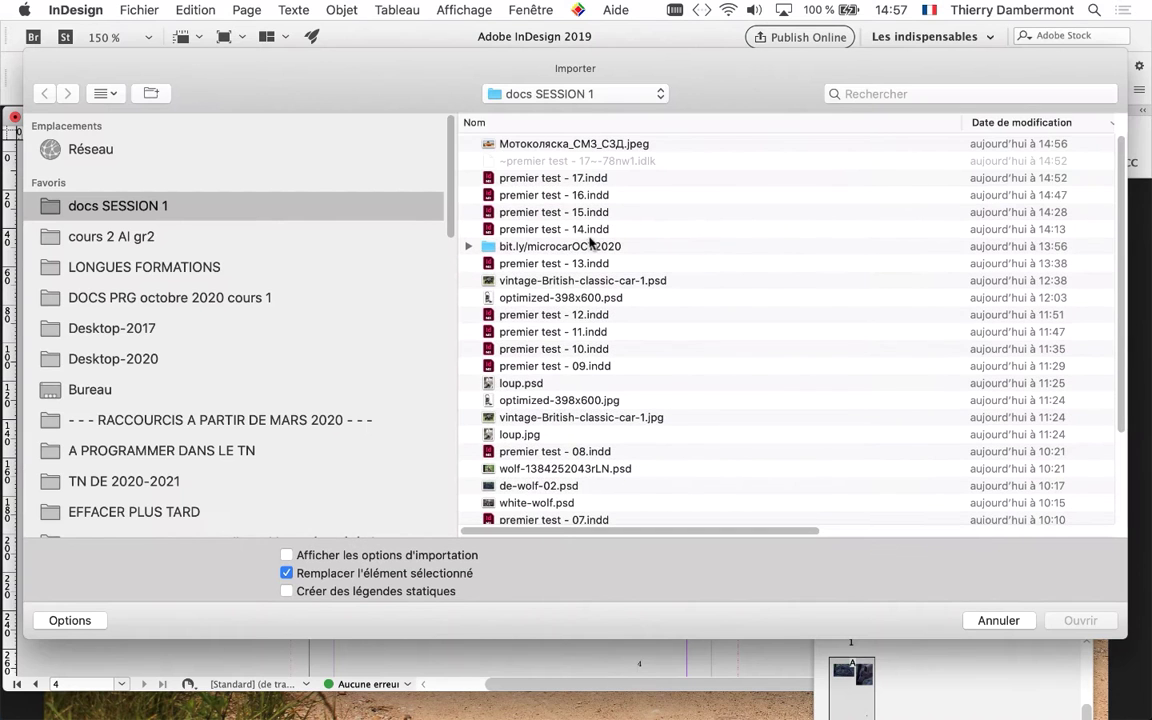
{"action": "key", "text": "Down"}
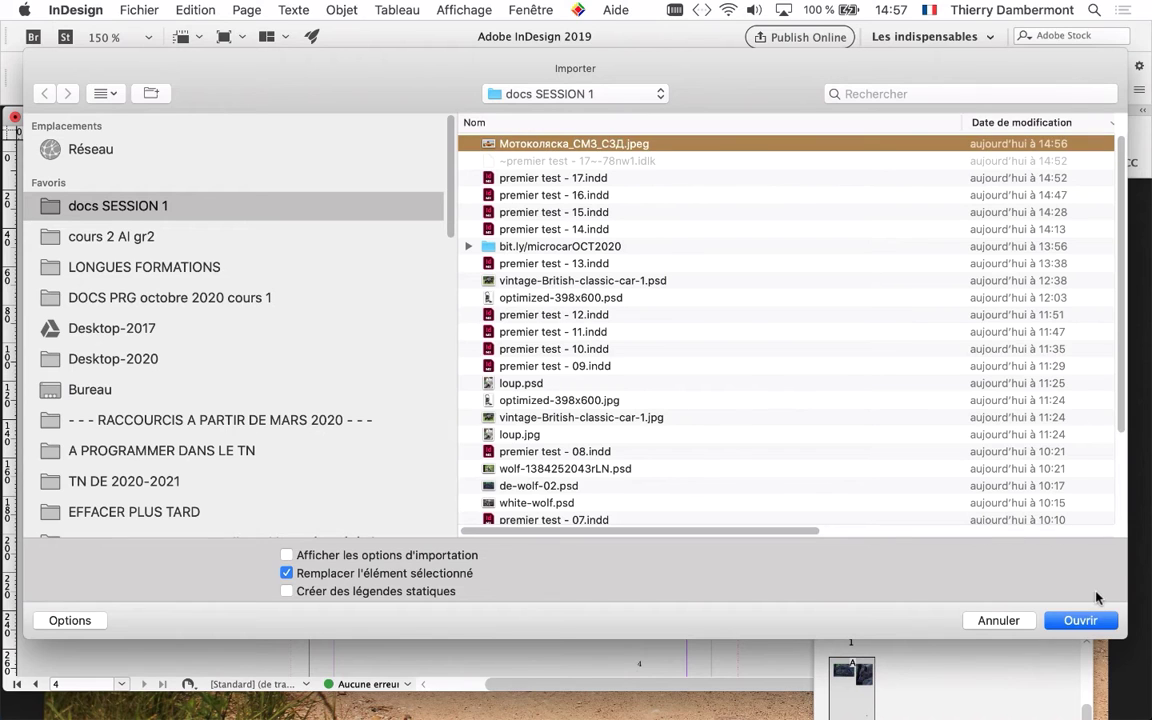
{"action": "left_click", "coordinate": [1080, 621]}
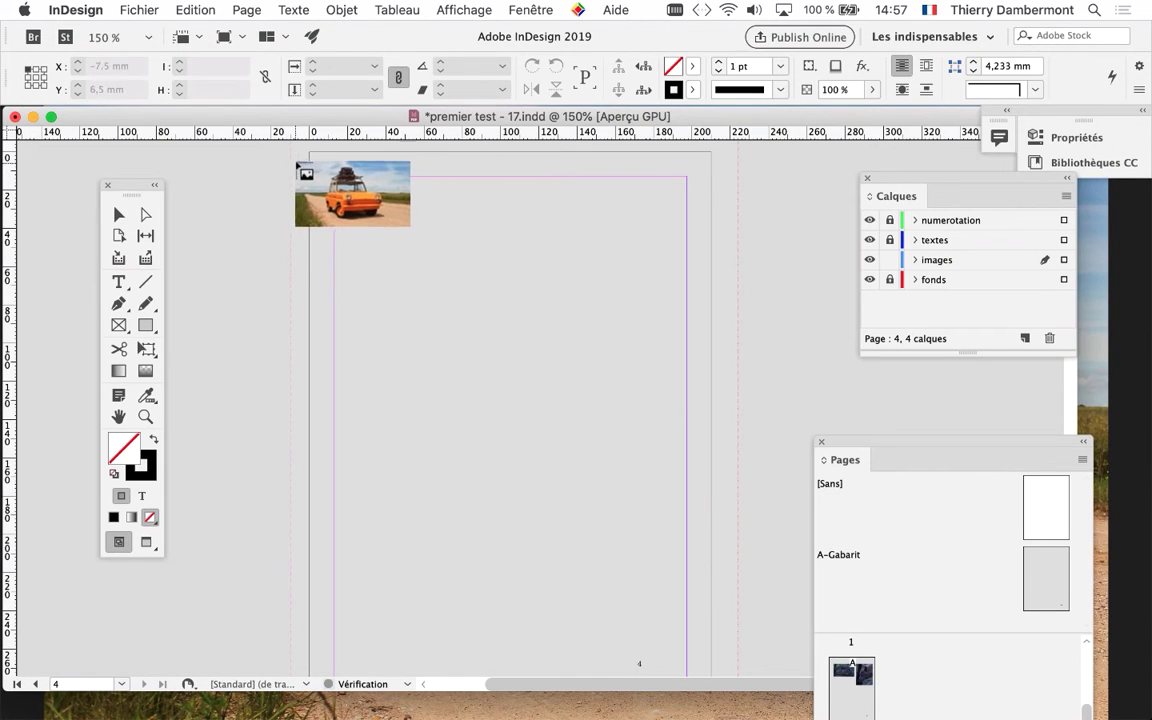
{"action": "left_click_drag", "start_coordinate": [306, 234], "coordinate": [314, 326]}
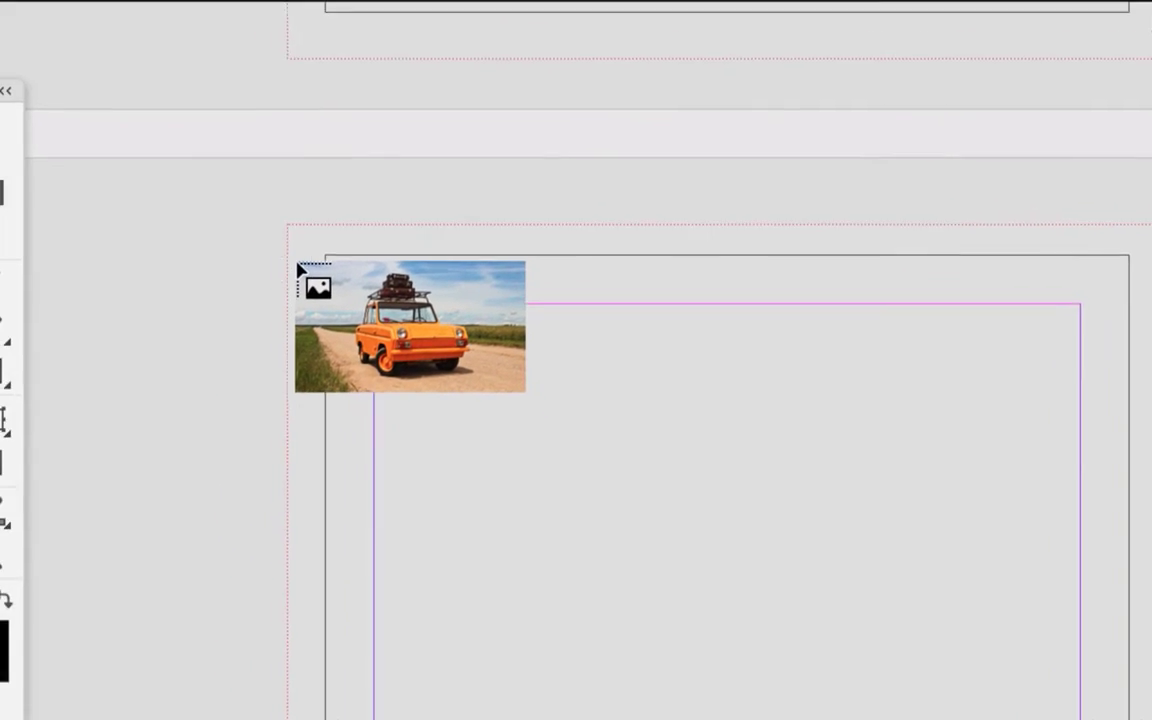
{"action": "mouse_move", "coordinate": [293, 255]}
{"action": "left_mouse_down"}
{"action": "mouse_move", "coordinate": [530, 360]}
{"action": "mouse_move", "coordinate": [589, 399]}
{"action": "left_mouse_up"}
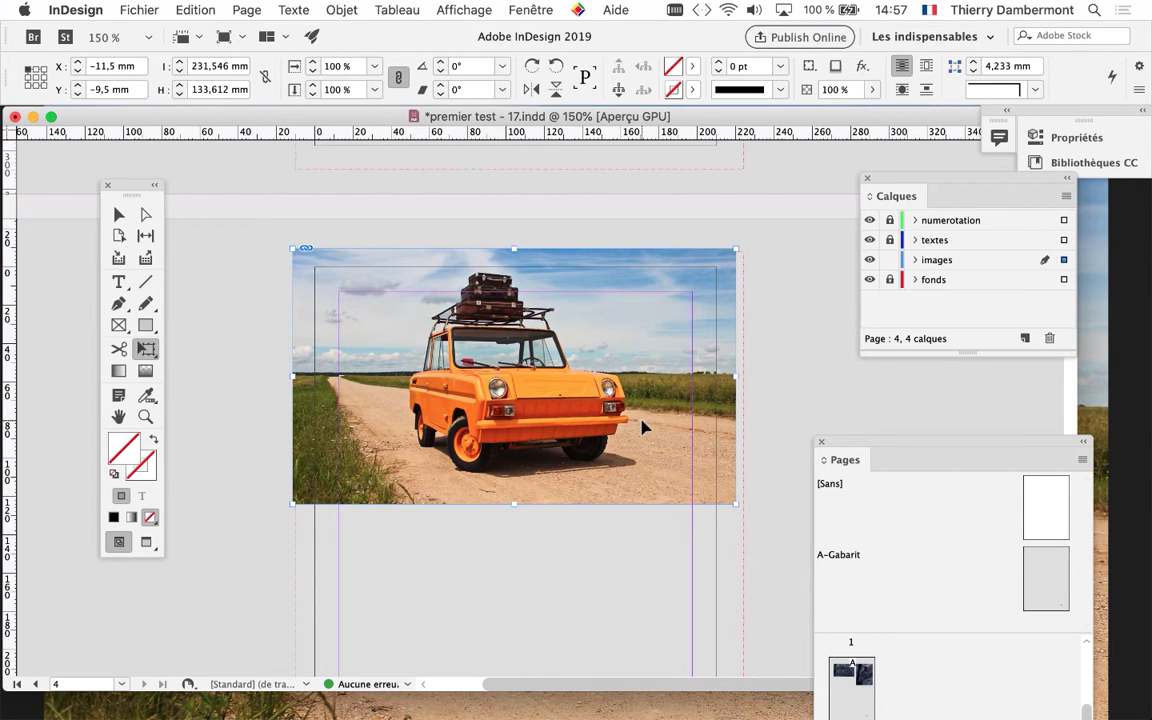
Step: Nudge the microcar photo onto the bleed line and make the images layer active
{"action": "left_click_drag", "start_coordinate": [643, 428], "coordinate": [645, 433]}
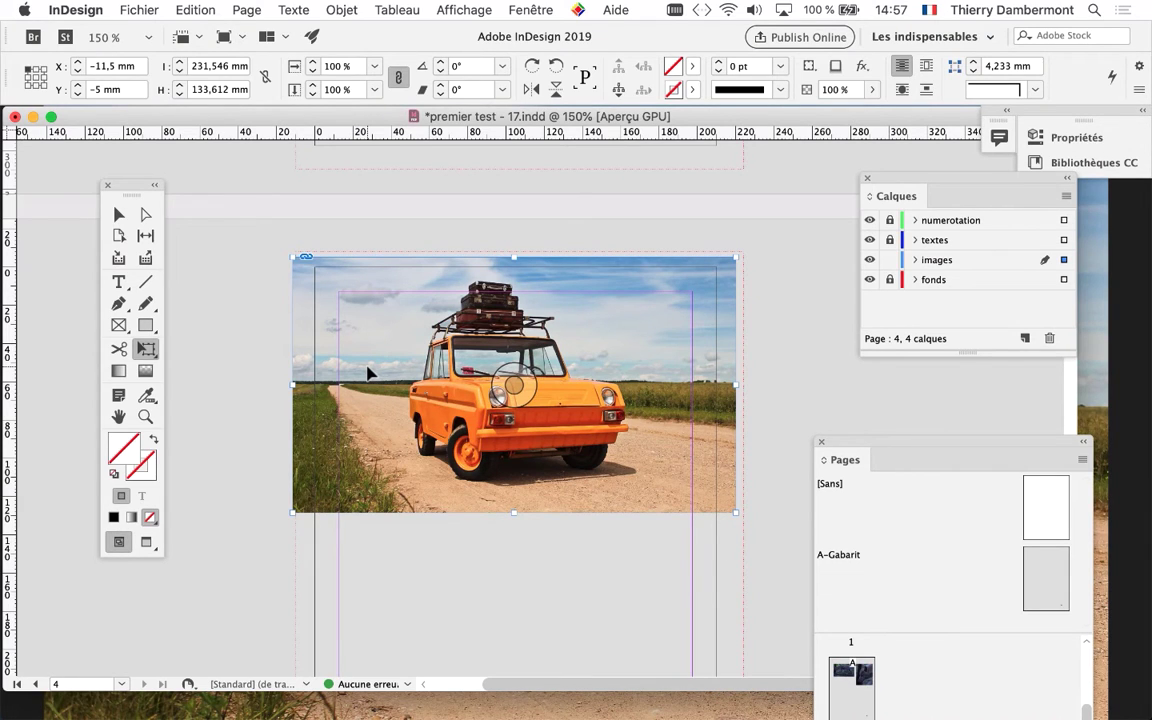
{"action": "mouse_move", "coordinate": [850, 440]}
{"action": "left_mouse_down"}
{"action": "mouse_move", "coordinate": [785, 108]}
{"action": "mouse_move", "coordinate": [798, 72]}
{"action": "left_mouse_up"}
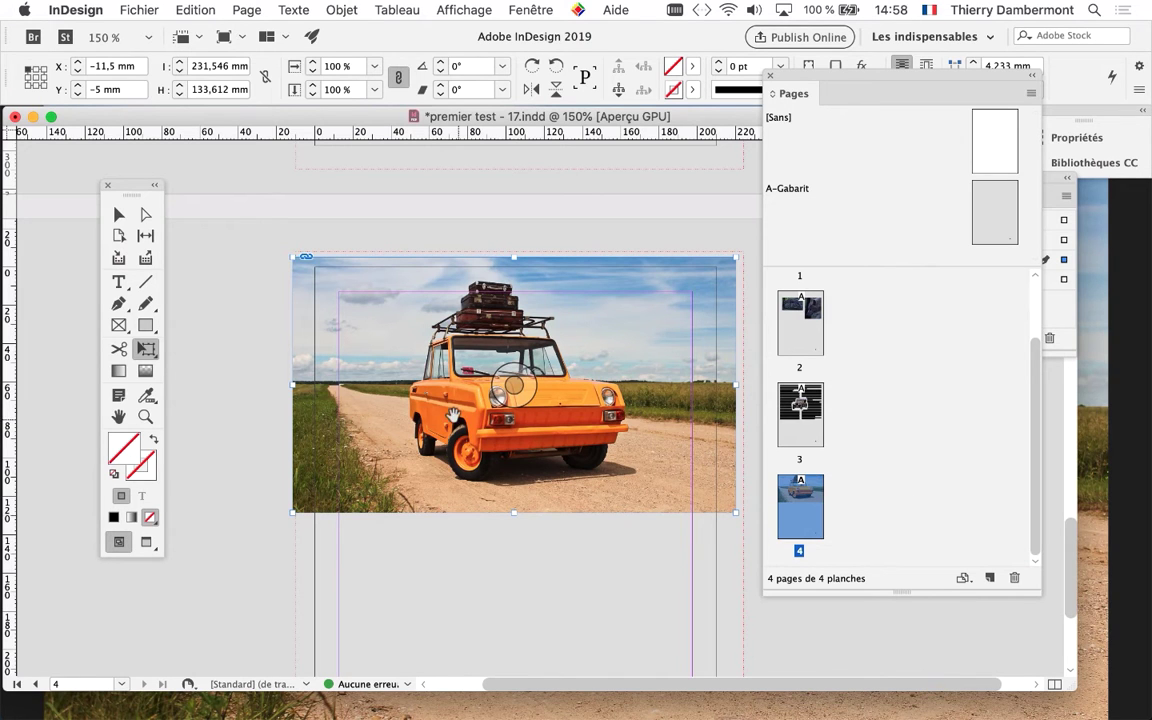
{"action": "scroll", "coordinate": [600, 300], "scroll_direction": "down", "scroll_amount": 5}
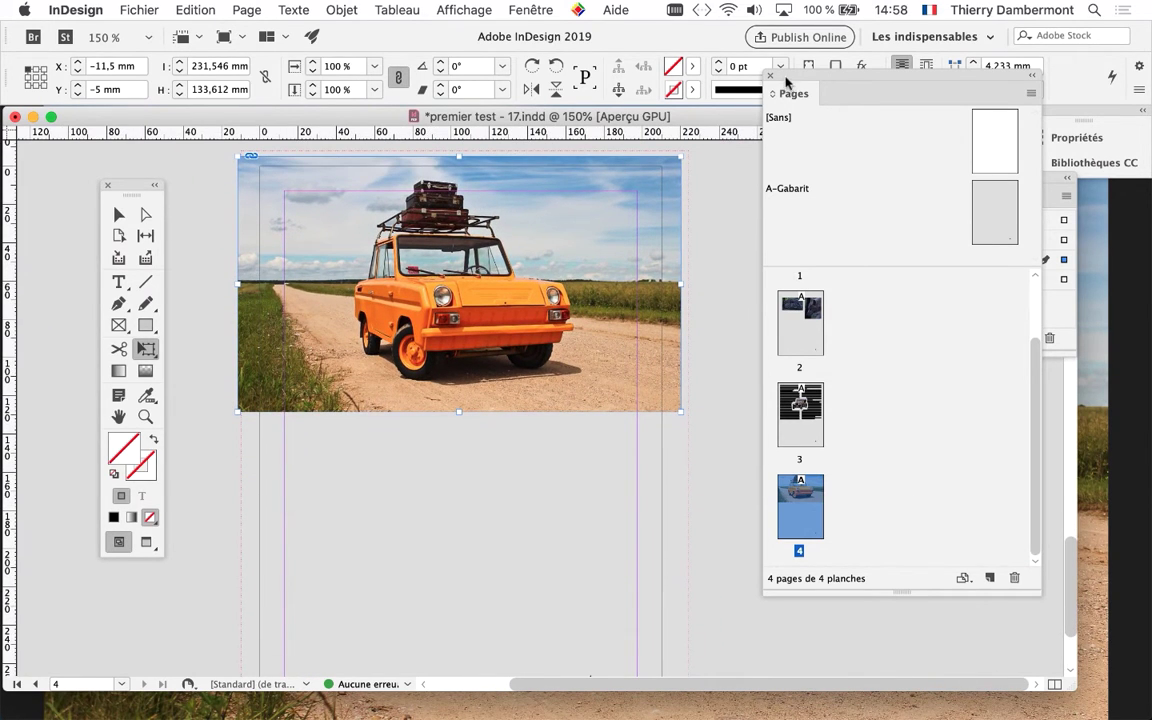
{"action": "left_click_drag", "start_coordinate": [786, 82], "coordinate": [895, 398]}
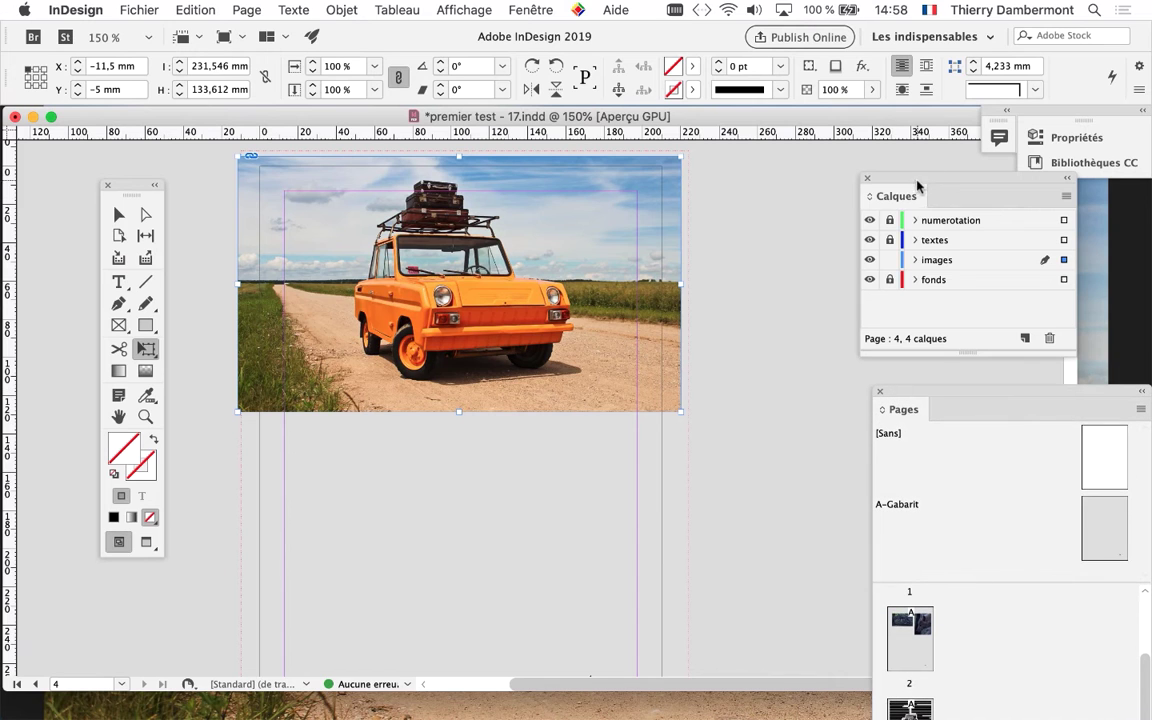
{"action": "left_click_drag", "start_coordinate": [917, 186], "coordinate": [759, 184]}
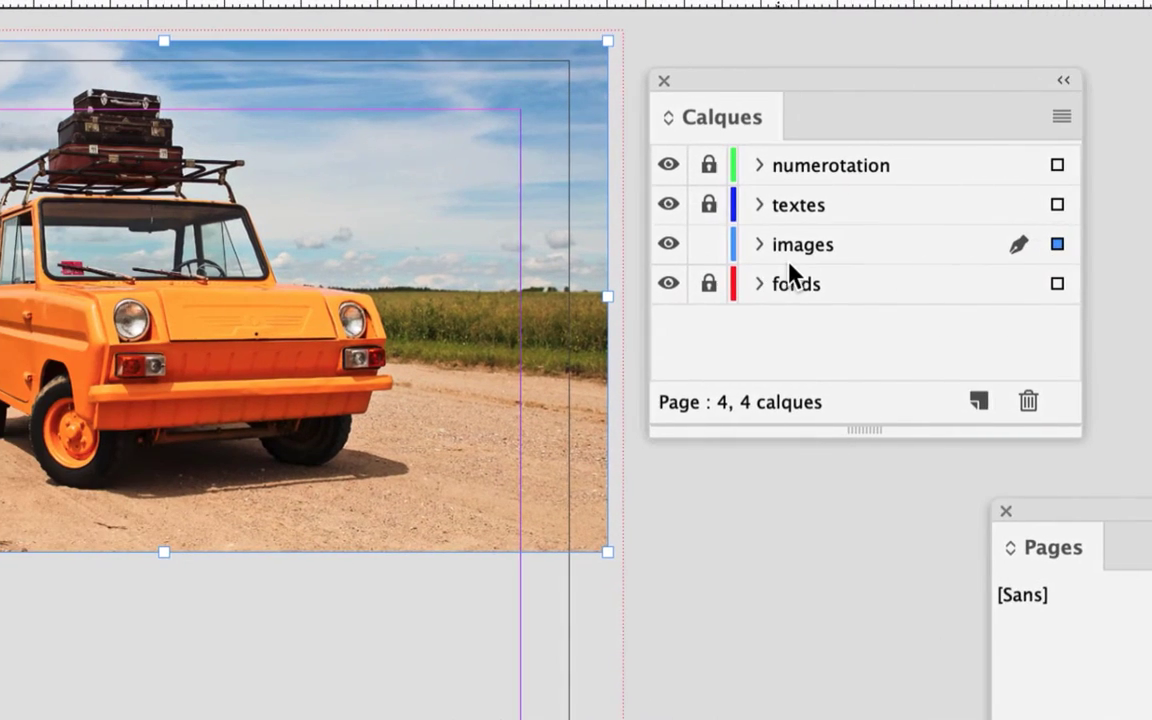
{"action": "left_click", "coordinate": [800, 262]}
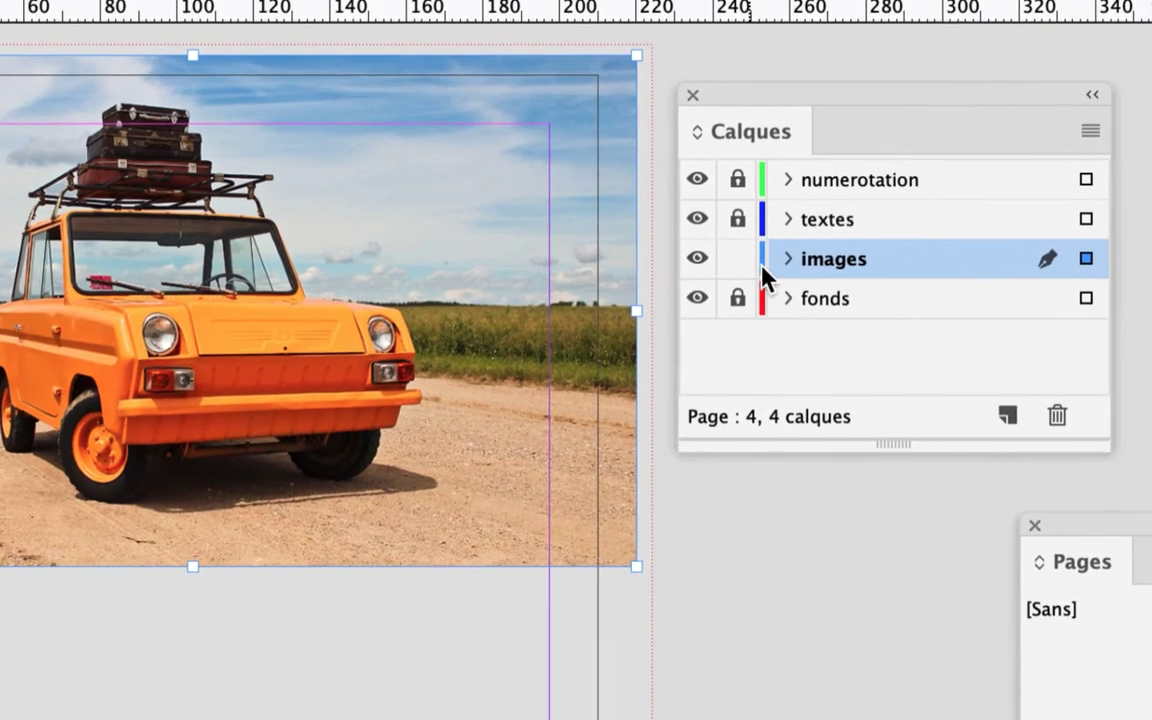
Step: Lock the images layer, then unlock the textes layer and make it active
{"action": "left_click", "coordinate": [748, 264]}
{"action": "left_click", "coordinate": [748, 224]}
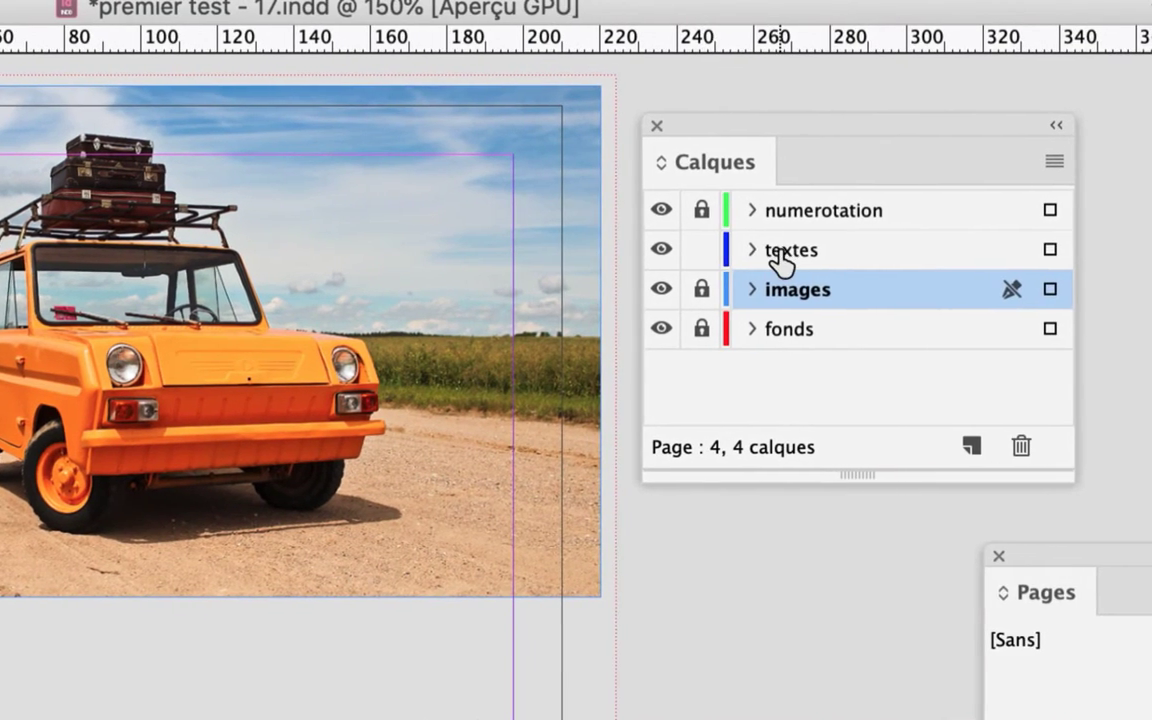
{"action": "left_click", "coordinate": [880, 230]}
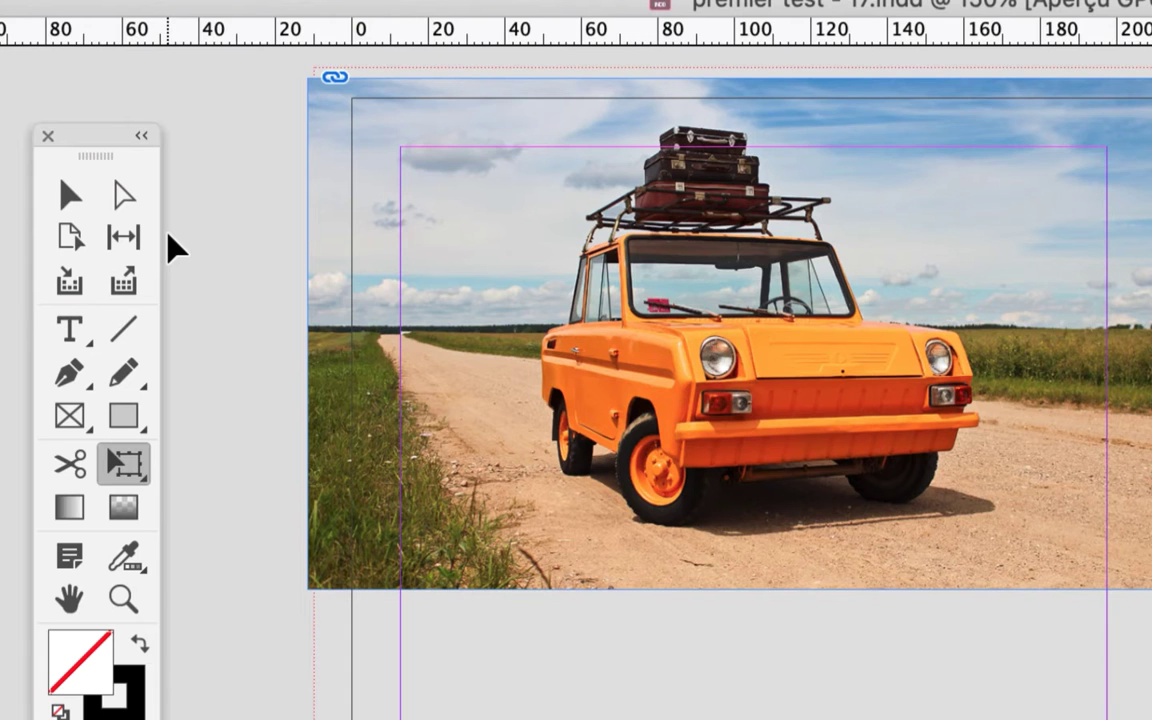
Step: Draw a text frame across the top of the photo and fill it with placeholder text
{"action": "left_click", "coordinate": [69, 329]}
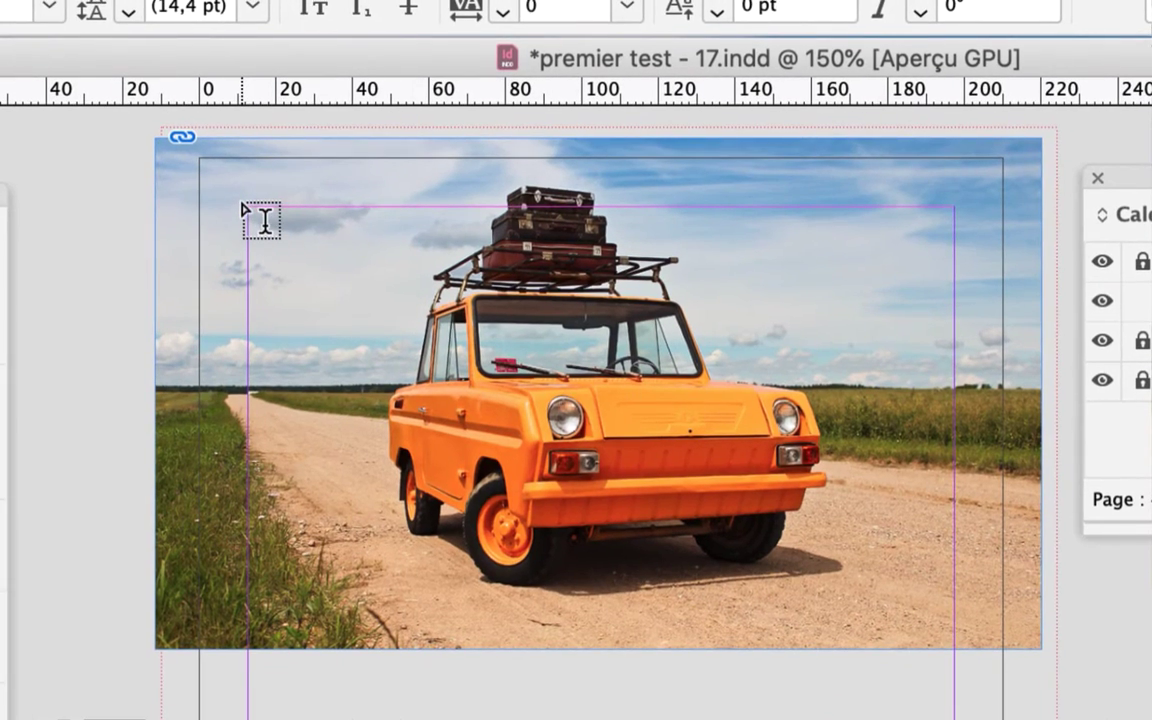
{"action": "left_click_drag", "start_coordinate": [247, 206], "coordinate": [777, 365]}
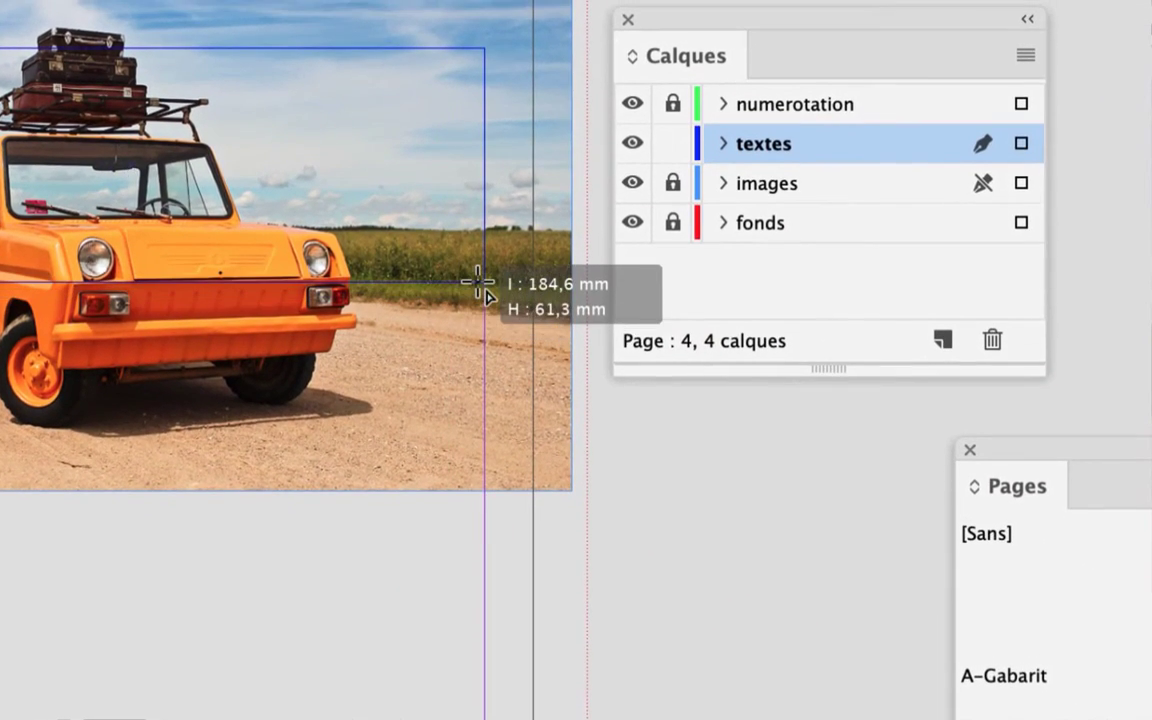
{"action": "left_click_drag", "start_coordinate": [421, 259], "coordinate": [476, 278]}
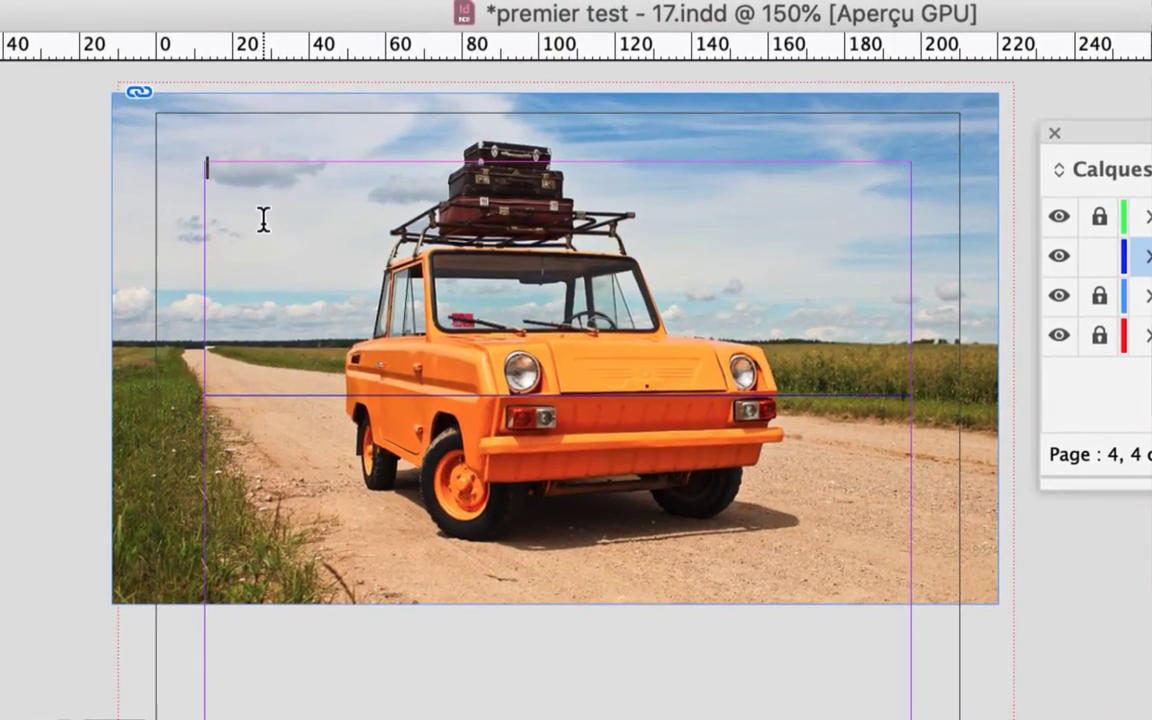
{"action": "right_click", "coordinate": [265, 235]}
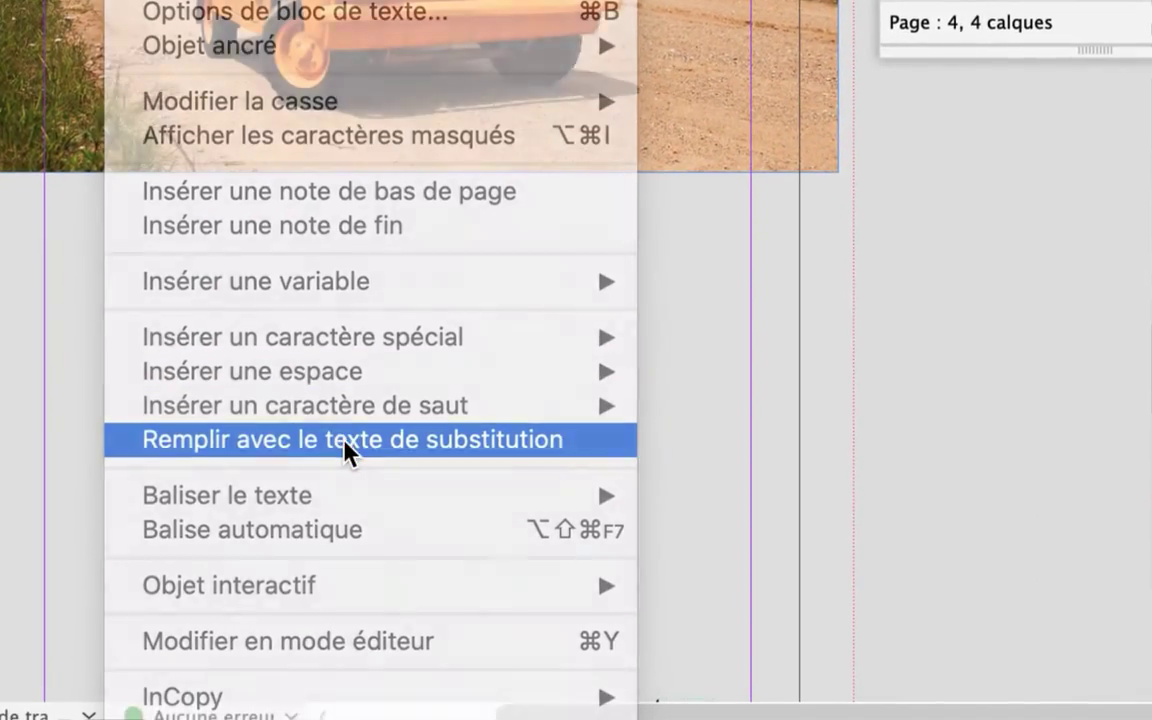
{"action": "left_click", "coordinate": [344, 448]}
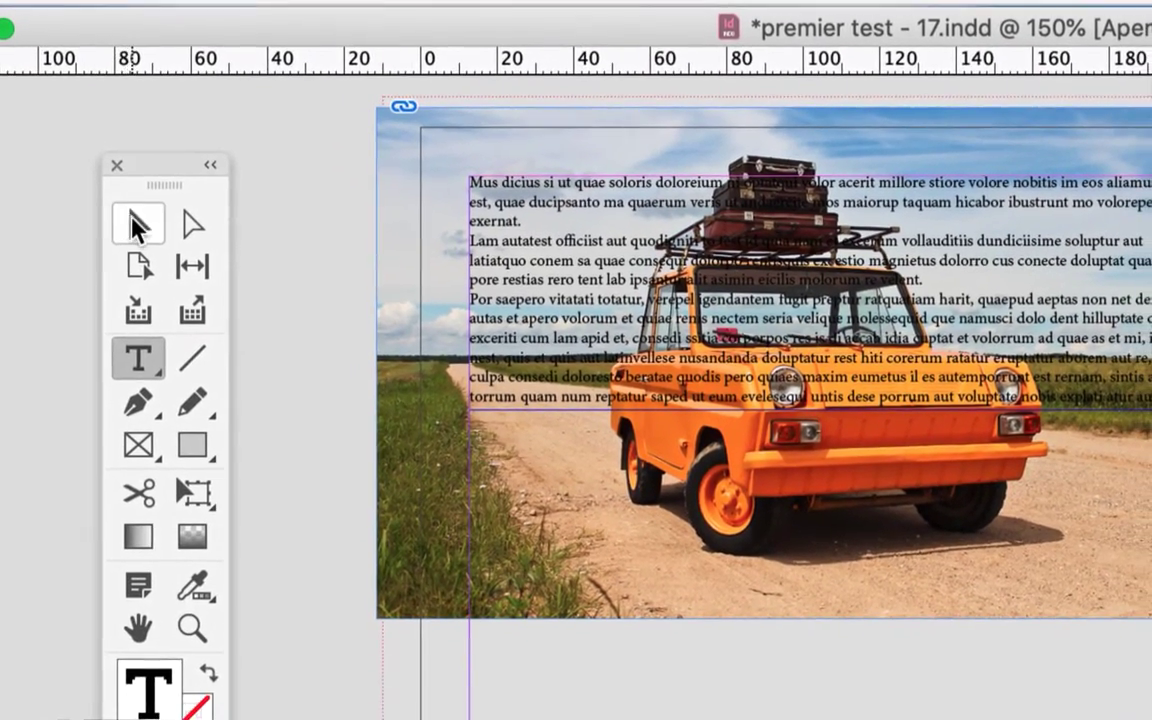
{"action": "left_click", "coordinate": [175, 255]}
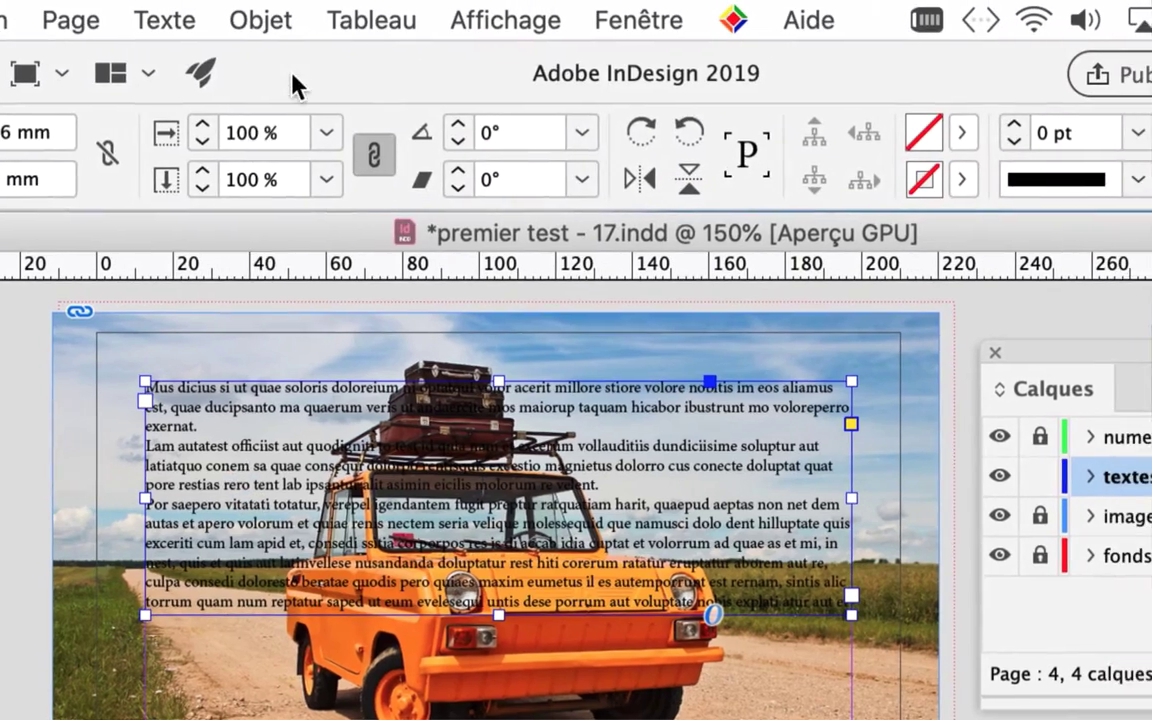
Step: Set the placeholder text frame to 2 columns in Text Frame Options, then deselect it
{"action": "left_click", "coordinate": [288, 22]}
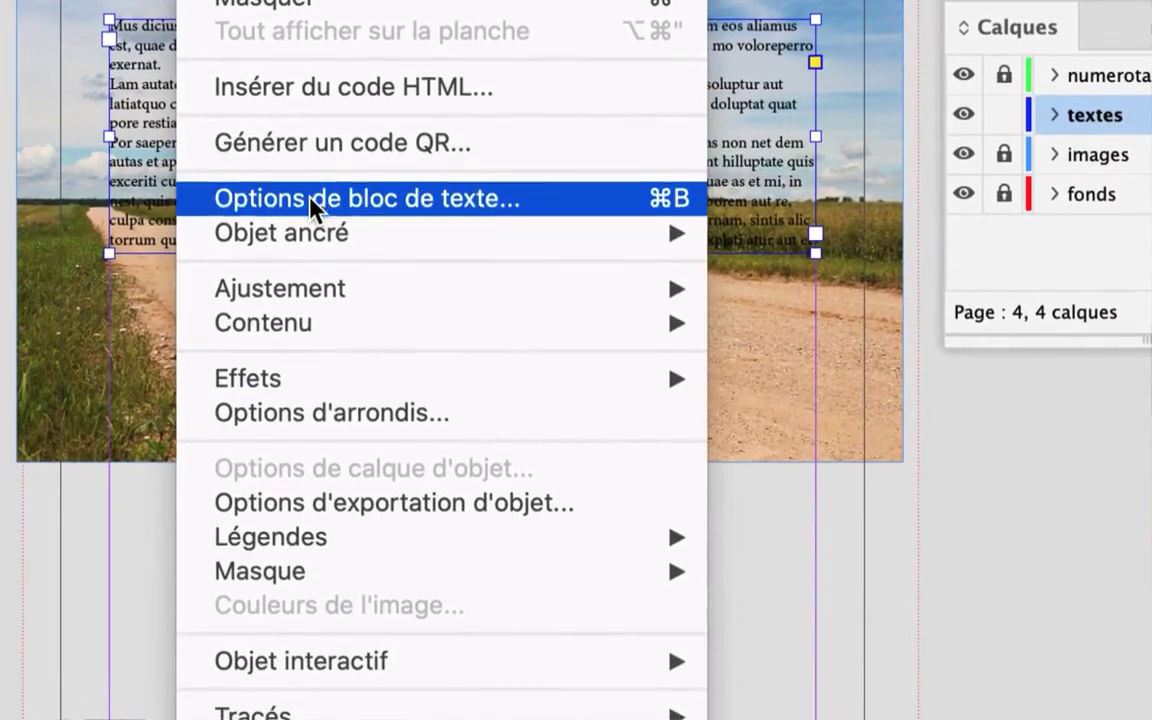
{"action": "left_click", "coordinate": [320, 560]}
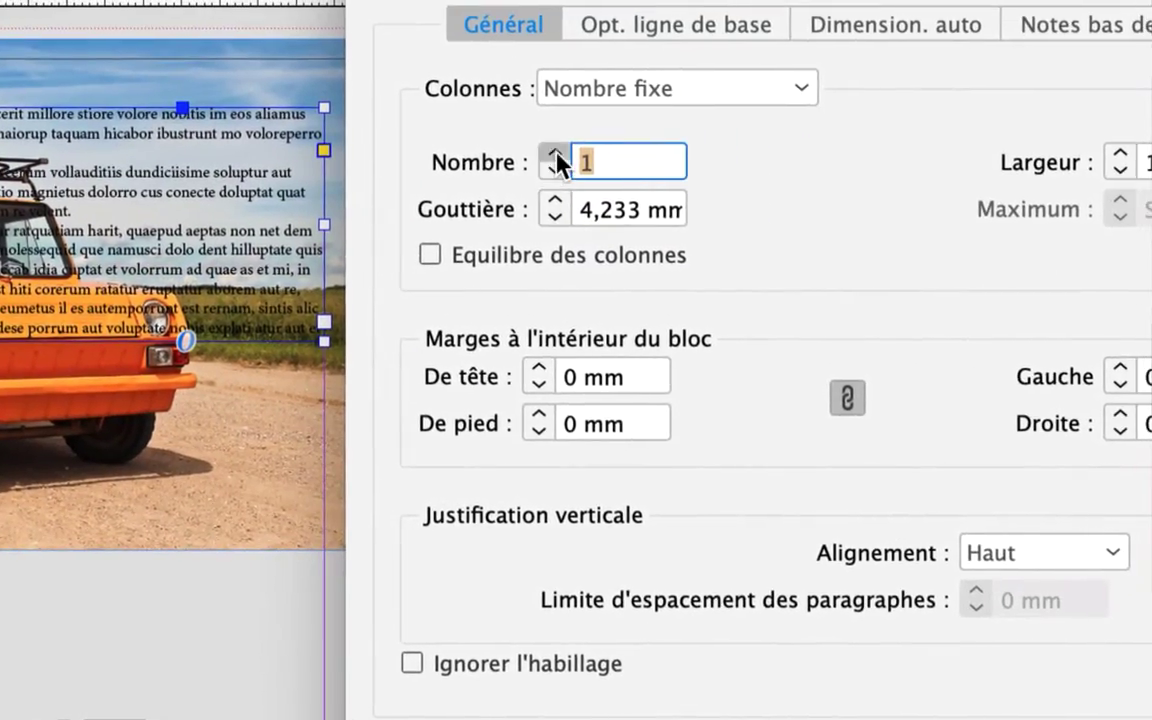
{"action": "left_click", "coordinate": [814, 57]}
{"action": "type", "text": "2"}
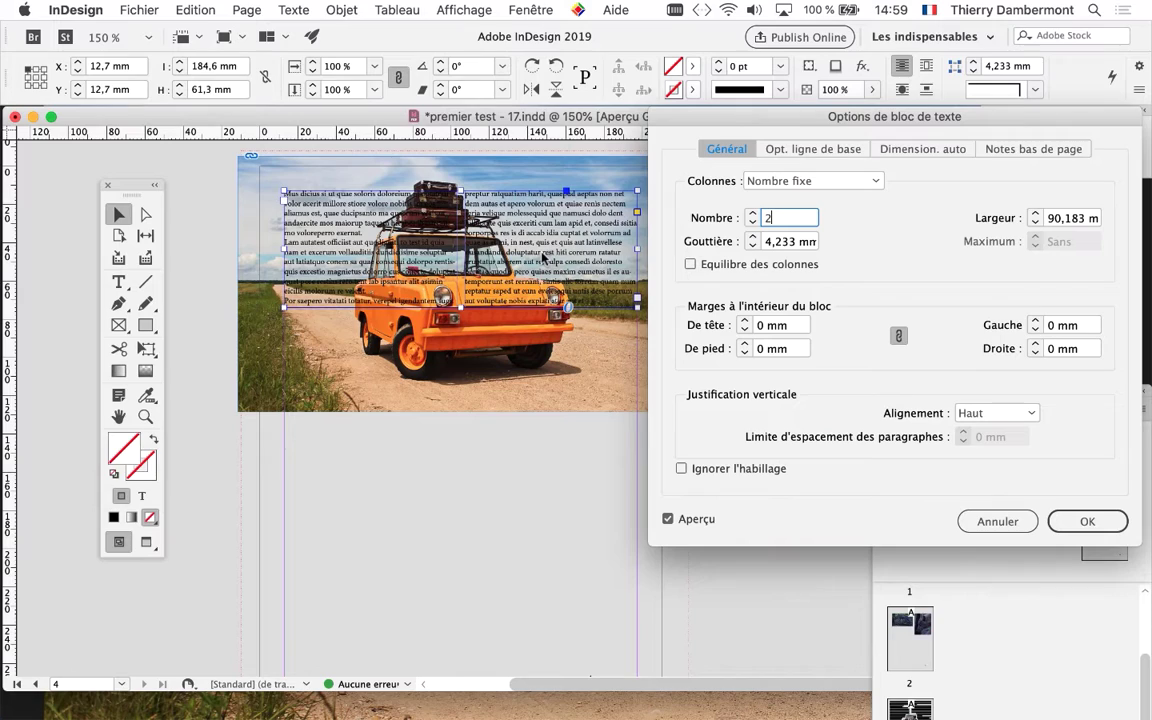
{"action": "left_click", "coordinate": [1085, 521]}
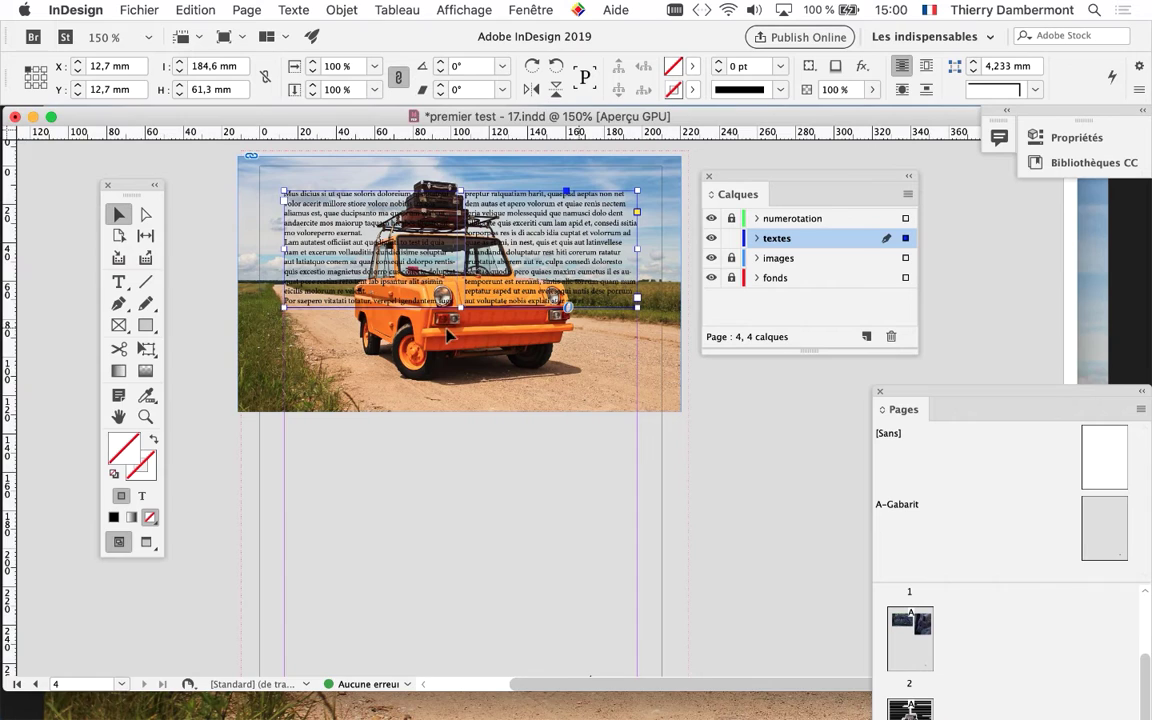
{"action": "left_click", "coordinate": [322, 377]}
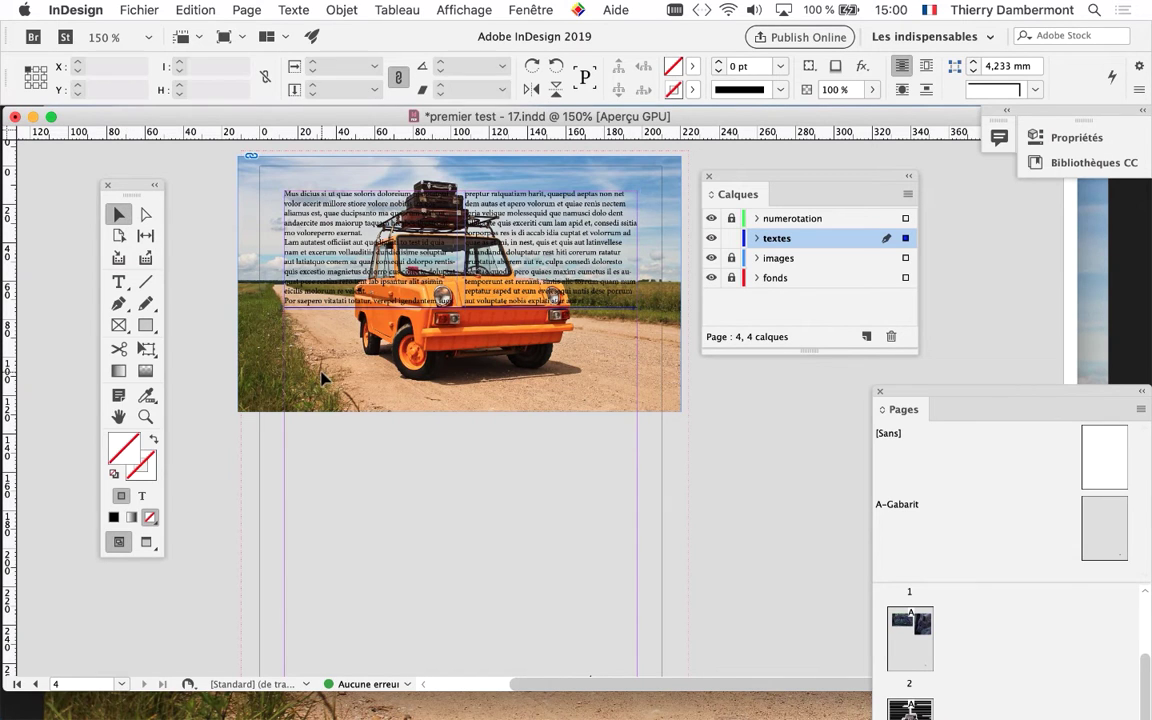
{"action": "left_click_drag", "start_coordinate": [740, 175], "coordinate": [763, 169]}
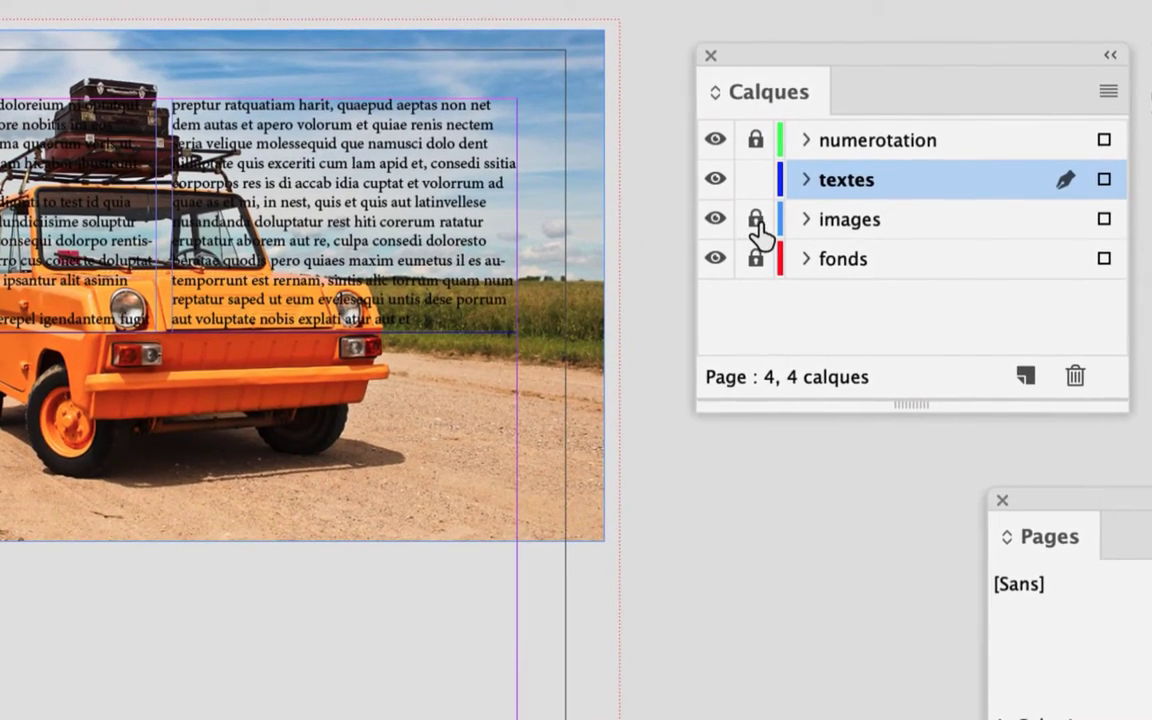
Step: Unlock images, select the car photo and set its text wrap to Sans habillage after trying other modes
{"action": "left_click", "coordinate": [753, 222]}
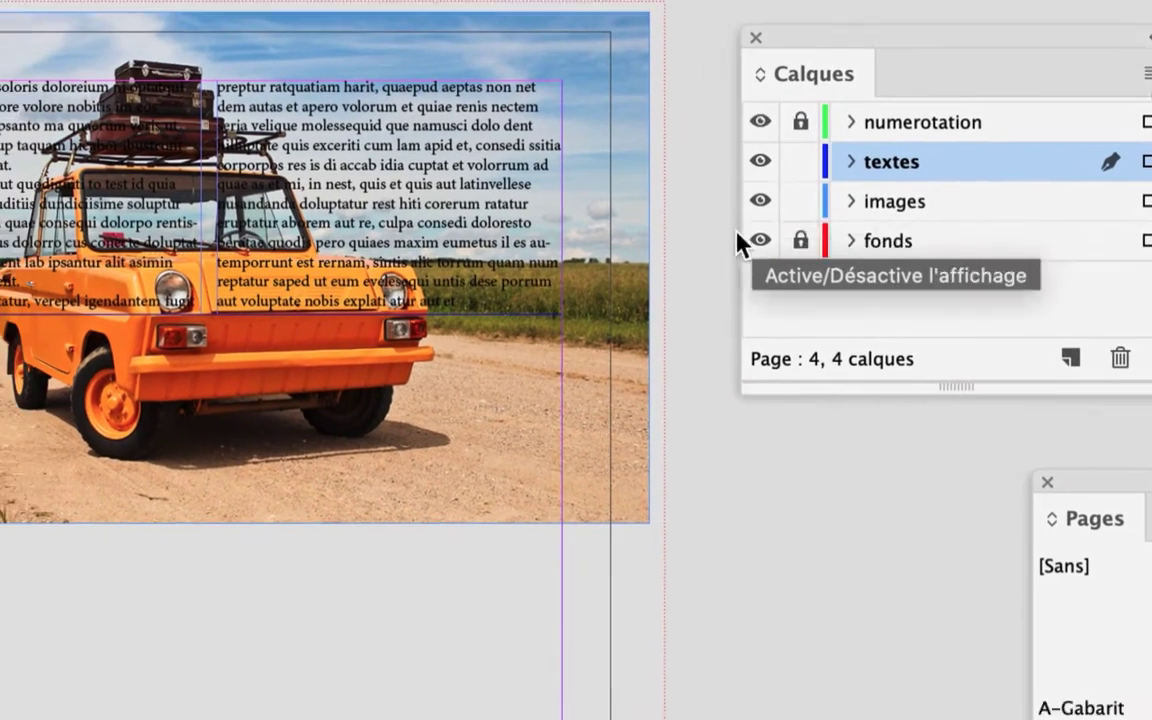
{"action": "left_click", "coordinate": [625, 265]}
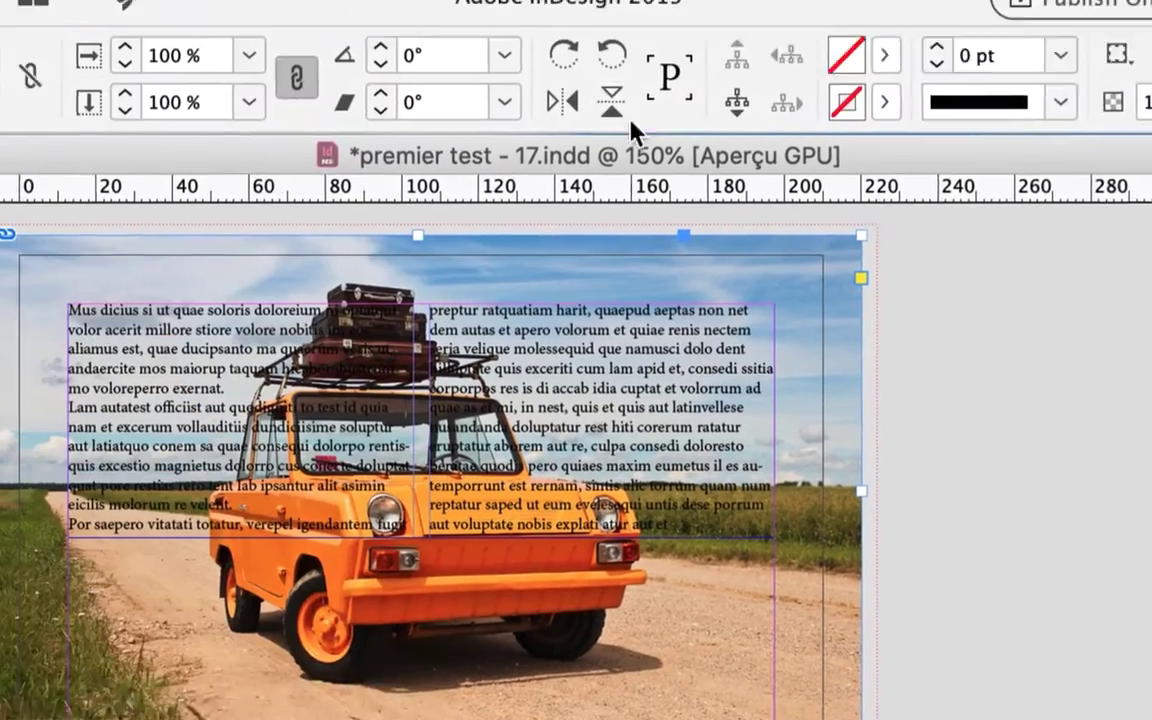
{"action": "left_click", "coordinate": [604, 20]}
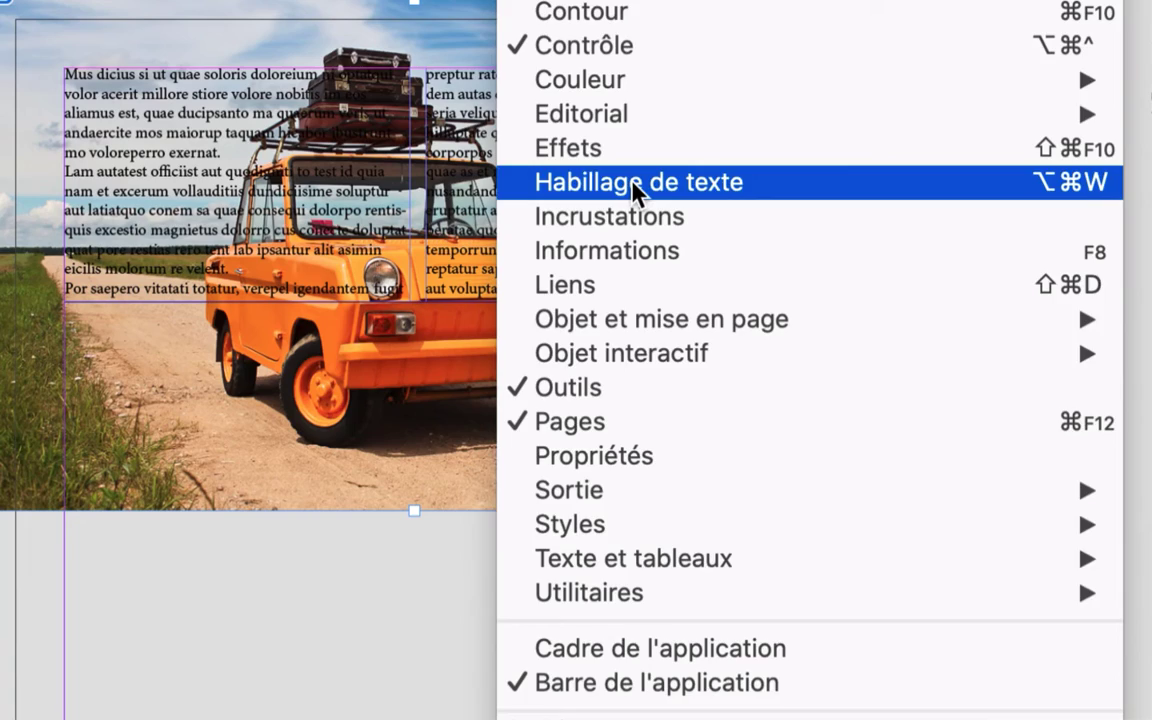
{"action": "left_click", "coordinate": [632, 188]}
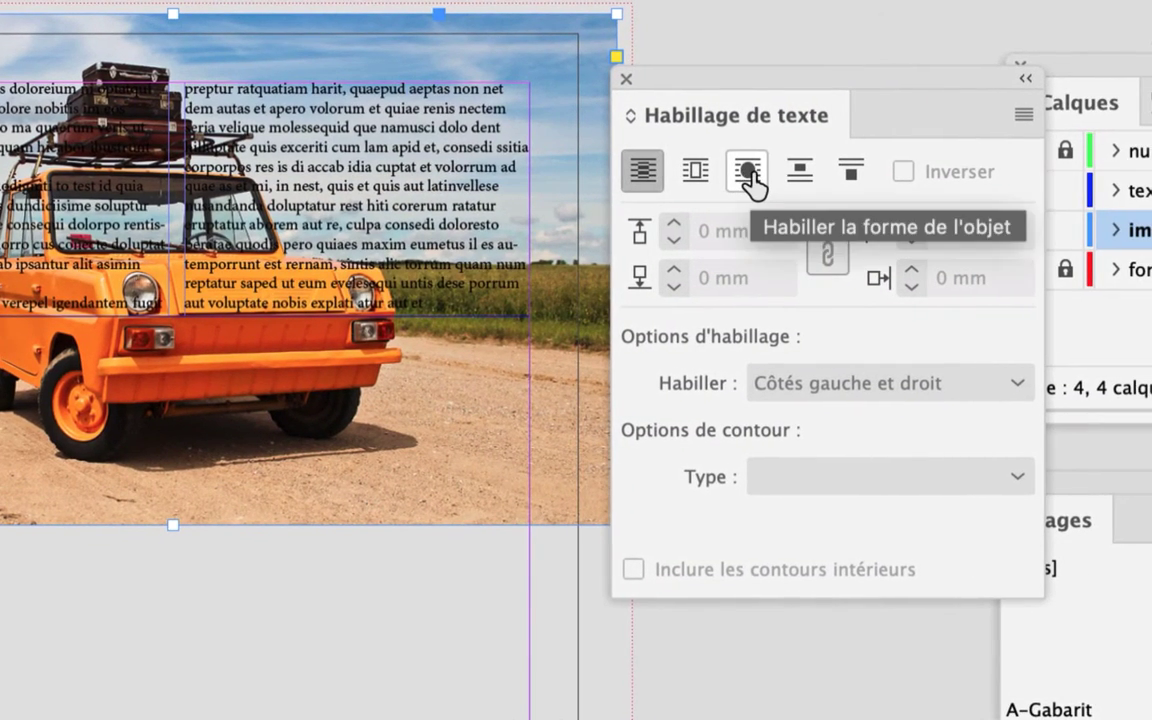
{"action": "left_click", "coordinate": [748, 172]}
{"action": "left_click", "coordinate": [695, 170]}
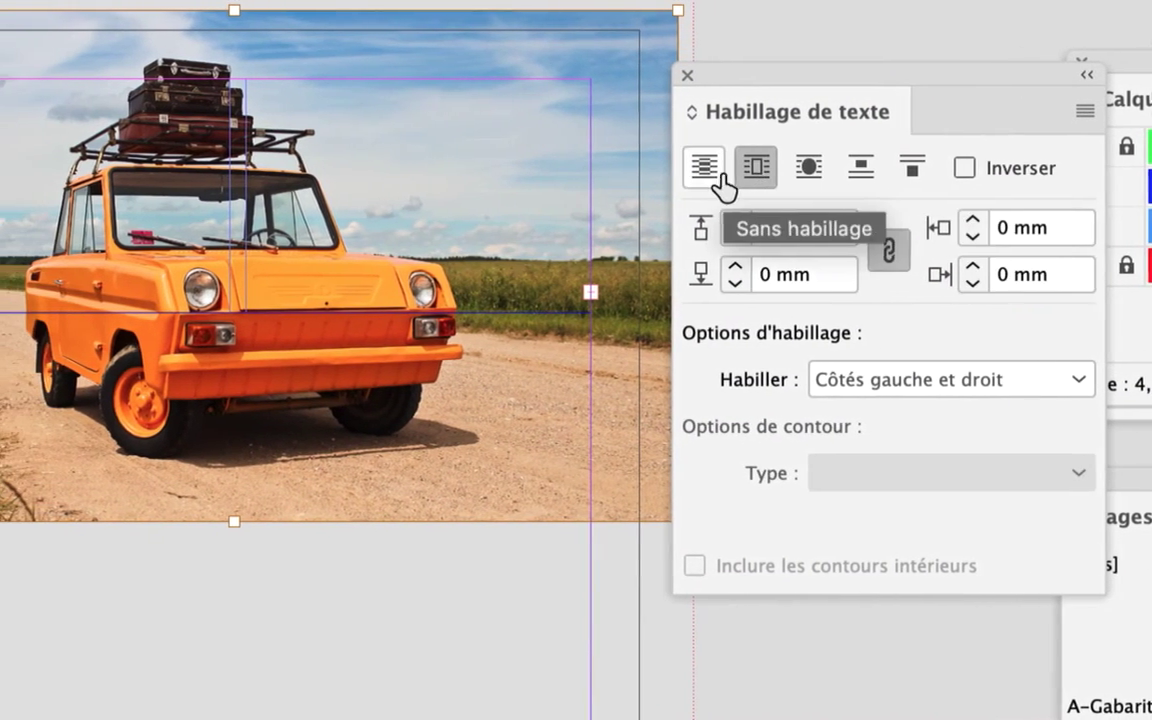
{"action": "left_click", "coordinate": [718, 176]}
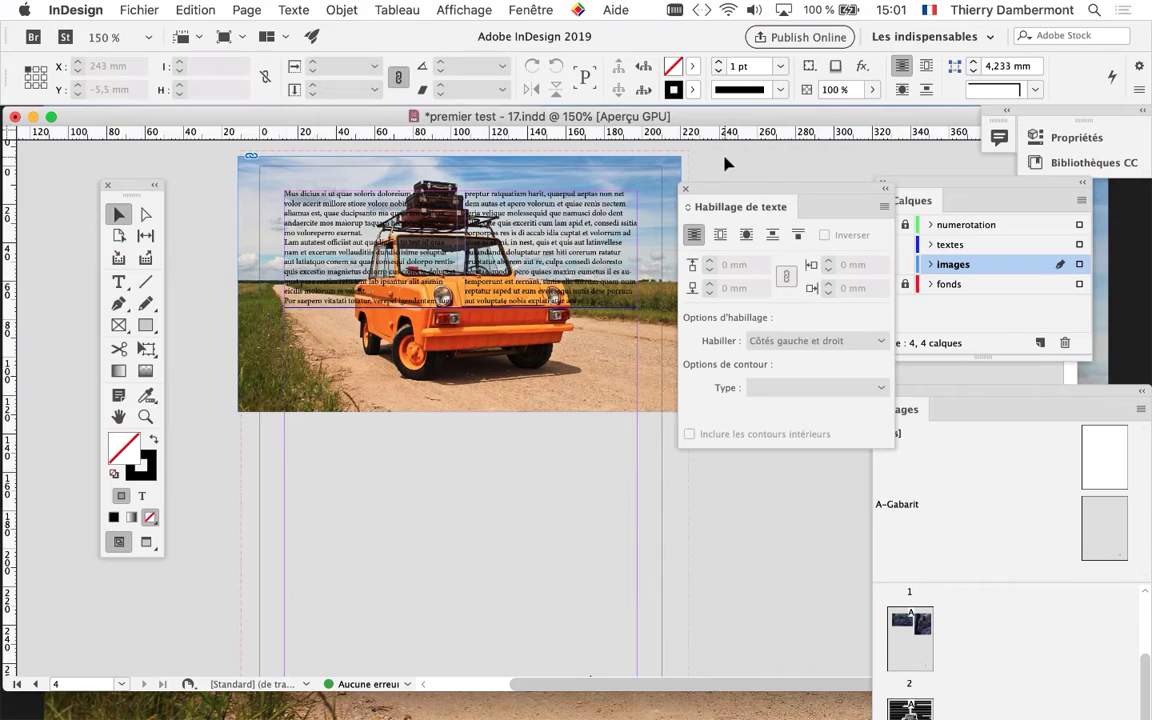
Step: Deselect the photo, rearrange the panels and make textes the active layer
{"action": "left_click", "coordinate": [459, 347]}
{"action": "scroll", "coordinate": [478, 262], "scroll_direction": "up", "scroll_amount": 5}
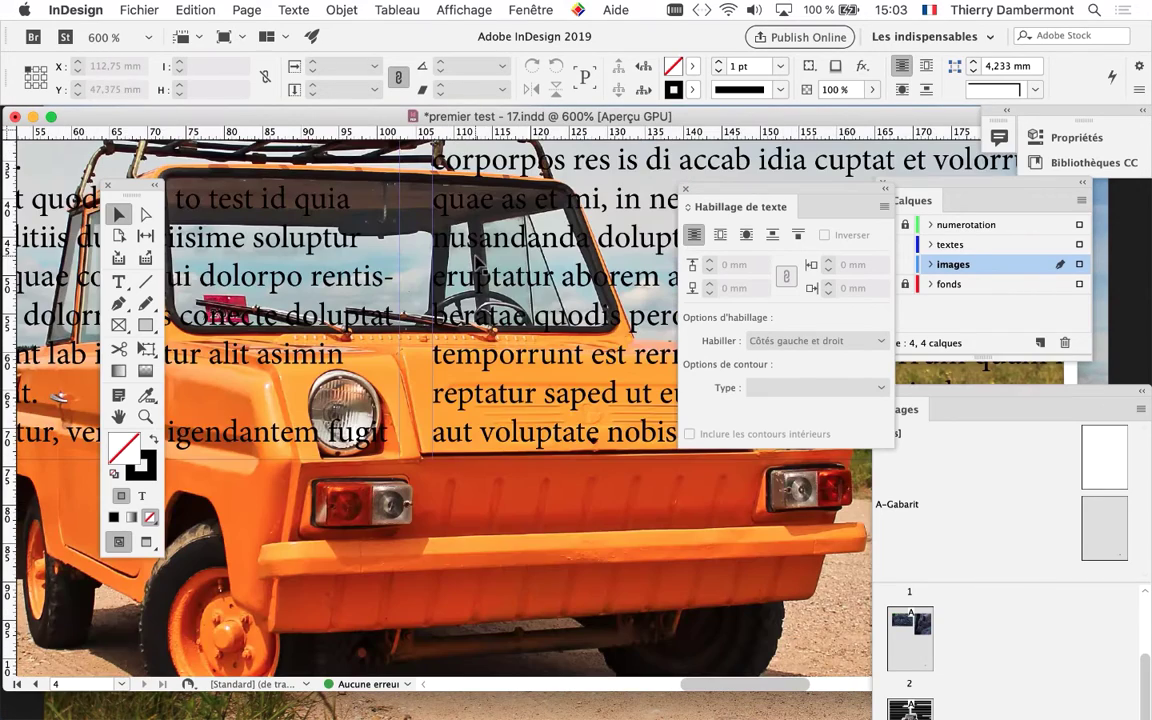
{"action": "scroll", "coordinate": [474, 280], "scroll_direction": "down", "scroll_amount": 2}
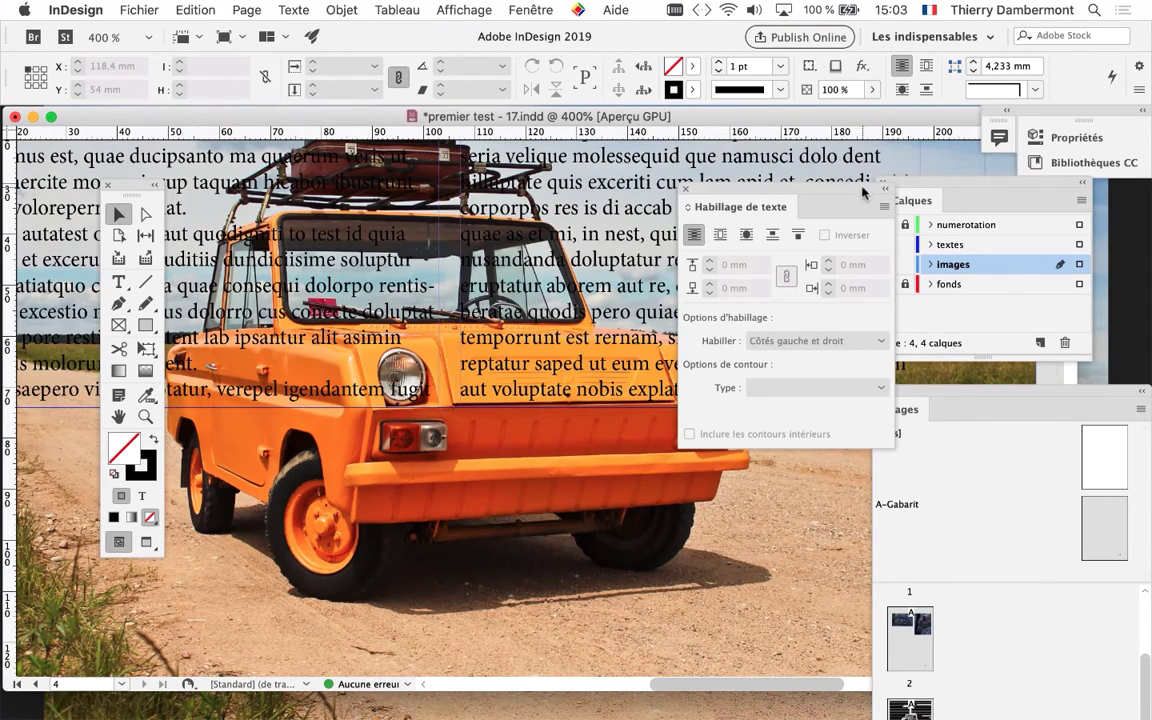
{"action": "left_click_drag", "start_coordinate": [863, 190], "coordinate": [714, 386]}
{"action": "left_click_drag", "start_coordinate": [905, 190], "coordinate": [693, 180]}
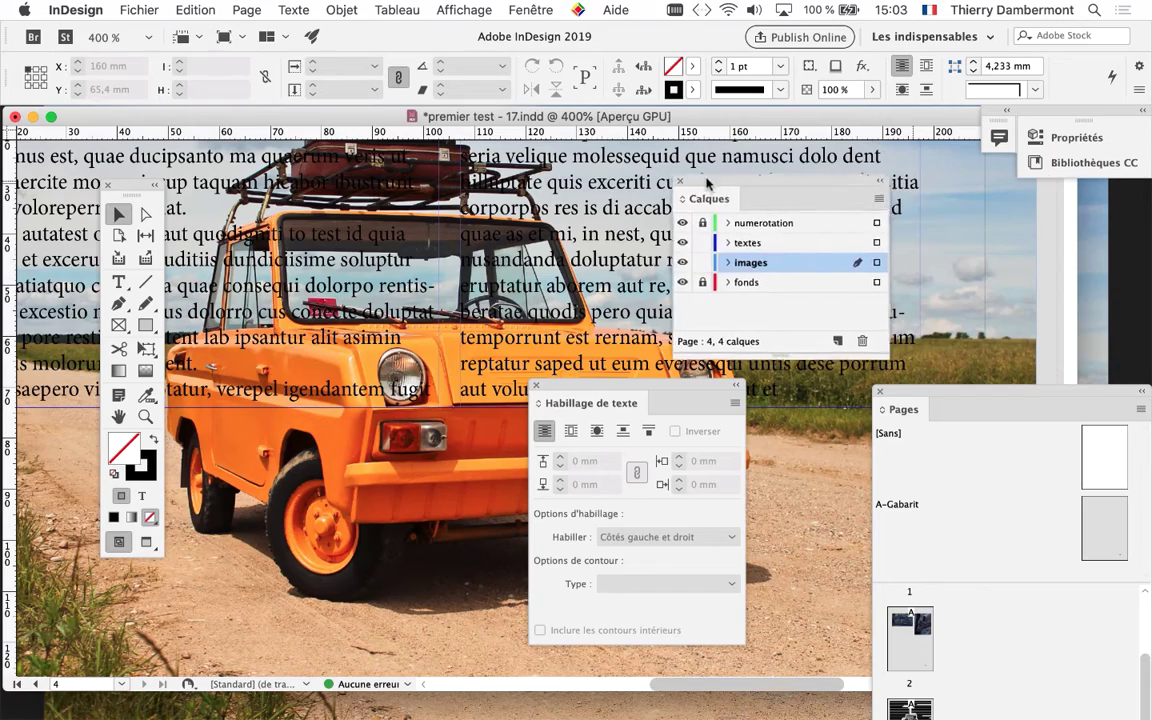
{"action": "left_click", "coordinate": [768, 238]}
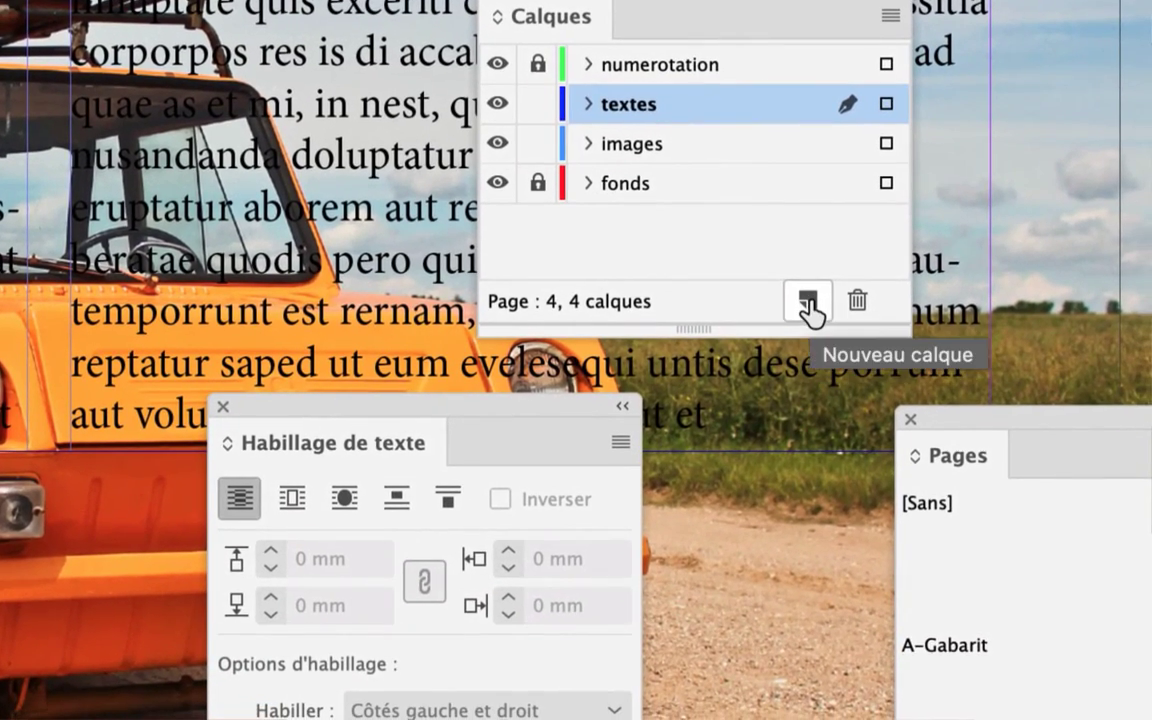
Step: Add a layer named forme d'habillage above textes and lock the textes and images layers
{"action": "left_click", "coordinate": [808, 302]}
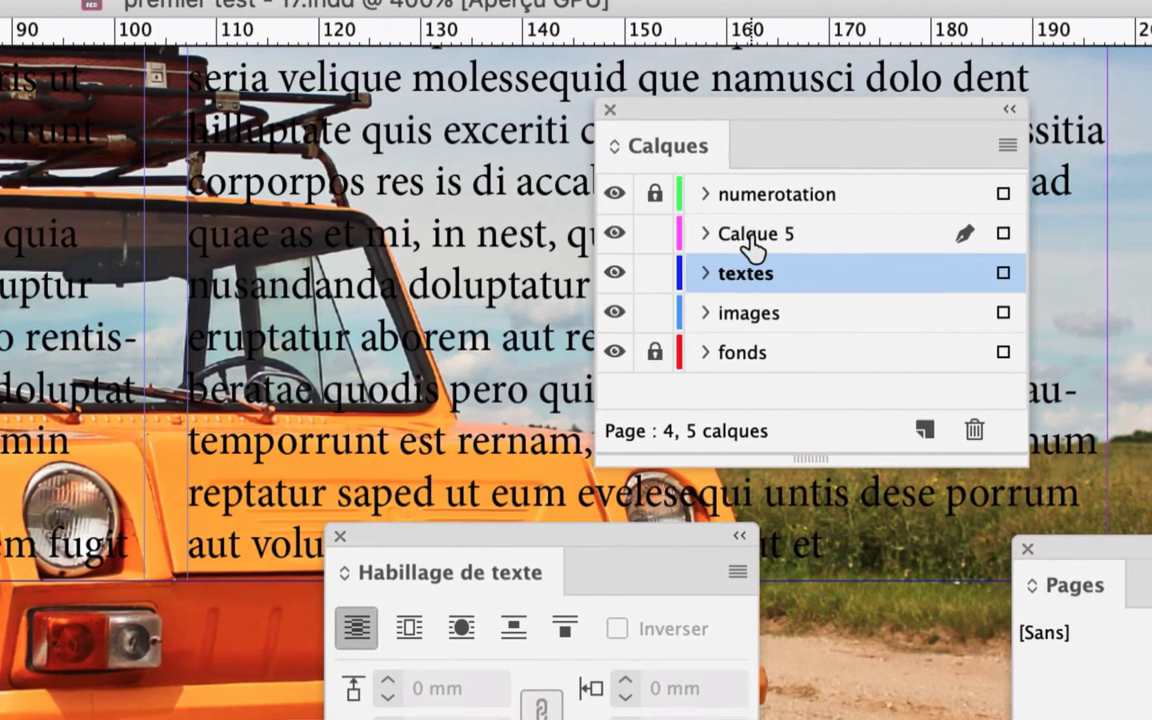
{"action": "double_click", "coordinate": [751, 236]}
{"action": "type", "text": "forme d'habillage"}
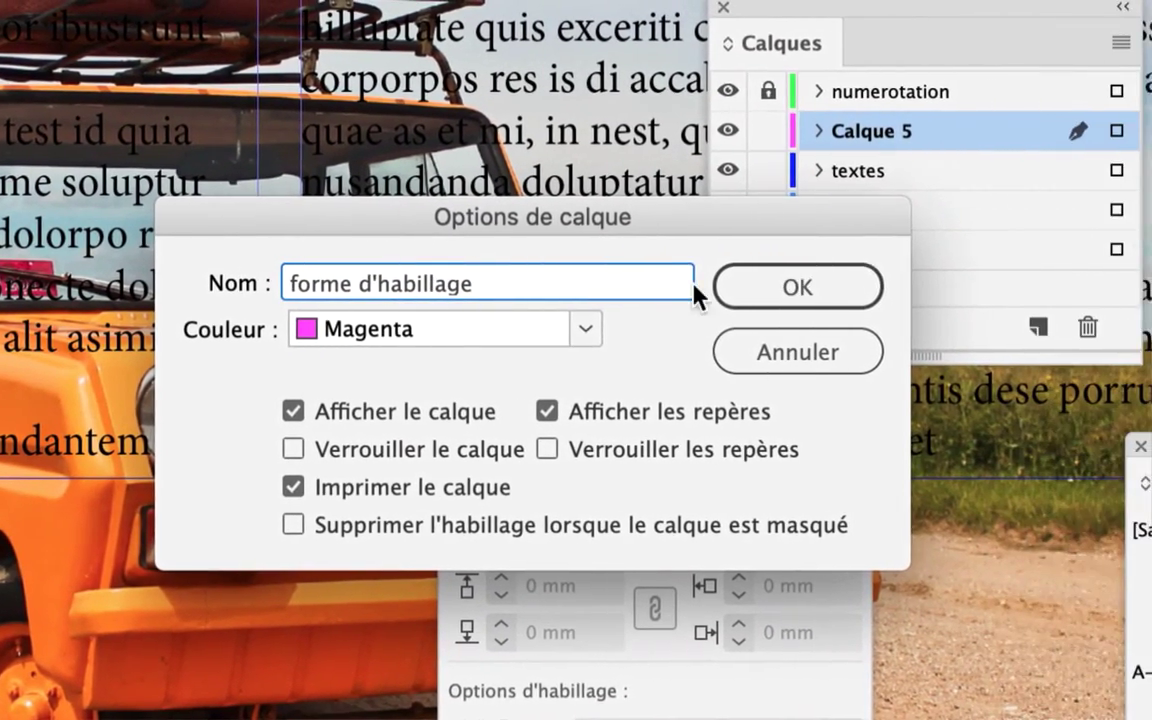
{"action": "left_click", "coordinate": [708, 295]}
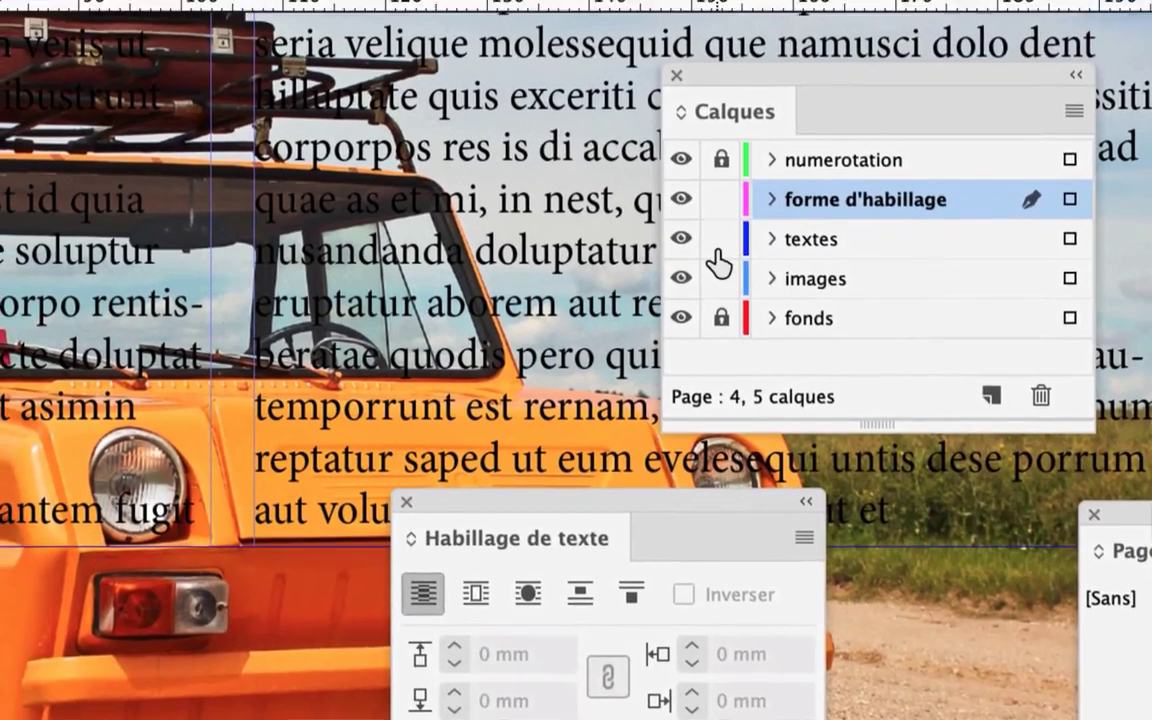
{"action": "left_click", "coordinate": [718, 220]}
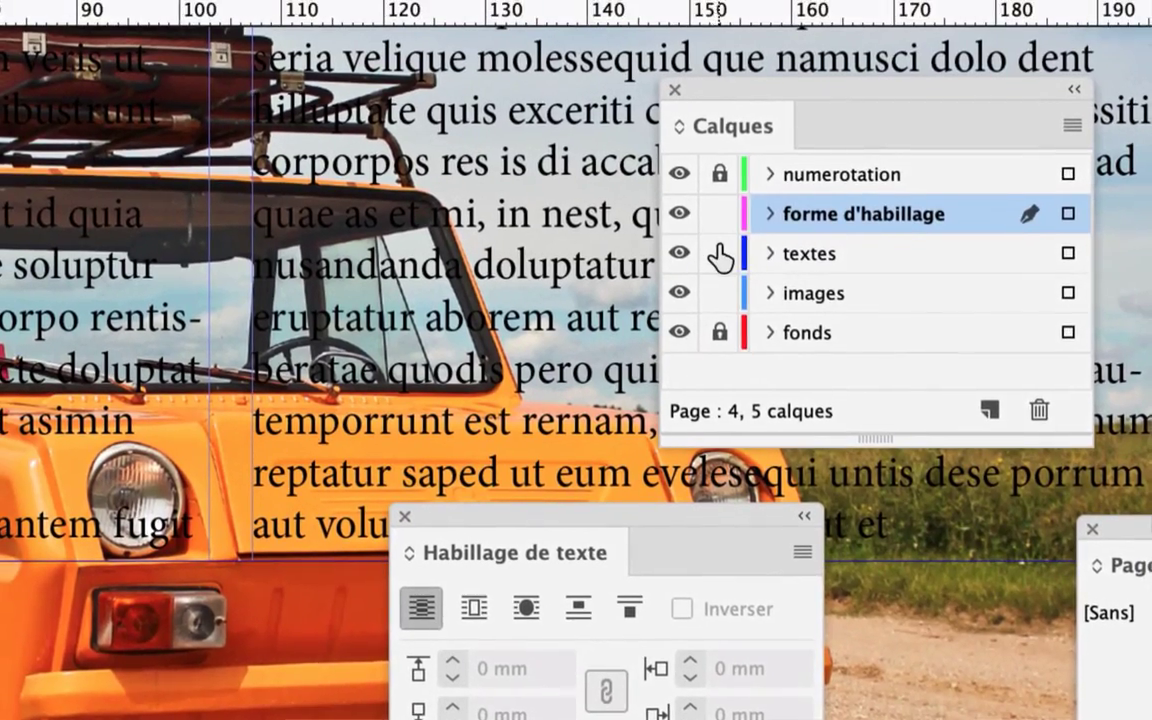
{"action": "left_click", "coordinate": [718, 260]}
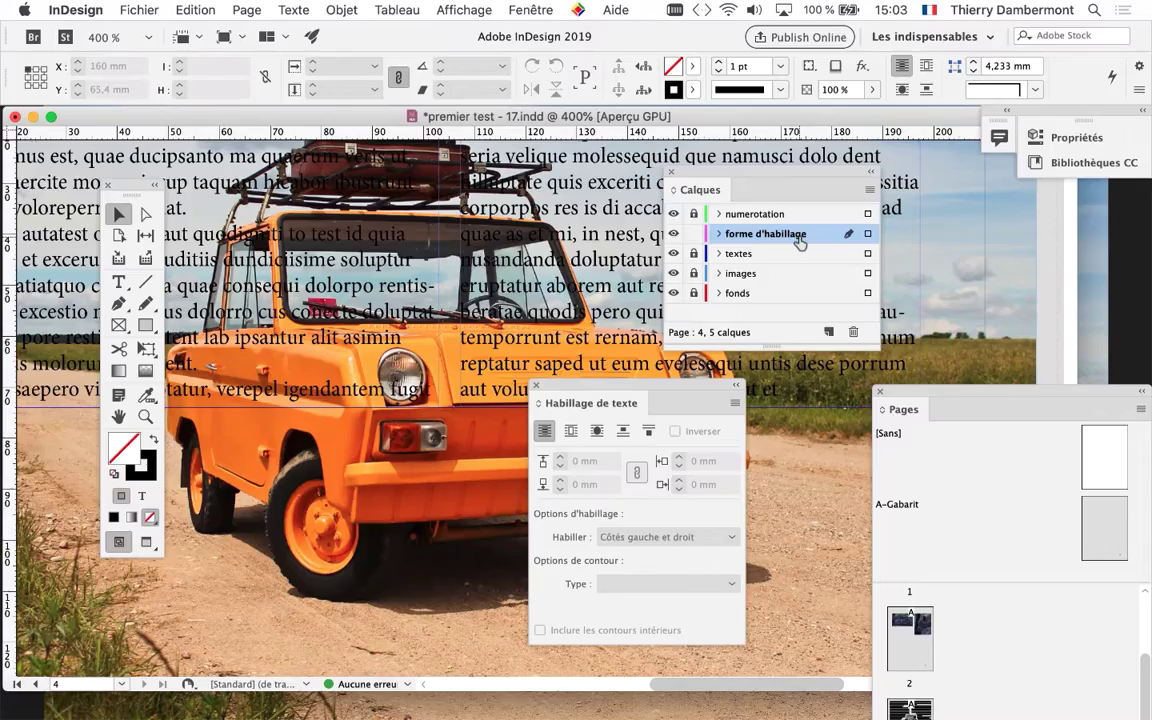
{"action": "key", "text": "ctrl+2"}
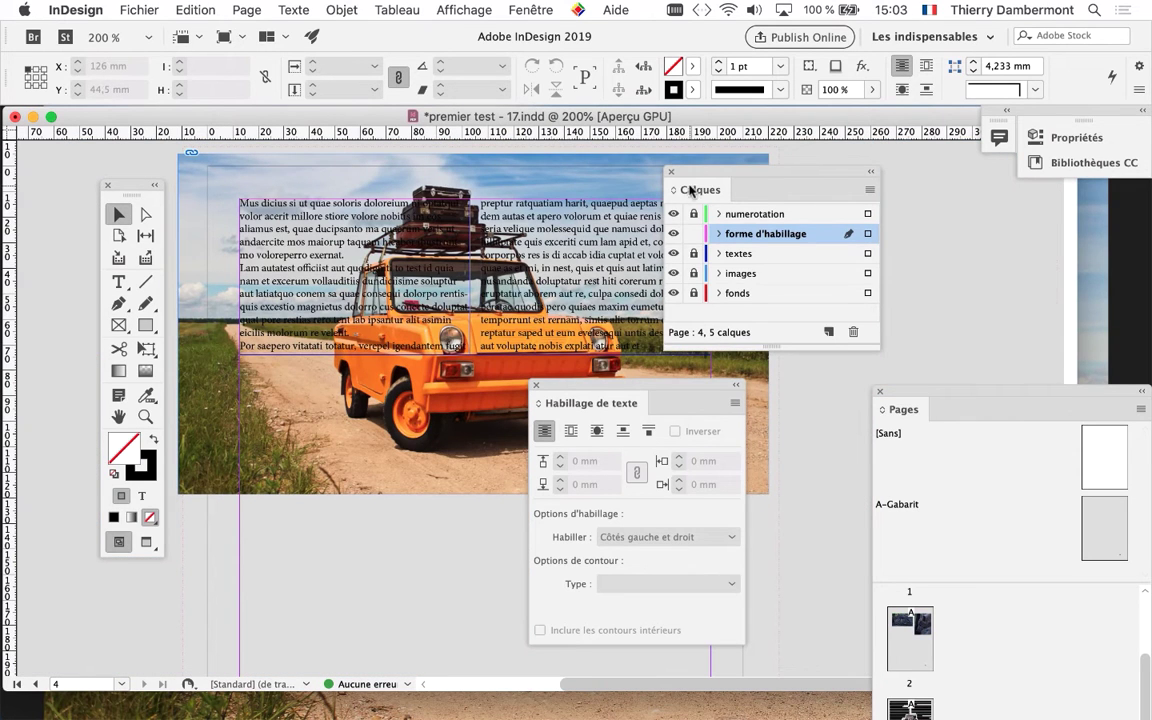
Step: Trace a closed Pencil outline around the orange car and suitcases and set its stroke to None
{"action": "left_click_drag", "start_coordinate": [690, 190], "coordinate": [917, 198]}
{"action": "mouse_move", "coordinate": [625, 390]}
{"action": "left_mouse_down"}
{"action": "mouse_move", "coordinate": [100, 620]}
{"action": "mouse_move", "coordinate": [128, 600]}
{"action": "left_mouse_up"}
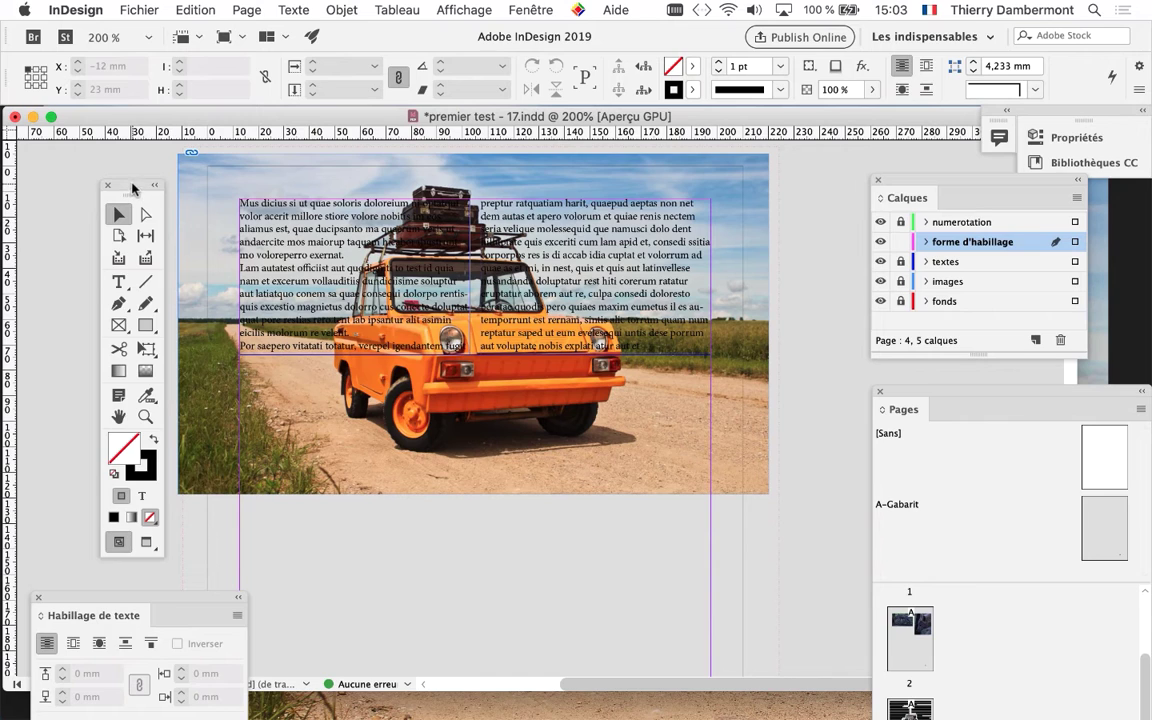
{"action": "left_click_drag", "start_coordinate": [133, 188], "coordinate": [115, 172]}
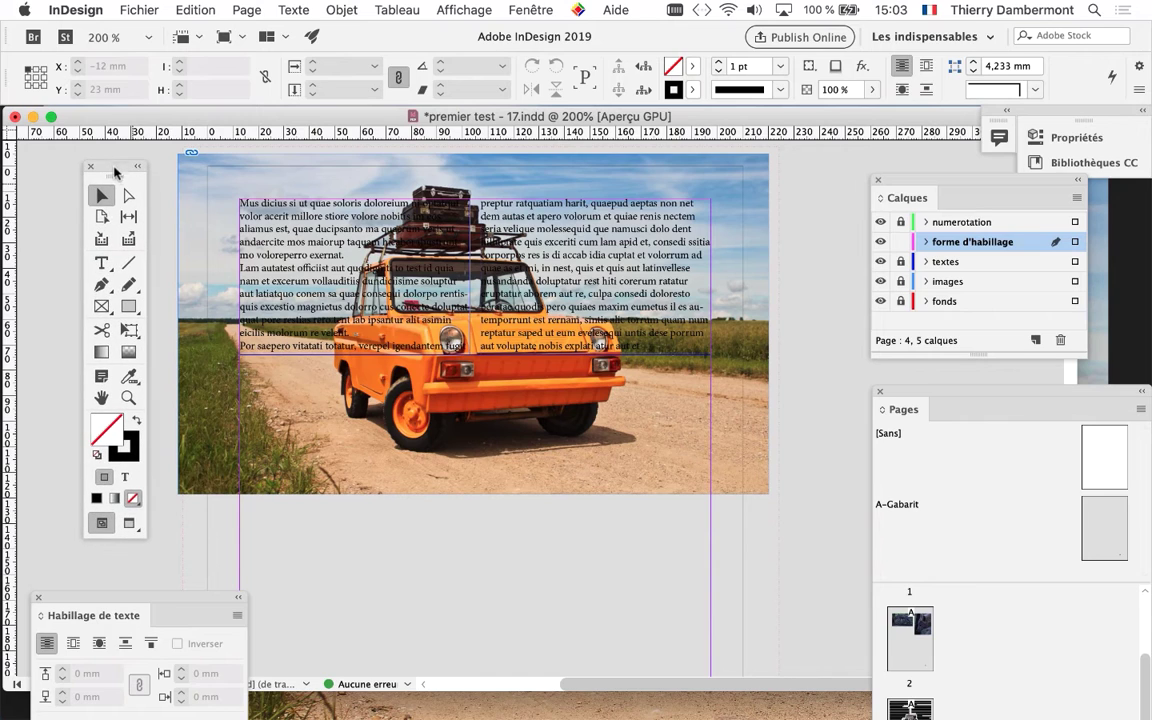
{"action": "left_click", "coordinate": [128, 286]}
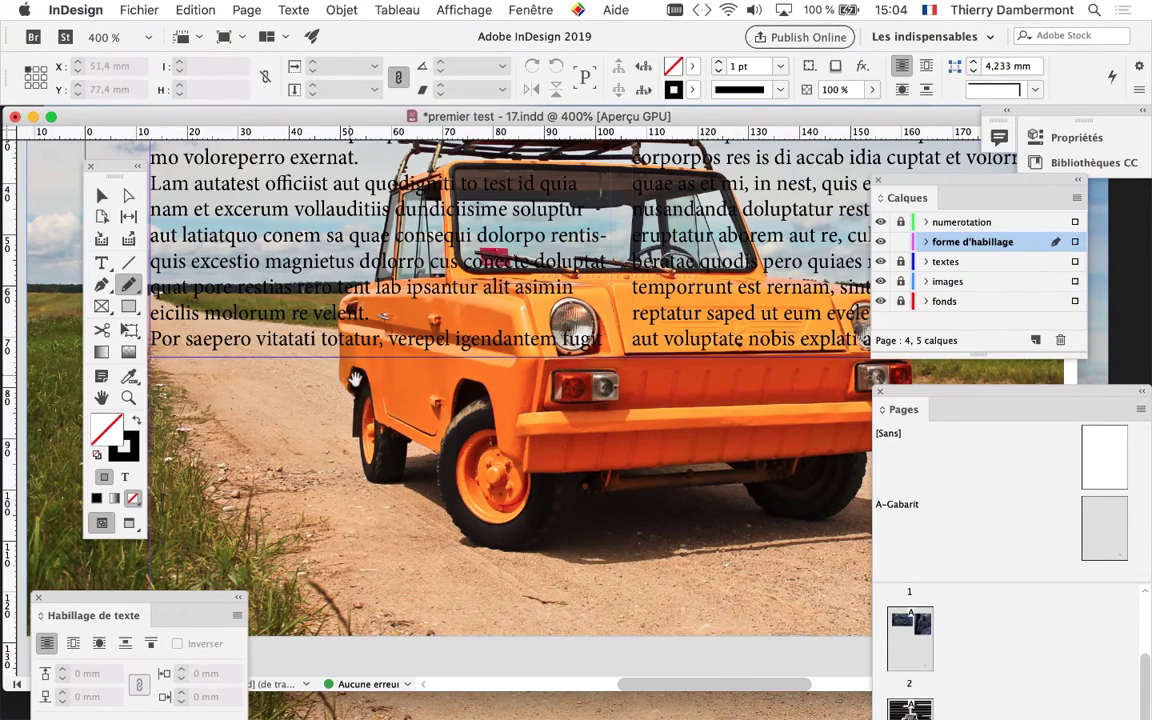
{"action": "scroll", "coordinate": [335, 345], "scroll_direction": "up", "scroll_amount": 3}
{"action": "scroll", "coordinate": [335, 345], "scroll_direction": "right", "scroll_amount": 3}
{"action": "scroll", "coordinate": [364, 472], "scroll_direction": "down", "scroll_amount": 1}
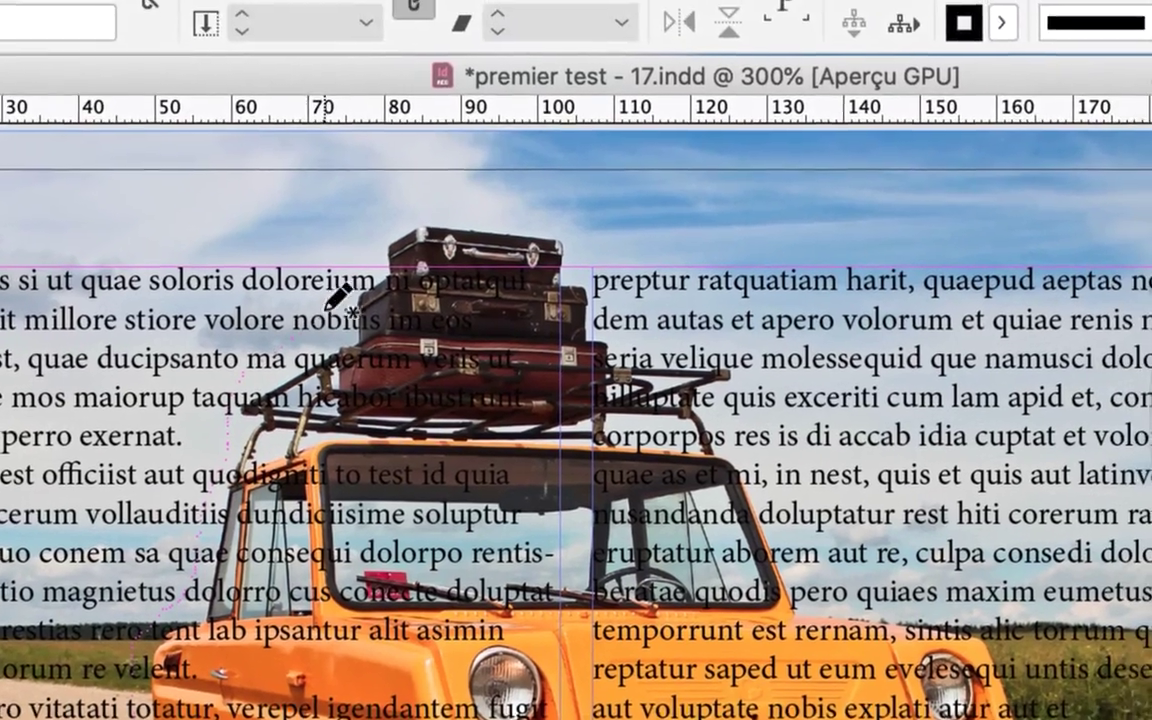
{"action": "mouse_move", "coordinate": [338, 297]}
{"action": "left_mouse_down"}
{"action": "mouse_move", "coordinate": [352, 270]}
{"action": "mouse_move", "coordinate": [386, 262]}
{"action": "mouse_move", "coordinate": [468, 309]}
{"action": "mouse_move", "coordinate": [500, 400]}
{"action": "mouse_move", "coordinate": [555, 408]}
{"action": "mouse_move", "coordinate": [575, 445]}
{"action": "mouse_move", "coordinate": [541, 518]}
{"action": "left_mouse_up"}
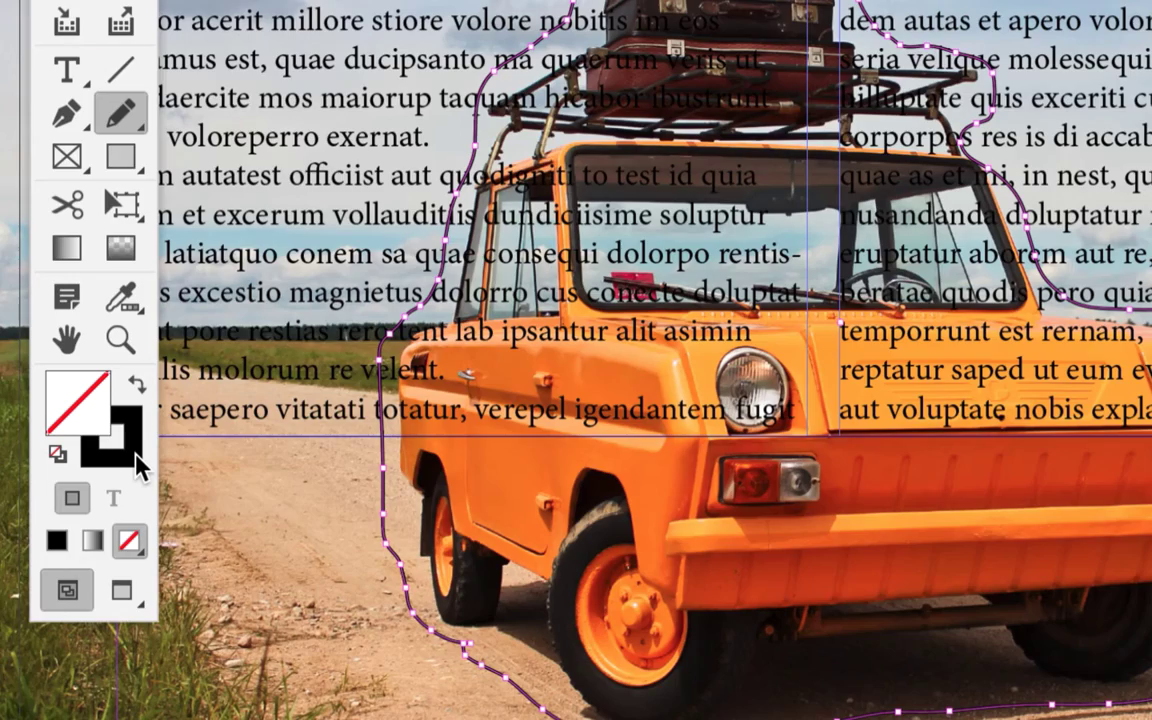
{"action": "left_click", "coordinate": [133, 455]}
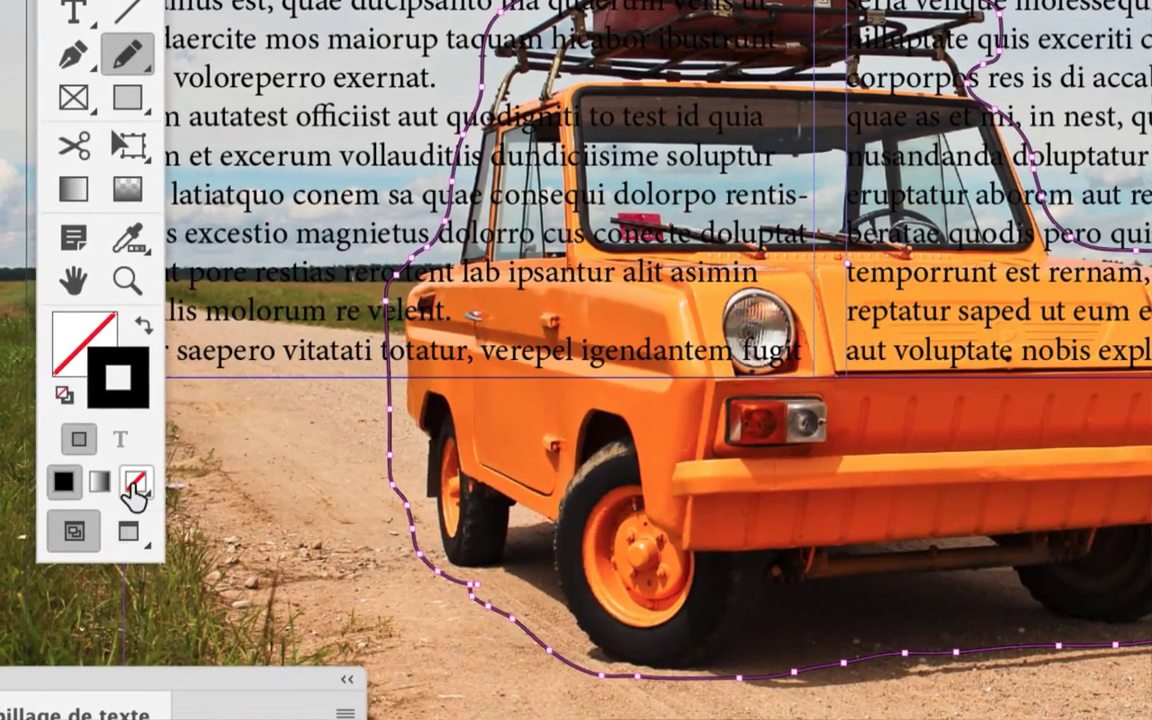
{"action": "left_click", "coordinate": [133, 484]}
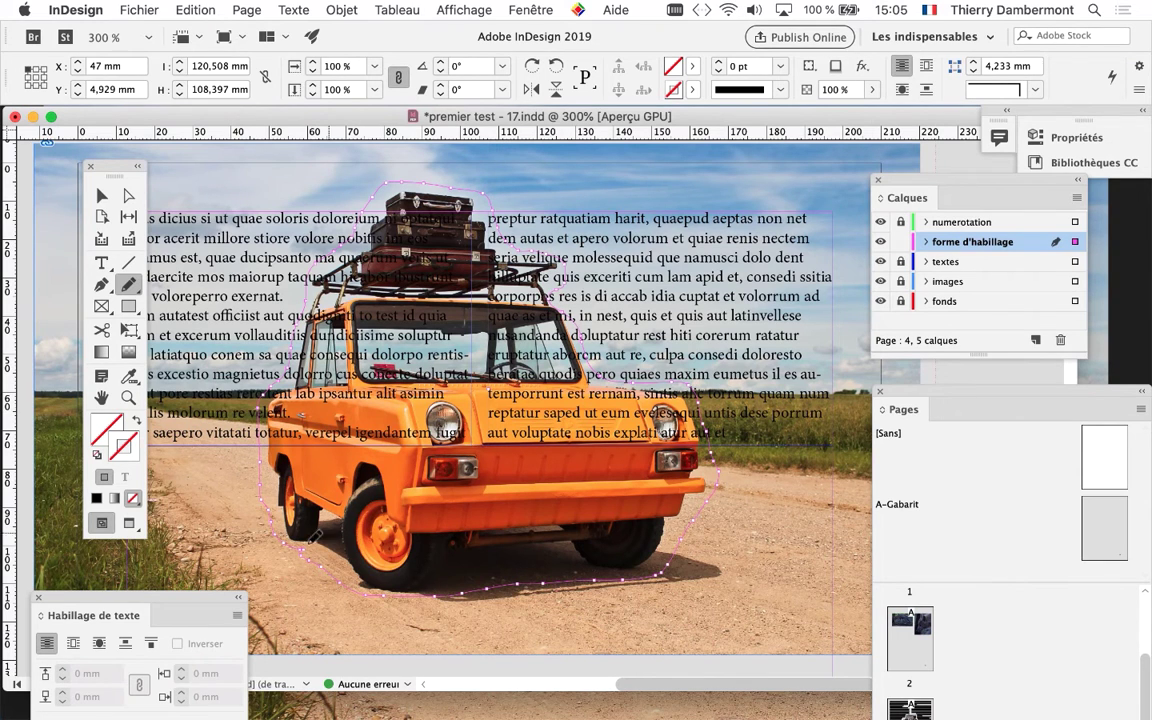
Step: Set the text wrap to follow the traced car outline's object shape
{"action": "left_click_drag", "start_coordinate": [181, 598], "coordinate": [848, 150]}
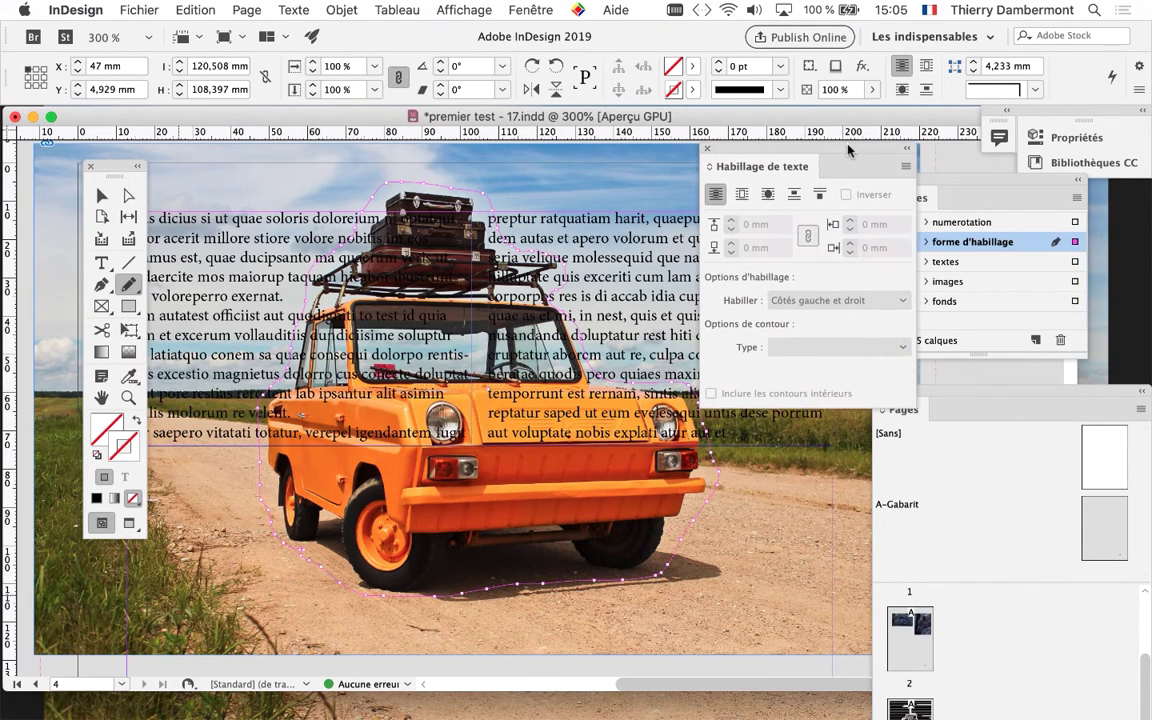
{"action": "left_click", "coordinate": [742, 196]}
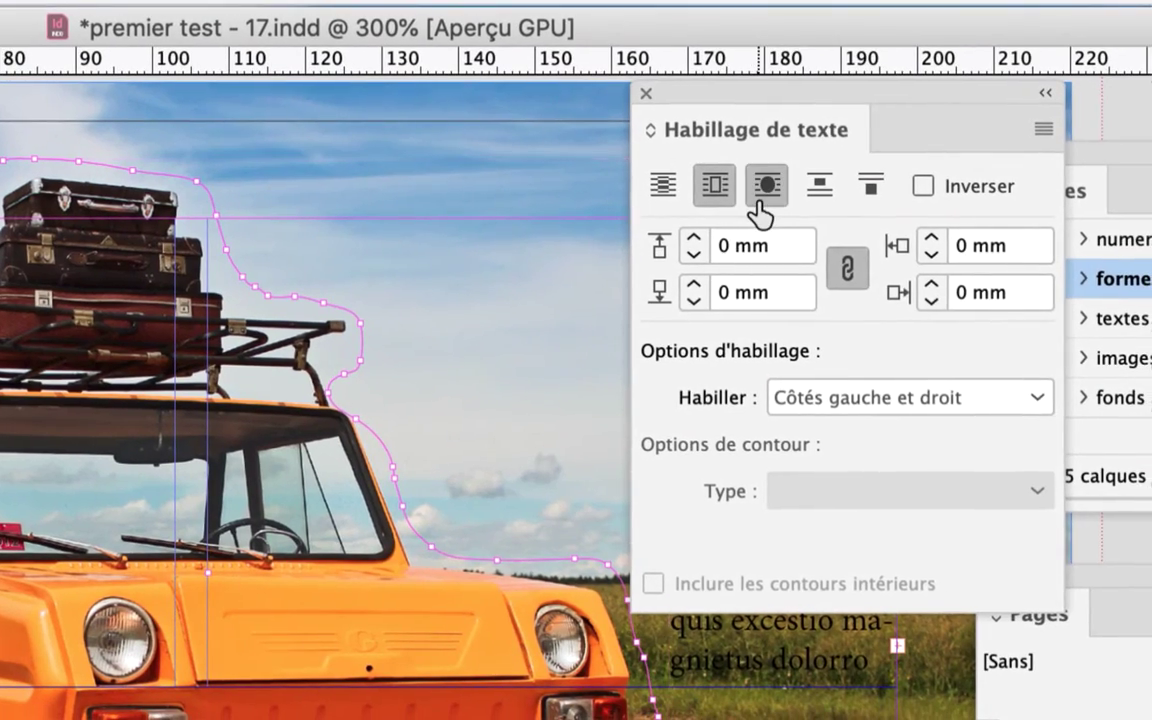
{"action": "left_click", "coordinate": [755, 208]}
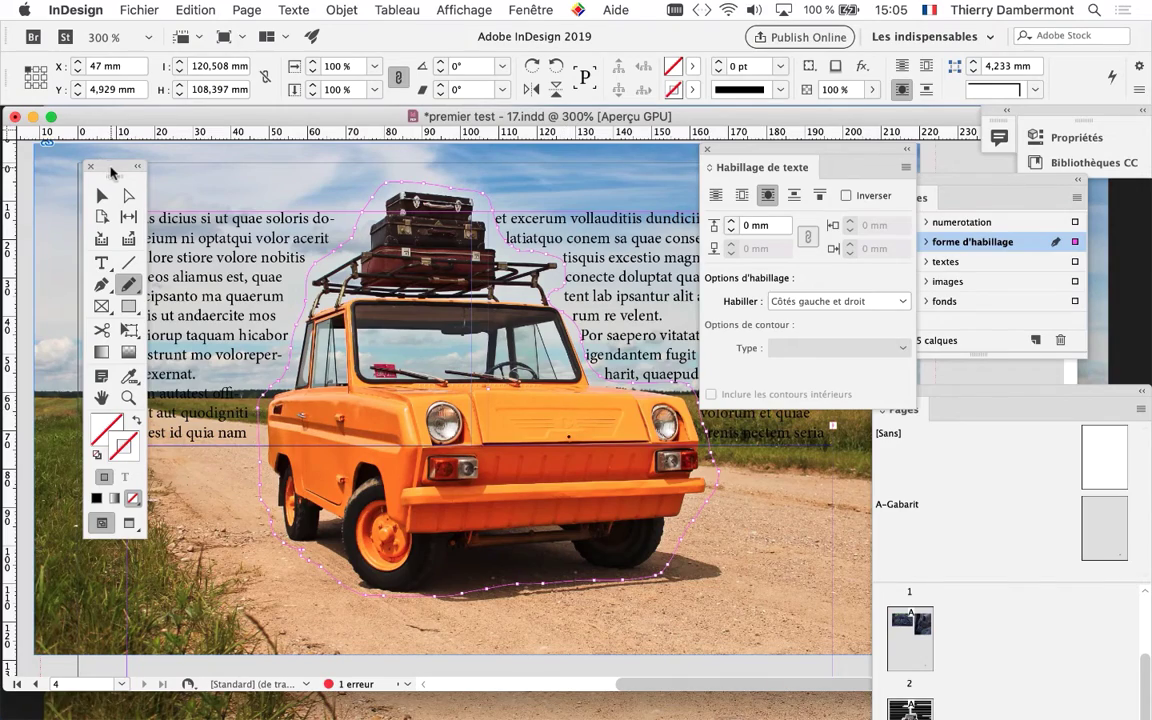
Step: Move the Tools and wrap panels aside, zoom out to the whole page, and begin Save As
{"action": "left_click_drag", "start_coordinate": [111, 172], "coordinate": [49, 166]}
{"action": "left_click_drag", "start_coordinate": [725, 150], "coordinate": [842, 156]}
{"action": "key", "text": "super+minus"}
{"action": "key", "text": "super+minus"}
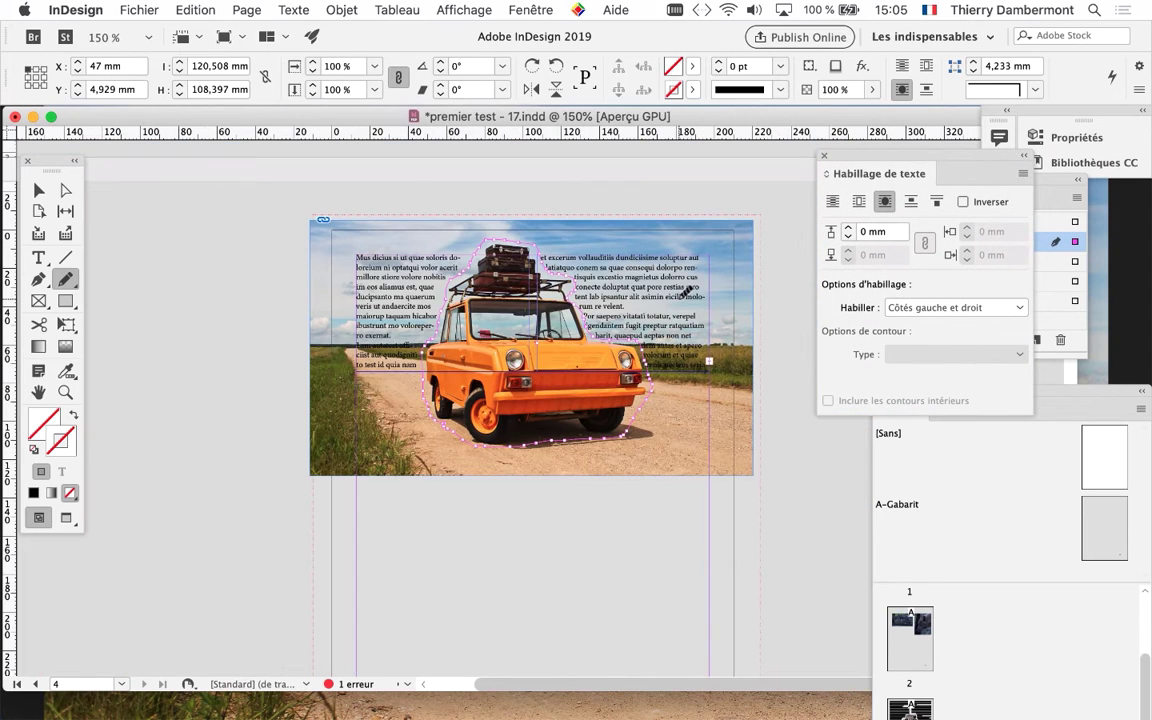
{"action": "left_click", "coordinate": [139, 10]}
{"action": "left_click", "coordinate": [210, 146]}
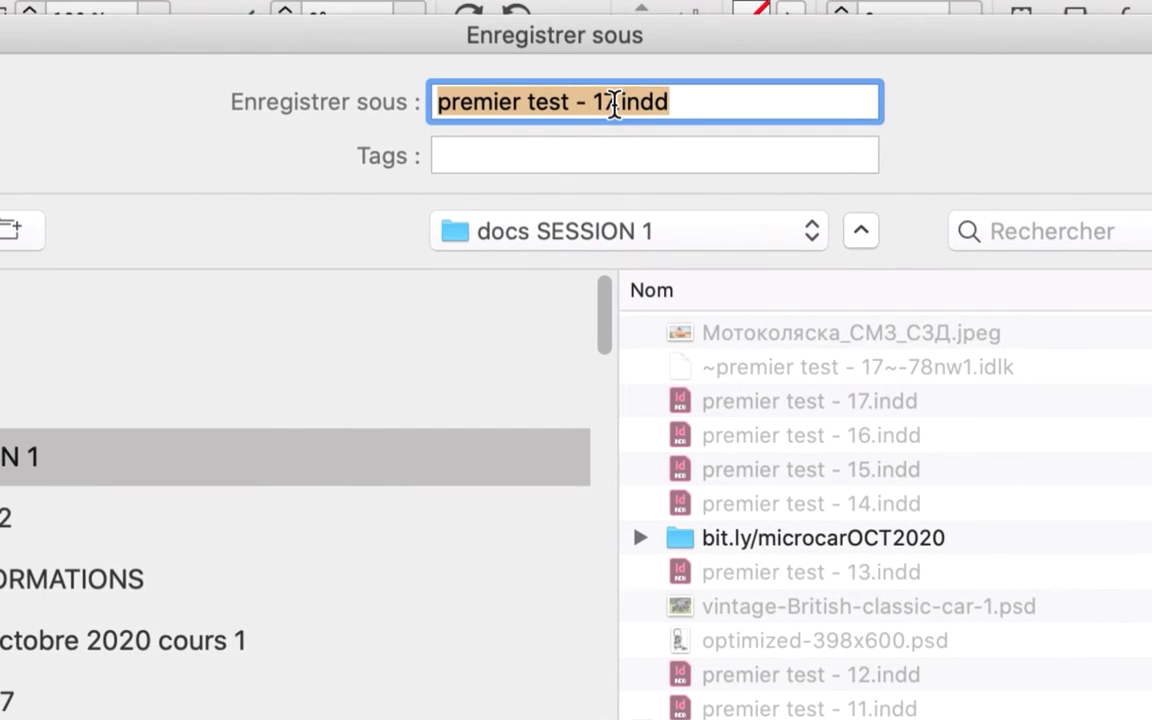
Step: Change the file name's version from 17 to 18 and save as premier test - 18.indd
{"action": "left_click", "coordinate": [604, 108]}
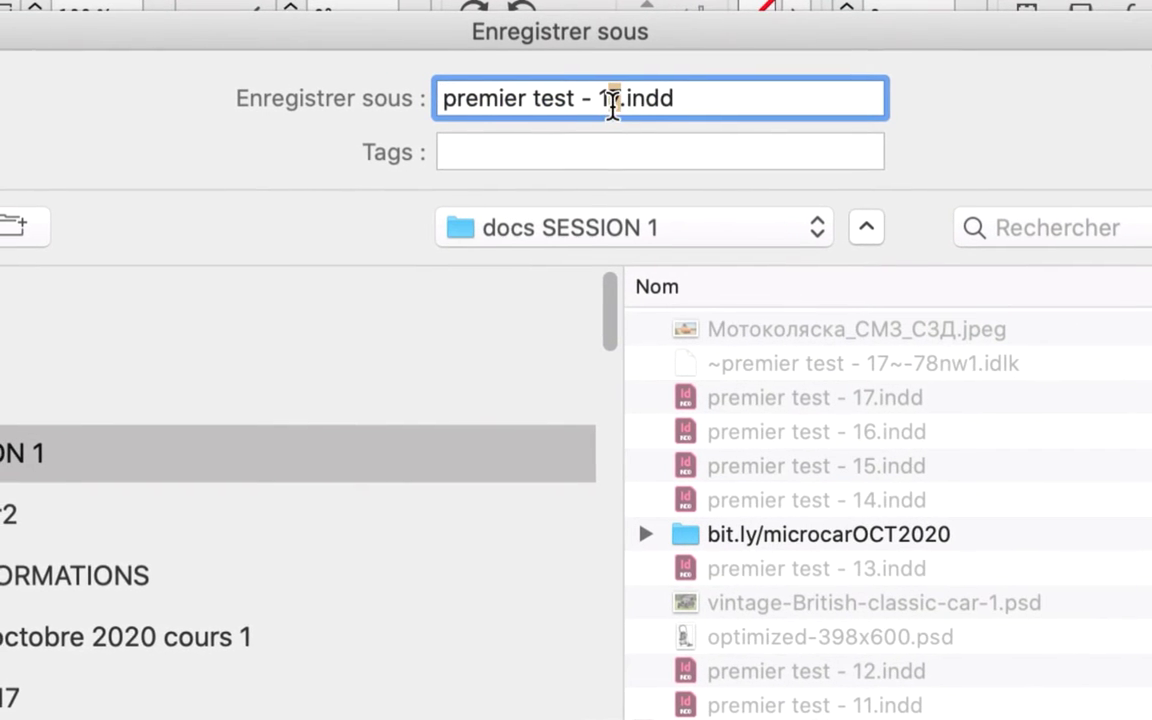
{"action": "key", "text": "shift+Right"}
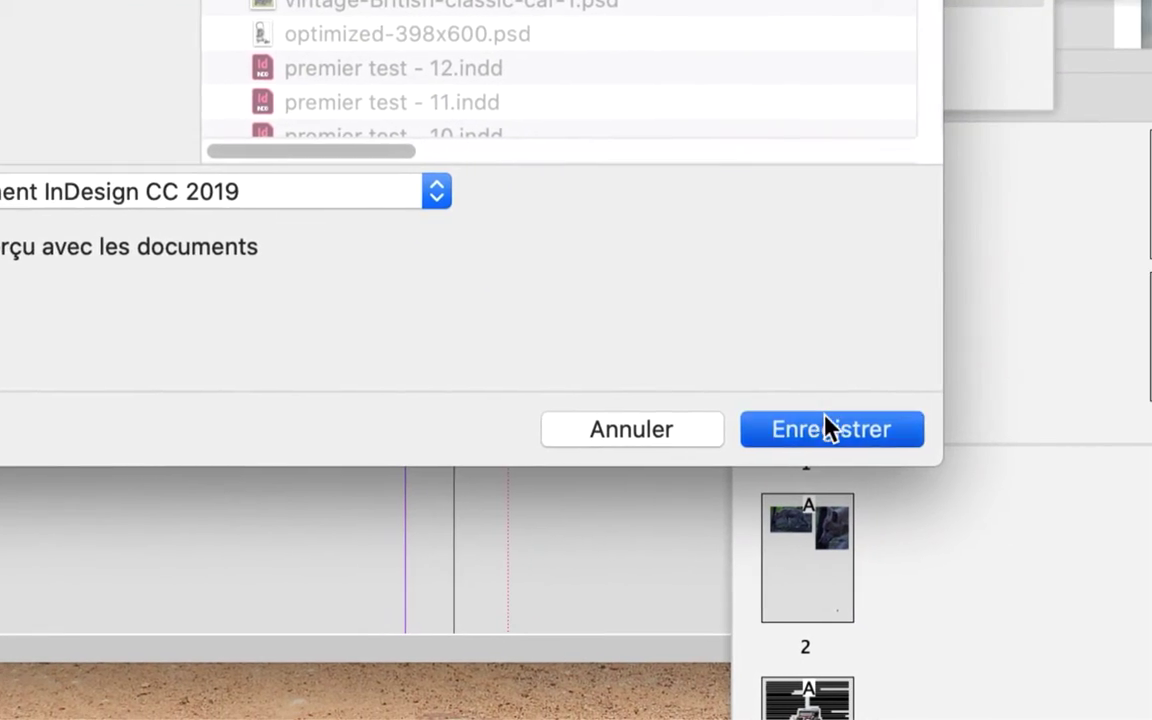
{"action": "left_click", "coordinate": [826, 428]}
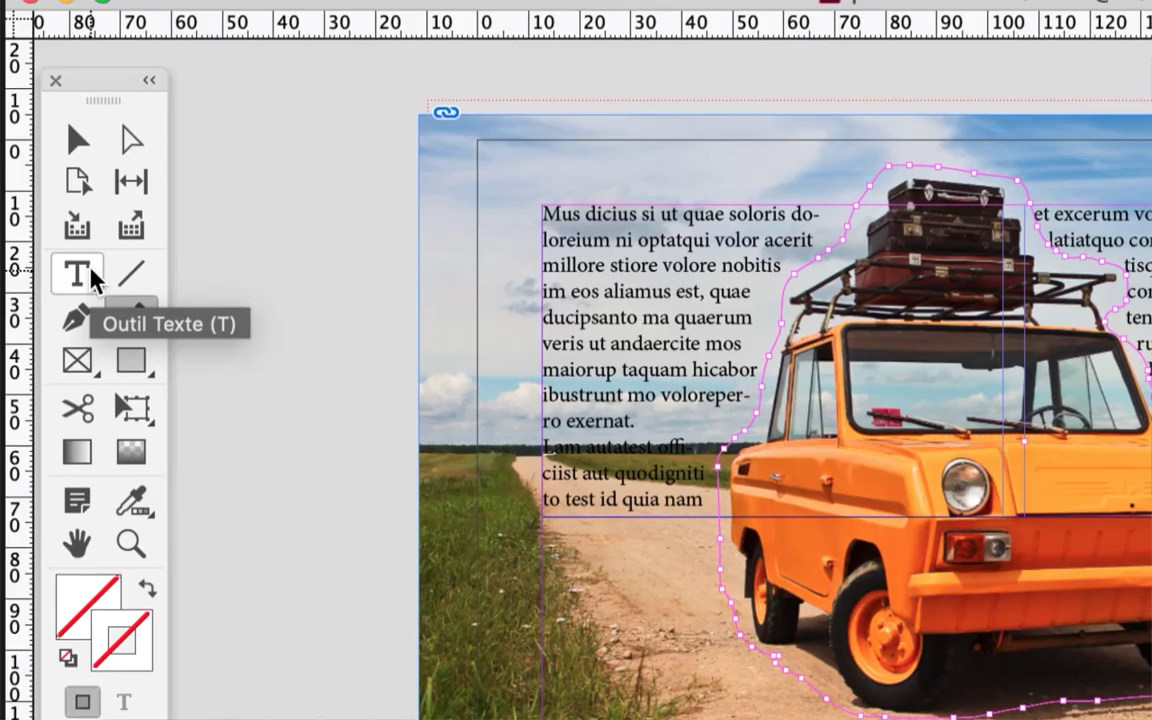
Step: Select the Type tool to edit the wrapped columns
{"action": "left_click", "coordinate": [92, 276]}
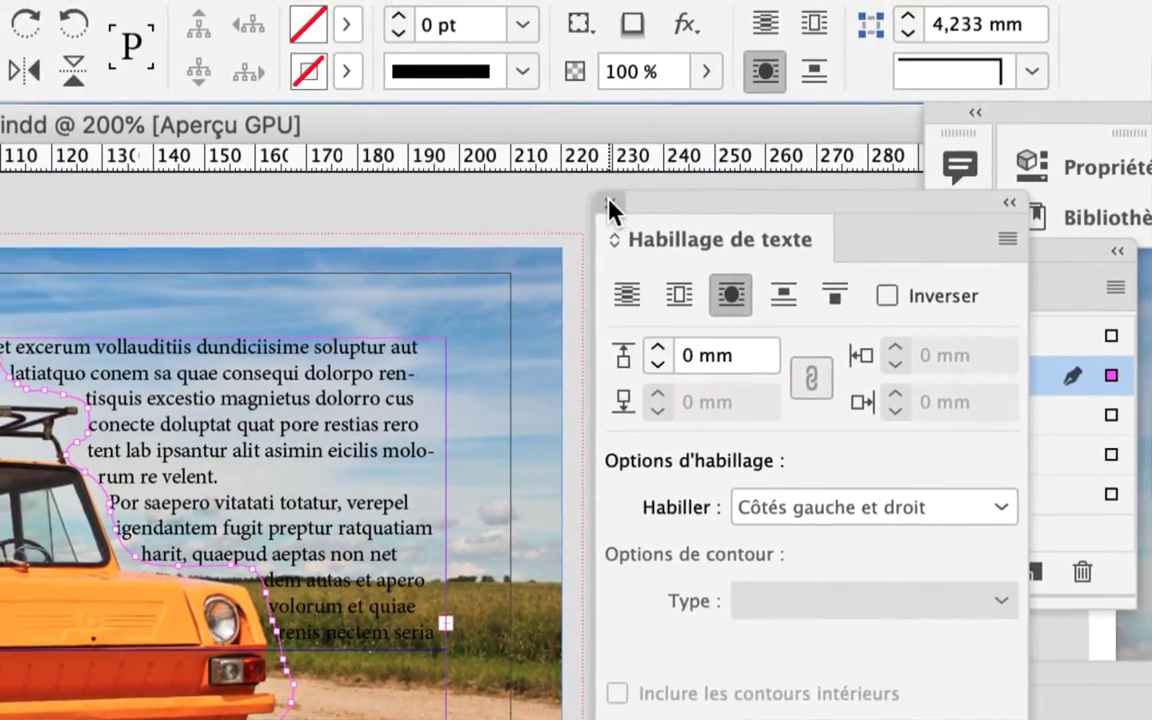
Step: Close text wrap options, lock forme d'habillage, unlock textes, and place the cursor before 'preptur'
{"action": "left_click", "coordinate": [609, 206]}
{"action": "left_click", "coordinate": [703, 284]}
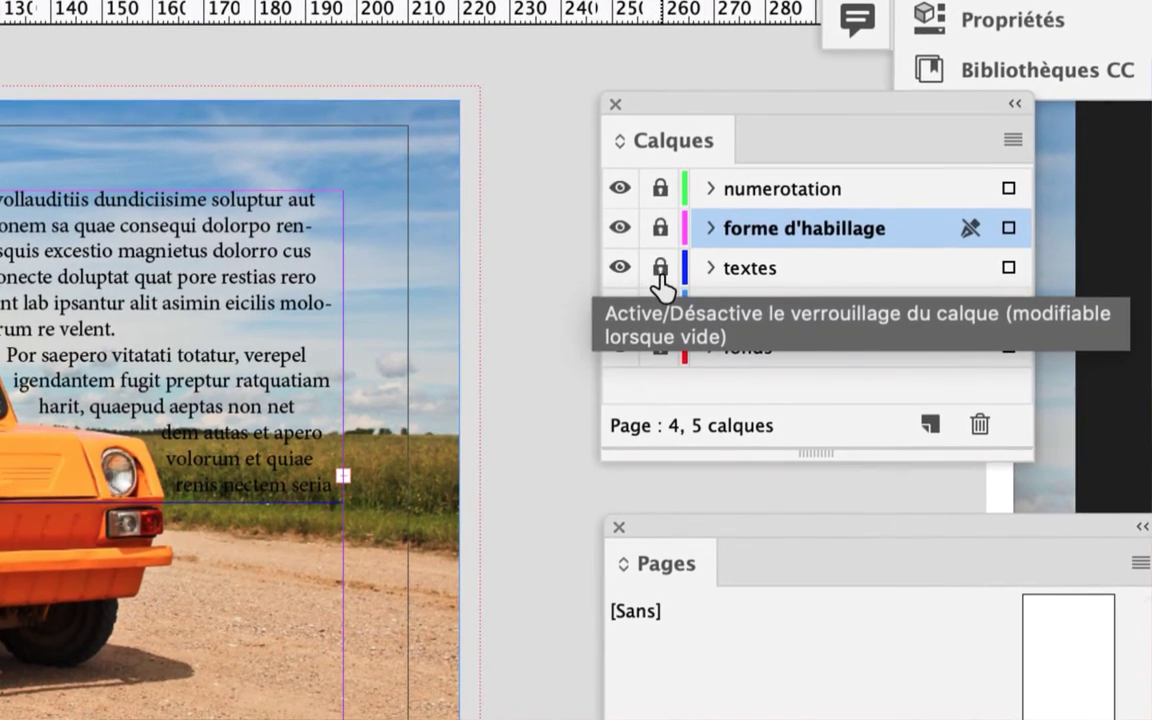
{"action": "left_click", "coordinate": [660, 268]}
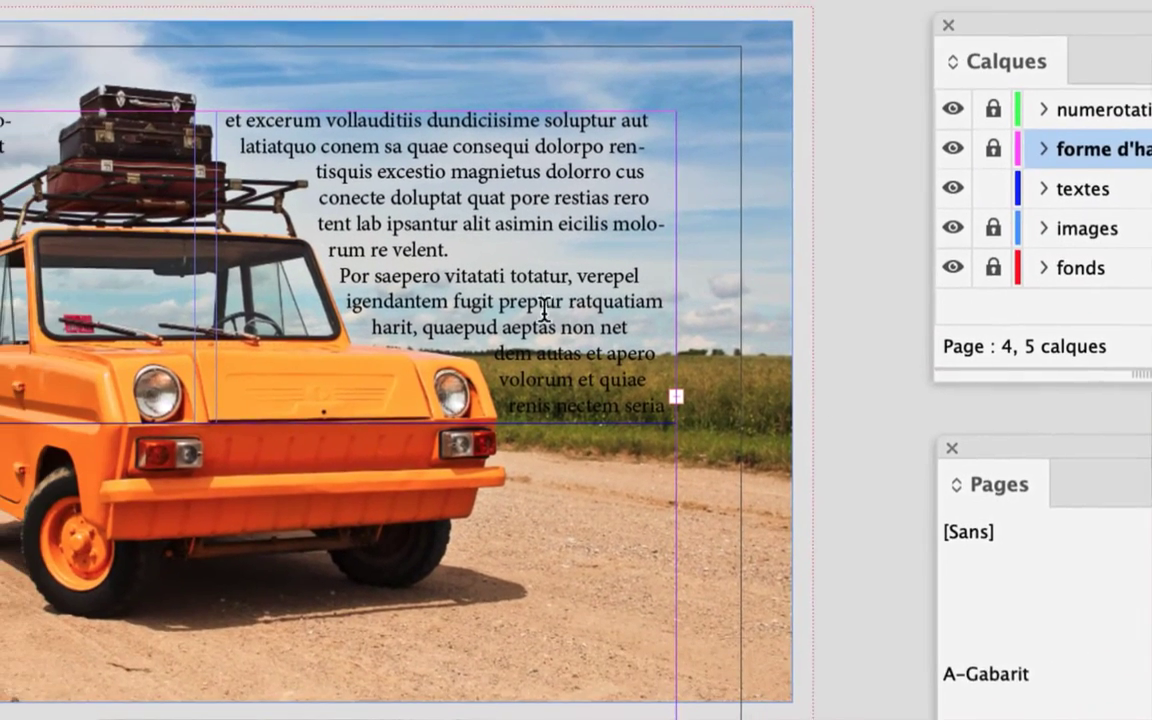
{"action": "left_click", "coordinate": [544, 305]}
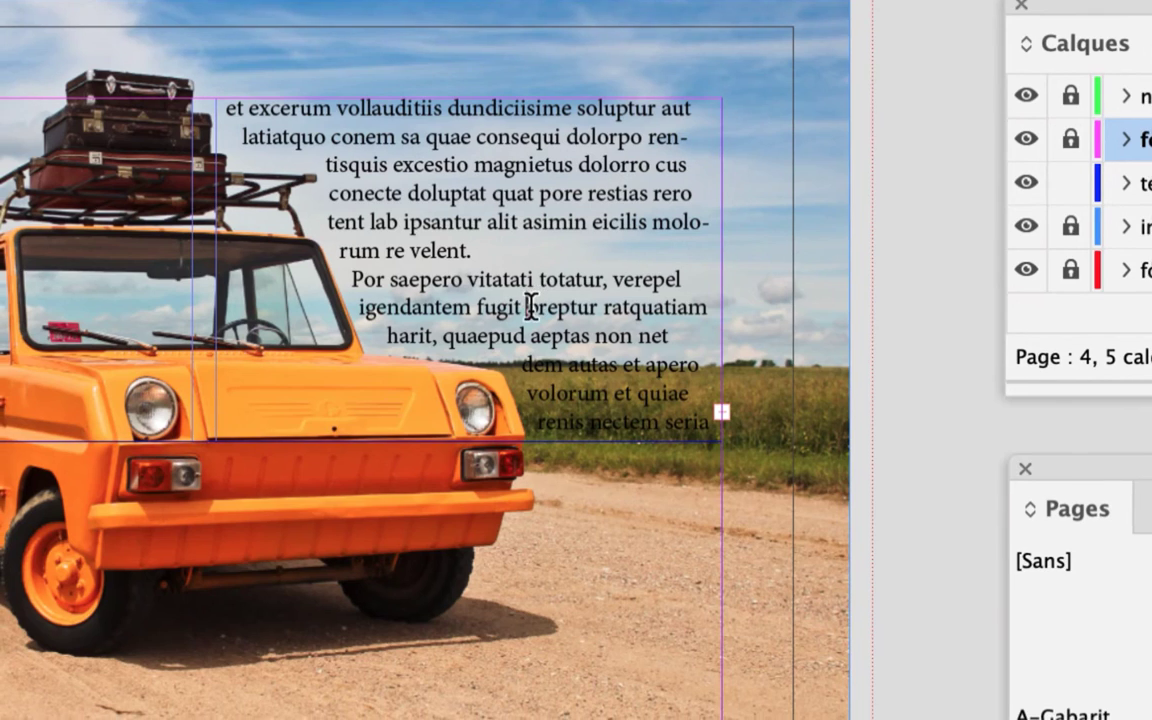
Step: Select the right column's passage from 'preptur' through 'renis nectem seria' at the story's end
{"action": "left_click_drag", "start_coordinate": [532, 305], "coordinate": [693, 394]}
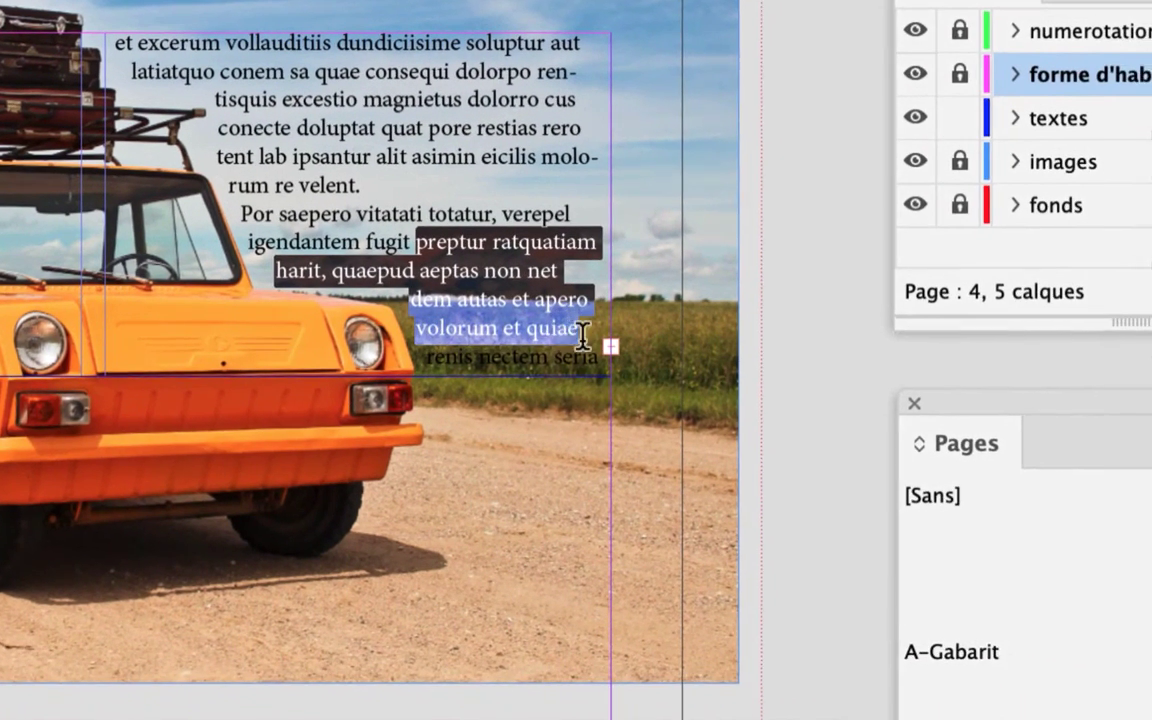
{"action": "left_click_drag", "start_coordinate": [583, 333], "coordinate": [594, 343]}
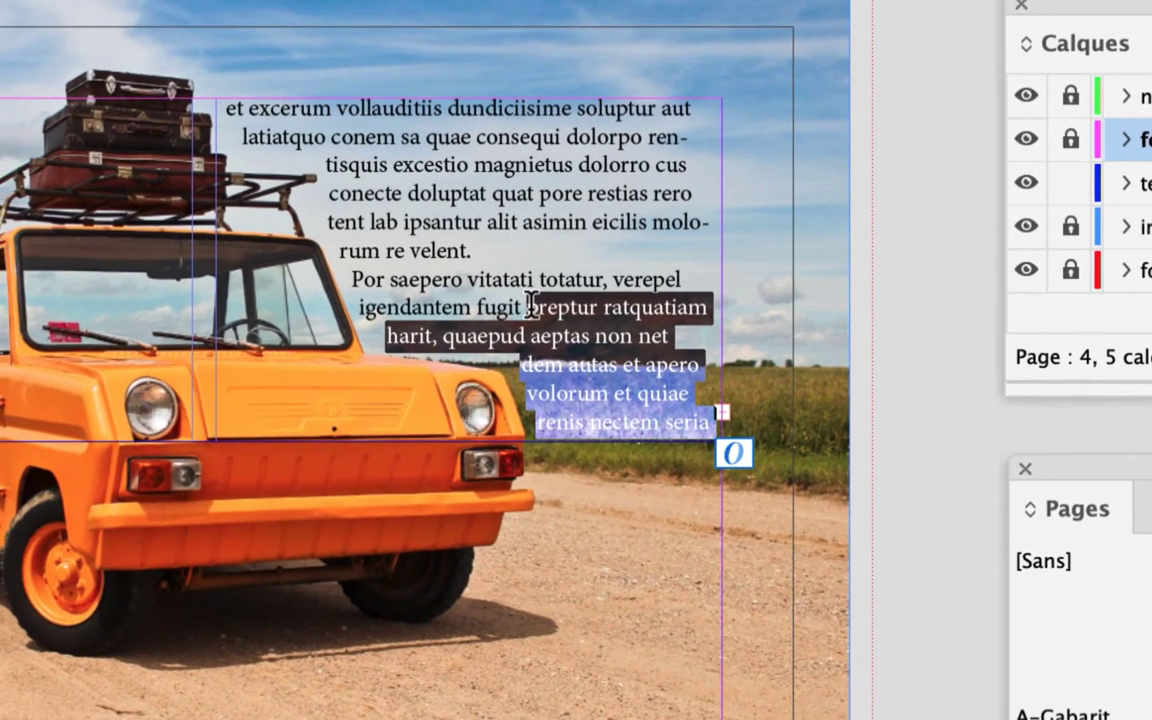
{"action": "left_click", "coordinate": [532, 305]}
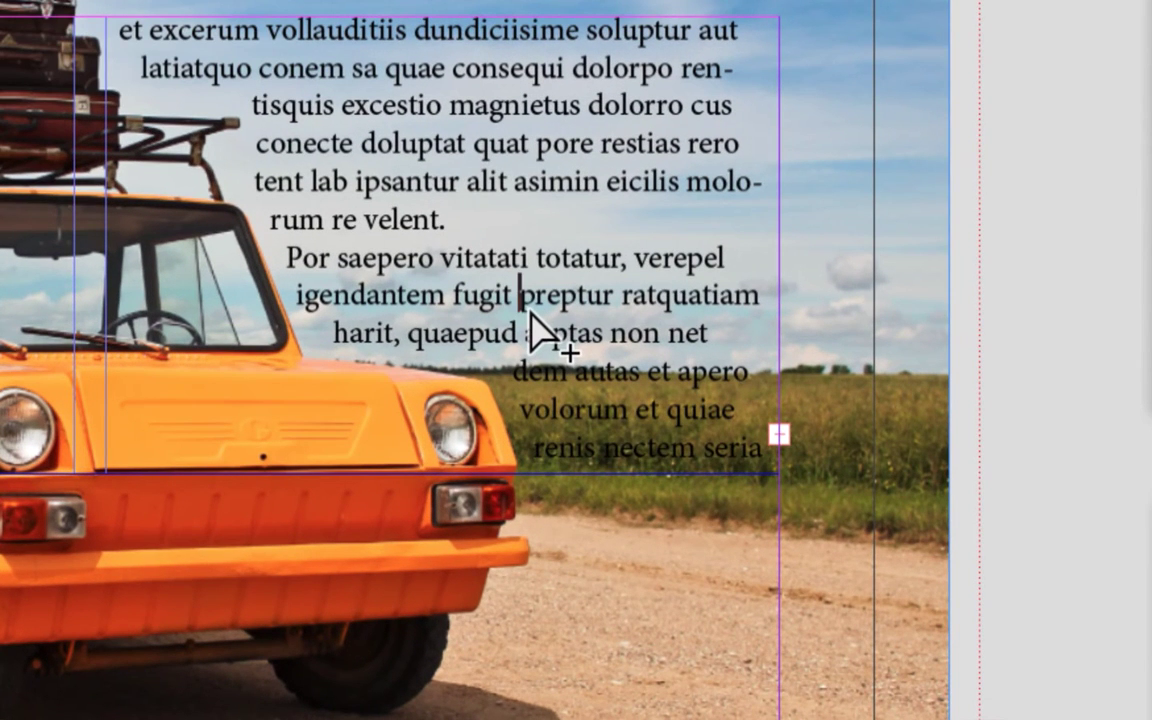
{"action": "key", "text": "ctrl+shift+End"}
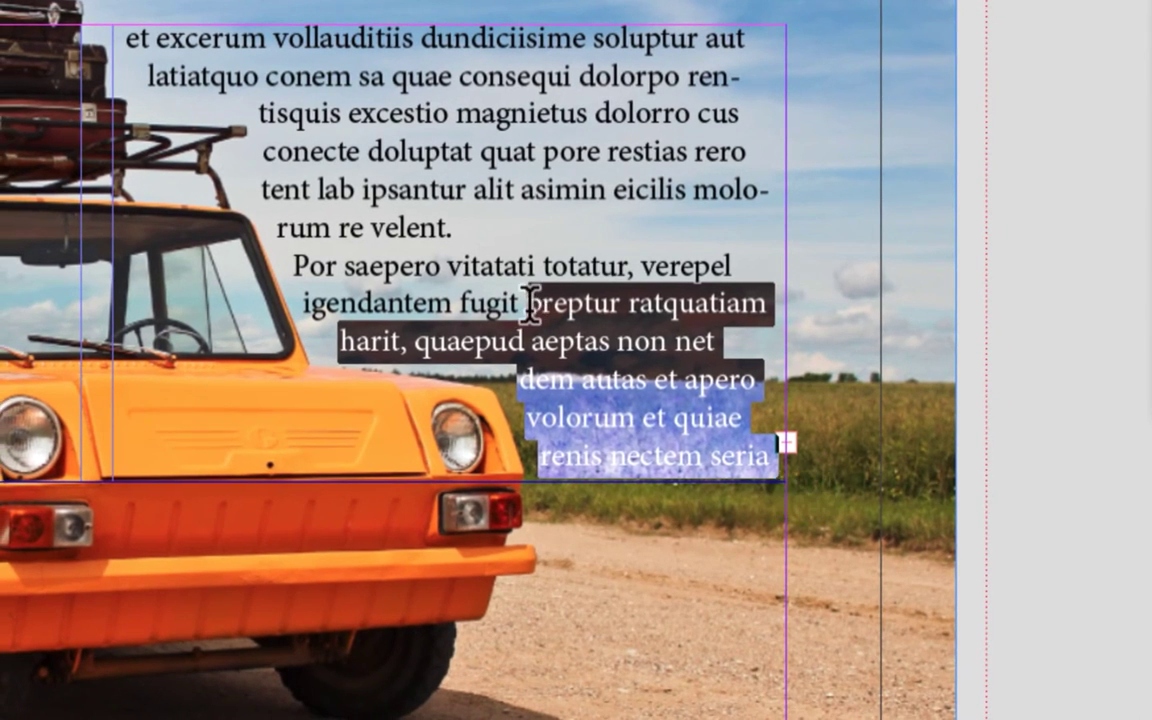
{"action": "left_click", "coordinate": [535, 311]}
{"action": "left_click", "coordinate": [514, 276]}
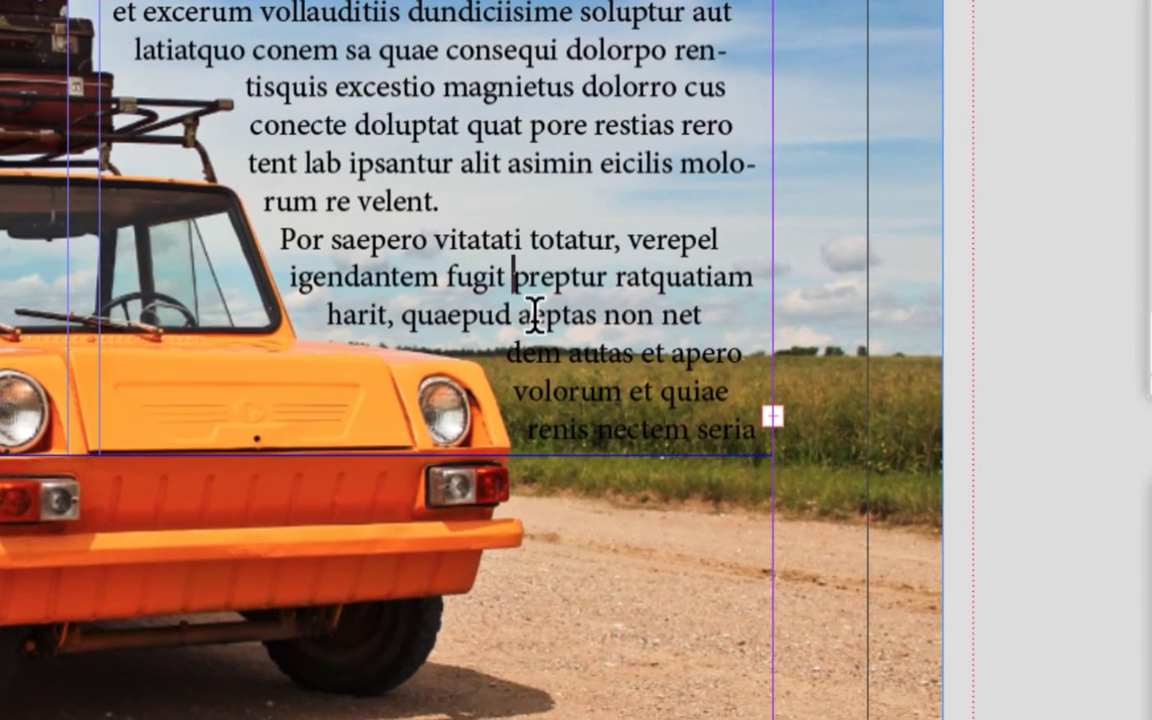
{"action": "key", "text": "Escape"}
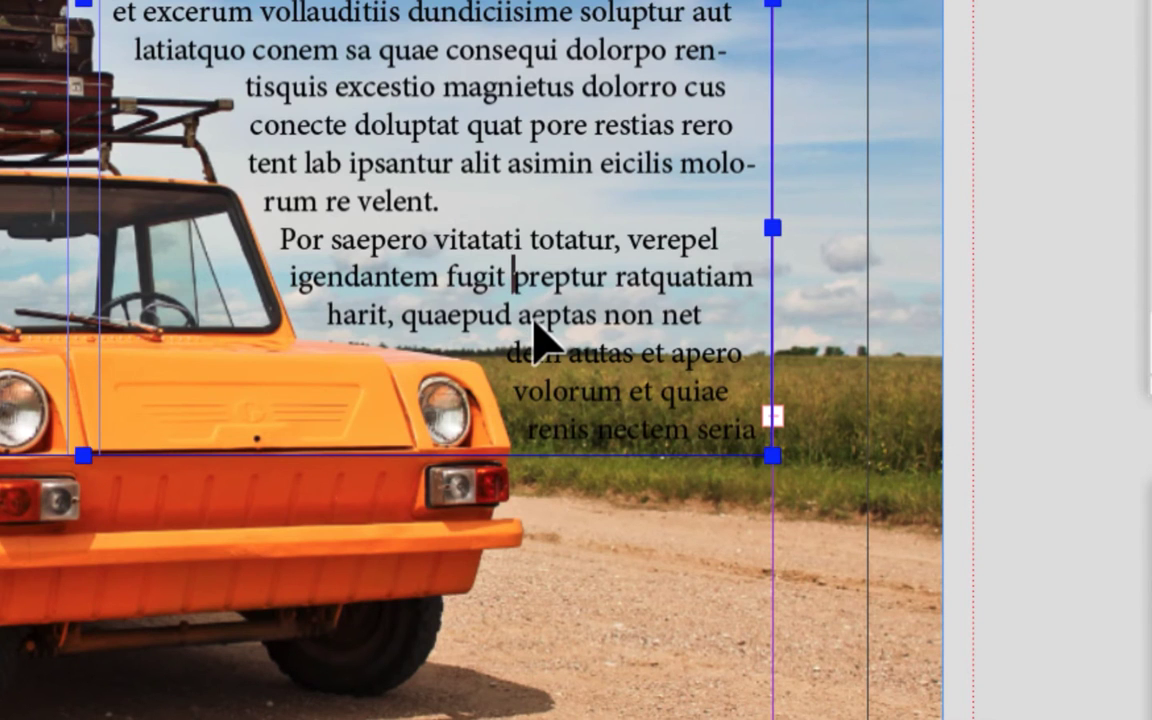
{"action": "key", "text": "ctrl+shift+End"}
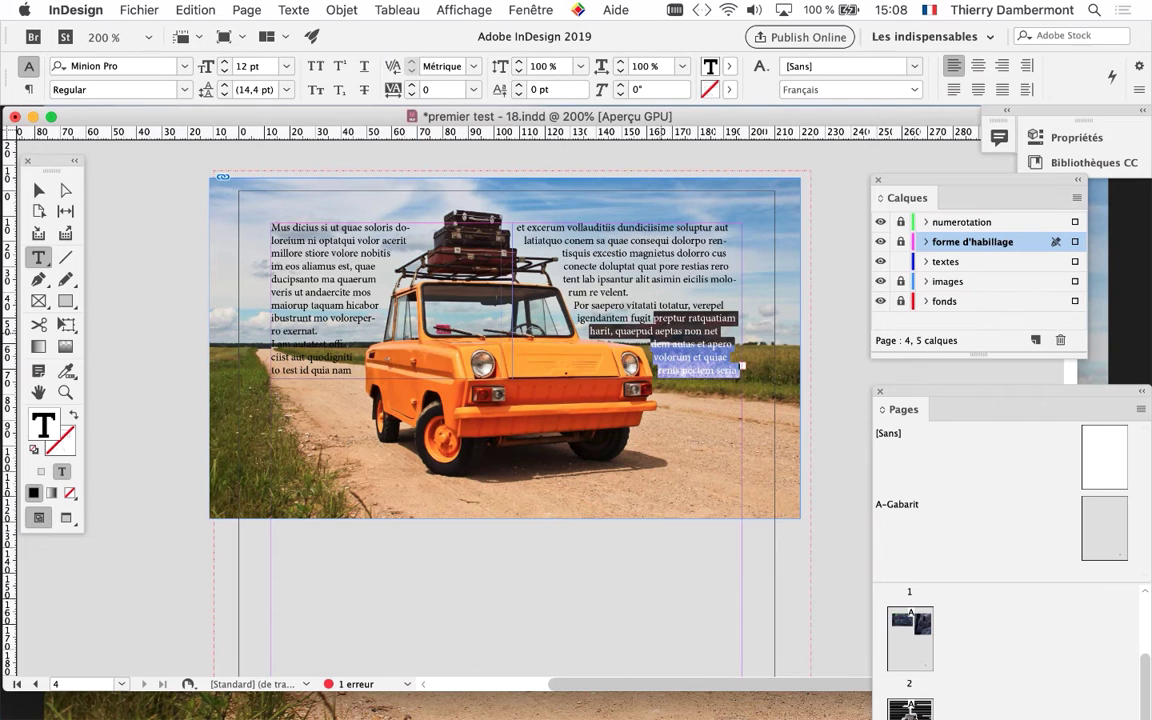
Step: Open the macOS keyboard viewer, move it aside, and hold Option and Cmd to highlight them
{"action": "left_click", "coordinate": [929, 10]}
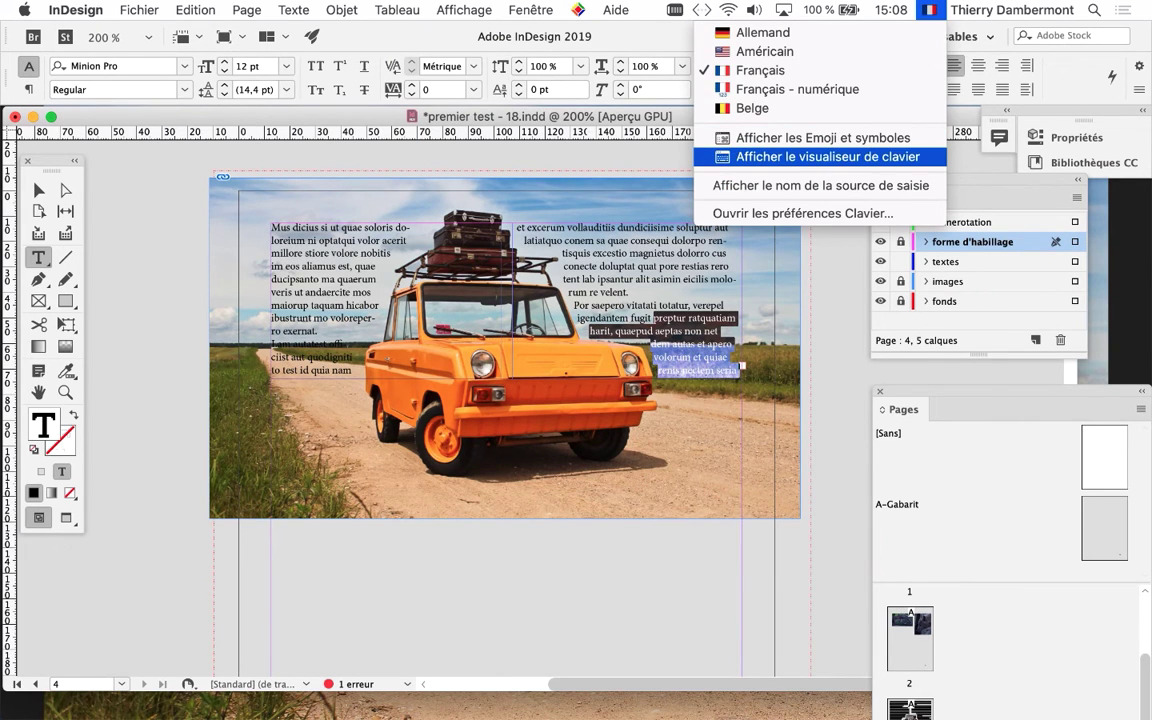
{"action": "left_click", "coordinate": [827, 156]}
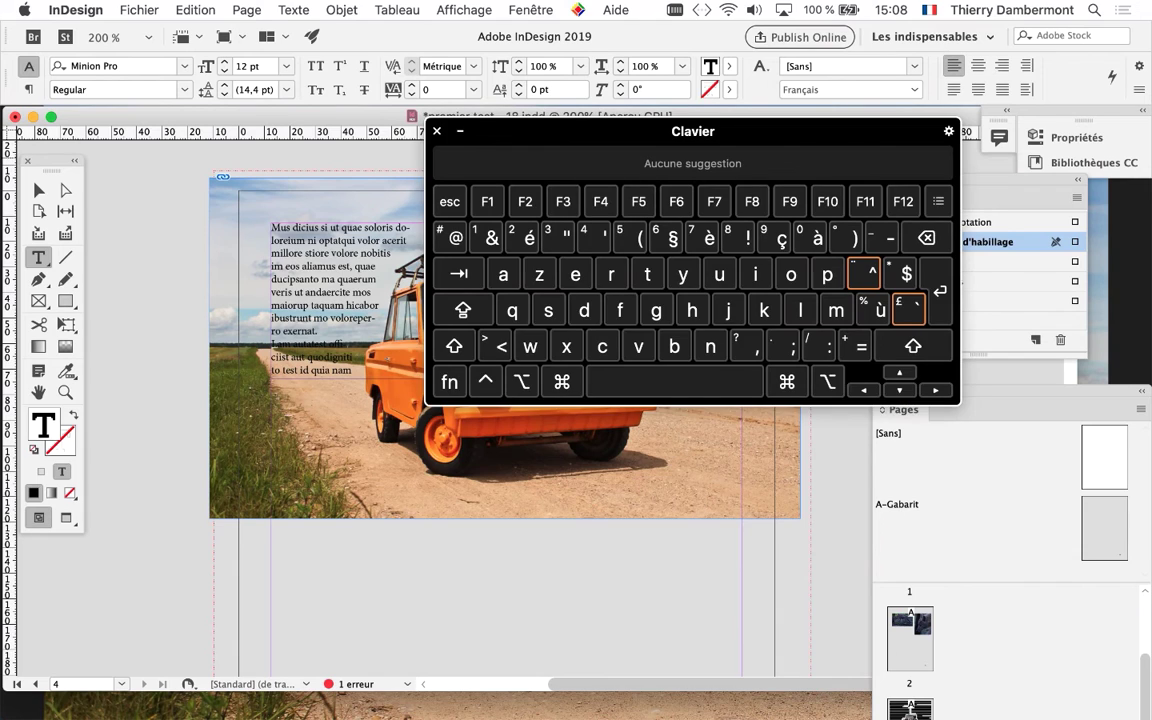
{"action": "left_click_drag", "start_coordinate": [620, 131], "coordinate": [512, 152]}
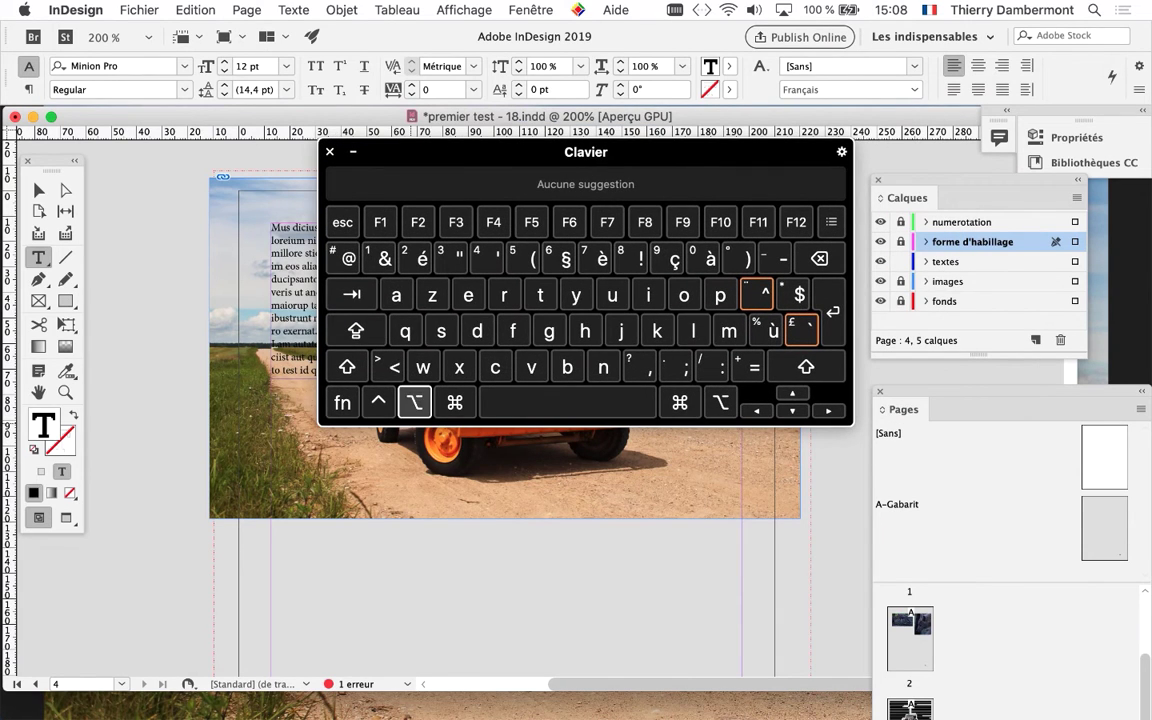
{"action": "key", "text": "alt"}
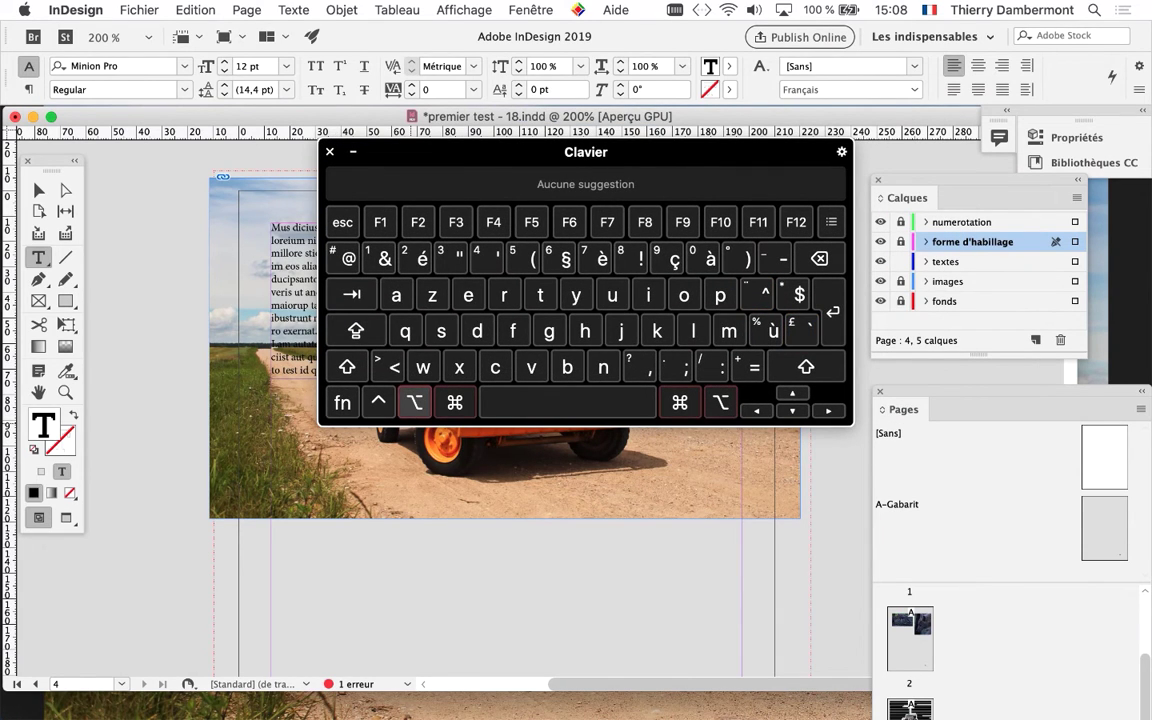
{"action": "key", "text": "alt"}
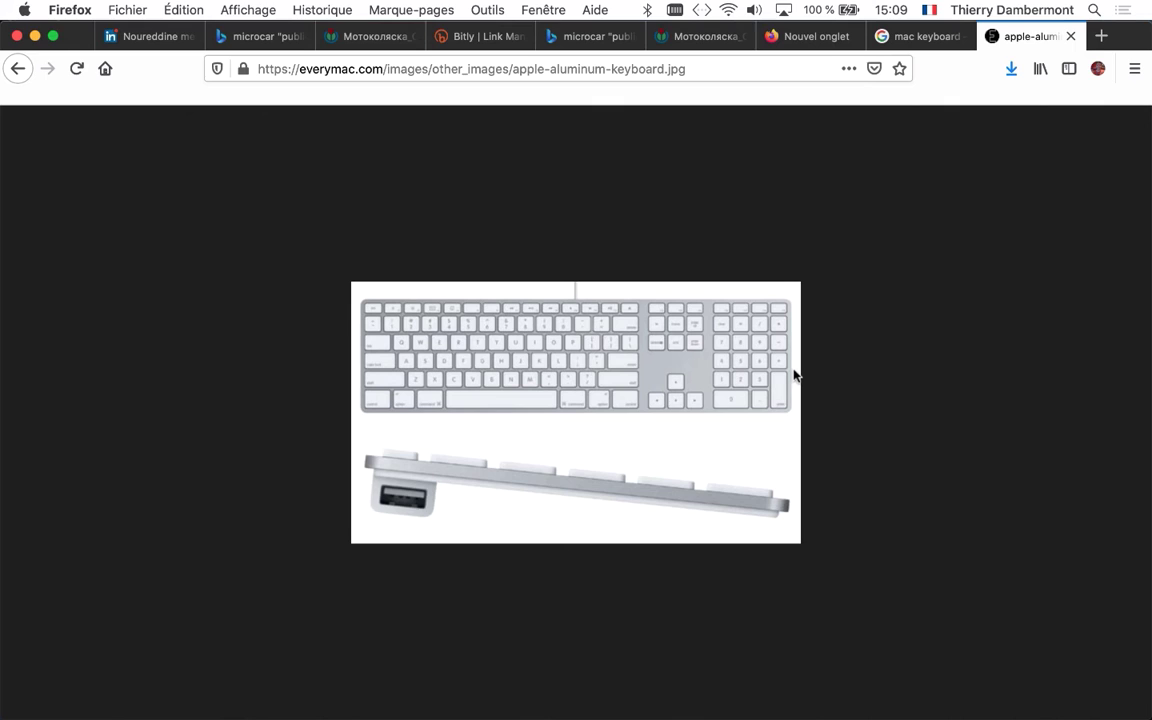
Step: Zoom the Apple aluminum keyboard photo to 200%, then return to the image results tab
{"action": "key", "text": "super+plus"}
{"action": "key", "text": "super+plus"}
{"action": "key", "text": "super+plus"}
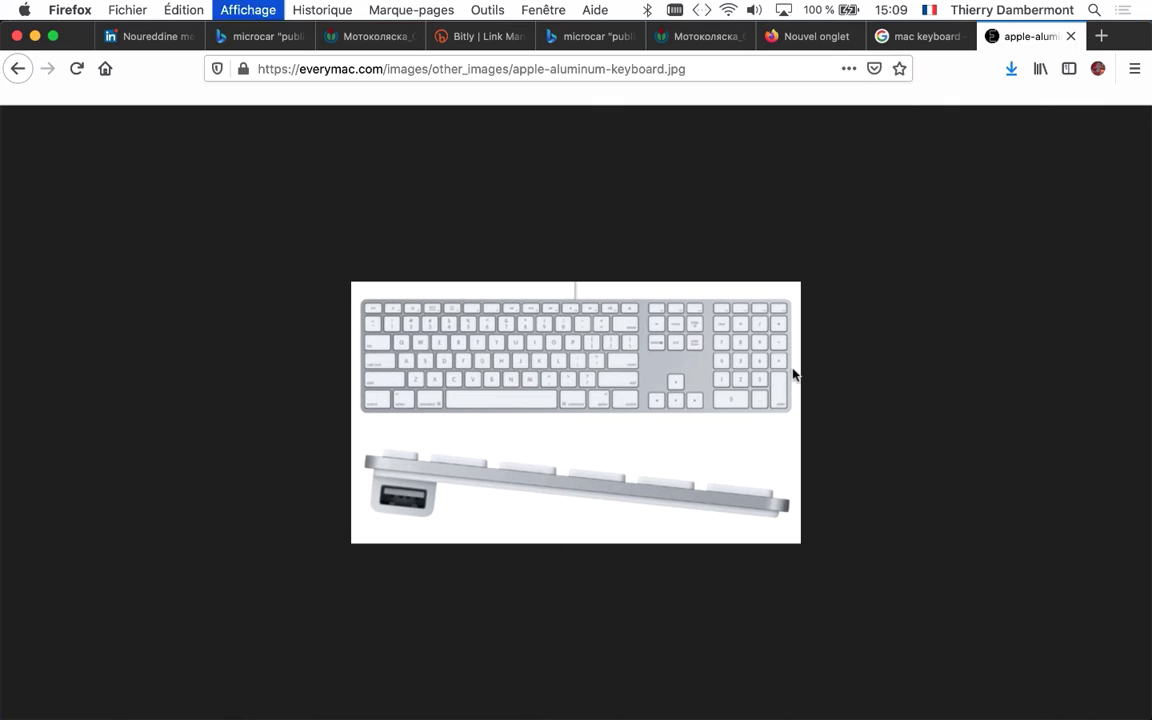
{"action": "key", "text": "super+plus"}
{"action": "key", "text": "super+plus"}
{"action": "key", "text": "super+plus"}
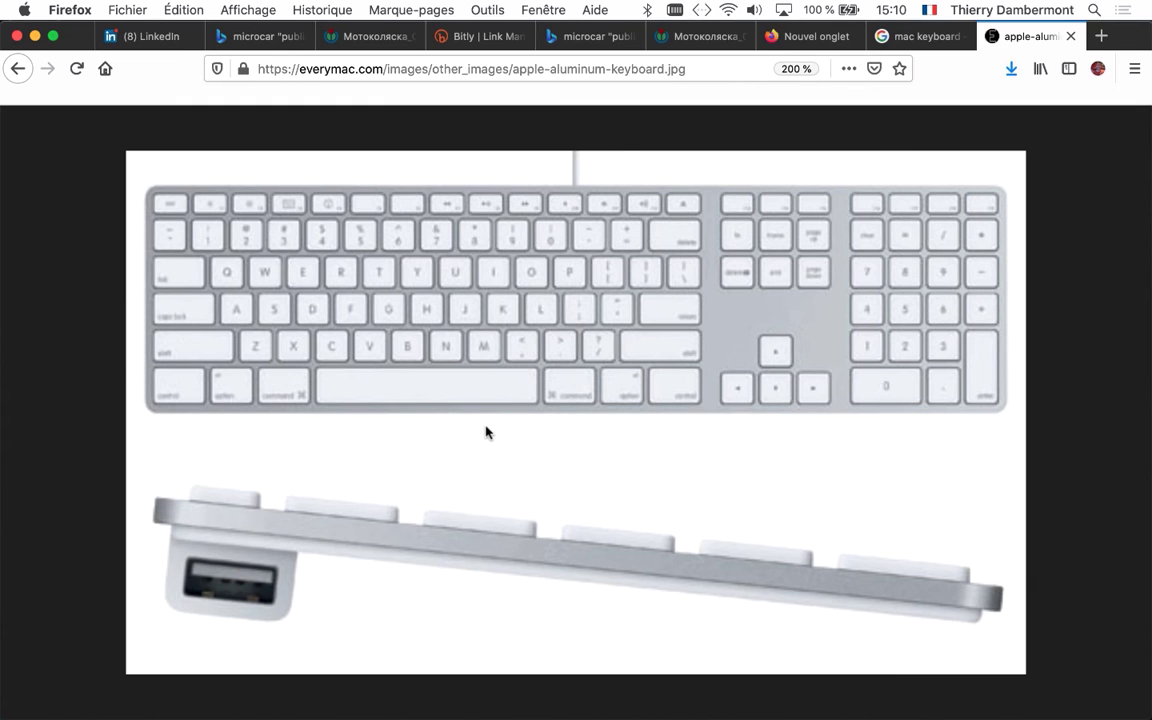
{"action": "key", "text": "ctrl+shift+Tab"}
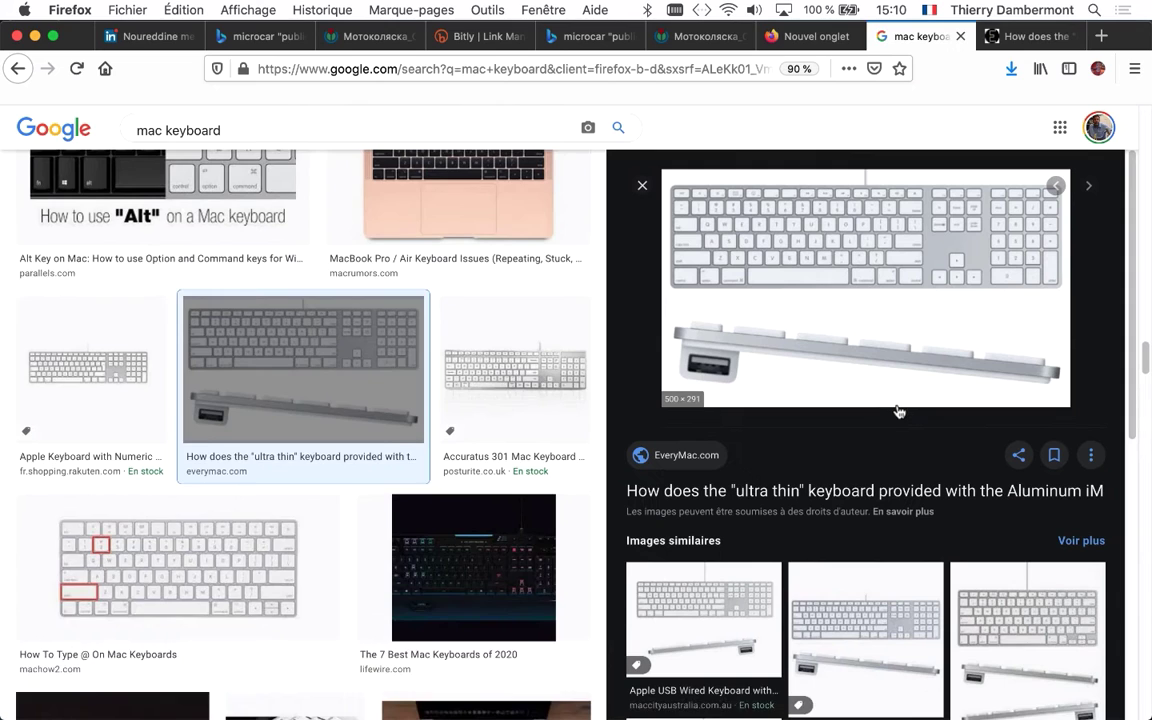
Step: Scroll through the Google image results for mac keyboard
{"action": "scroll", "coordinate": [580, 437], "scroll_direction": "up", "scroll_amount": 5}
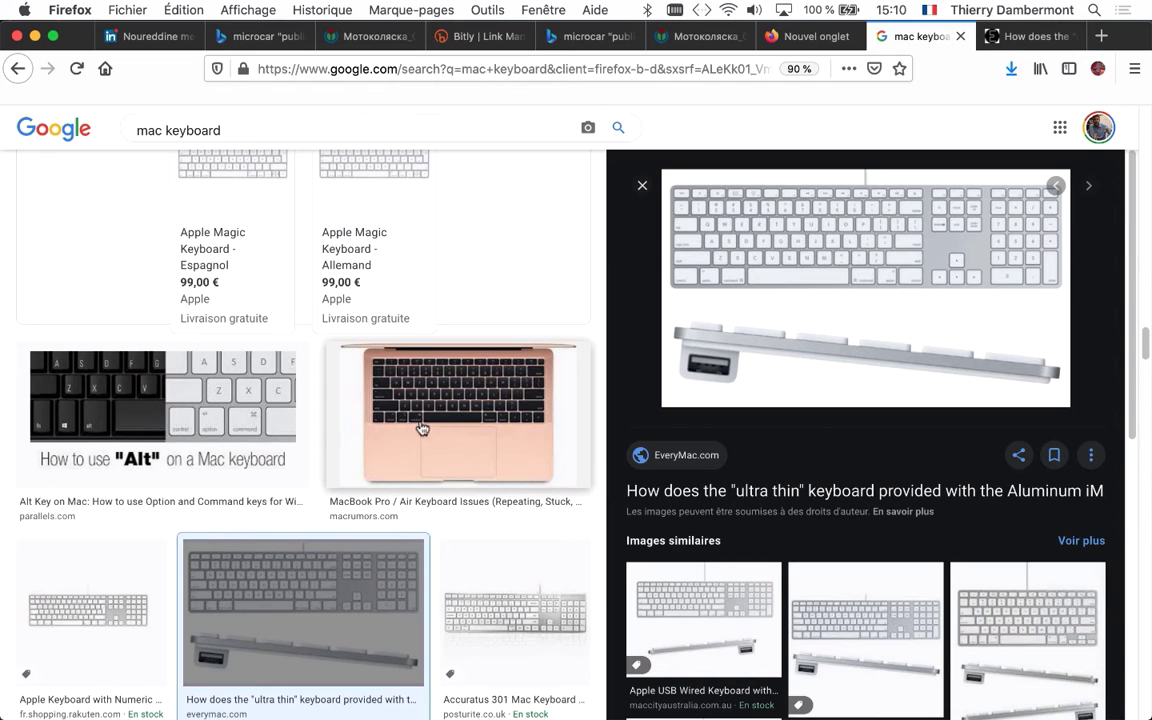
{"action": "scroll", "coordinate": [419, 429], "scroll_direction": "up", "scroll_amount": 2}
{"action": "scroll", "coordinate": [418, 420], "scroll_direction": "up", "scroll_amount": 1}
{"action": "scroll", "coordinate": [411, 416], "scroll_direction": "up", "scroll_amount": 2}
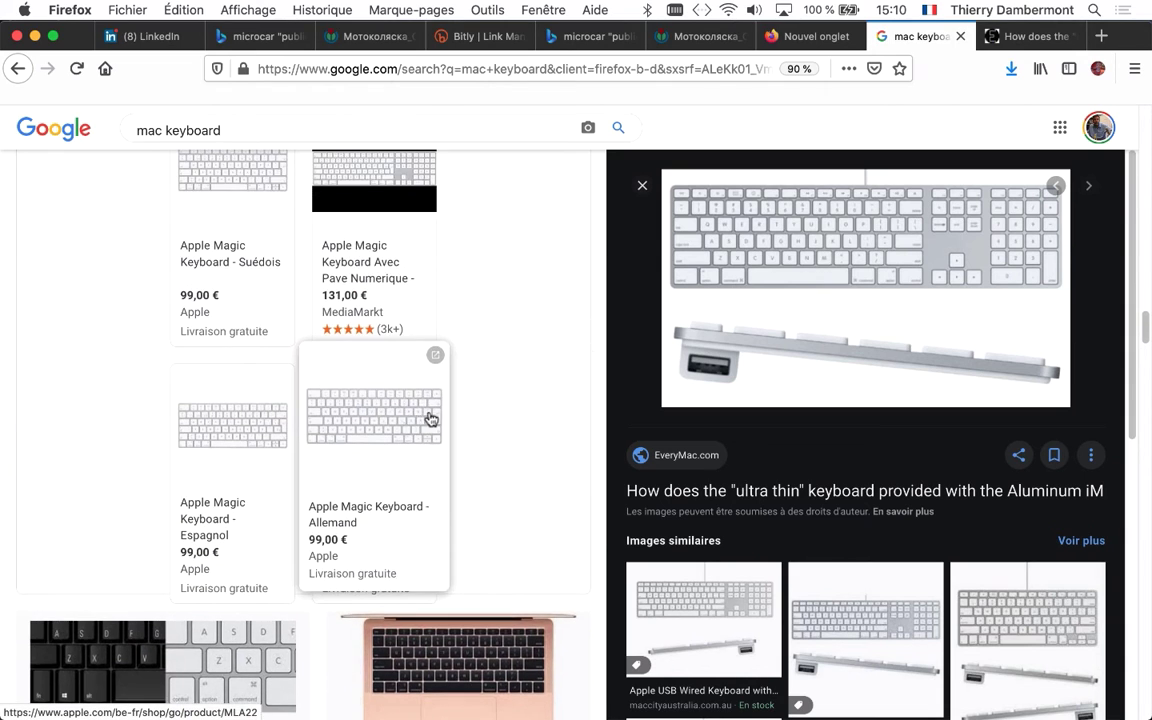
{"action": "scroll", "coordinate": [432, 416], "scroll_direction": "up", "scroll_amount": 1}
{"action": "scroll", "coordinate": [504, 418], "scroll_direction": "up", "scroll_amount": 3}
{"action": "scroll", "coordinate": [506, 417], "scroll_direction": "up", "scroll_amount": 2}
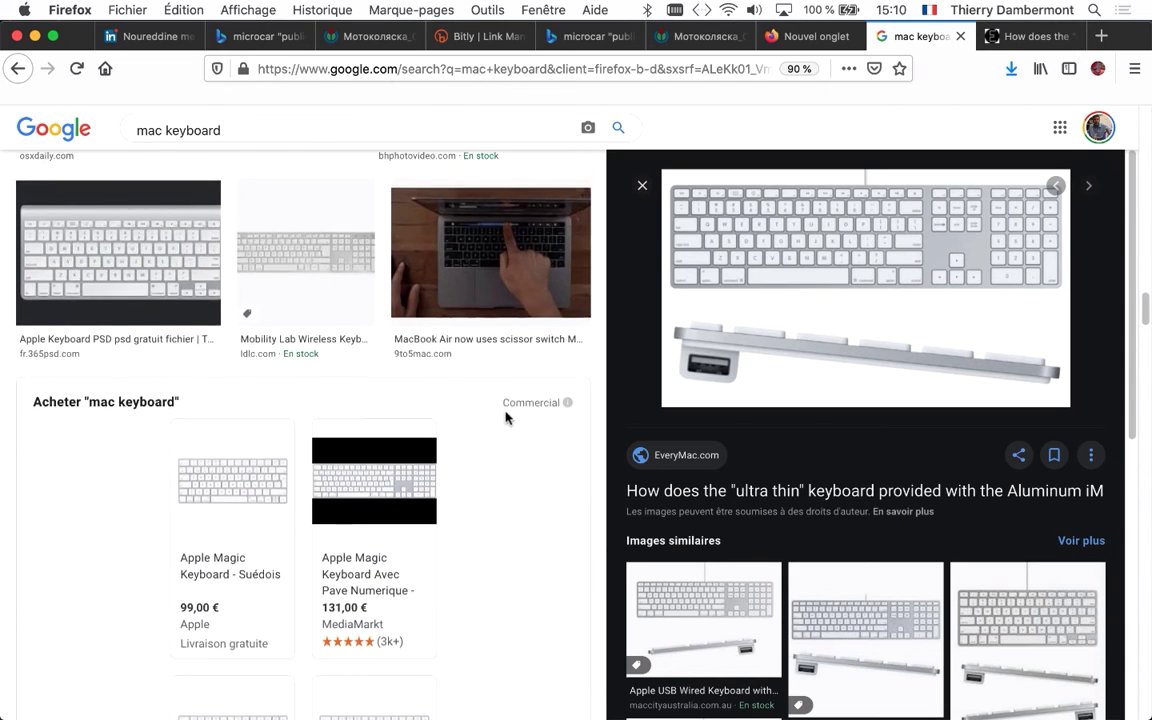
{"action": "scroll", "coordinate": [506, 417], "scroll_direction": "up", "scroll_amount": 1}
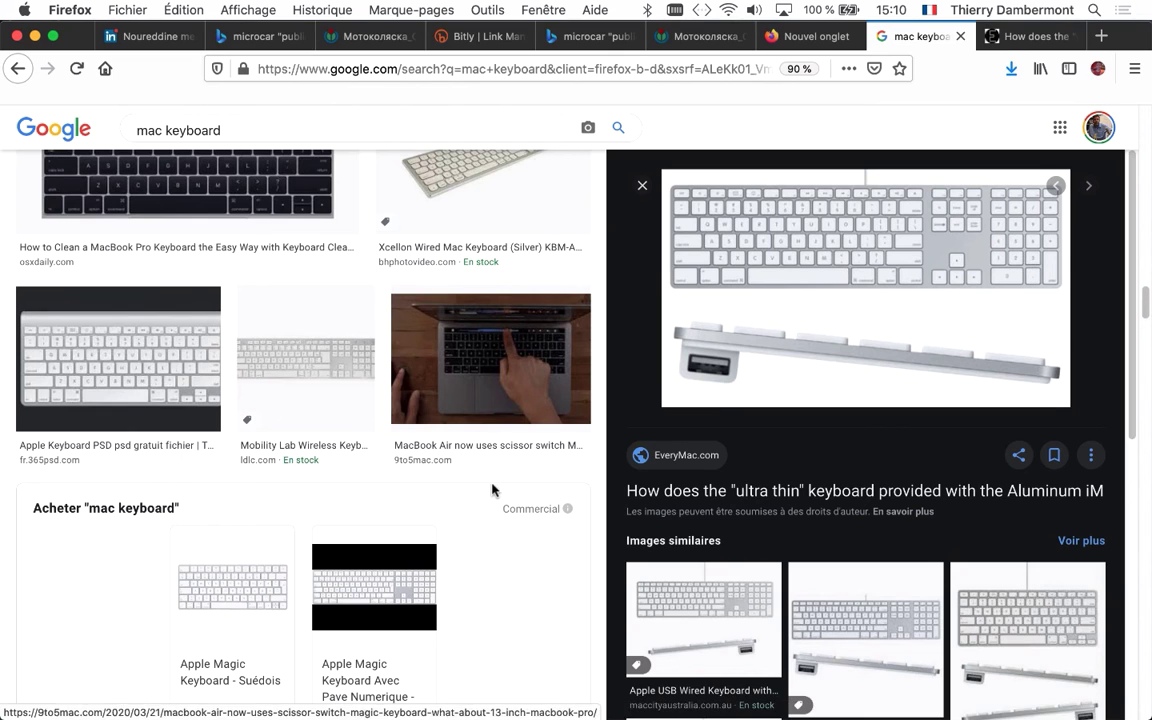
{"action": "scroll", "coordinate": [490, 500], "scroll_direction": "up", "scroll_amount": 1}
{"action": "scroll", "coordinate": [495, 490], "scroll_direction": "up", "scroll_amount": 4}
{"action": "scroll", "coordinate": [486, 512], "scroll_direction": "up", "scroll_amount": 3}
{"action": "scroll", "coordinate": [486, 512], "scroll_direction": "up", "scroll_amount": 3}
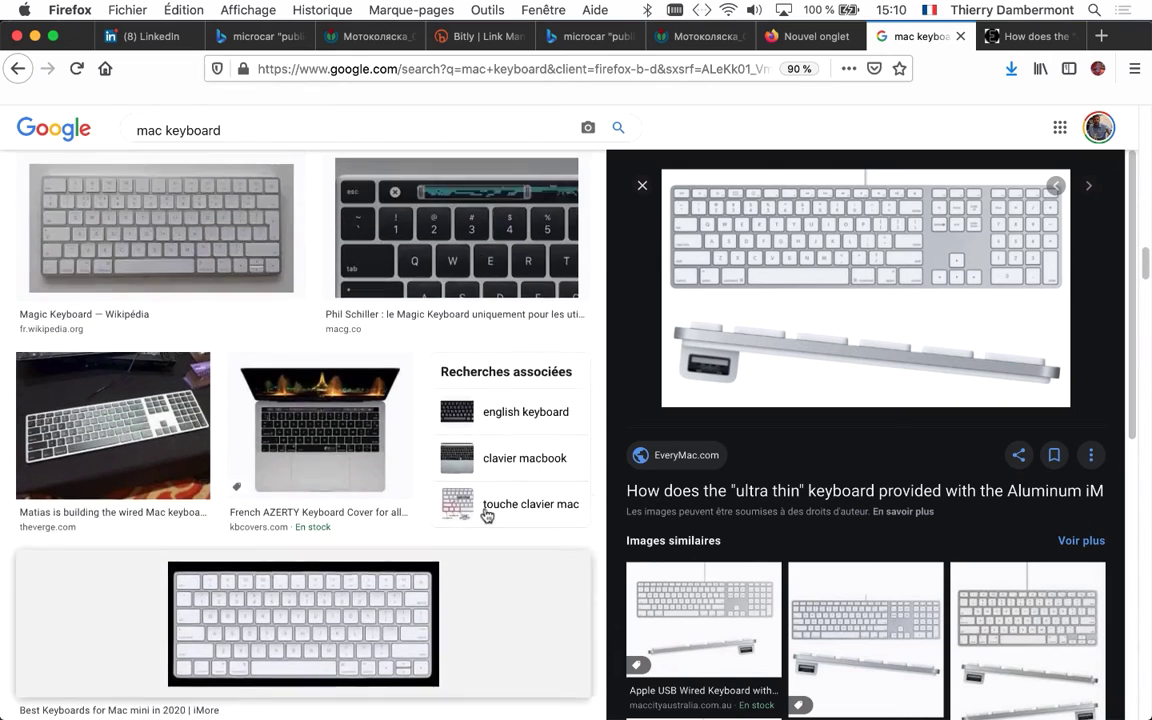
{"action": "scroll", "coordinate": [489, 514], "scroll_direction": "up", "scroll_amount": 2}
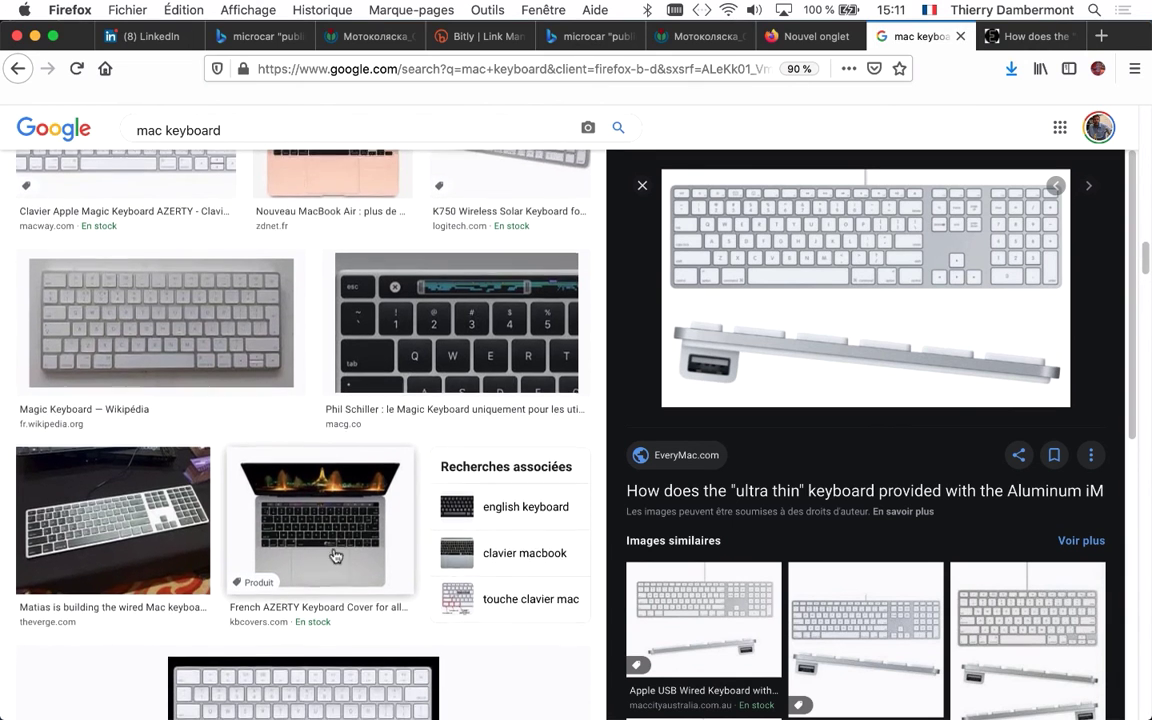
{"action": "scroll", "coordinate": [335, 553], "scroll_direction": "down", "scroll_amount": 3}
{"action": "scroll", "coordinate": [502, 611], "scroll_direction": "down", "scroll_amount": 2}
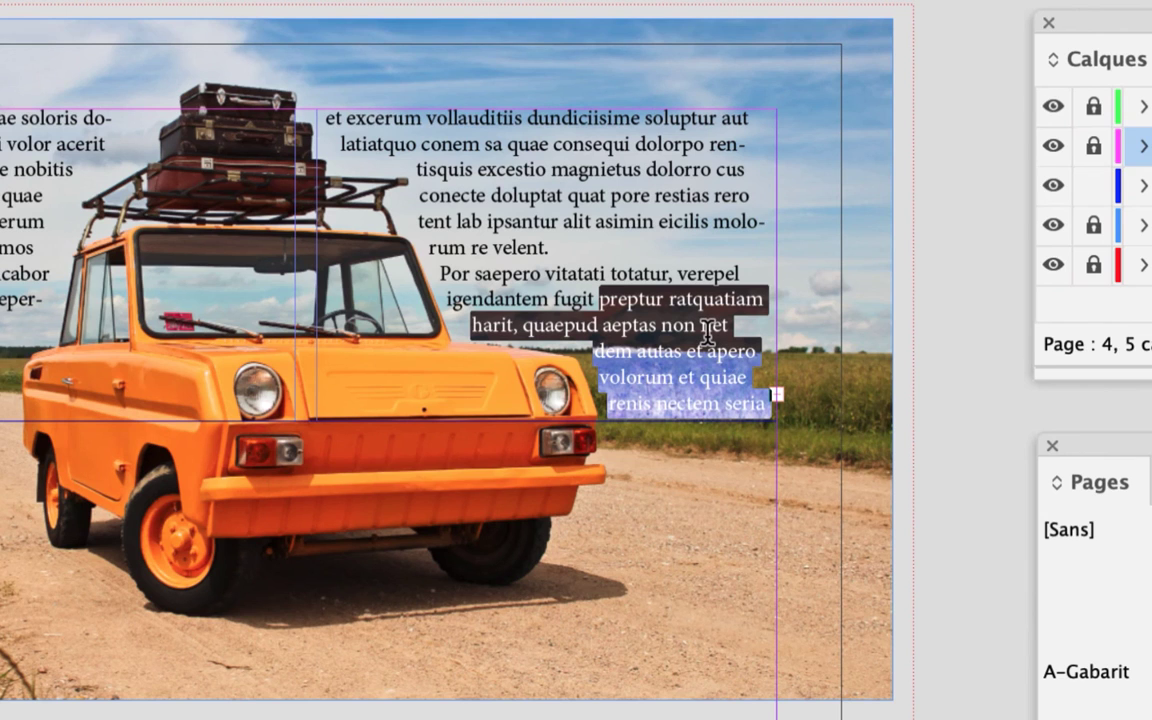
Step: Delete the text after 'fugit', shorten the text frame so it reflows, and preview the page
{"action": "key", "text": "BackSpace"}
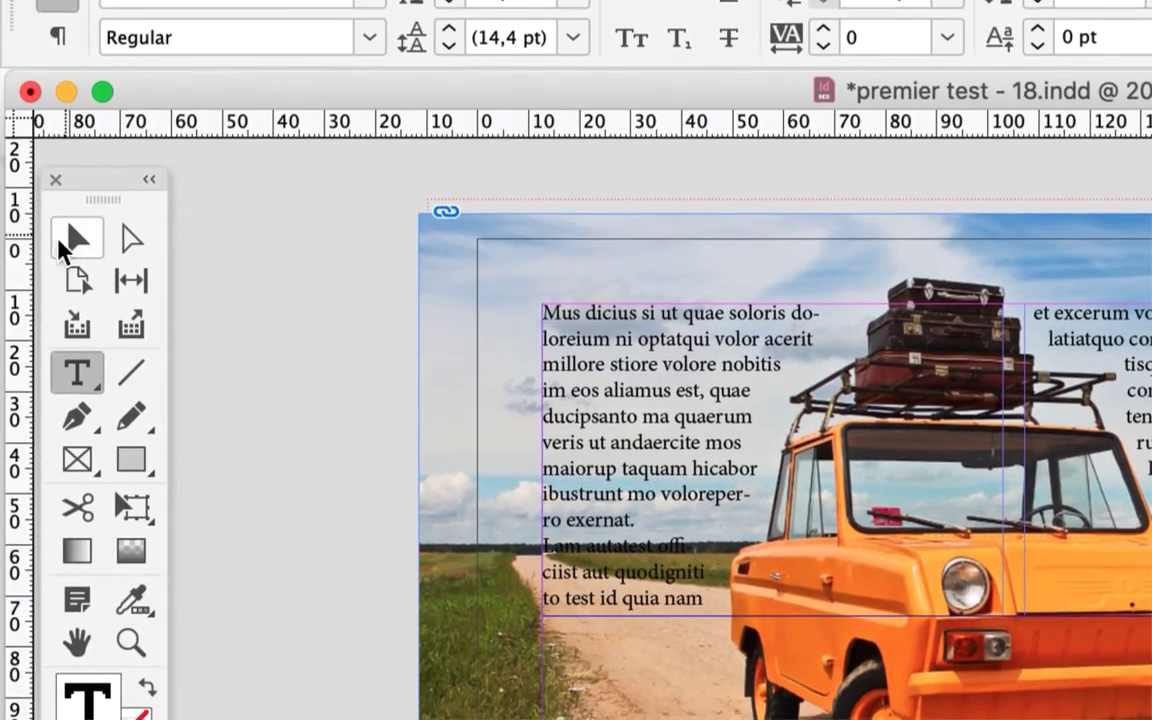
{"action": "left_click", "coordinate": [62, 241]}
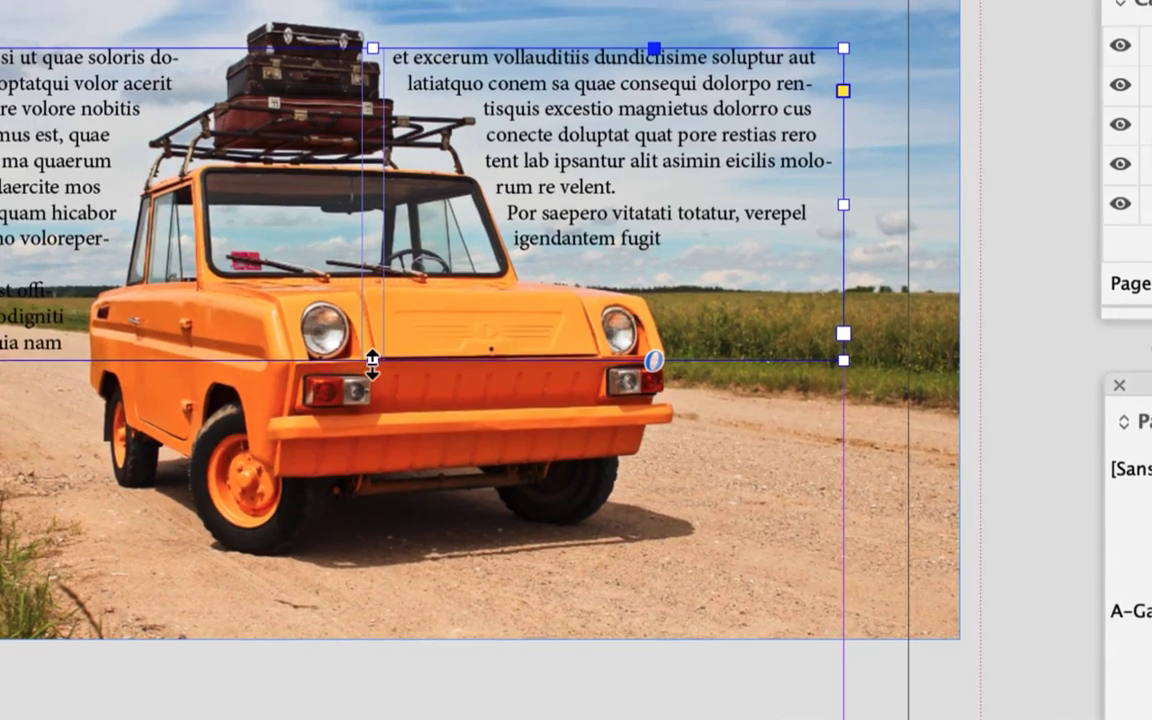
{"action": "left_click_drag", "start_coordinate": [371, 364], "coordinate": [375, 320]}
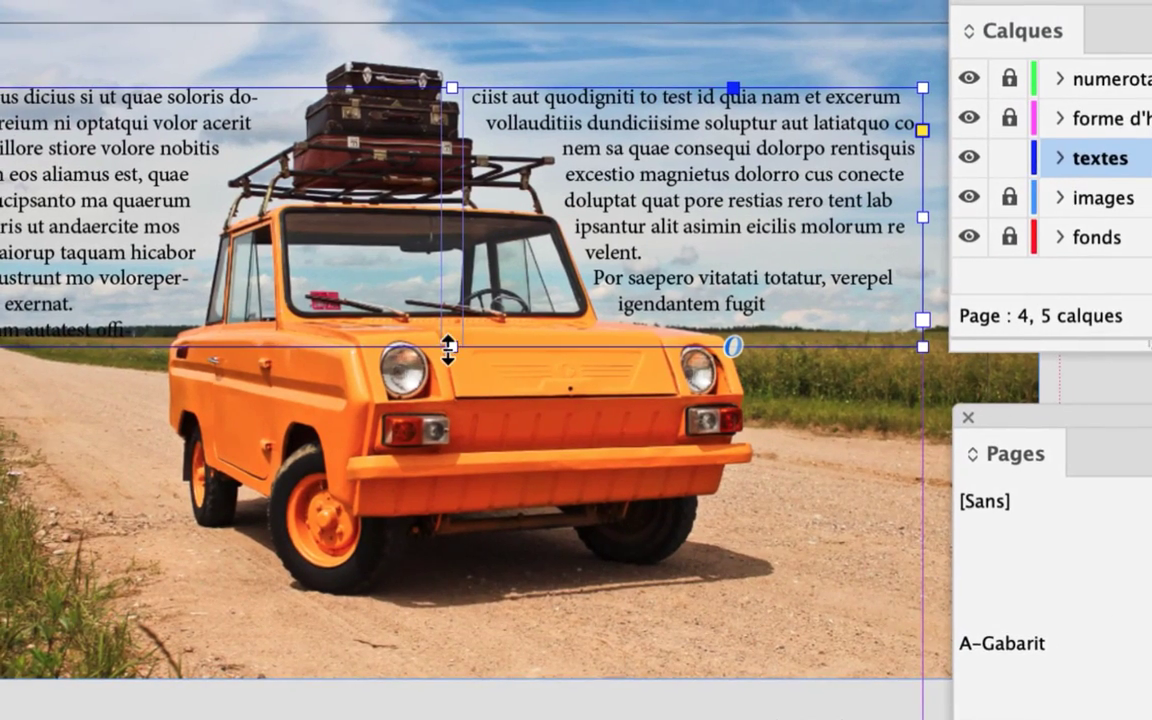
{"action": "left_click_drag", "start_coordinate": [449, 347], "coordinate": [449, 336]}
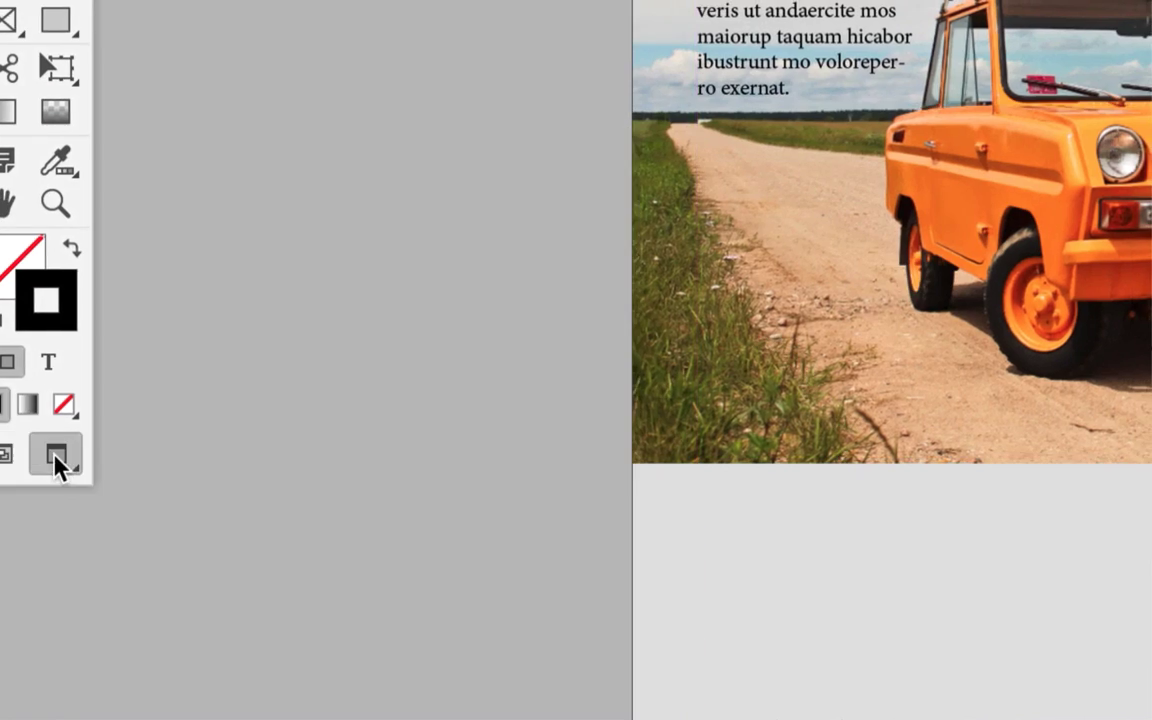
{"action": "left_click", "coordinate": [55, 457]}
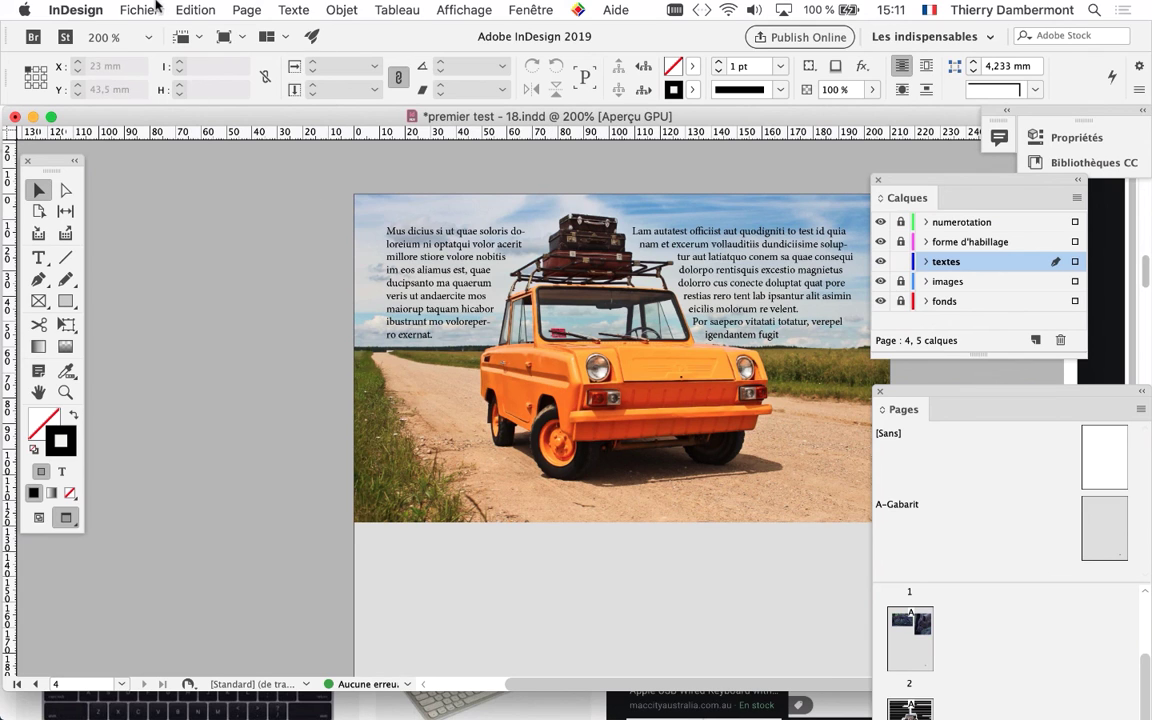
Step: Start saving under a new name, editing the premier test - 18.indd file name
{"action": "left_click", "coordinate": [140, 10]}
{"action": "left_click", "coordinate": [200, 146]}
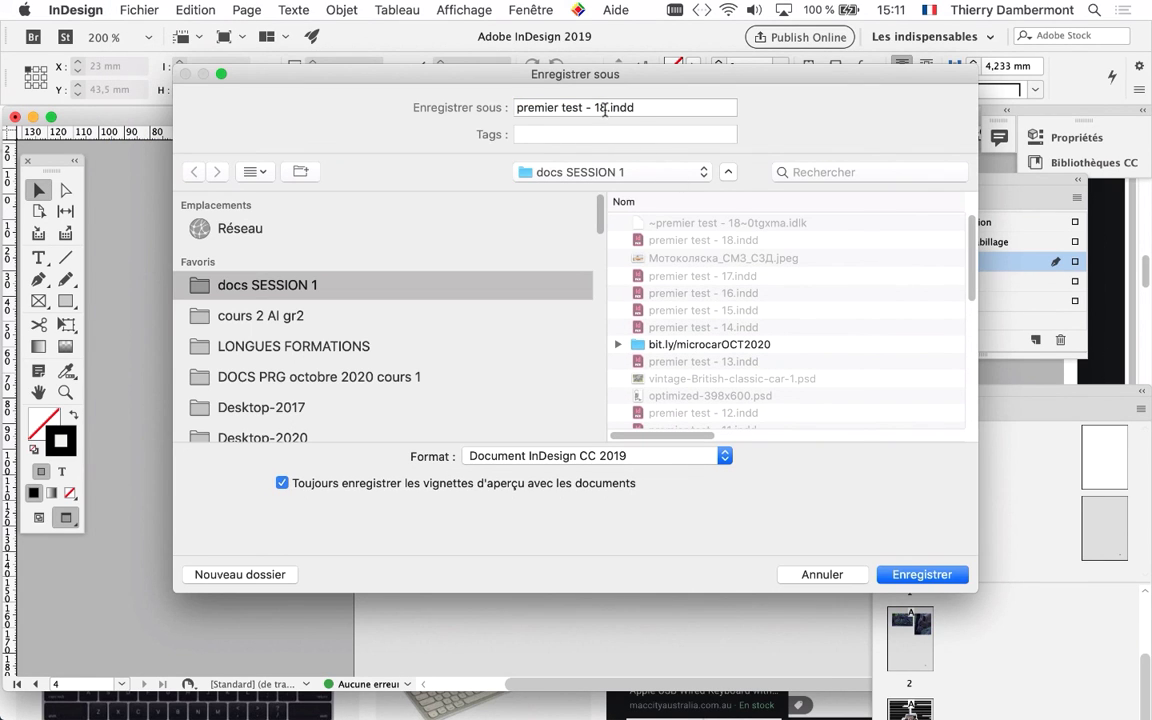
{"action": "left_click", "coordinate": [602, 108]}
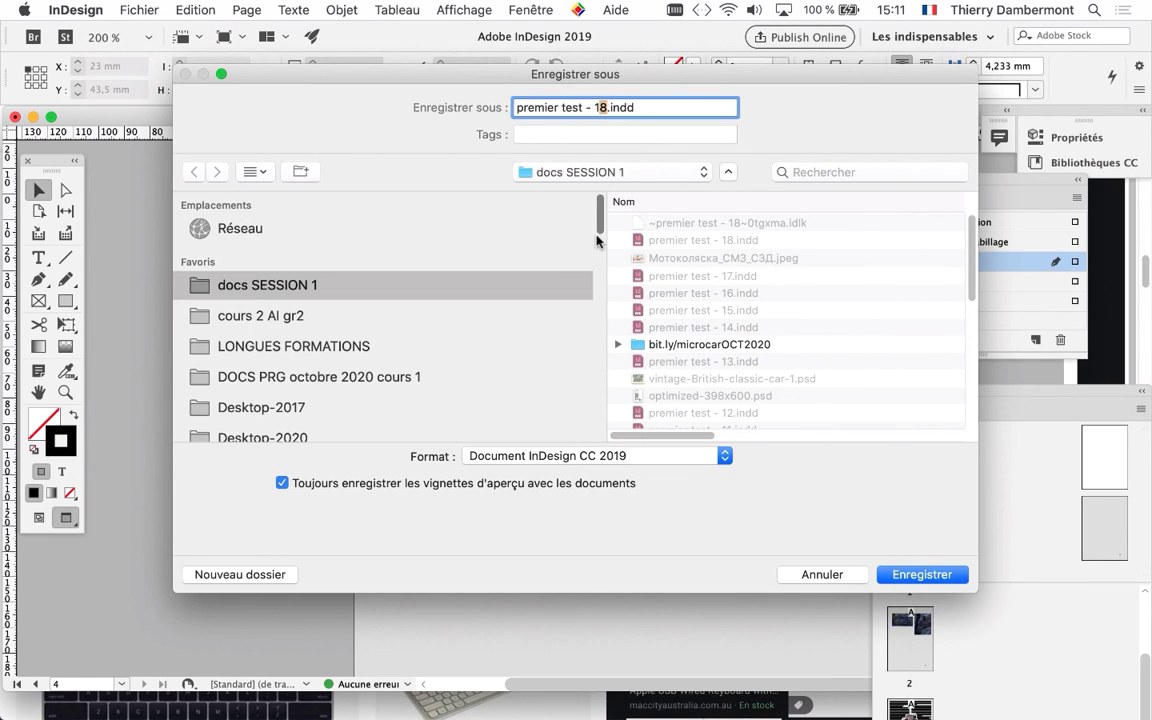